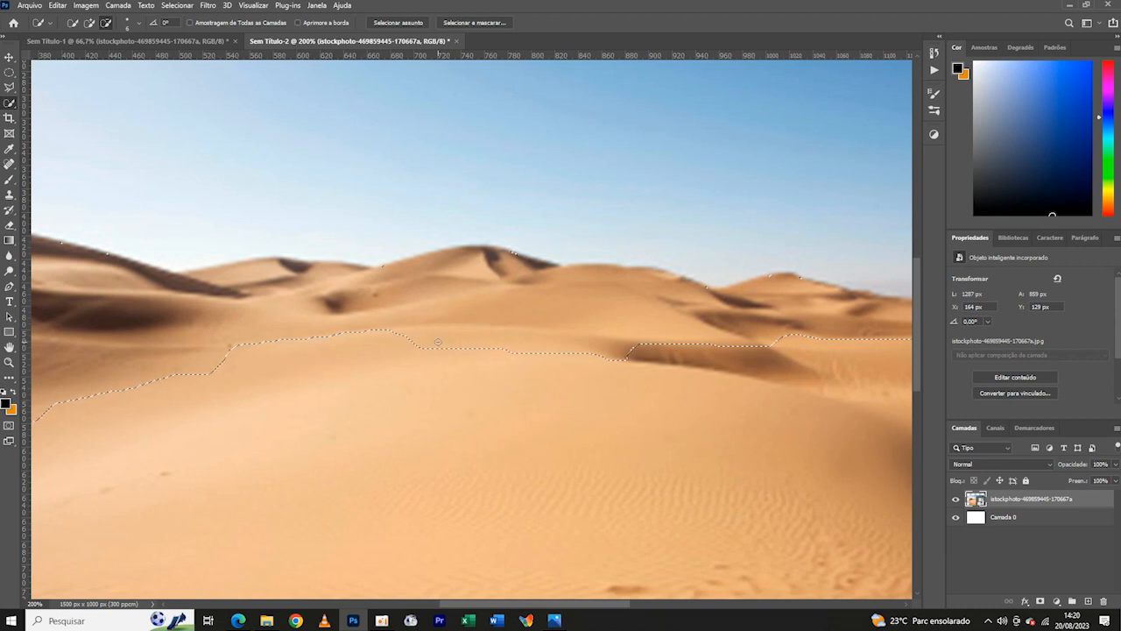
# - Refine the quick selection so it covers only the foreground dune, and add a layer mask to the desert photo from it
pyautogui.hotkey('ctrl', '-')
pyautogui.hotkey('ctrl', '-')
pyautogui.hotkey('ctrl', '-')
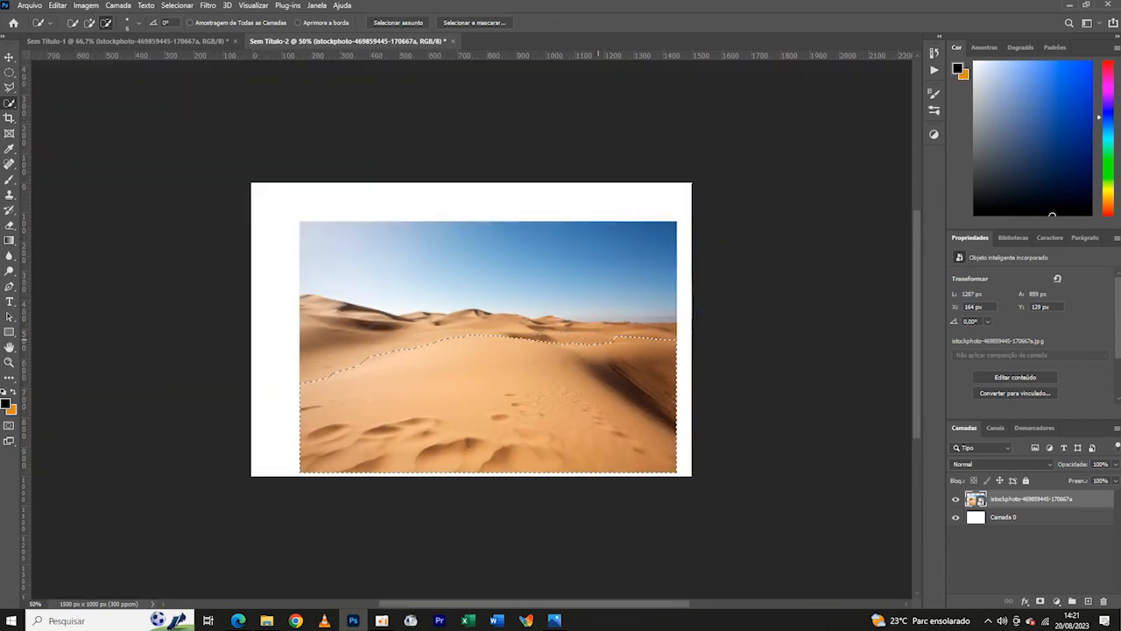
pyautogui.click(623, 351)
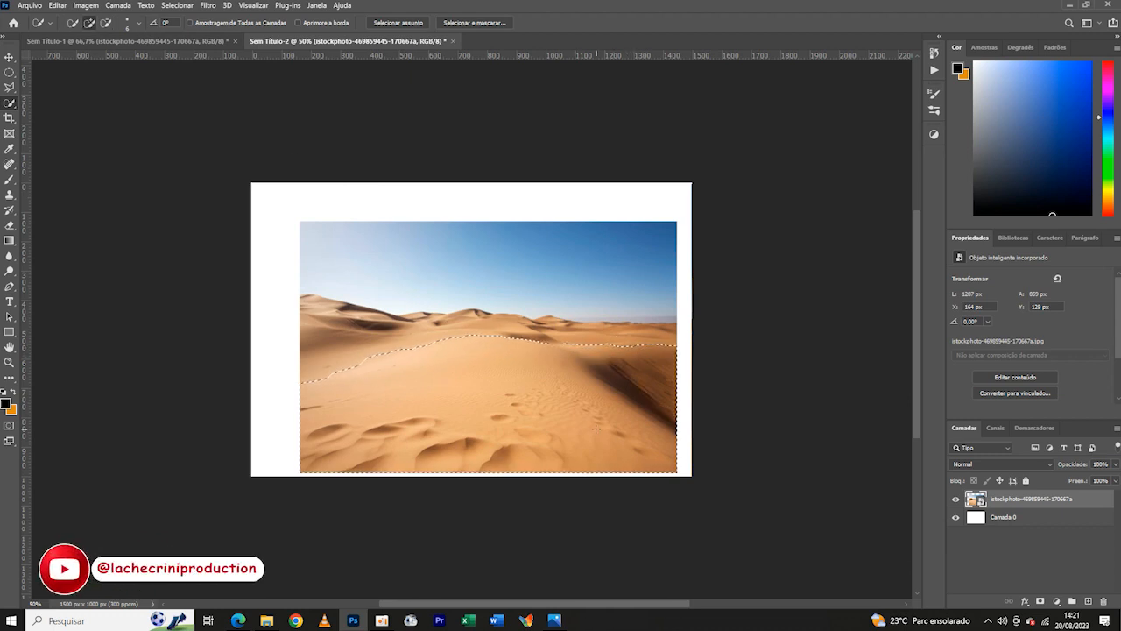
pyautogui.hotkey('ctrl', '+')
pyautogui.hotkey('ctrl', '+')
pyautogui.moveTo(451, 355); pyautogui.dragTo(520, 327)
pyautogui.hotkey('ctrl', '-')
pyautogui.hotkey('ctrl', '-')
pyautogui.click(1040, 601)
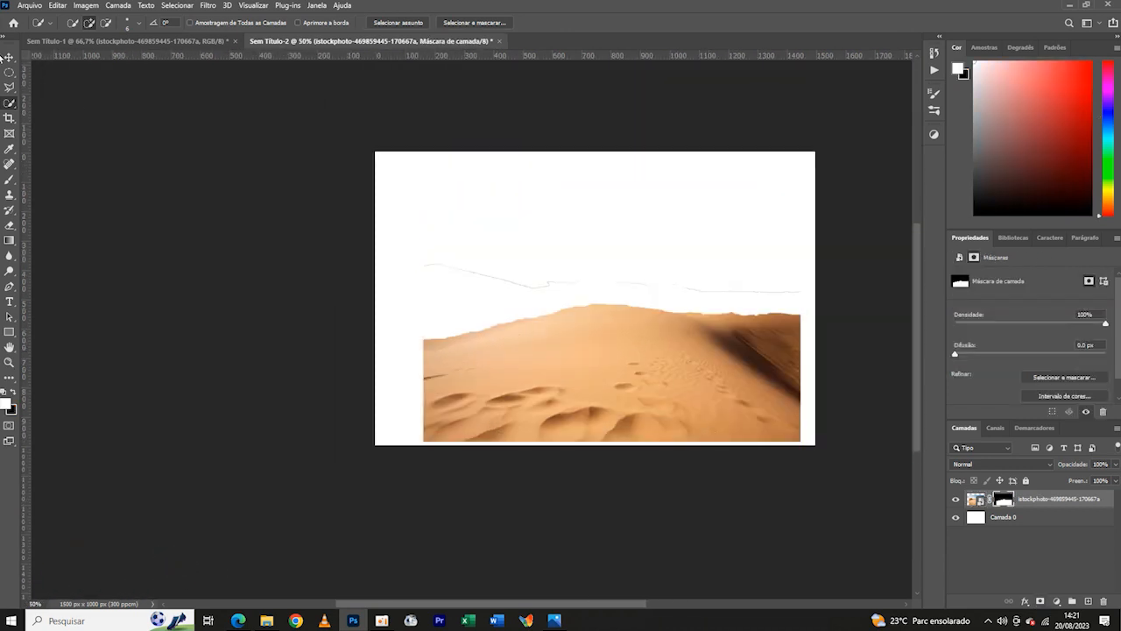
# - Paint black on the dune layer's mask with the Brush to erase the leftover horizon lines above the dune
pyautogui.click(9, 180)
pyautogui.click(80, 23)
pyautogui.moveTo(83, 60); pyautogui.dragTo(100, 61)
pyautogui.click(41, 133)
pyautogui.moveTo(804, 282); pyautogui.dragTo(760, 282)
pyautogui.press('z')
pyautogui.click(9, 57)
pyautogui.hotkey('ctrl', 'z')
pyautogui.press('x')
pyautogui.click(9, 180)
pyautogui.moveTo(833, 292); pyautogui.dragTo(605, 276)
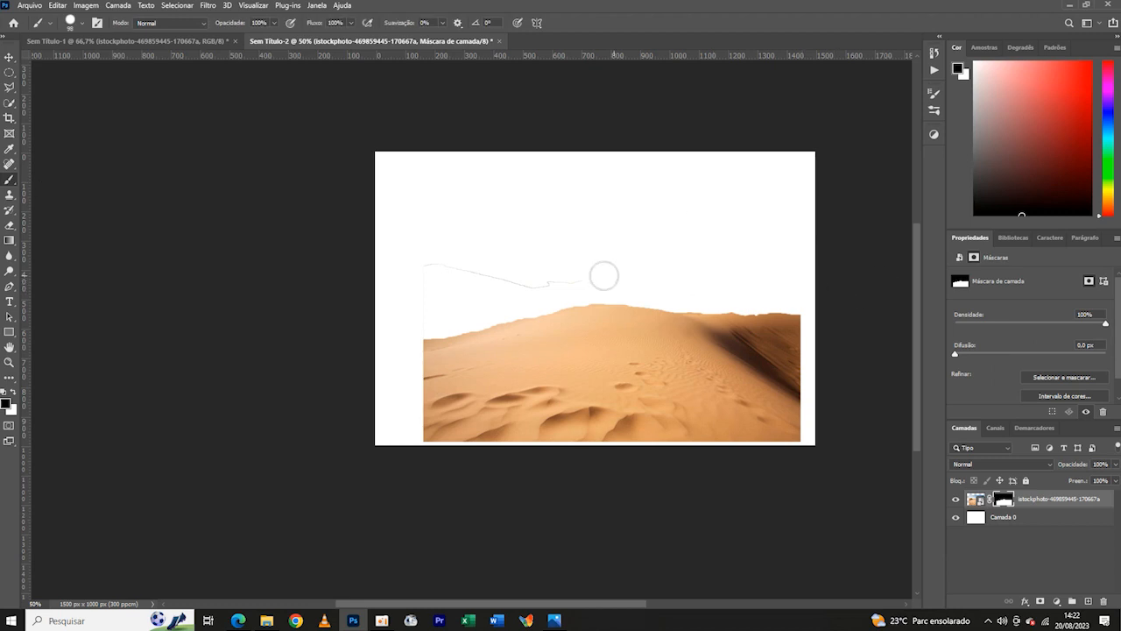
# - Scale the masked dune layer to about 120% and centre it horizontally so the sand fills the canvas's lower edge
pyautogui.hotkey('ctrl', 't')
pyautogui.hotkey('ctrl', '+')
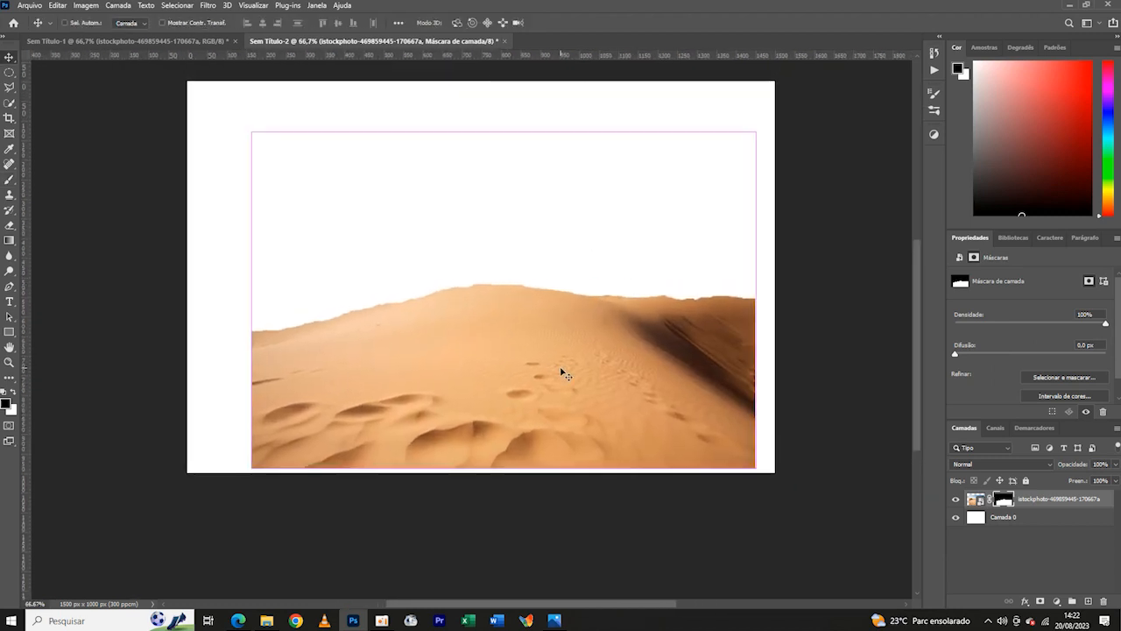
pyautogui.moveTo(250, 304); pyautogui.dragTo(150, 304)
pyautogui.moveTo(412, 366); pyautogui.dragTo(436, 402)
pyautogui.moveTo(546, 366); pyautogui.dragTo(546, 370)
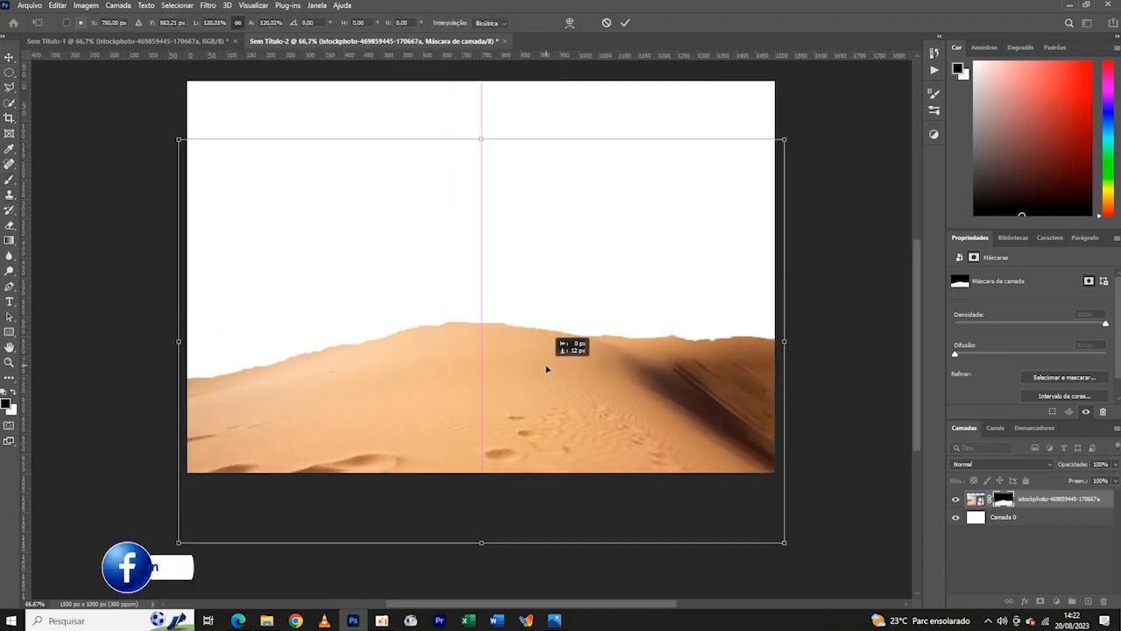
pyautogui.click(626, 23)
pyautogui.hotkey('ctrl', '-')
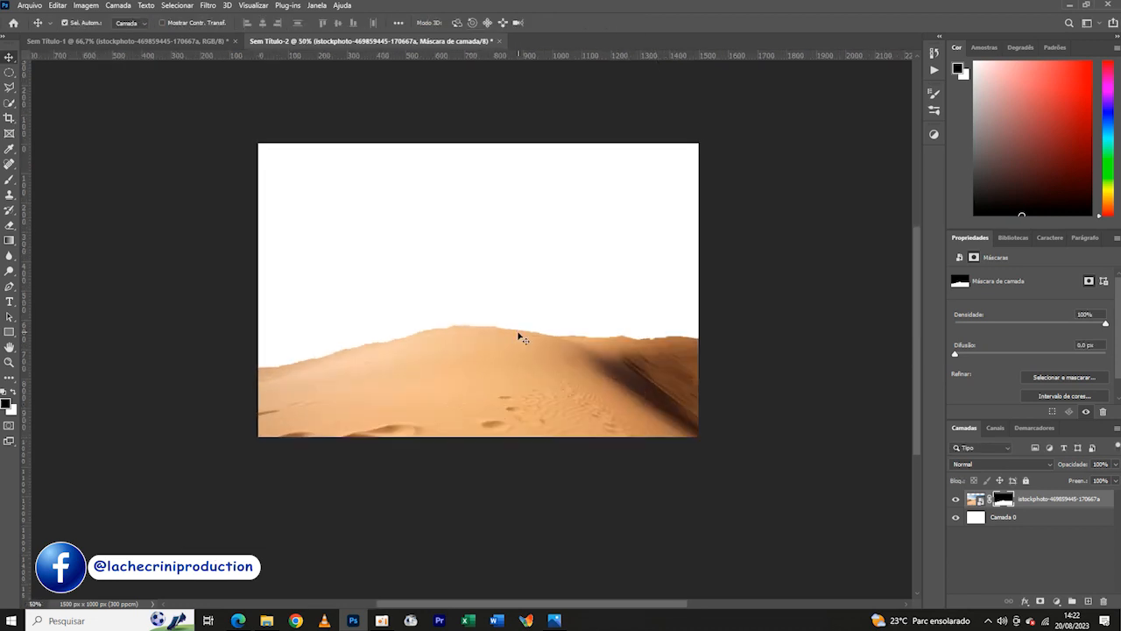
# - Refine the dune mask's edge in Select and Mask with Smooth 30 and Shift Edge -15%
pyautogui.doubleClick(1004, 498)
pyautogui.moveTo(1012, 494); pyautogui.dragTo(1000, 495)
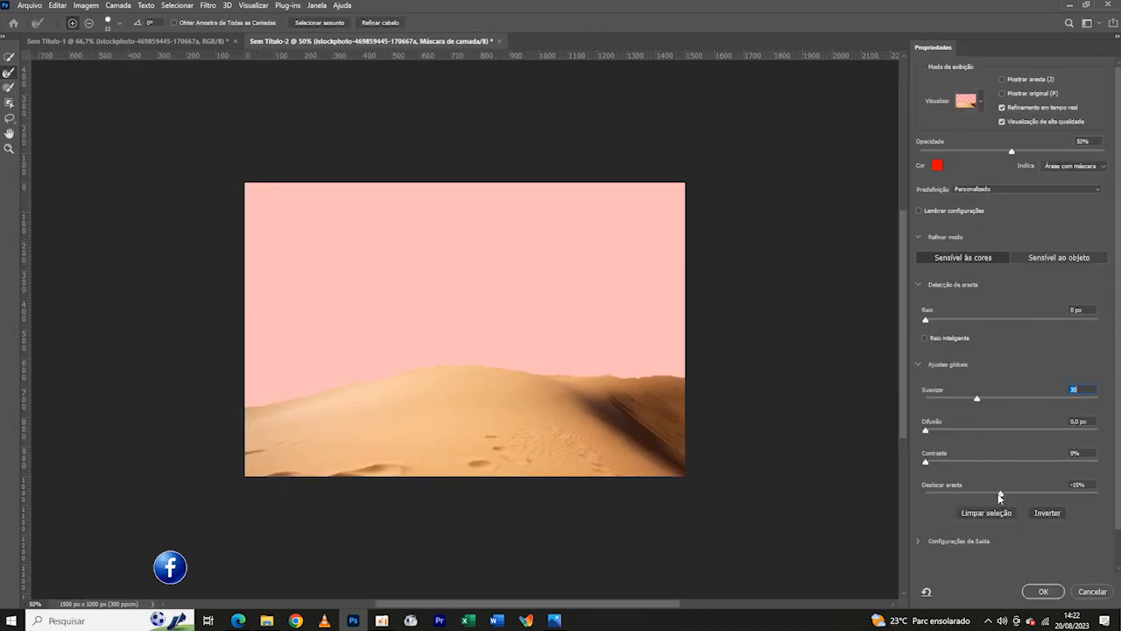
pyautogui.press('Return')
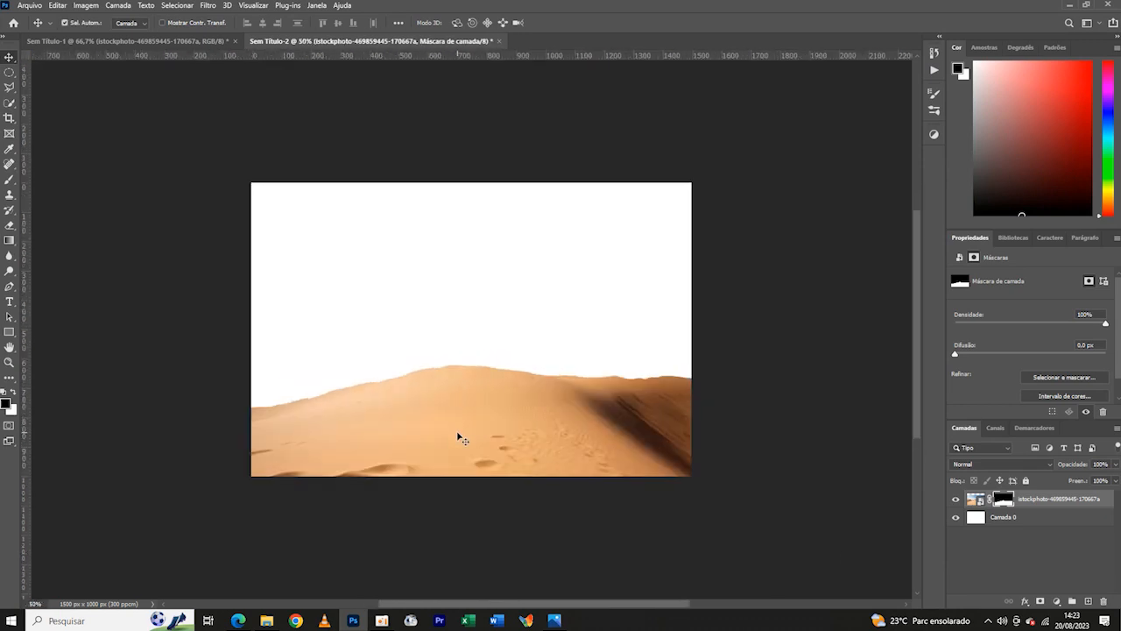
# - Enlarge the dune layer to about 111% and lower it slightly, keeping it centred horizontally on the canvas
pyautogui.hotkey('ctrl', 't')
pyautogui.moveTo(246, 378); pyautogui.dragTo(216, 380)
pyautogui.moveTo(698, 377); pyautogui.dragTo(722, 377)
pyautogui.moveTo(565, 443); pyautogui.dragTo(568, 448)
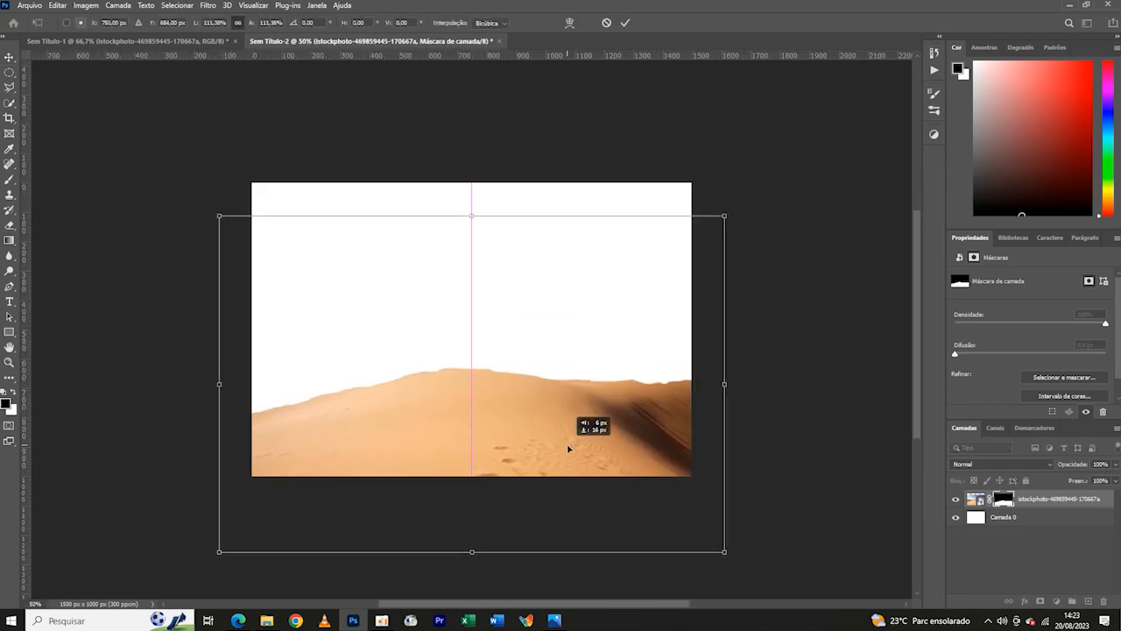
pyautogui.click(696, 93)
pyautogui.moveTo(471, 413); pyautogui.dragTo(527, 405)
# - Copy the starry-sky layer from Sem Título-1 into Sem Título-2 and place it directly beneath the dune layer
pyautogui.click(128, 41)
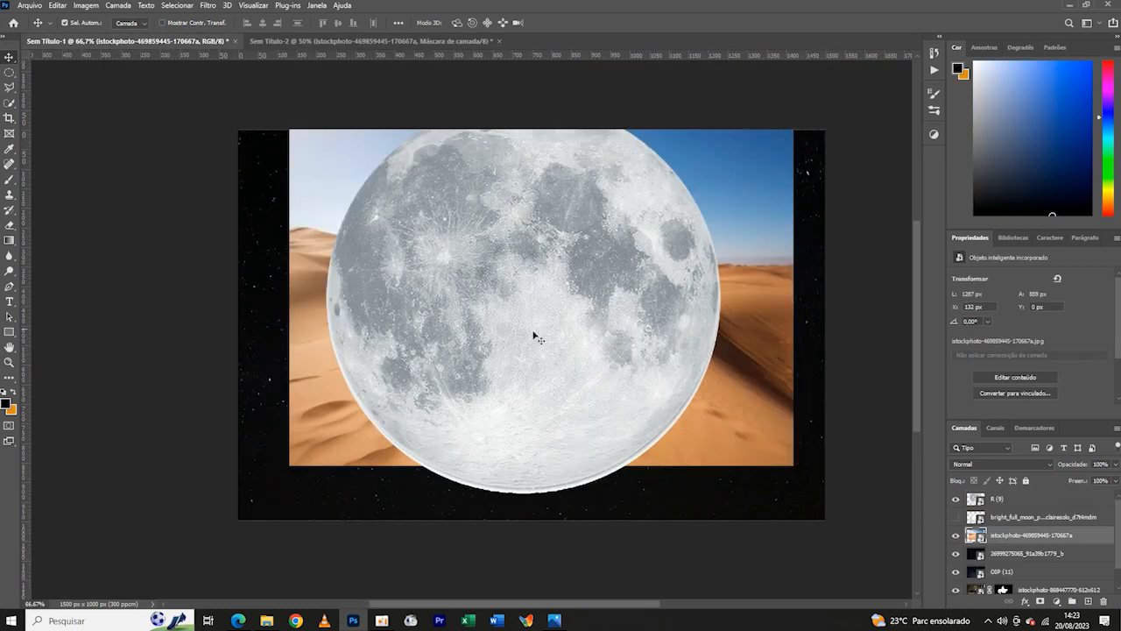
pyautogui.moveTo(540, 506); pyautogui.dragTo(495, 317)
pyautogui.moveTo(495, 317); pyautogui.dragTo(558, 326)
pyautogui.moveTo(1070, 499); pyautogui.dragTo(1083, 527)
pyautogui.moveTo(596, 328); pyautogui.dragTo(591, 329)
# - Enlarge the starry-sky layer to about 1548 px wide so it covers the whole canvas width
pyautogui.hotkey('ctrl', 't')
pyautogui.moveTo(748, 308); pyautogui.dragTo(756, 307)
pyautogui.moveTo(308, 307); pyautogui.dragTo(303, 307)
pyautogui.click(634, 23)
pyautogui.hotkey('ctrl', '-')
pyautogui.hotkey('ctrl', '-')
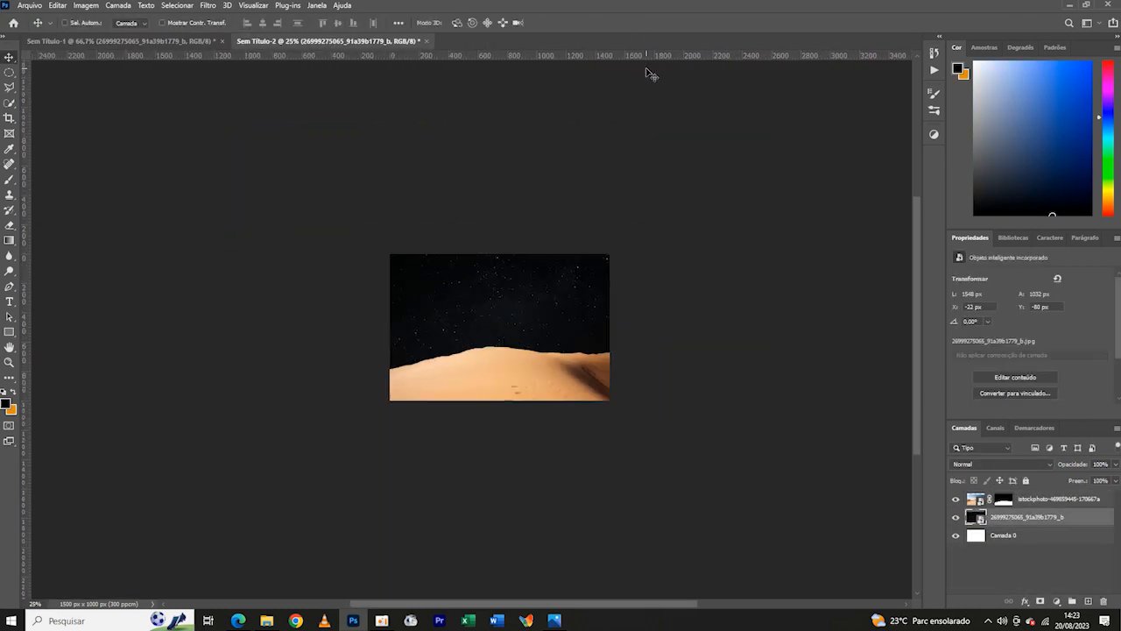
# - Add a Levels adjustment clipped to the dune layer and lower its output white level to darken the sand
pyautogui.hotkey('ctrl', '+')
pyautogui.hotkey('ctrl', '+')
pyautogui.click(561, 455)
pyautogui.click(1056, 600)
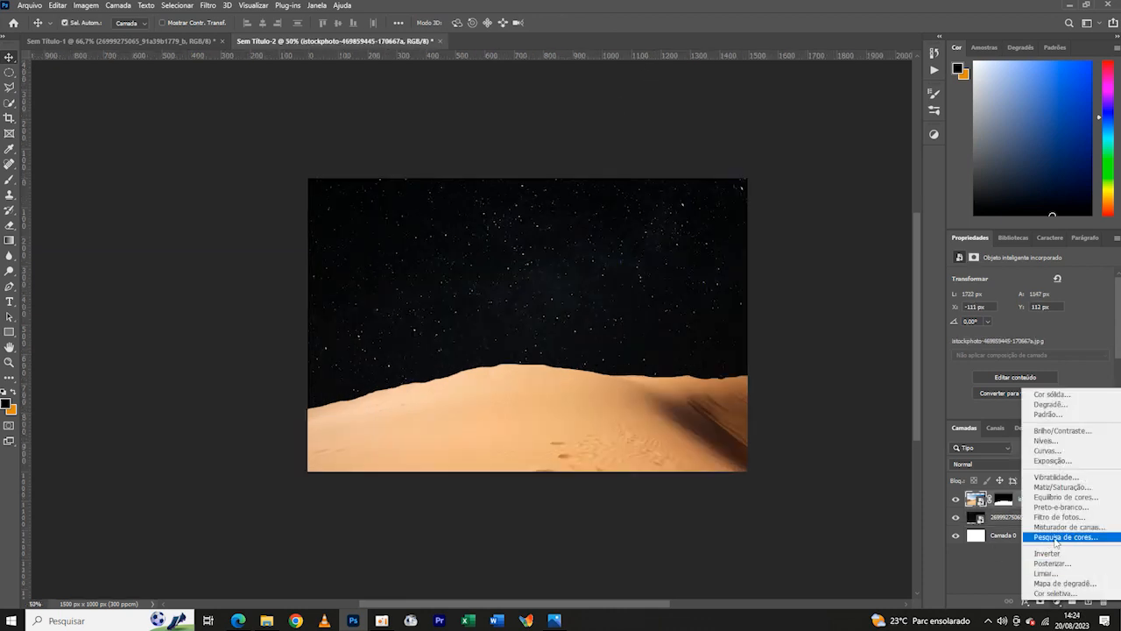
pyautogui.click(1054, 443)
pyautogui.click(1034, 411)
pyautogui.moveTo(1107, 397); pyautogui.dragTo(1061, 408)
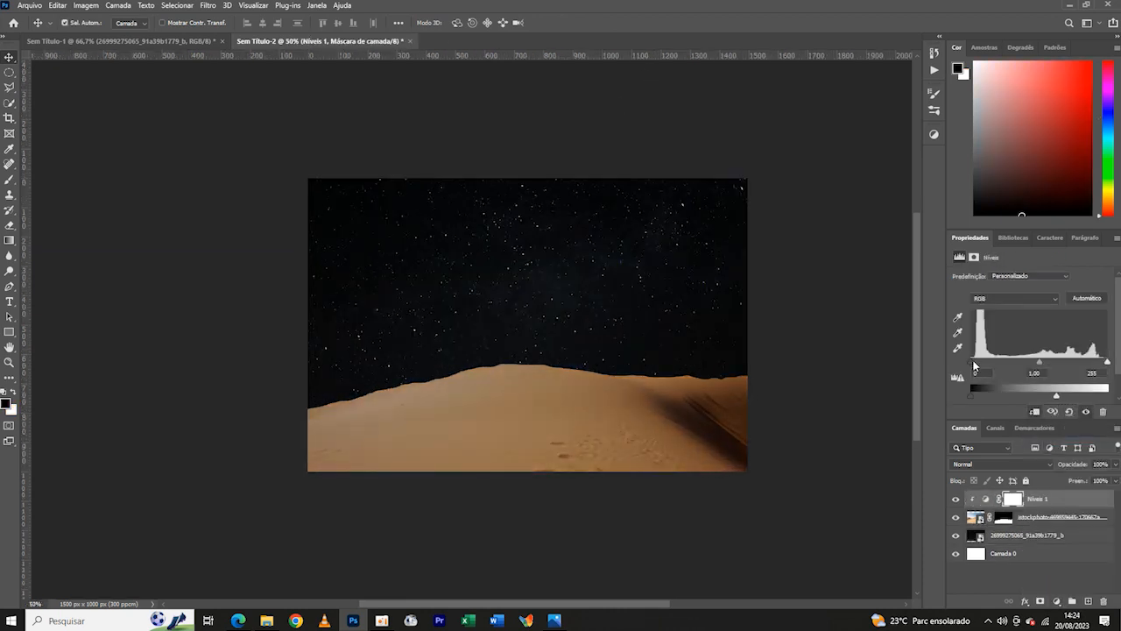
# - Set the dune's Levels input black to 13 and midtones to 0.92, and reduce the output white slightly more
pyautogui.moveTo(975, 367); pyautogui.dragTo(980, 366)
pyautogui.moveTo(1056, 398); pyautogui.dragTo(1051, 398)
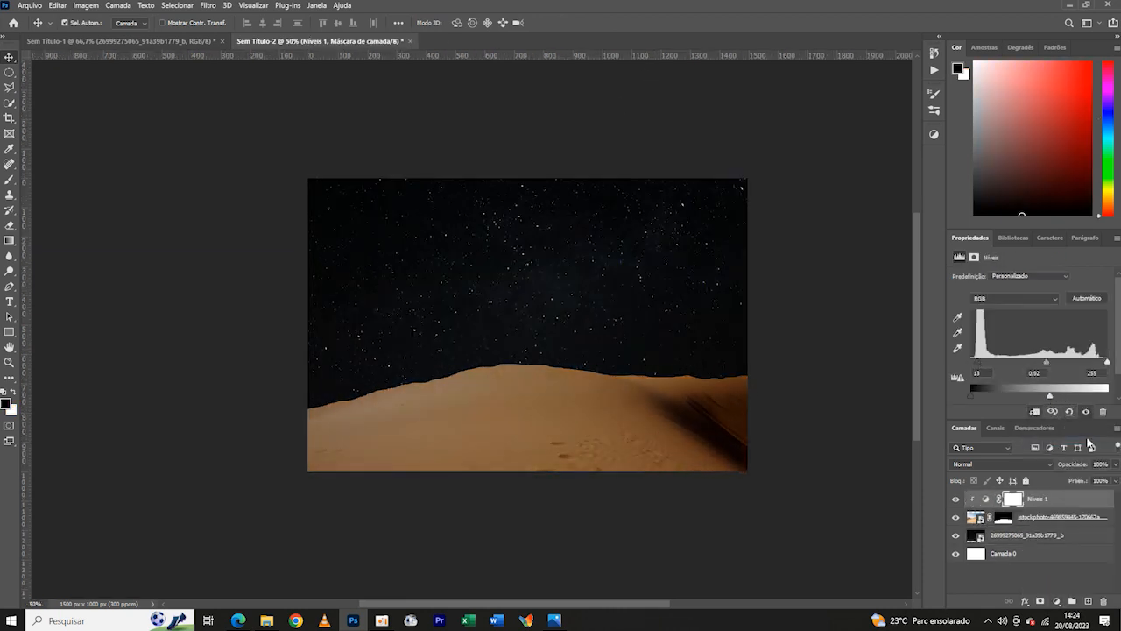
pyautogui.hotkey('ctrl', '-')
pyautogui.hotkey('ctrl', '+')
pyautogui.hotkey('ctrl', '+')
pyautogui.hotkey('ctrl', '-')
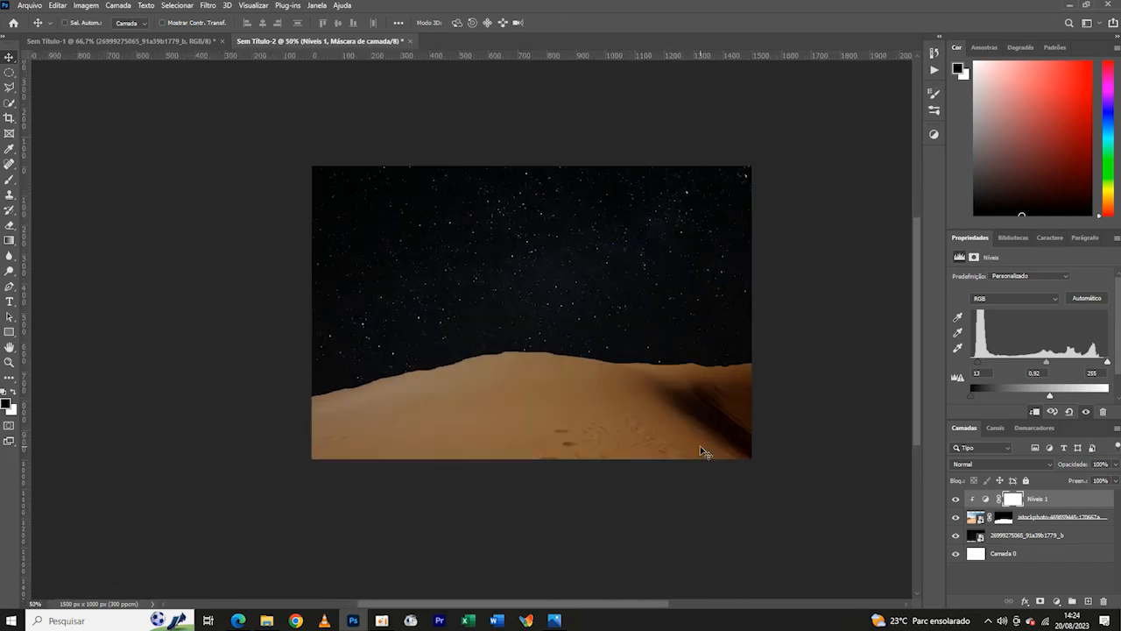
# - Copy the moon layer R (9) from Sem Título-1 into Sem Título-2, move it beneath the dune layer, and shrink it to about 9.4%
pyautogui.moveTo(516, 229); pyautogui.dragTo(529, 285)
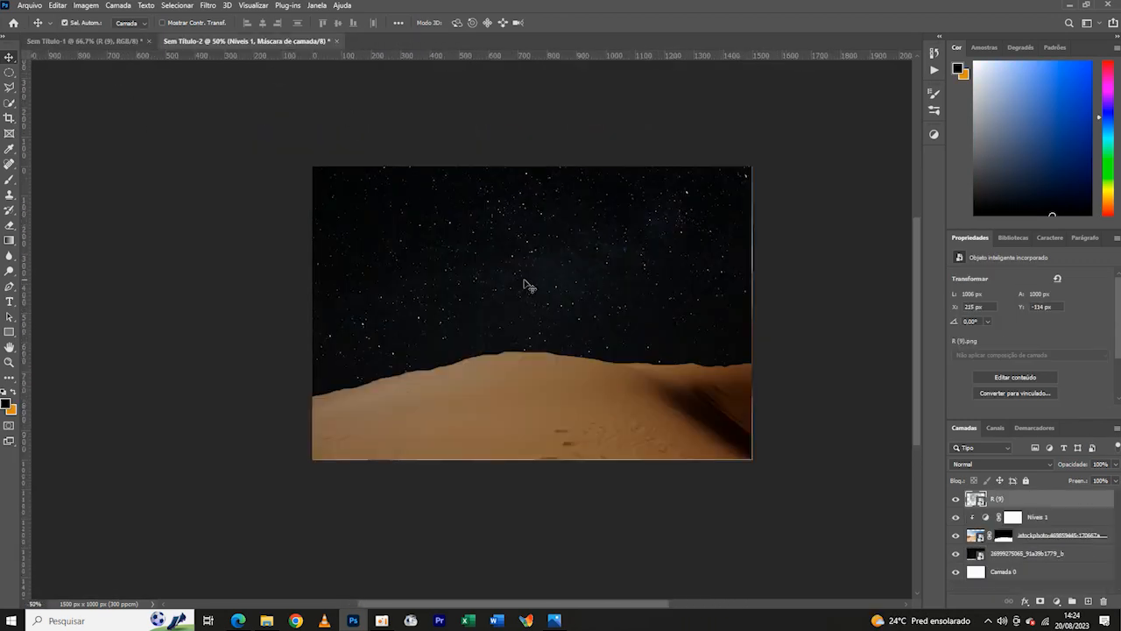
pyautogui.moveTo(1041, 498); pyautogui.dragTo(1040, 543)
pyautogui.hotkey('ctrl', 't')
pyautogui.moveTo(376, 427); pyautogui.dragTo(449, 355)
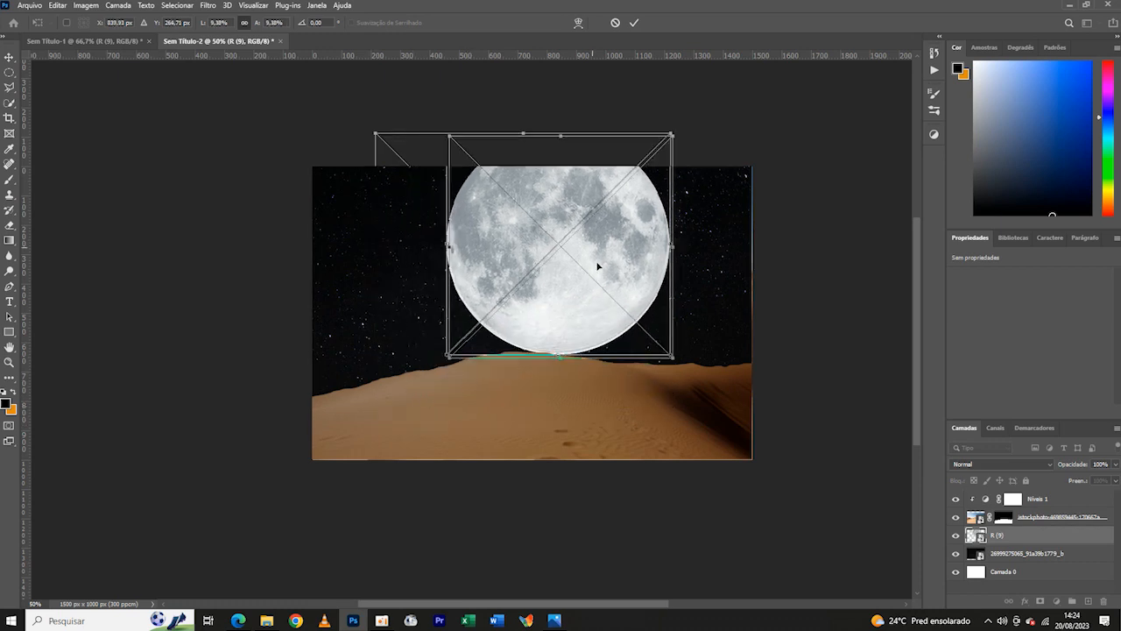
# - Set the moon partly behind the dune crest, scaled to about 725 px wide and rotated about 11°
pyautogui.moveTo(597, 265); pyautogui.dragTo(605, 307)
pyautogui.moveTo(456, 176); pyautogui.dragTo(478, 201)
pyautogui.moveTo(701, 184); pyautogui.dragTo(728, 201)
pyautogui.moveTo(493, 184); pyautogui.dragTo(487, 160)
pyautogui.moveTo(696, 198); pyautogui.dragTo(688, 202)
pyautogui.moveTo(602, 254); pyautogui.dragTo(602, 250)
pyautogui.moveTo(733, 198); pyautogui.dragTo(731, 207)
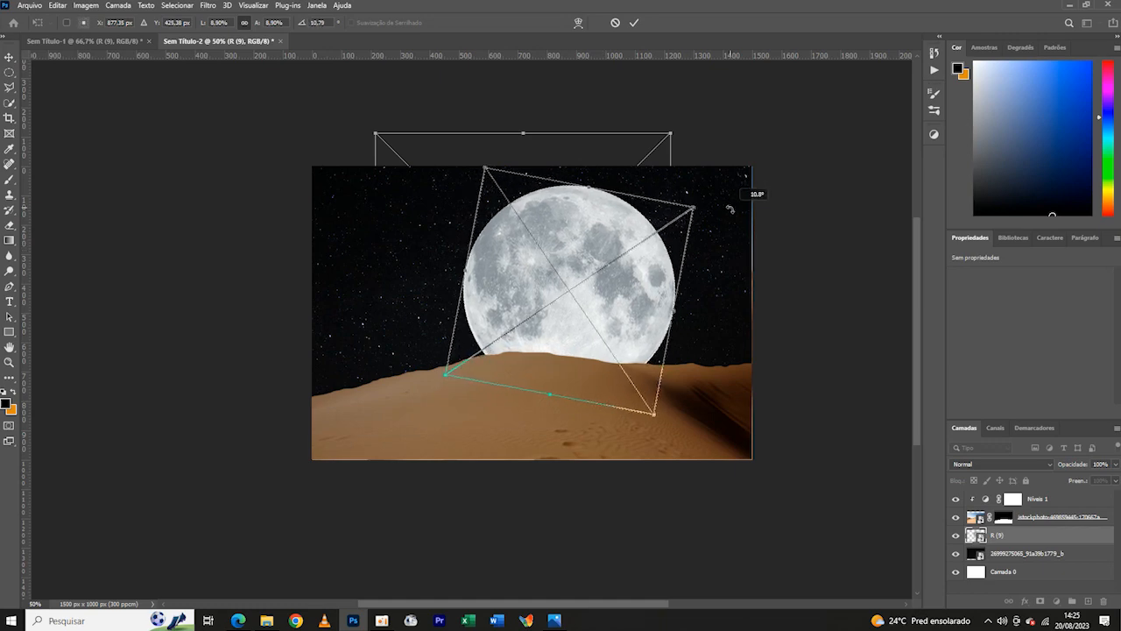
pyautogui.click(823, 233)
pyautogui.hotkey('ctrl', '-')
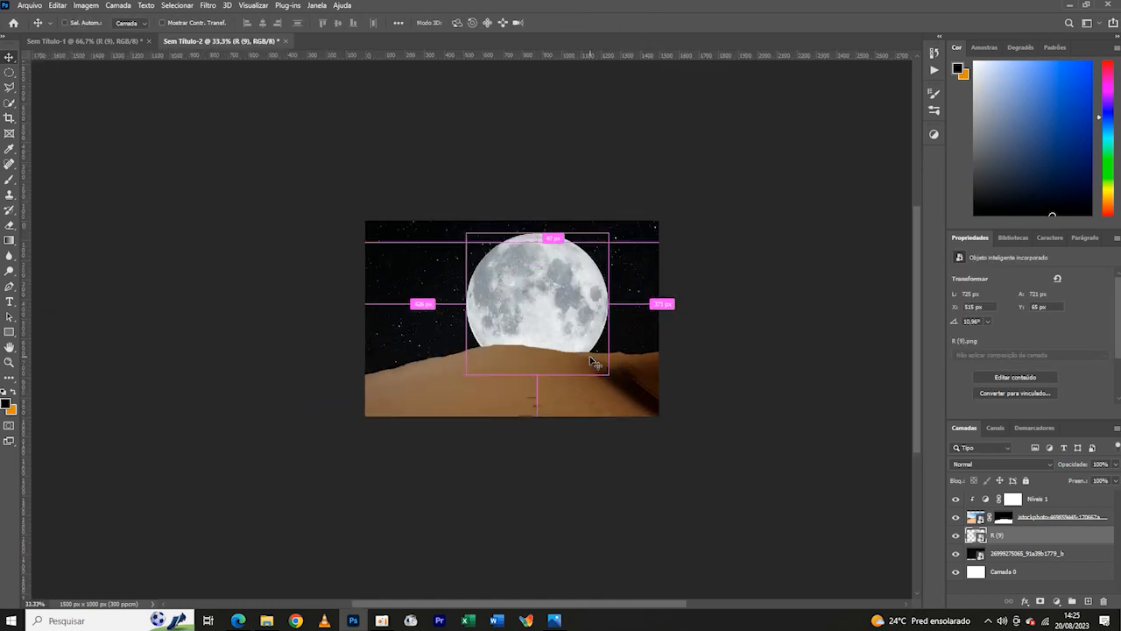
pyautogui.hotkey('ctrl', '+')
# - Copy the masked horse-rider layer from Sem Título-1 to the top of Sem Título-2's layers and scale it to about 82%
pyautogui.click(83, 41)
pyautogui.click(956, 499)
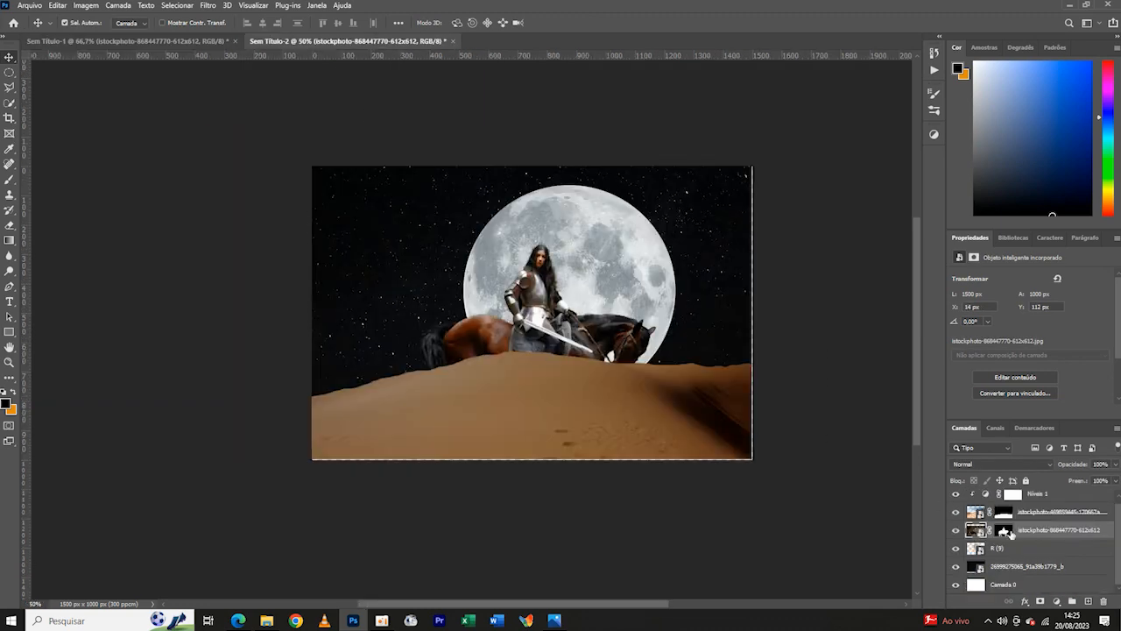
pyautogui.moveTo(1012, 533); pyautogui.dragTo(1008, 490)
pyautogui.hotkey('ctrl', 't')
pyautogui.moveTo(757, 200); pyautogui.dragTo(677, 251)
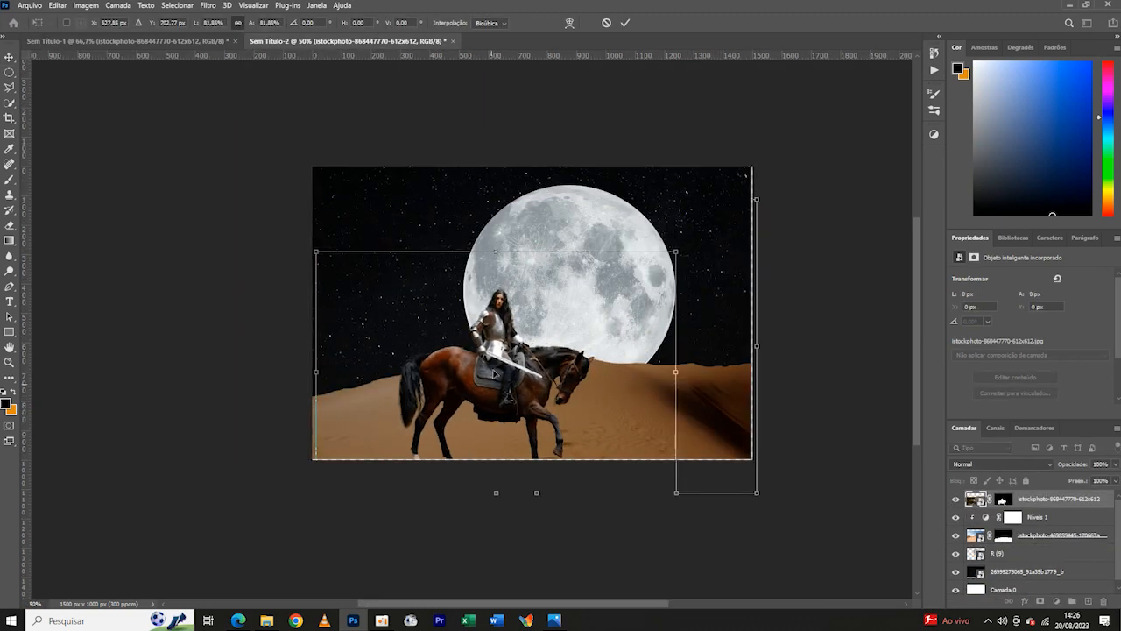
# - Flip the horse rider horizontally, scale it to about 63%, and place it on the dune in front of the moon
pyautogui.moveTo(546, 368); pyautogui.dragTo(609, 301)
pyautogui.moveTo(740, 183); pyautogui.dragTo(674, 229)
pyautogui.moveTo(571, 329)
pyautogui.mouseDown()
pyautogui.moveTo(588, 321)
pyautogui.moveTo(557, 333)
pyautogui.mouseUp()
pyautogui.click(57, 6)
pyautogui.moveTo(87, 277)
pyautogui.click(272, 490)
pyautogui.moveTo(688, 214); pyautogui.dragTo(671, 226)
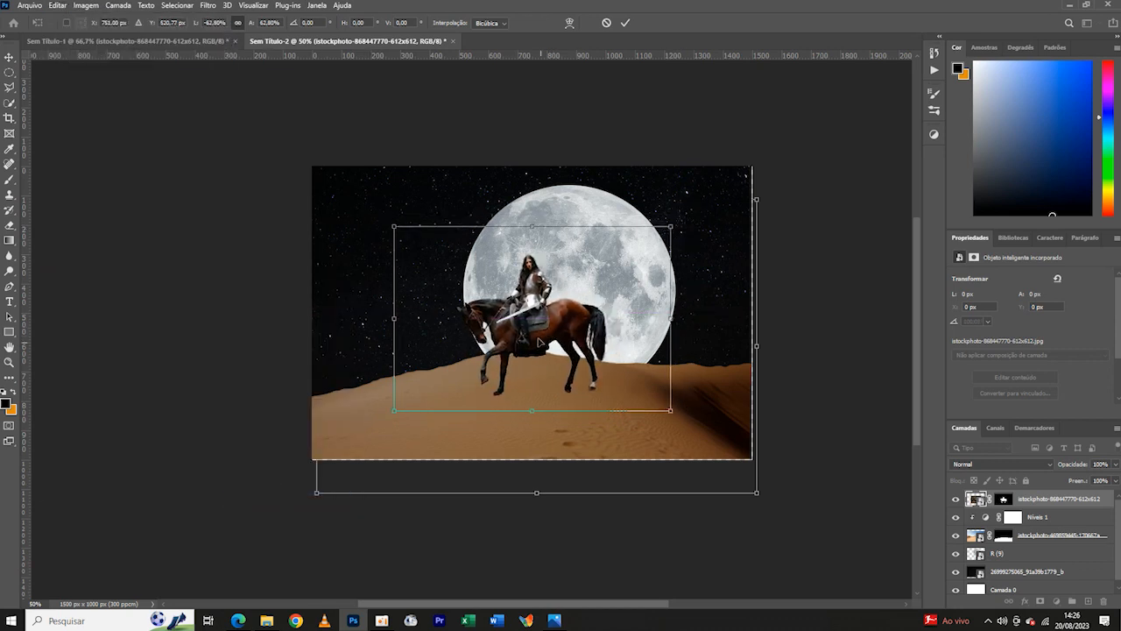
pyautogui.click(626, 23)
# - Enlarge the dune layer slightly and reposition its crest beneath the horse and moon
pyautogui.click(1020, 536)
pyautogui.hotkey('ctrl', 't')
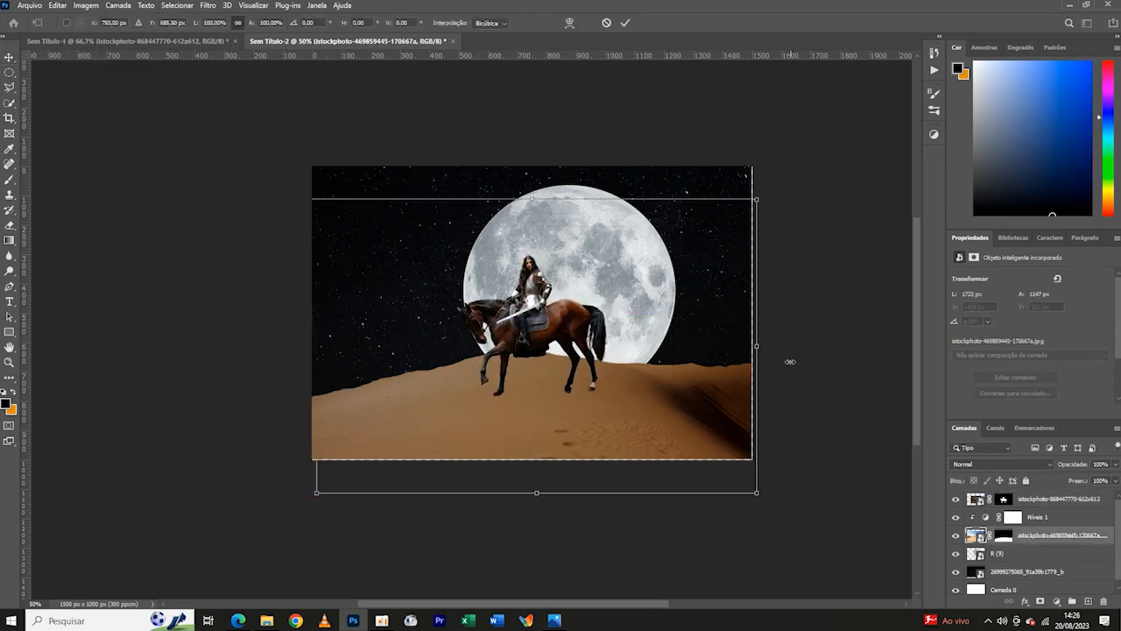
pyautogui.moveTo(785, 367); pyautogui.dragTo(845, 367)
pyautogui.moveTo(697, 409); pyautogui.dragTo(676, 423)
pyautogui.moveTo(542, 569); pyautogui.dragTo(541, 537)
pyautogui.moveTo(576, 424); pyautogui.dragTo(577, 434)
pyautogui.click(626, 23)
pyautogui.hotkey('ctrl', '-')
pyautogui.hotkey('ctrl', '-')
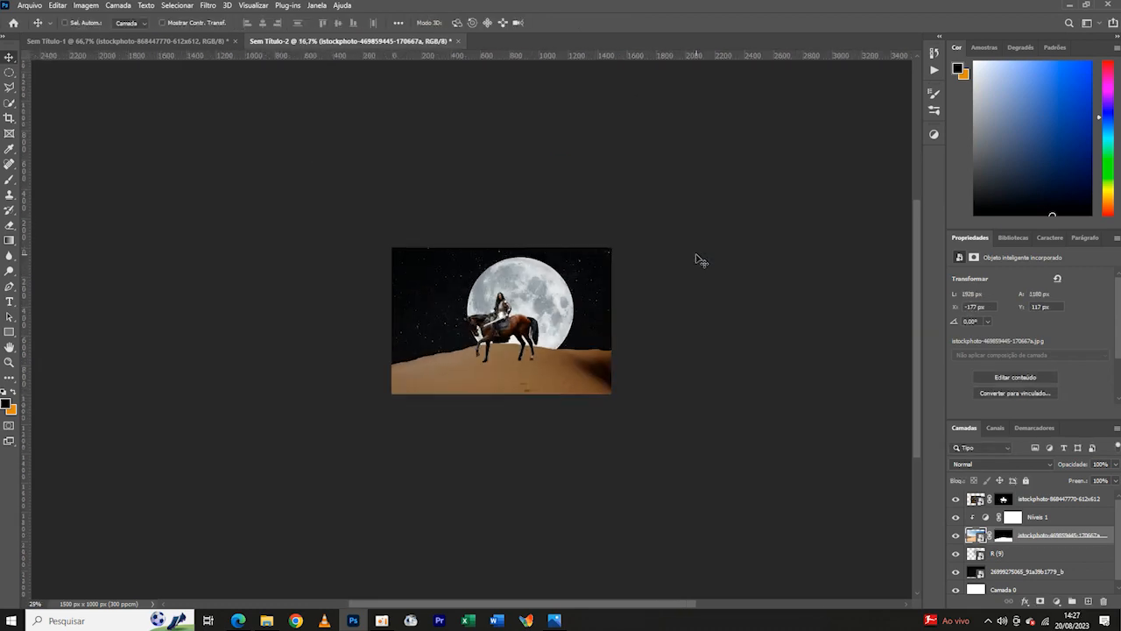
# - Enlarge the horse rider to about 994 px wide and shift it to stand centred in front of the moon
pyautogui.hotkey('ctrl', '+')
pyautogui.hotkey('ctrl', '+')
pyautogui.hotkey('ctrl', '-')
pyautogui.hotkey('ctrl', '+')
pyautogui.moveTo(548, 327)
pyautogui.mouseDown()
pyautogui.moveTo(536, 324)
pyautogui.moveTo(546, 330)
pyautogui.mouseUp()
pyautogui.hotkey('ctrl', 't')
pyautogui.moveTo(410, 324); pyautogui.dragTo(394, 324)
pyautogui.moveTo(540, 324); pyautogui.dragTo(548, 327)
pyautogui.click(626, 23)
pyautogui.hotkey('ctrl', '-')
pyautogui.hotkey('ctrl', '-')
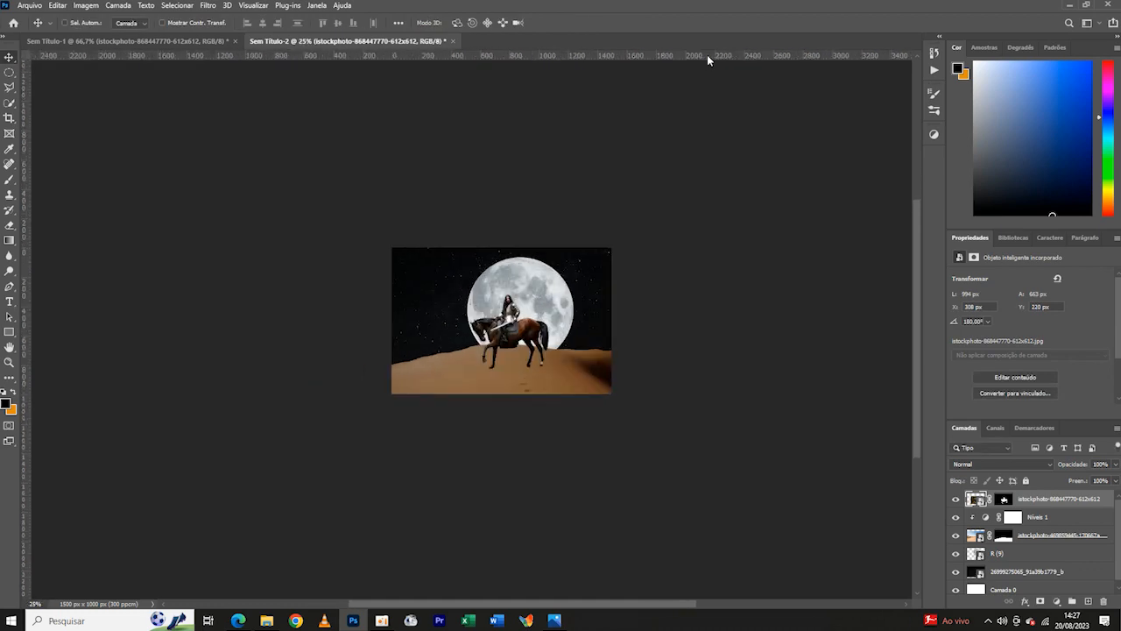
pyautogui.hotkey('ctrl', '+')
pyautogui.hotkey('ctrl', '+')
pyautogui.click(1013, 517)
pyautogui.hotkey('ctrl', '-')
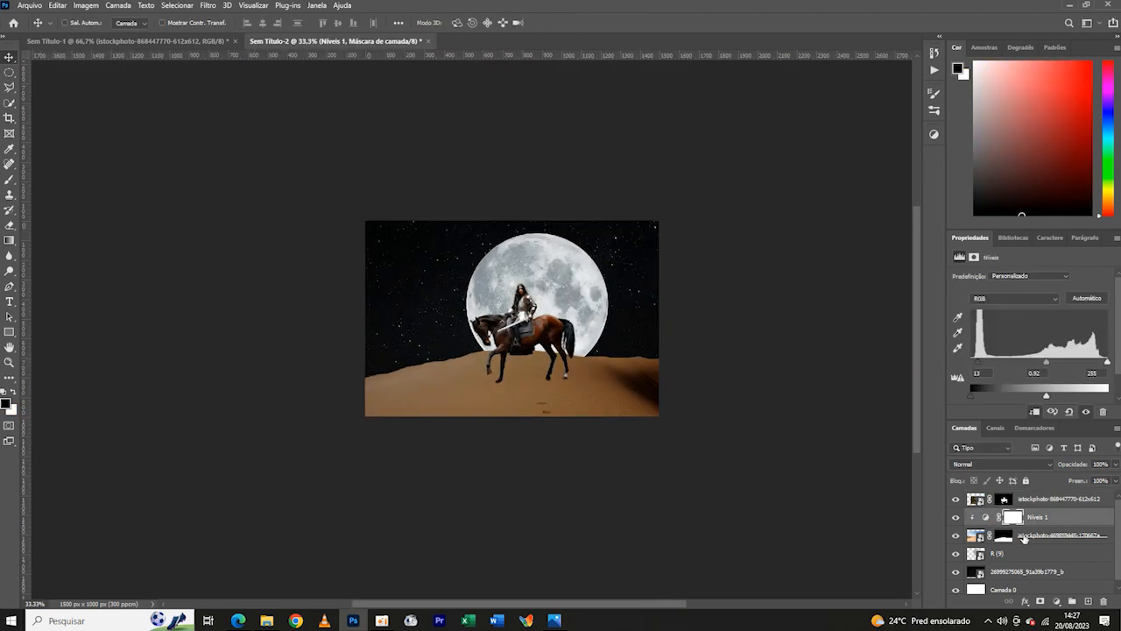
pyautogui.hotkey('ctrl', '+')
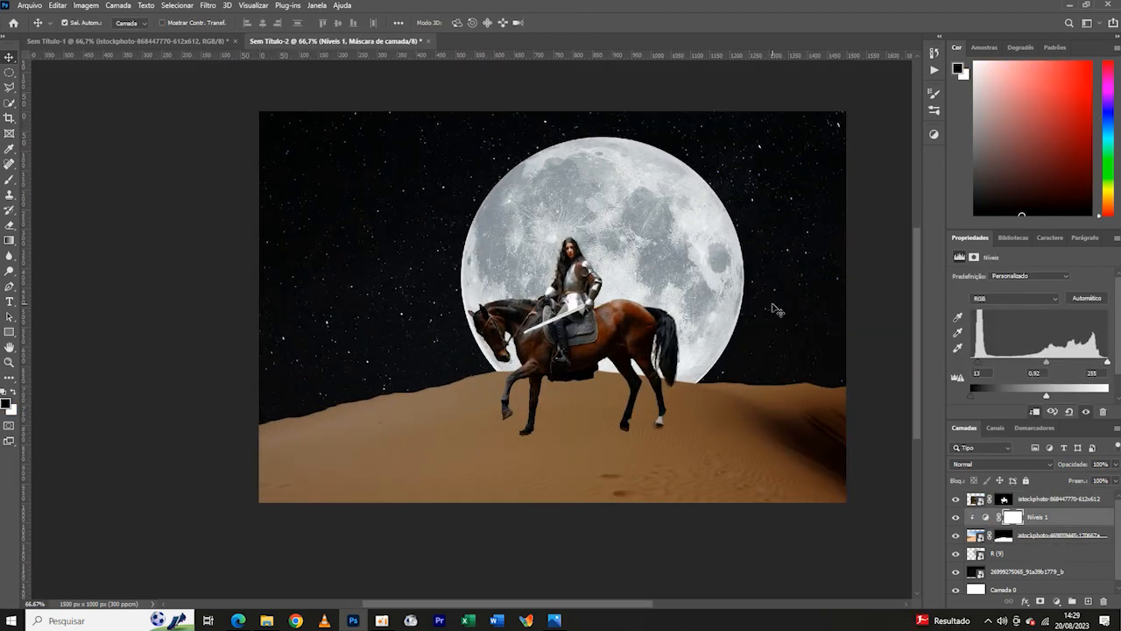
# - Hide the moon layer and add an empty layer directly above the starry-sky layer
pyautogui.click(956, 555)
pyautogui.click(1020, 572)
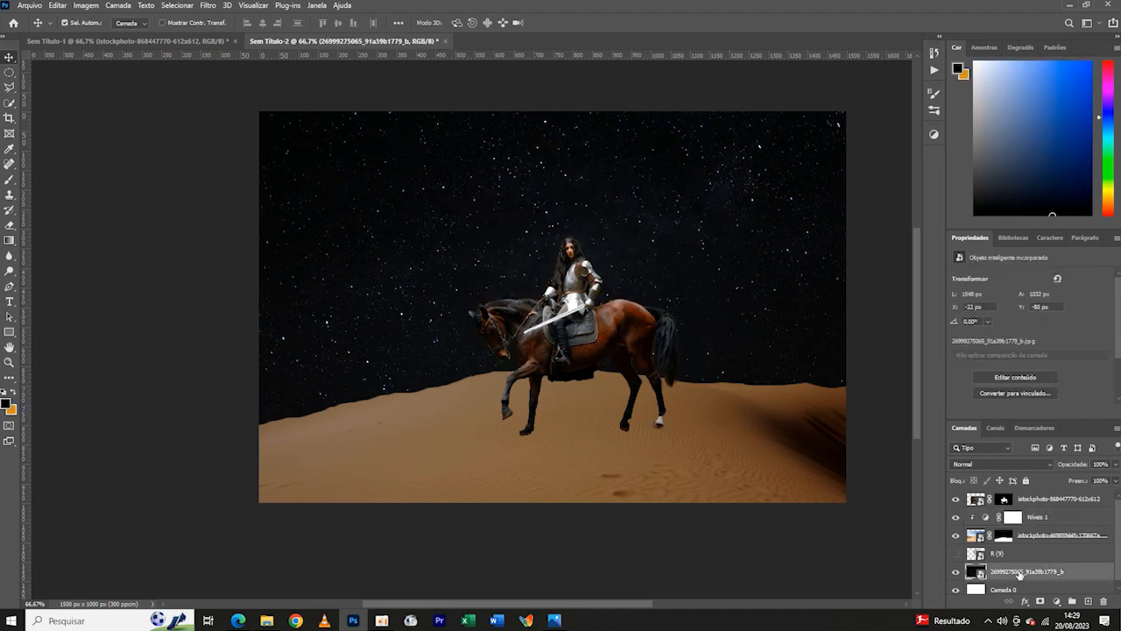
pyautogui.click(1088, 602)
# - Set the Brush tool to a soft round tip about 970 px in size
pyautogui.click(9, 180)
pyautogui.click(81, 24)
pyautogui.click(80, 203)
pyautogui.moveTo(101, 62); pyautogui.dragTo(134, 63)
# - Set the foreground colour to the orange-red fd461c
pyautogui.click(7, 402)
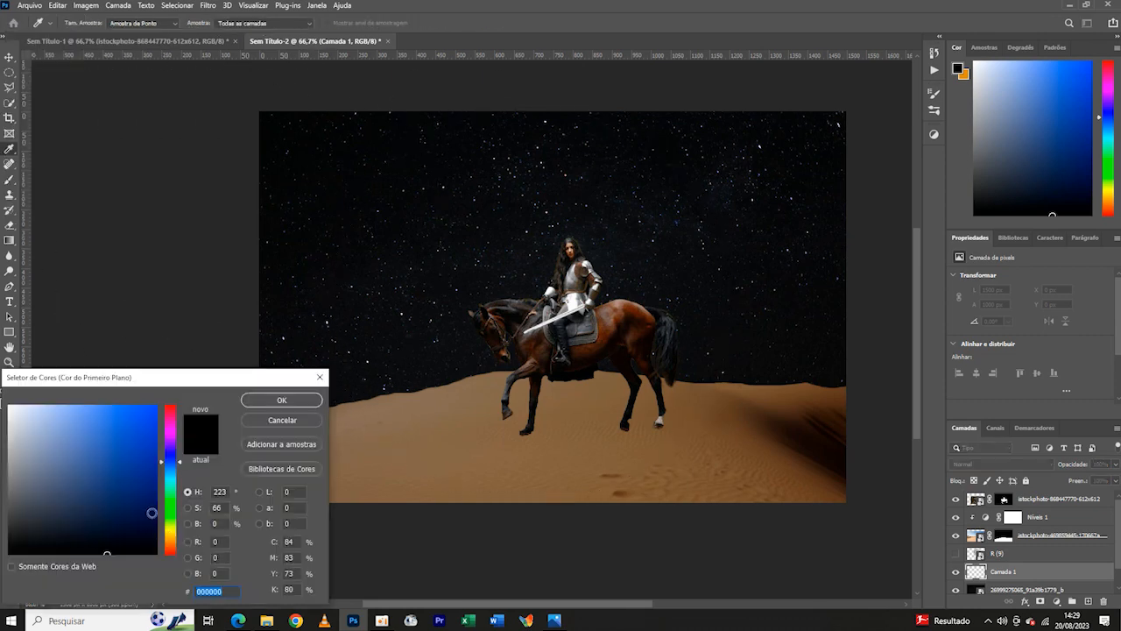
pyautogui.click(171, 419)
pyautogui.click(171, 547)
pyautogui.click(144, 410)
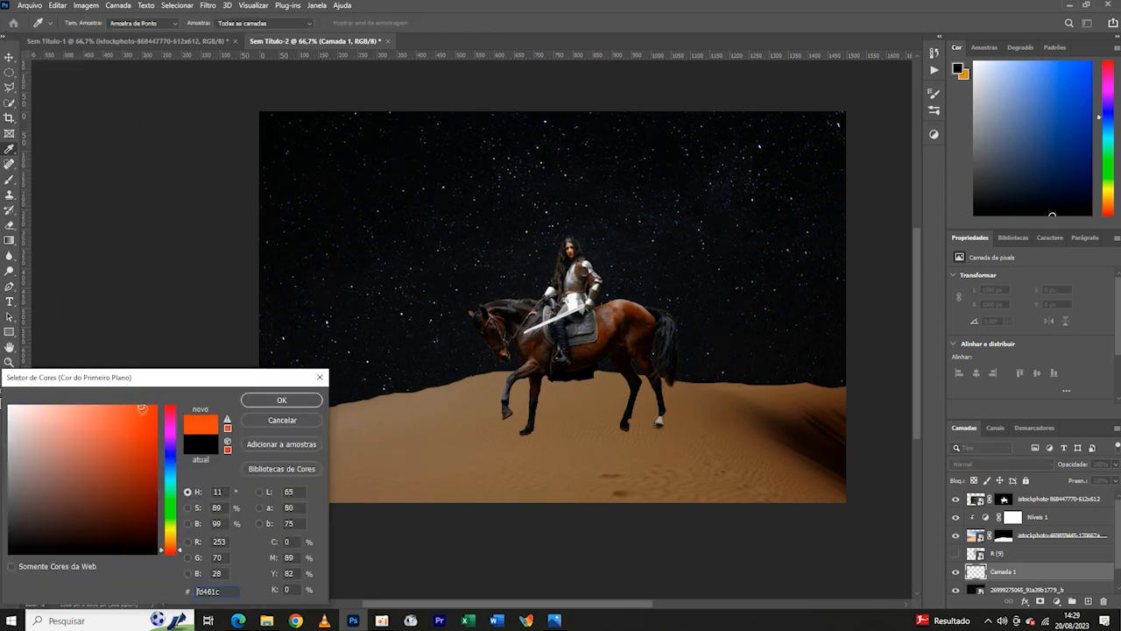
pyautogui.click(273, 402)
# - Try an orange-red glow behind the rider enlarged to about 161%, and delete the glow layer
pyautogui.click(547, 298)
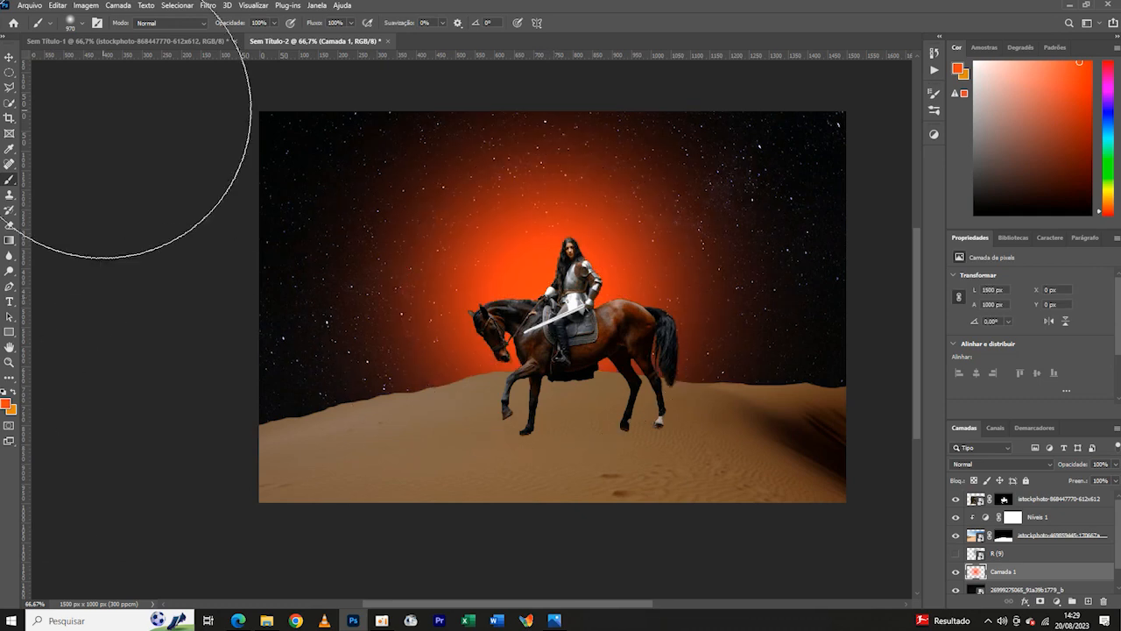
pyautogui.hotkey('ctrl', 't')
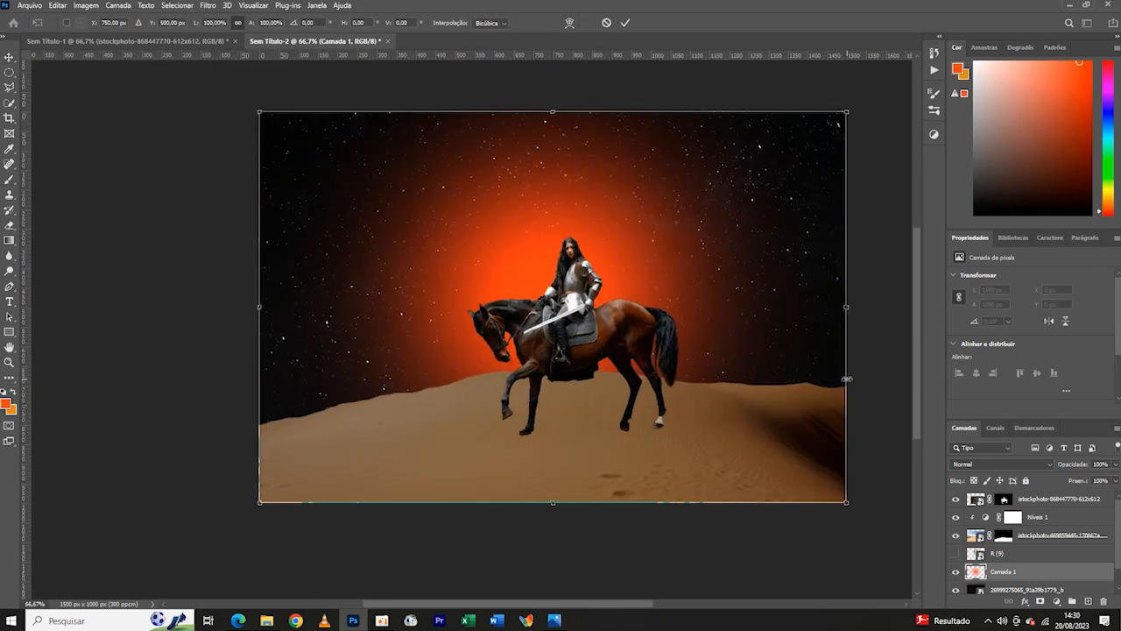
pyautogui.moveTo(848, 379); pyautogui.dragTo(907, 372)
pyautogui.moveTo(198, 302); pyautogui.dragTo(47, 296)
pyautogui.moveTo(903, 310); pyautogui.dragTo(922, 316)
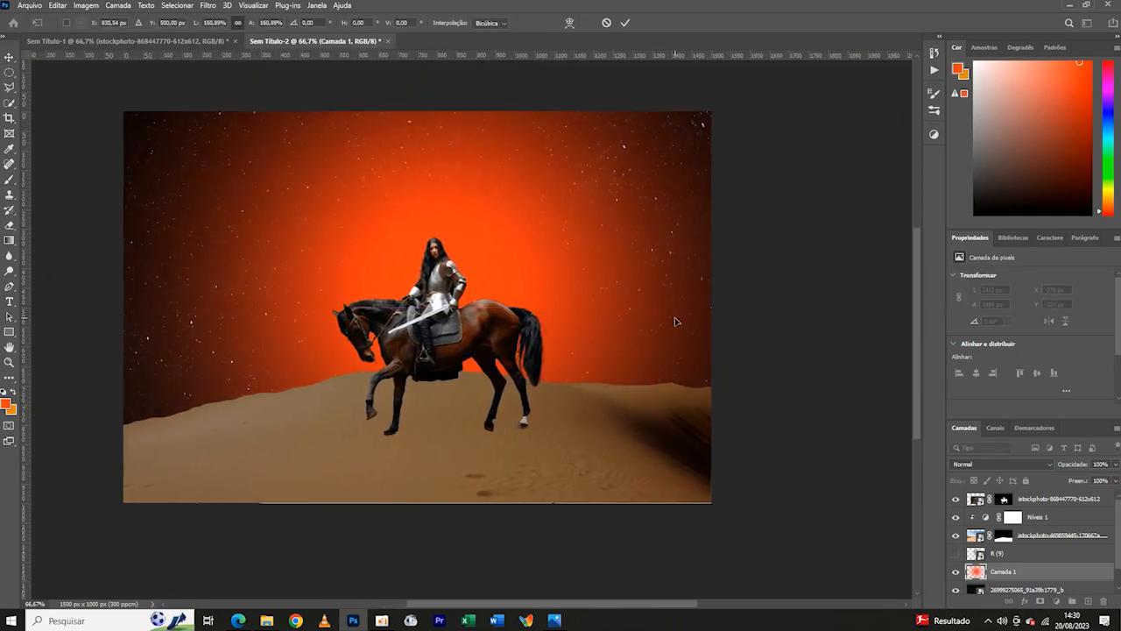
pyautogui.hotkey('ctrl', '-')
pyautogui.hotkey('ctrl', '+')
pyautogui.hotkey('ctrl', '-')
pyautogui.press('Return')
pyautogui.press('Delete')
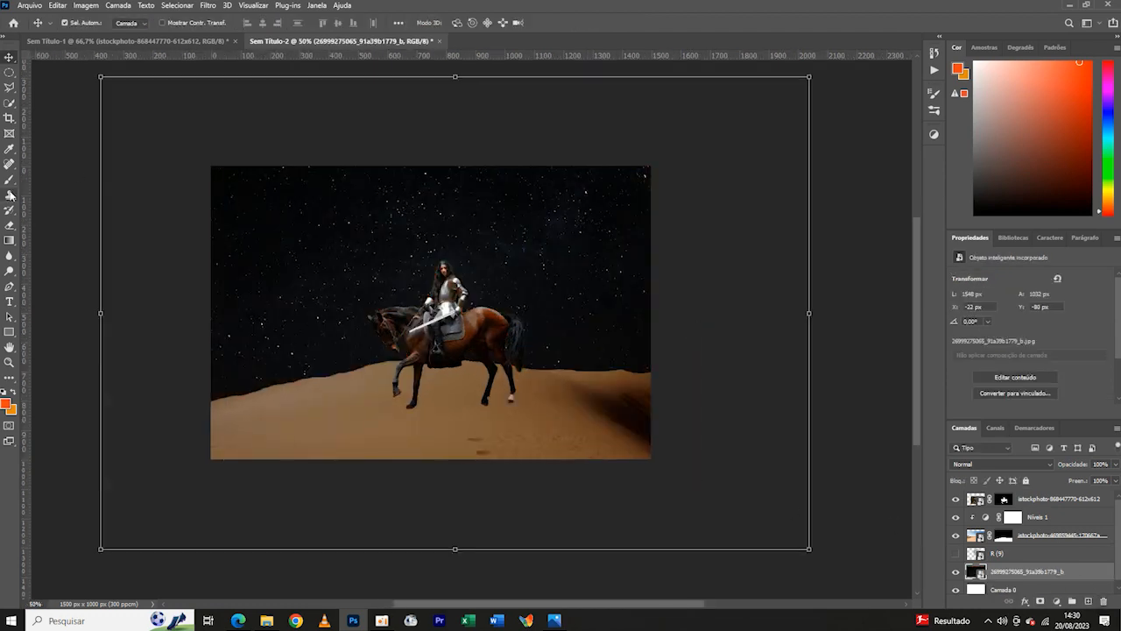
# - Add a new layer above the starry sky and paint one orange-red glow behind the rider with the soft round 476 px brush
pyautogui.click(9, 180)
pyautogui.click(1088, 601)
pyautogui.click(80, 23)
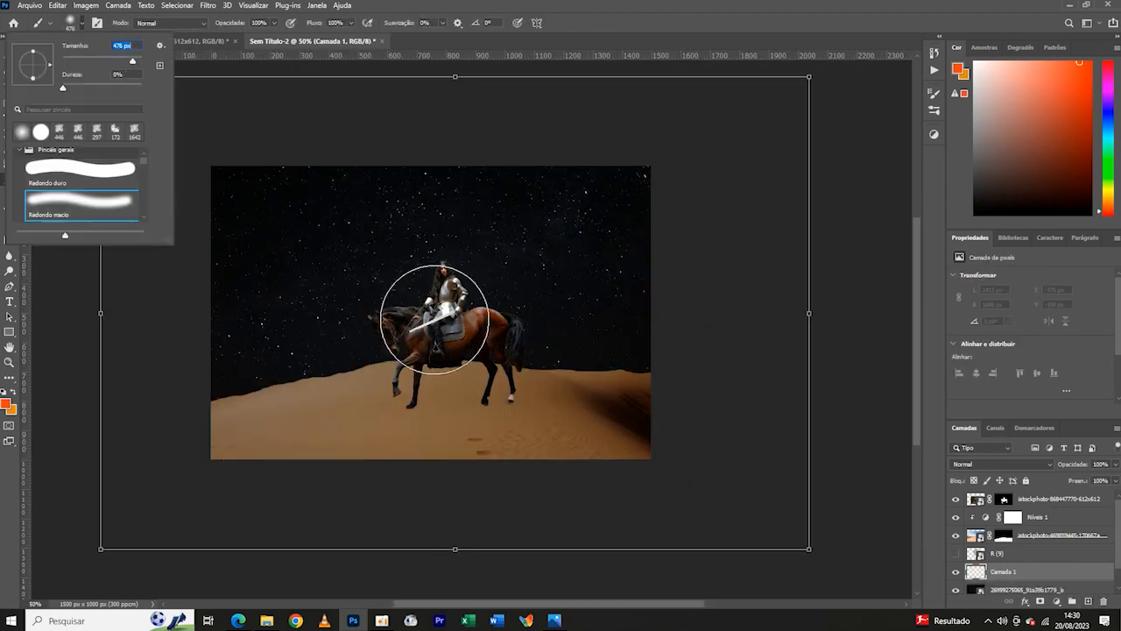
pyautogui.click(434, 319)
pyautogui.hotkey('ctrl', '-')
pyautogui.hotkey('ctrl', '+')
pyautogui.hotkey('ctrl', '+')
# - Enlarge the orange-red glow proportionally to about 344% so it extends past the canvas around the rider
pyautogui.hotkey('ctrl', 't')
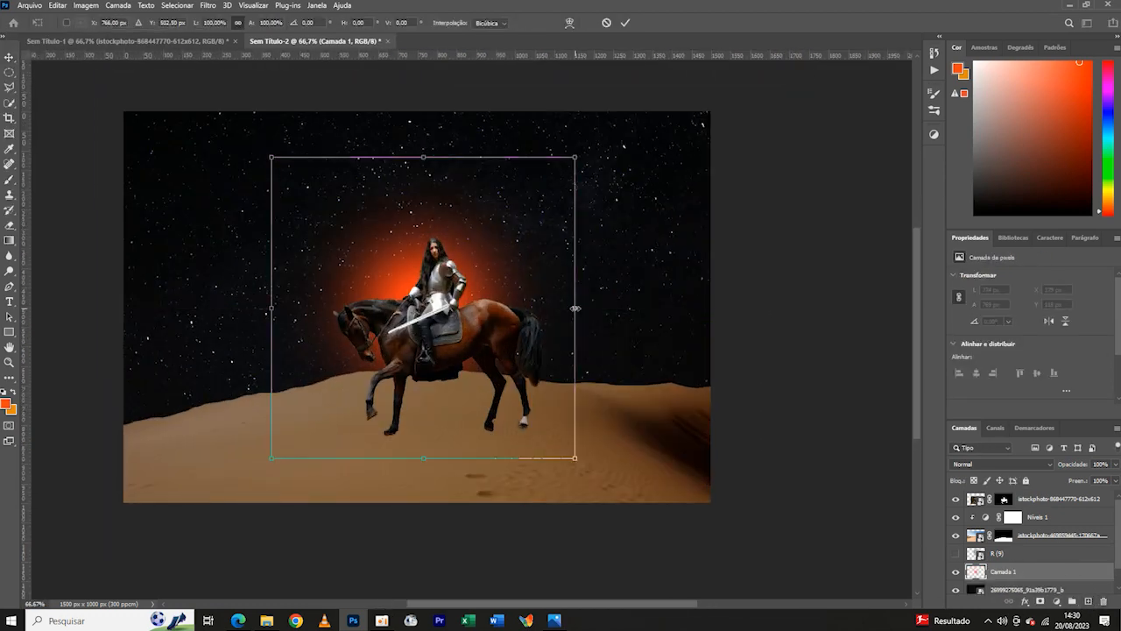
pyautogui.moveTo(575, 308); pyautogui.dragTo(773, 309)
pyautogui.moveTo(272, 308); pyautogui.dragTo(140, 308)
pyautogui.moveTo(789, 308); pyautogui.dragTo(869, 309)
pyautogui.moveTo(140, 308); pyautogui.dragTo(14, 306)
pyautogui.hotkey('ctrl', '-')
pyautogui.moveTo(824, 311); pyautogui.dragTo(866, 307)
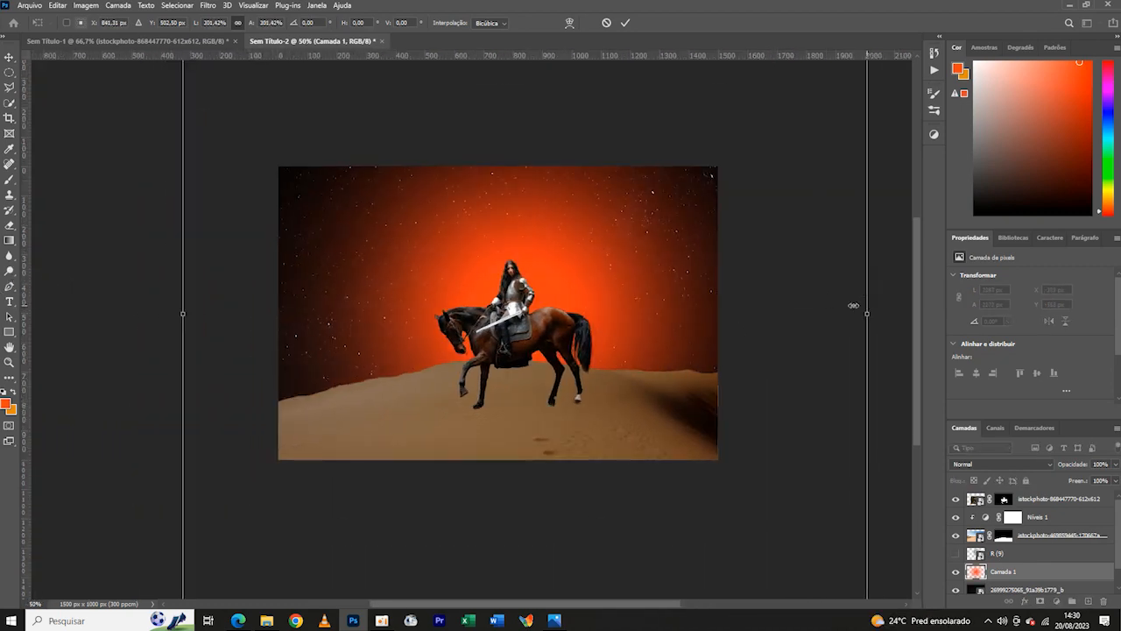
pyautogui.moveTo(183, 313); pyautogui.dragTo(120, 308)
pyautogui.moveTo(867, 313); pyautogui.dragTo(902, 309)
pyautogui.hotkey('ctrl', '-')
pyautogui.hotkey('ctrl', '-')
pyautogui.hotkey('ctrl', '-')
pyautogui.hotkey('ctrl', '-')
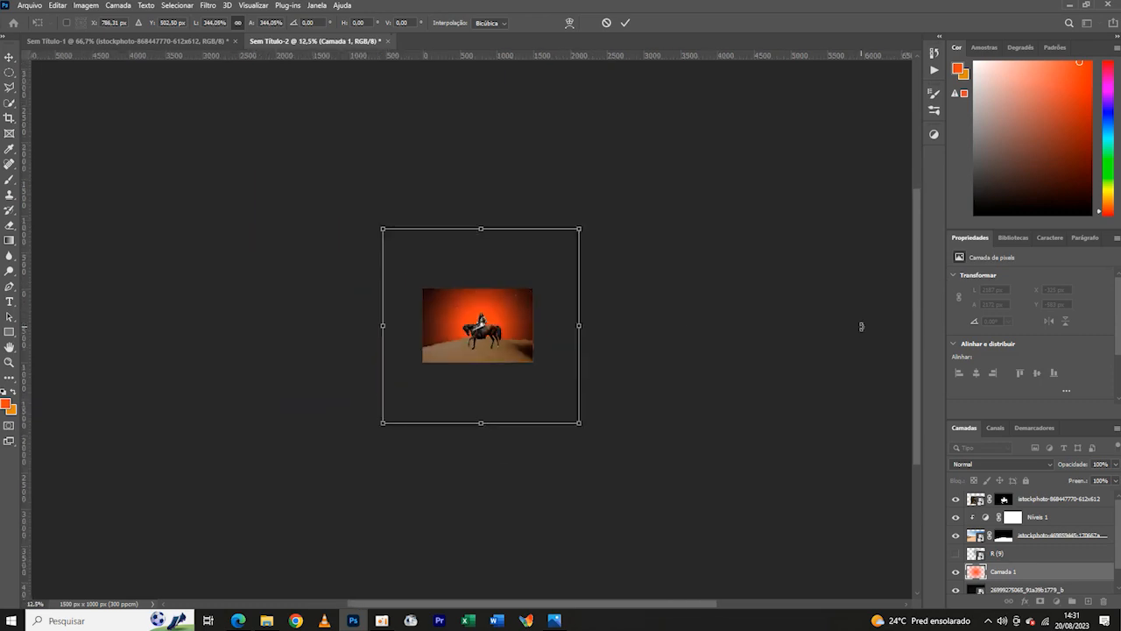
pyautogui.hotkey('ctrl', '+')
pyautogui.hotkey('ctrl', '+')
pyautogui.hotkey('ctrl', '+')
pyautogui.hotkey('ctrl', '+')
# - Lower the glow layer's opacity to 57% and enlarge the glow to about 4914 × 4885 px
pyautogui.moveTo(1076, 484); pyautogui.dragTo(1109, 484)
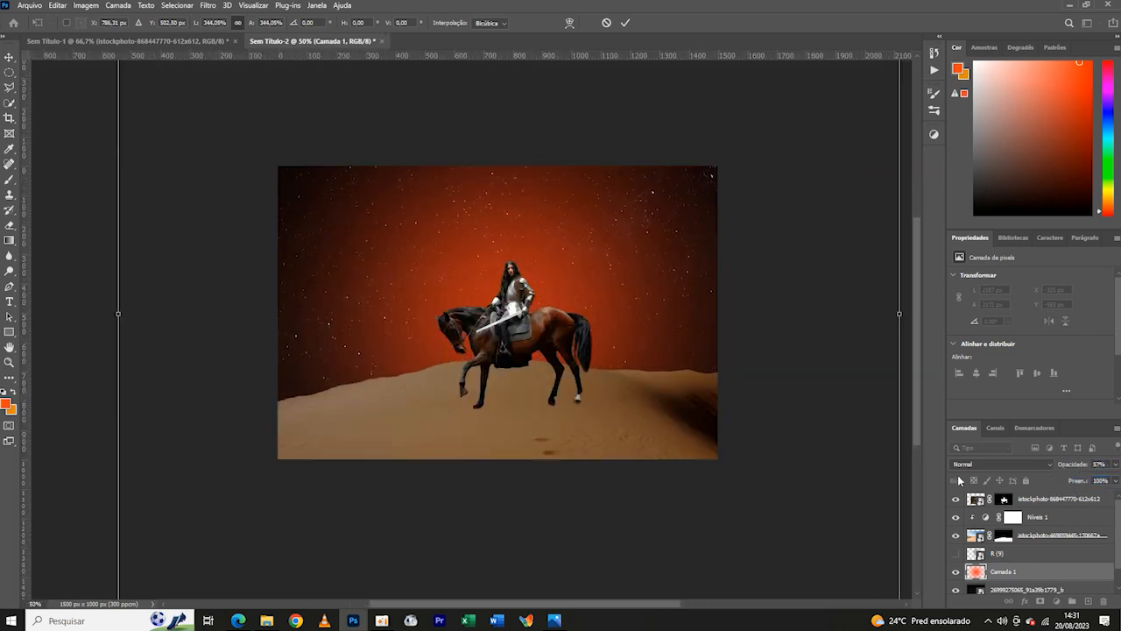
pyautogui.hotkey('ctrl', '+')
pyautogui.hotkey('ctrl', '-')
pyautogui.hotkey('ctrl', '-')
pyautogui.hotkey('ctrl', '-')
pyautogui.hotkey('ctrl', '-')
pyautogui.moveTo(615, 322); pyautogui.dragTo(737, 324)
pyautogui.moveTo(351, 324); pyautogui.dragTo(250, 324)
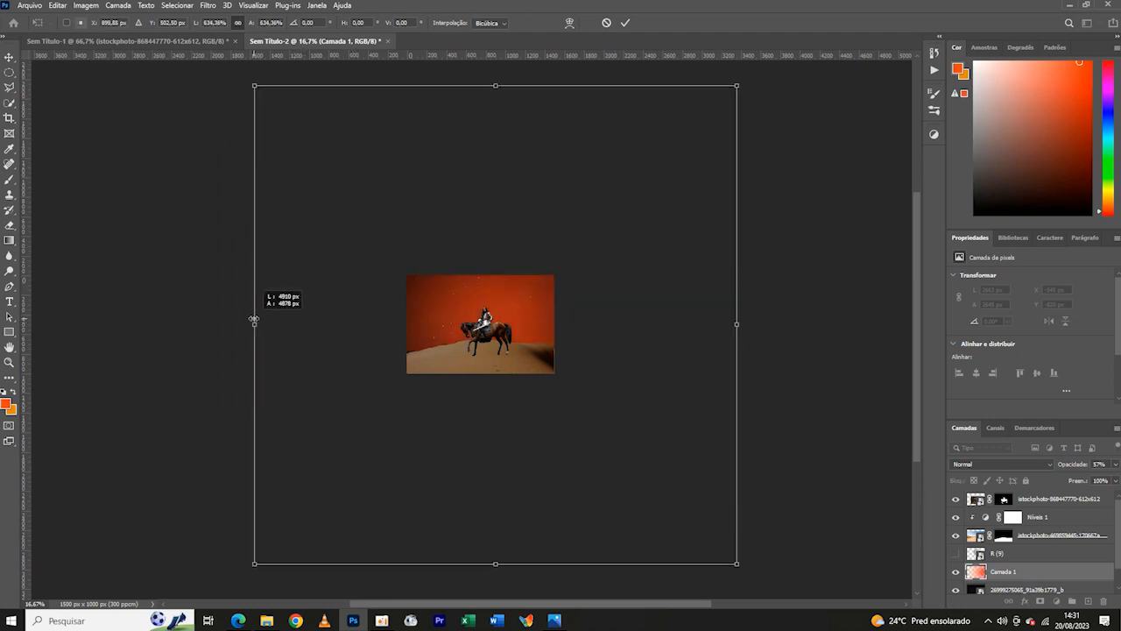
pyautogui.press('Return')
# - Scale the glow down to about 83%, roughly 4060 × 4035 px, keeping it extended beyond the canvas
pyautogui.hotkey('ctrl', '+')
pyautogui.hotkey('ctrl', '+')
pyautogui.hotkey('ctrl', '+')
pyautogui.hotkey('ctrl', '+')
pyautogui.hotkey('ctrl', '-')
pyautogui.hotkey('ctrl', '-')
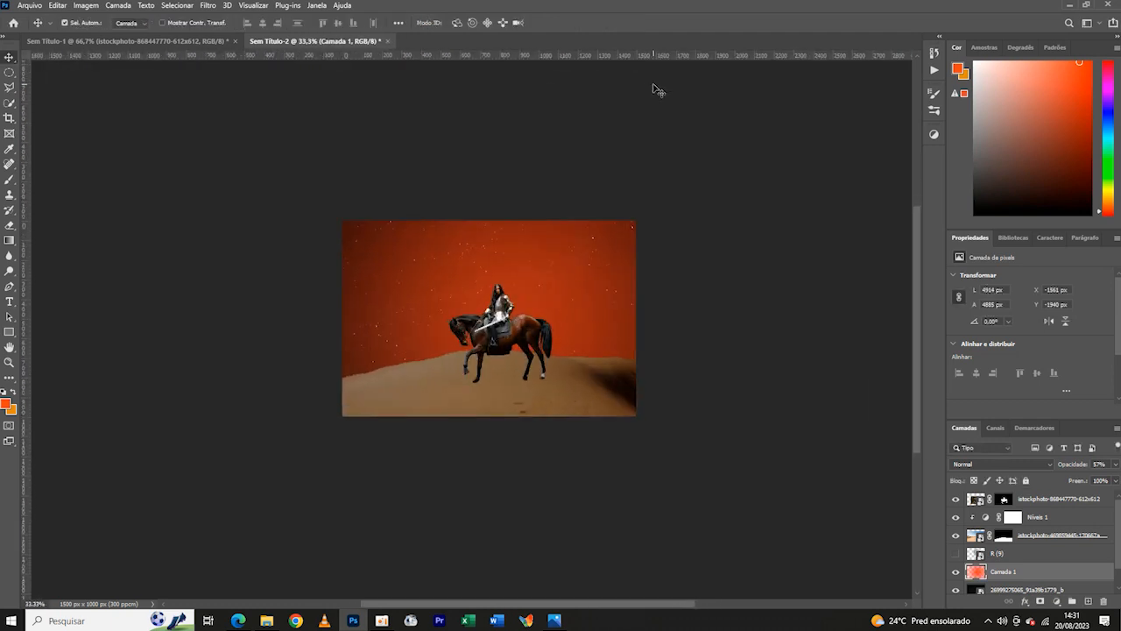
pyautogui.hotkey('ctrl', 't')
pyautogui.hotkey('ctrl', '-')
pyautogui.moveTo(868, 323); pyautogui.dragTo(830, 322)
pyautogui.moveTo(145, 322); pyautogui.dragTo(175, 323)
pyautogui.hotkey('ctrl', '-')
pyautogui.moveTo(488, 487); pyautogui.dragTo(488, 460)
pyautogui.hotkey('ctrl', '+')
pyautogui.hotkey('ctrl', '+')
pyautogui.hotkey('ctrl', '+')
pyautogui.hotkey('ctrl', '+')
# - Set the glow layer's fill to 61% and its opacity to 79%
pyautogui.hotkey('ctrl', '+')
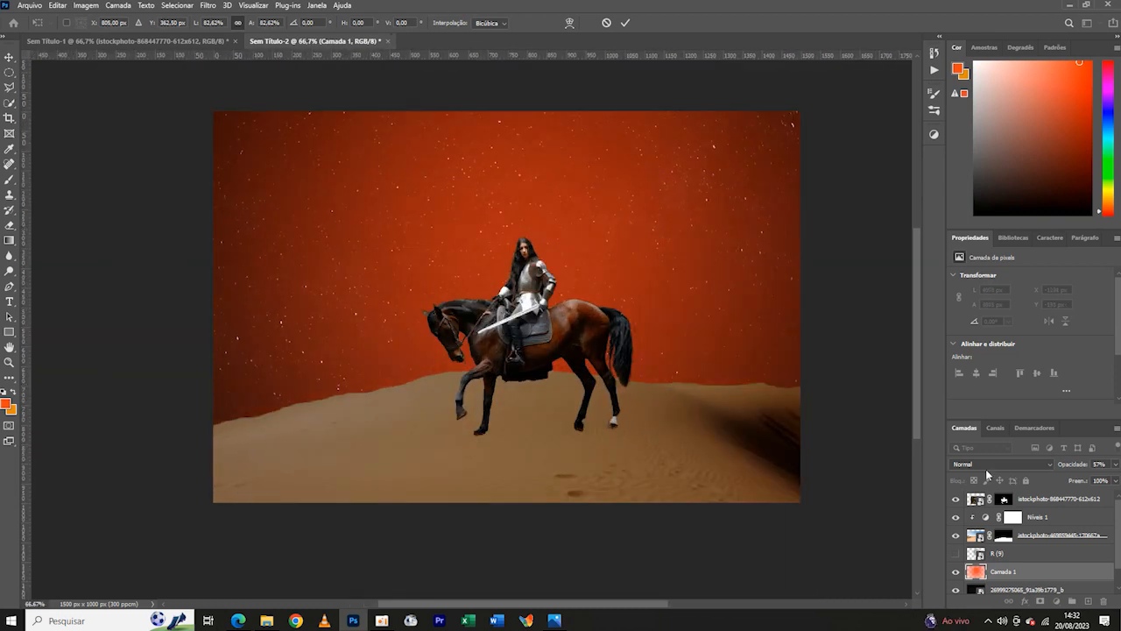
pyautogui.moveTo(1076, 483)
pyautogui.mouseDown()
pyautogui.moveTo(1061, 484)
pyautogui.moveTo(1079, 469)
pyautogui.mouseUp()
pyautogui.hotkey('ctrl', '-')
pyautogui.hotkey('ctrl', '-')
pyautogui.hotkey('ctrl', '-')
pyautogui.hotkey('ctrl', '+')
pyautogui.hotkey('ctrl', '-')
# - Make the hidden moon layer visible behind the rider
pyautogui.hotkey('ctrl', '+')
pyautogui.click(1033, 538)
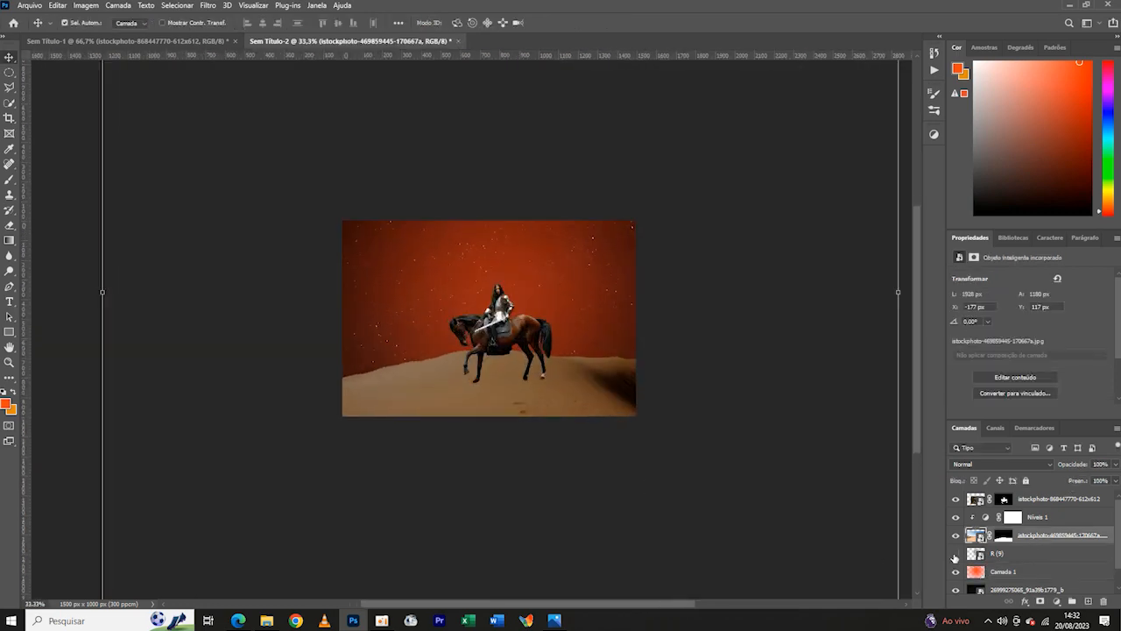
pyautogui.click(956, 554)
pyautogui.hotkey('ctrl', '-')
pyautogui.hotkey('ctrl', '+')
pyautogui.hotkey('ctrl', '+')
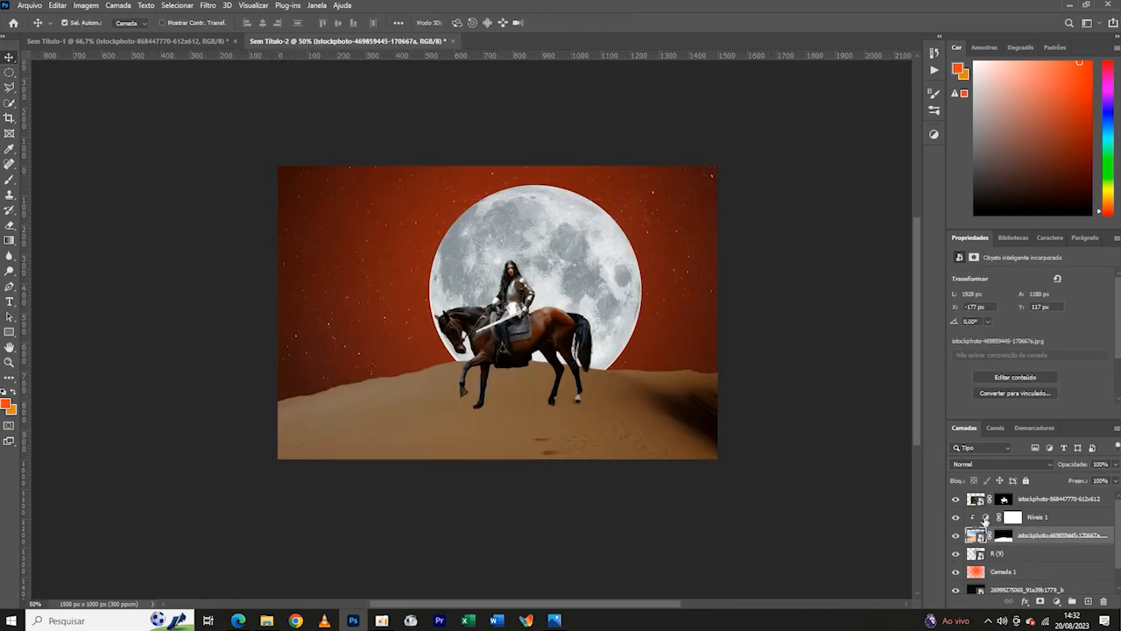
# - Darken the dune's Levels adjustment with a lower white output, a black input of 51 and a midtone of 0.82
pyautogui.click(985, 519)
pyautogui.moveTo(1051, 398); pyautogui.dragTo(1012, 398)
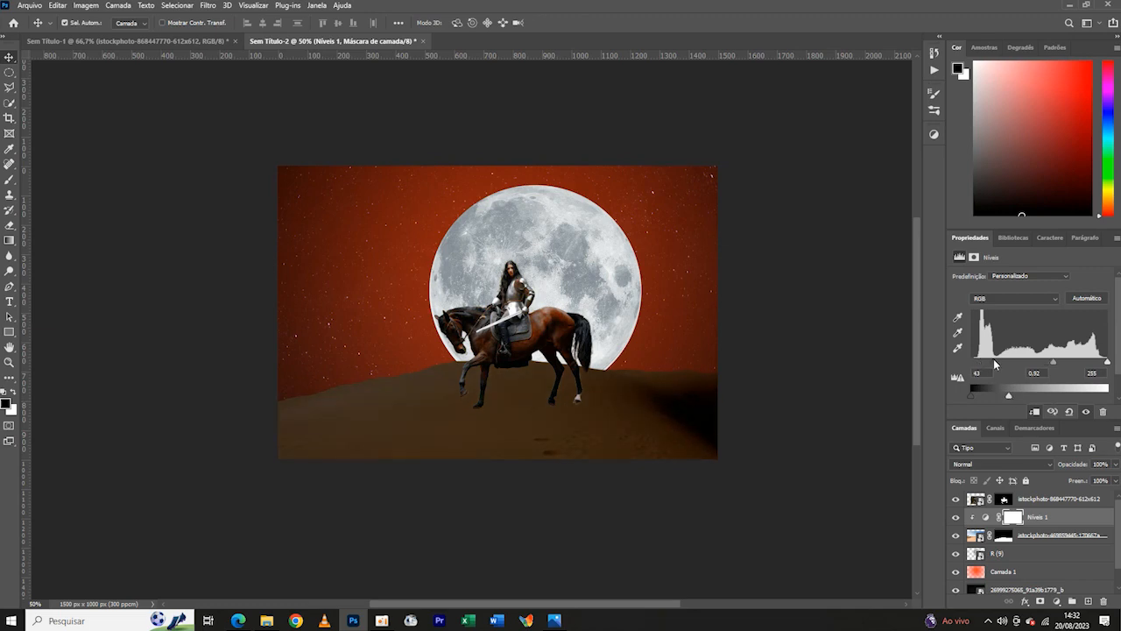
pyautogui.hotkey('ctrl', '-')
pyautogui.hotkey('ctrl', '+')
pyautogui.hotkey('ctrl', '+')
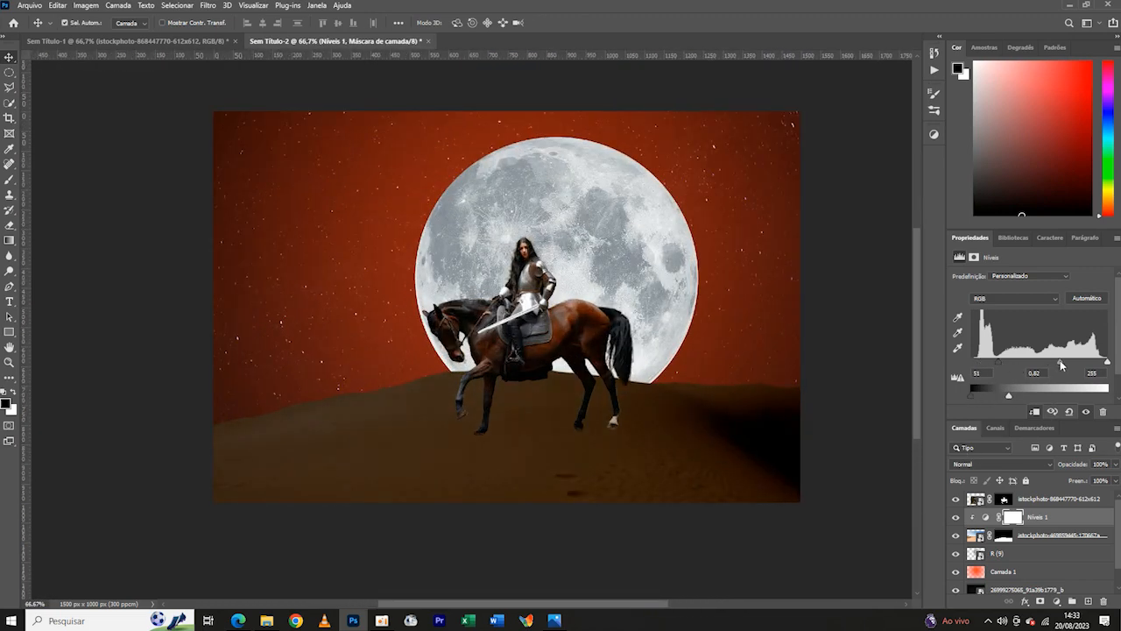
# - Set the dune Levels' black input to 53 and reduce its white output slightly further
pyautogui.moveTo(999, 362)
pyautogui.mouseDown()
pyautogui.moveTo(1013, 363)
pyautogui.moveTo(1005, 398)
pyautogui.moveTo(998, 364)
pyautogui.mouseUp()
pyautogui.hotkey('ctrl', '-')
pyautogui.hotkey('ctrl', '-')
pyautogui.hotkey('ctrl', '-')
pyautogui.hotkey('ctrl', '+')
pyautogui.hotkey('ctrl', '+')
pyautogui.hotkey('ctrl', '+')
pyautogui.hotkey('ctrl', '-')
pyautogui.hotkey('ctrl', '-')
pyautogui.hotkey('ctrl', '-')
pyautogui.hotkey('ctrl', '+')
pyautogui.hotkey('ctrl', '+')
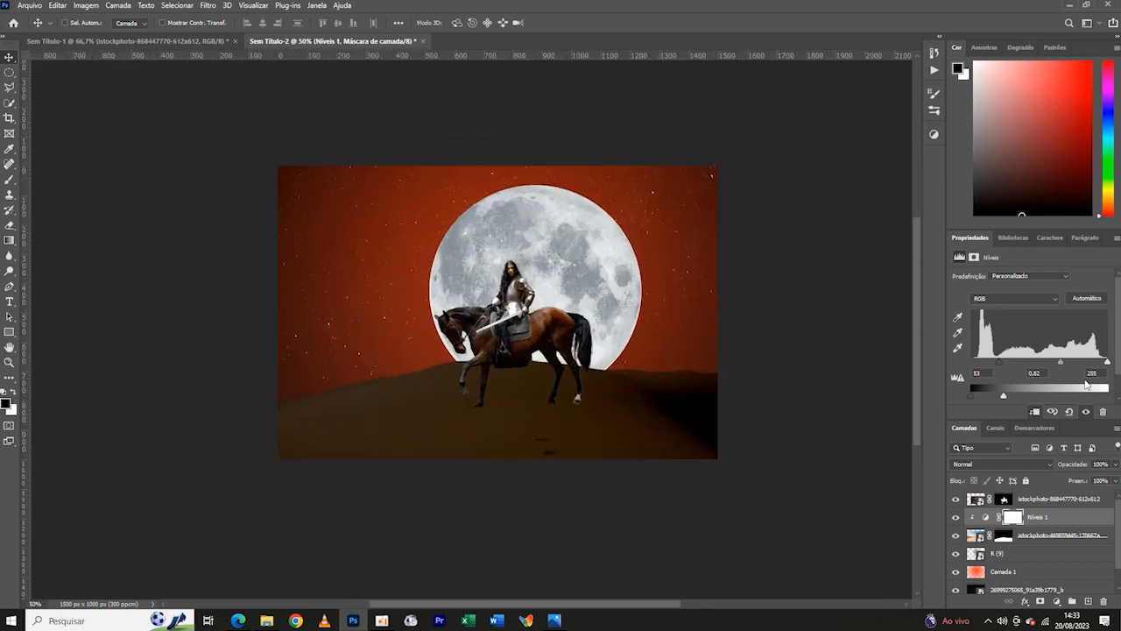
# - Move the horse and rider slightly up on the dune and enlarge them to about 104%
pyautogui.moveTo(520, 343); pyautogui.dragTo(515, 333)
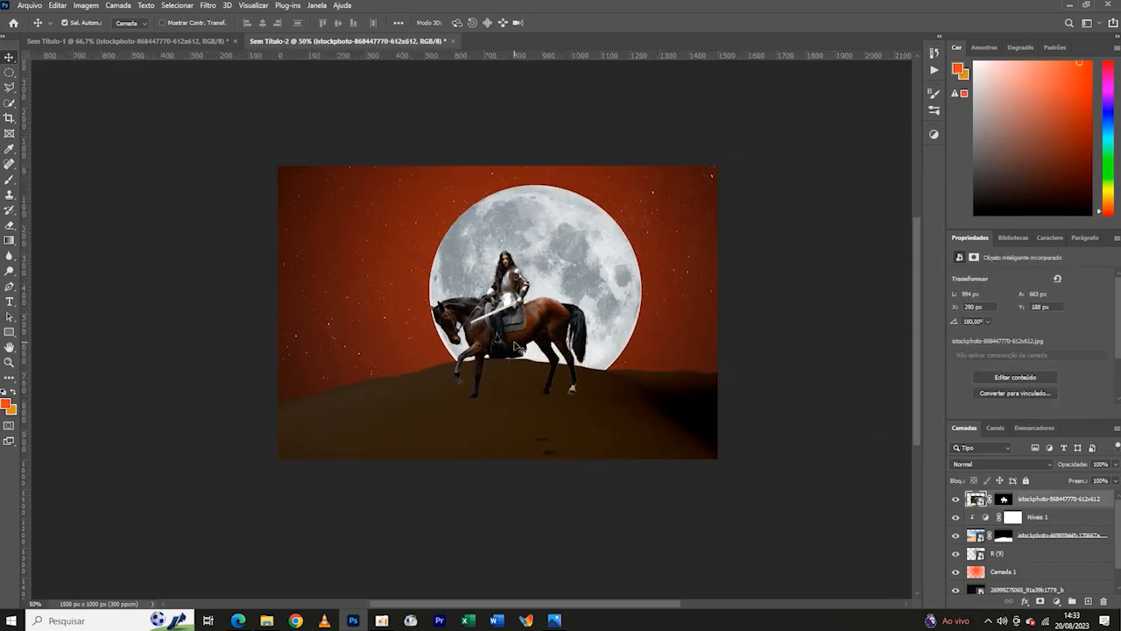
pyautogui.hotkey('ctrl', 't')
pyautogui.moveTo(509, 416); pyautogui.dragTo(509, 424)
pyautogui.moveTo(485, 326); pyautogui.dragTo(483, 317)
pyautogui.hotkey('ctrl', '-')
pyautogui.hotkey('ctrl', '-')
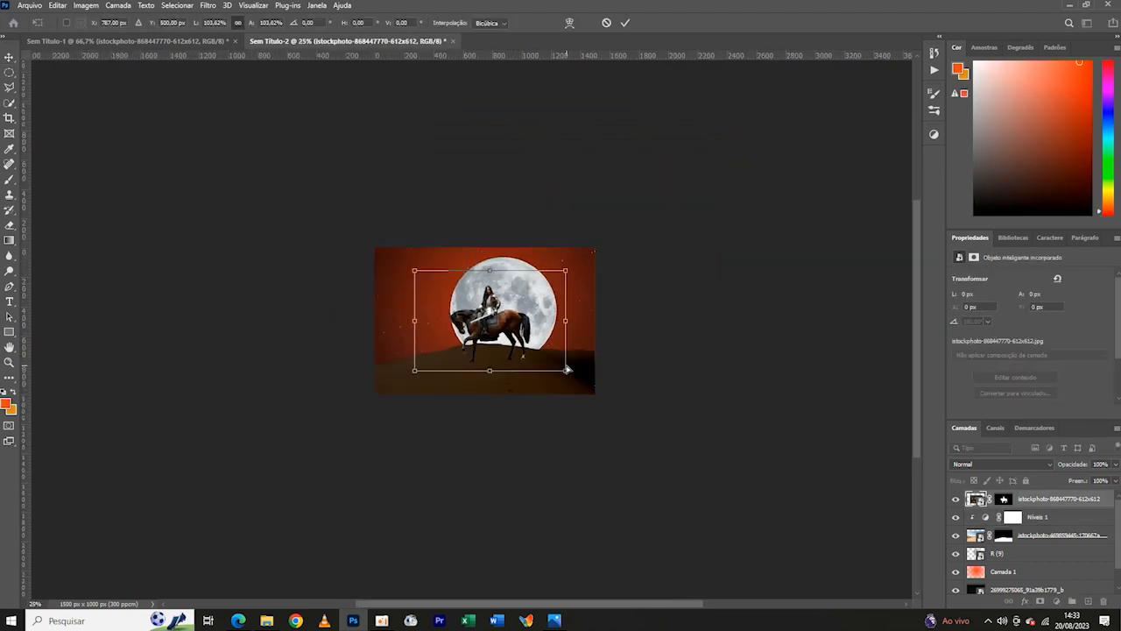
pyautogui.hotkey('ctrl', '+')
pyautogui.hotkey('ctrl', '+')
pyautogui.press('Return')
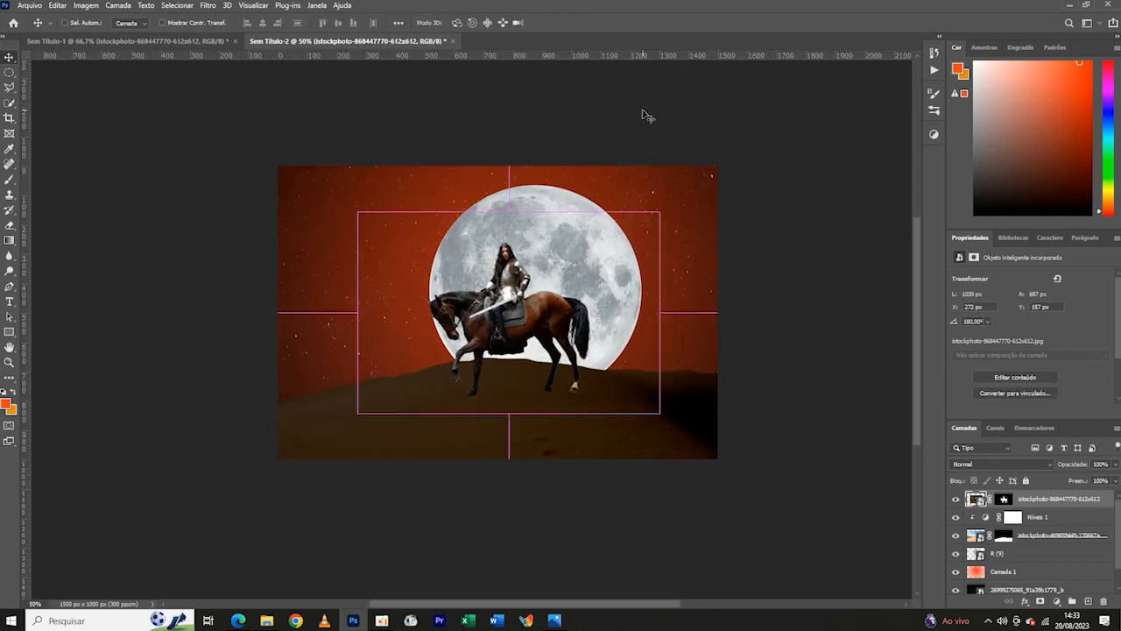
# - Reduce the orange-red glow layer's opacity to 65%
pyautogui.hotkey('ctrl', '+')
pyautogui.click(1039, 568)
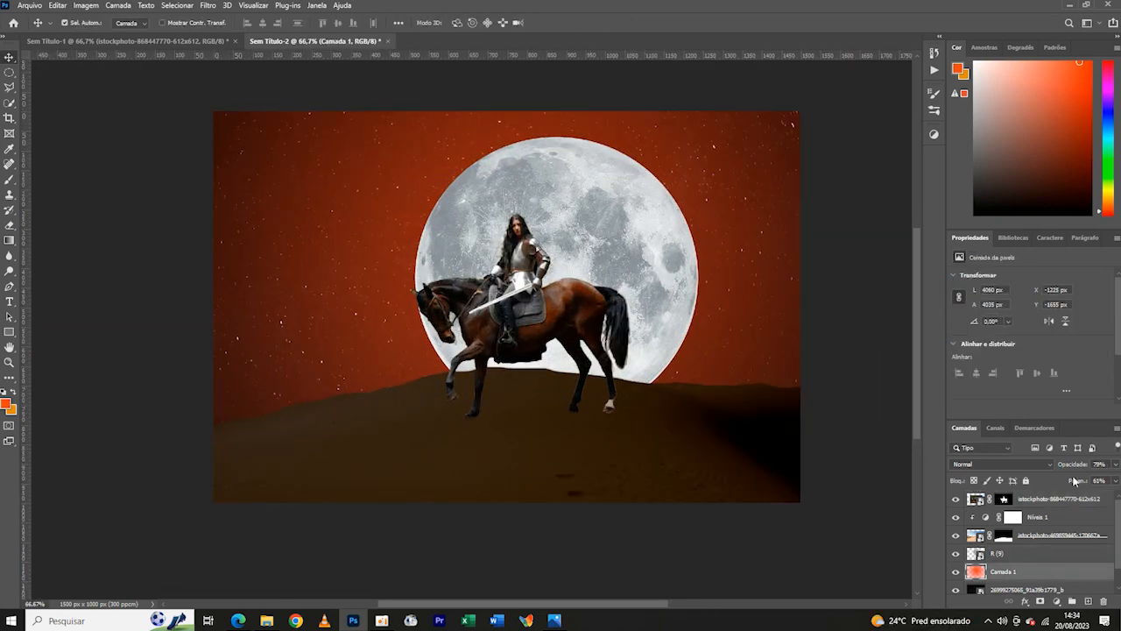
pyautogui.hotkey('ctrl', '-')
pyautogui.hotkey('ctrl', '-')
pyautogui.hotkey('ctrl', '+')
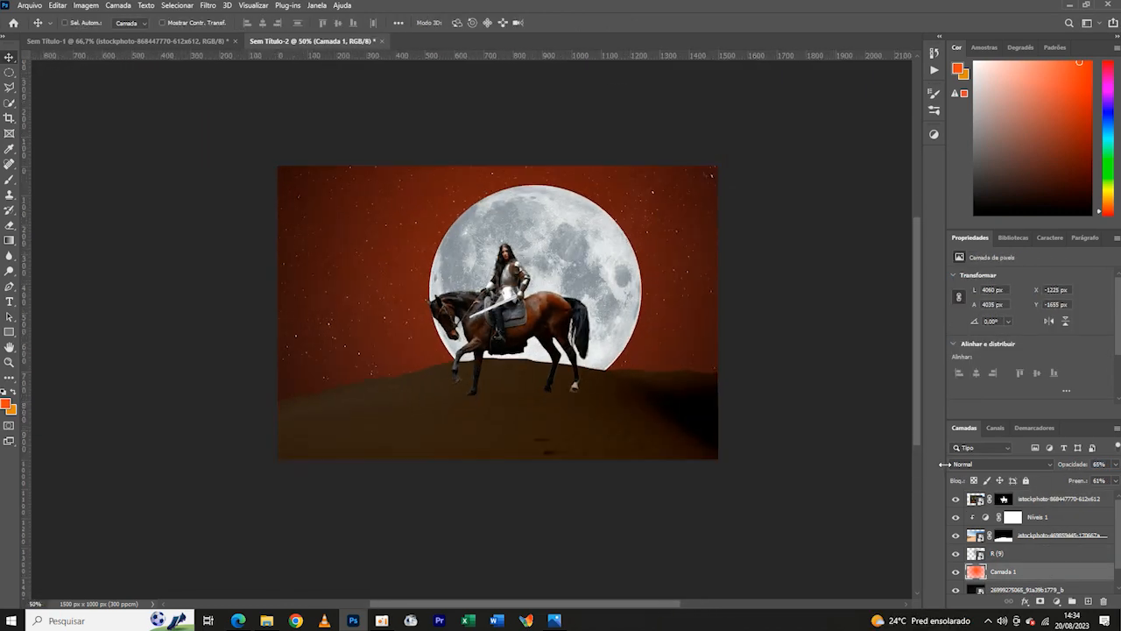
# - Select the rider's layer mask and set the Brush tool to a hard round tip of 20 px
pyautogui.hotkey('ctrl', '+')
pyautogui.hotkey('ctrl', '+')
pyautogui.hotkey('ctrl', '+')
pyautogui.hotkey('ctrl', '+')
pyautogui.moveTo(826, 313); pyautogui.dragTo(680, 409)
pyautogui.click(319, 311)
pyautogui.click(10, 179)
pyautogui.click(70, 22)
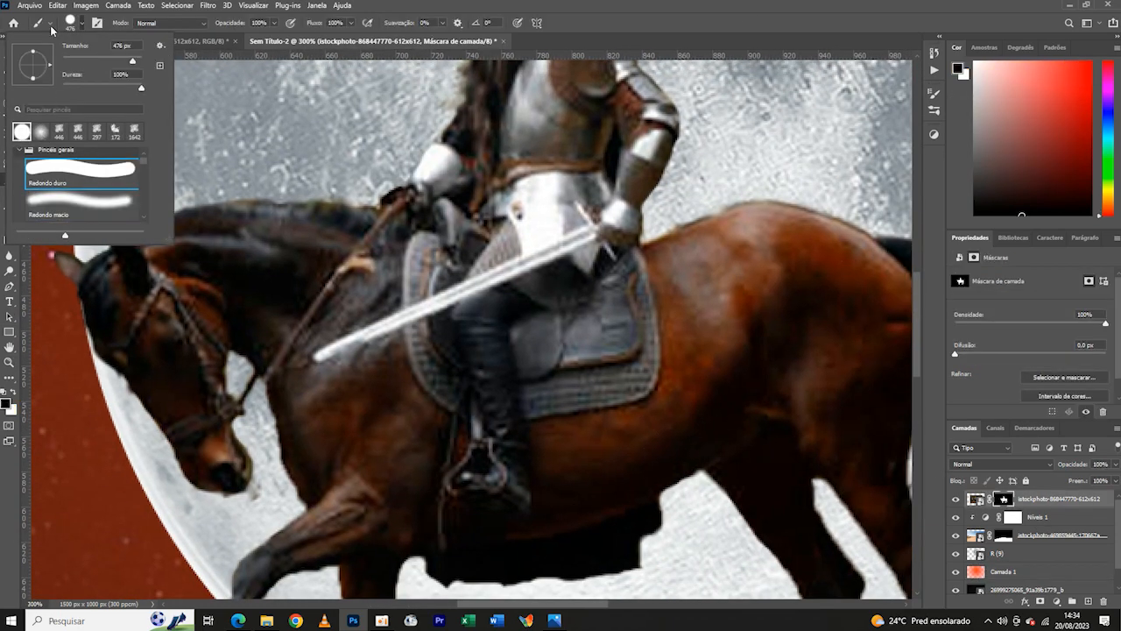
pyautogui.press('Return')
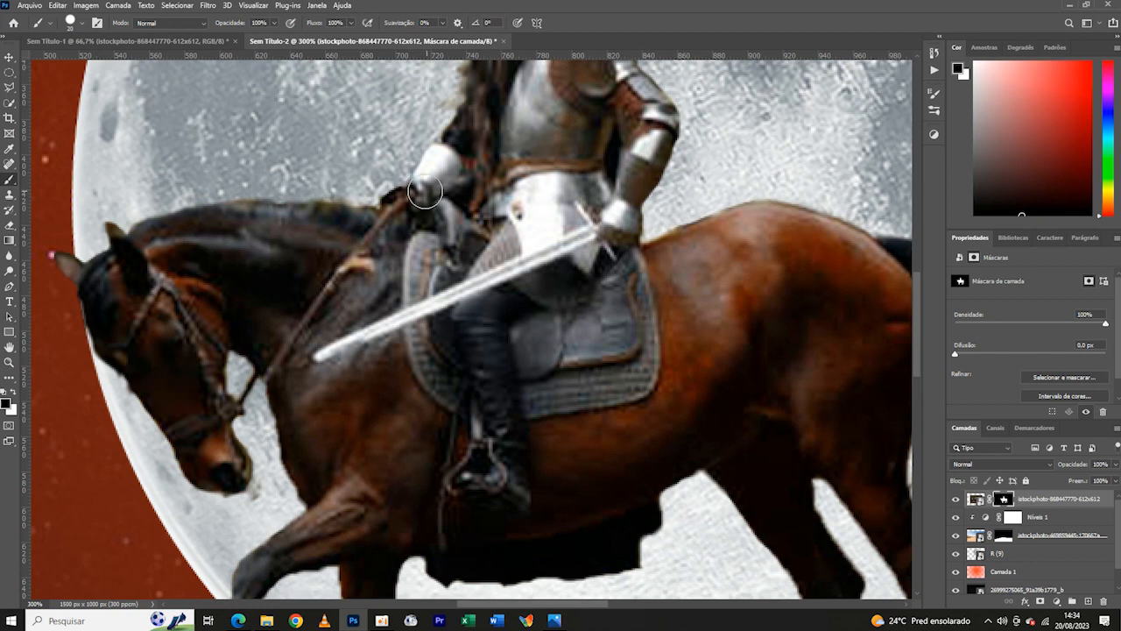
# - Examine the masked edges of the rider and horse against the moon at different magnifications
pyautogui.hscroll(5, 516, 213)
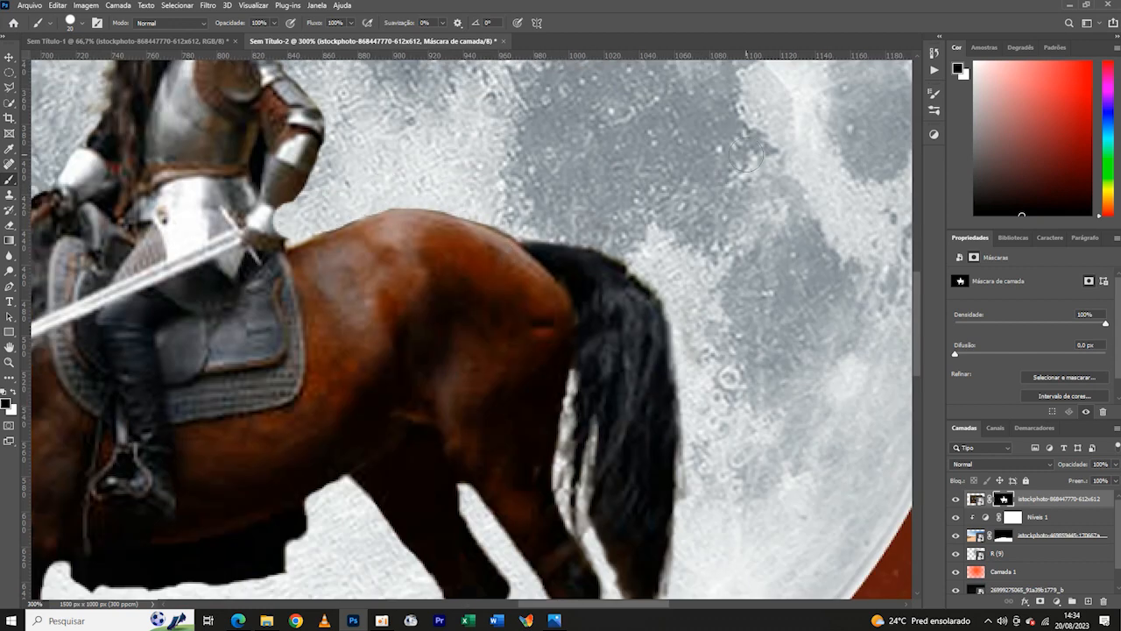
pyautogui.hotkey('ctrl', '-')
pyautogui.hotkey('ctrl', '-')
pyautogui.hotkey('ctrl', '-')
pyautogui.hotkey('ctrl', '-')
pyautogui.hotkey('ctrl', '-')
pyautogui.hotkey('ctrl', '+')
pyautogui.hotkey('ctrl', '+')
pyautogui.hotkey('ctrl', '+')
pyautogui.hotkey('ctrl', '-')
pyautogui.hotkey('ctrl', '+')
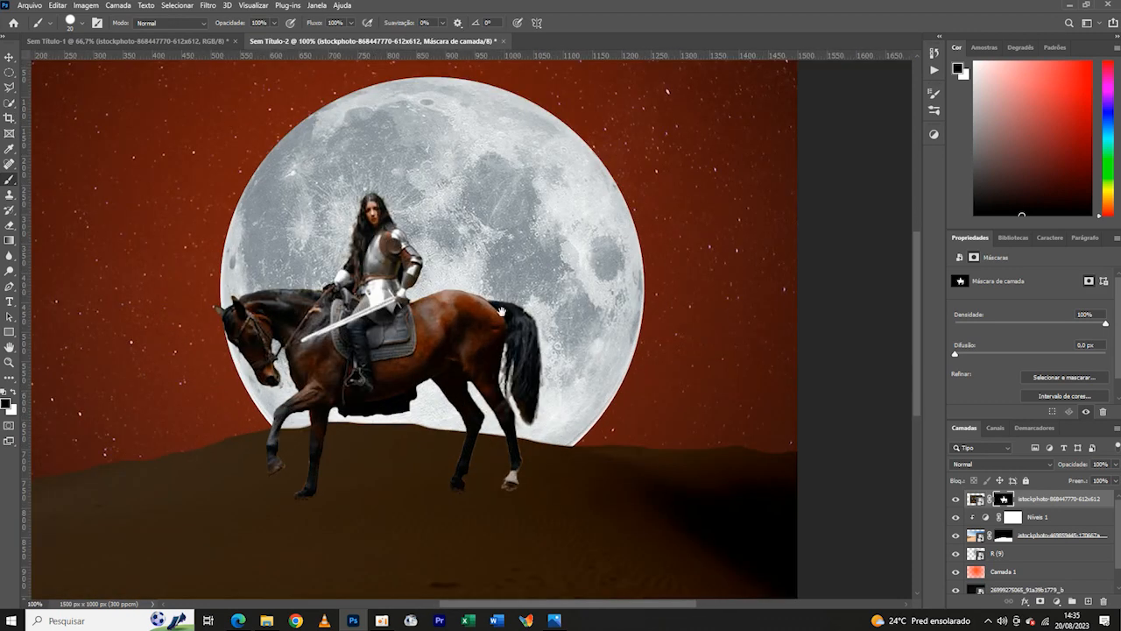
pyautogui.hotkey('ctrl', '-')
pyautogui.press('v')
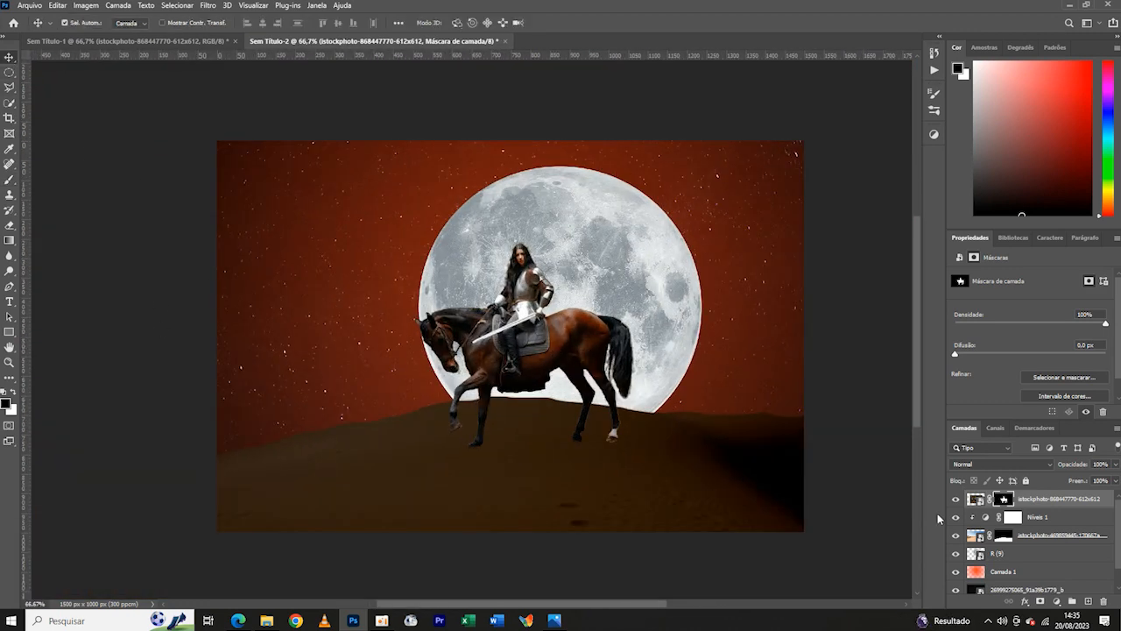
# - Convert the masked rider layer to a smart object and open it in the Camera Raw filter
pyautogui.rightClick(1048, 502)
pyautogui.click(933, 334)
pyautogui.click(204, 8)
pyautogui.click(226, 97)
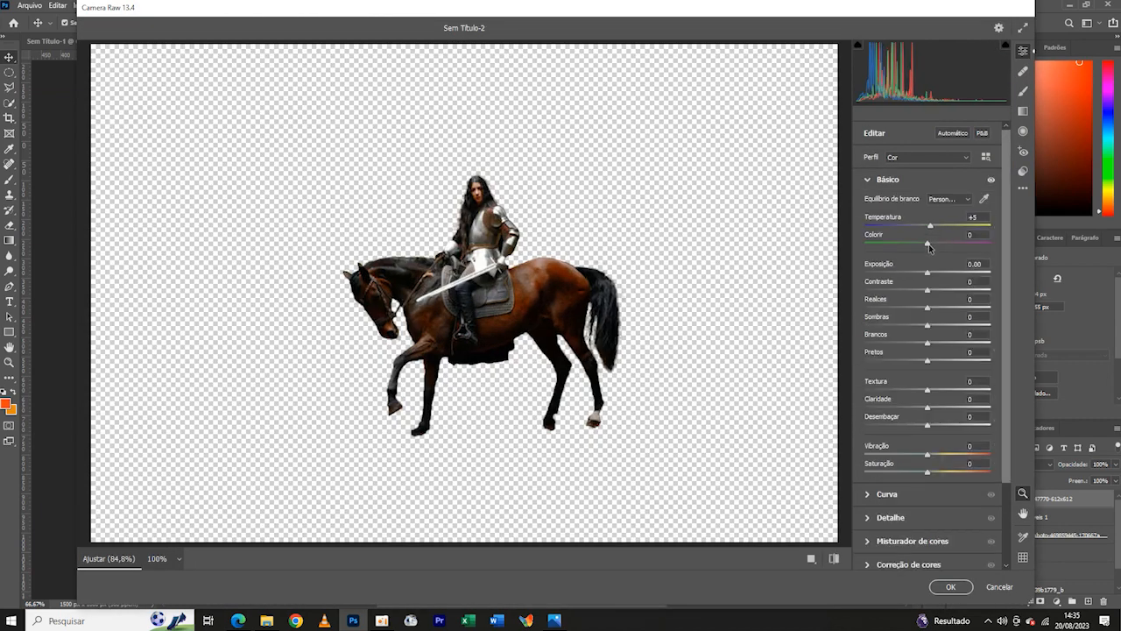
# - Apply Camera Raw to the rider with temperature +5, tint +5, exposure +0.35, contrast +17, highlights +11, texture +10 and sharpening about 8
pyautogui.moveTo(932, 274); pyautogui.dragTo(935, 309)
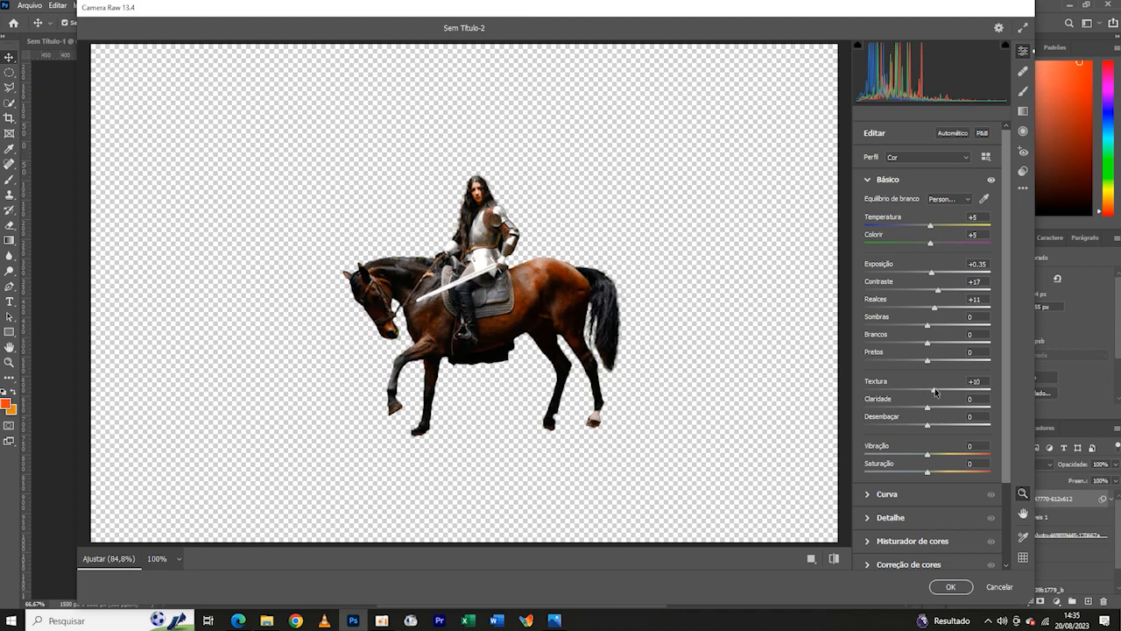
pyautogui.click(916, 517)
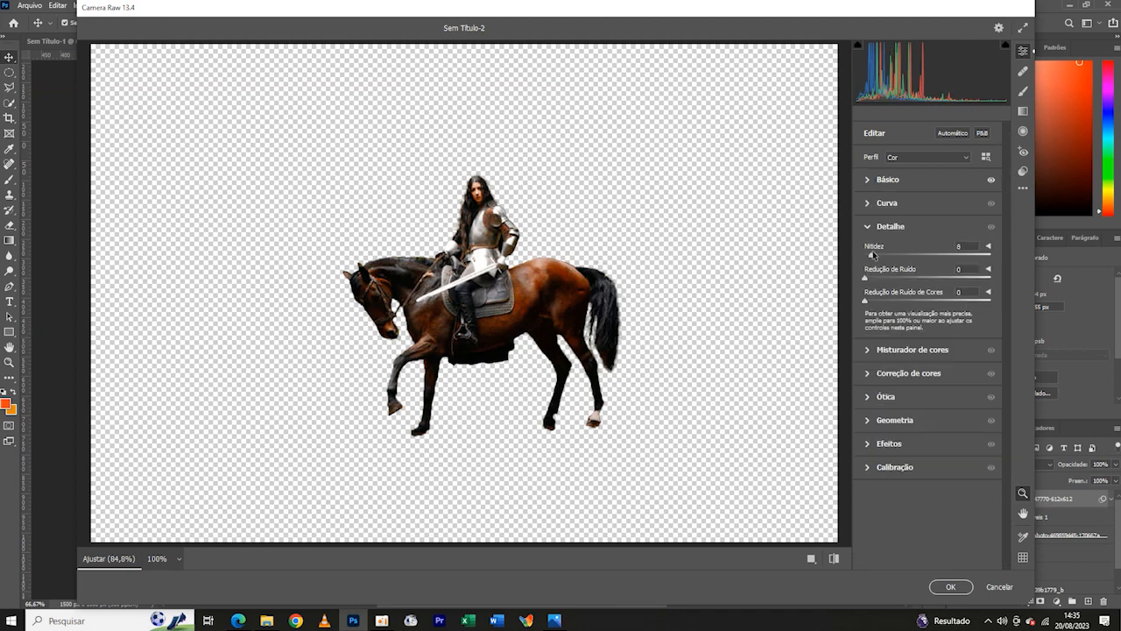
pyautogui.click(952, 589)
pyautogui.hotkey('ctrl', '-')
pyautogui.hotkey('ctrl', '-')
pyautogui.hotkey('ctrl', '-')
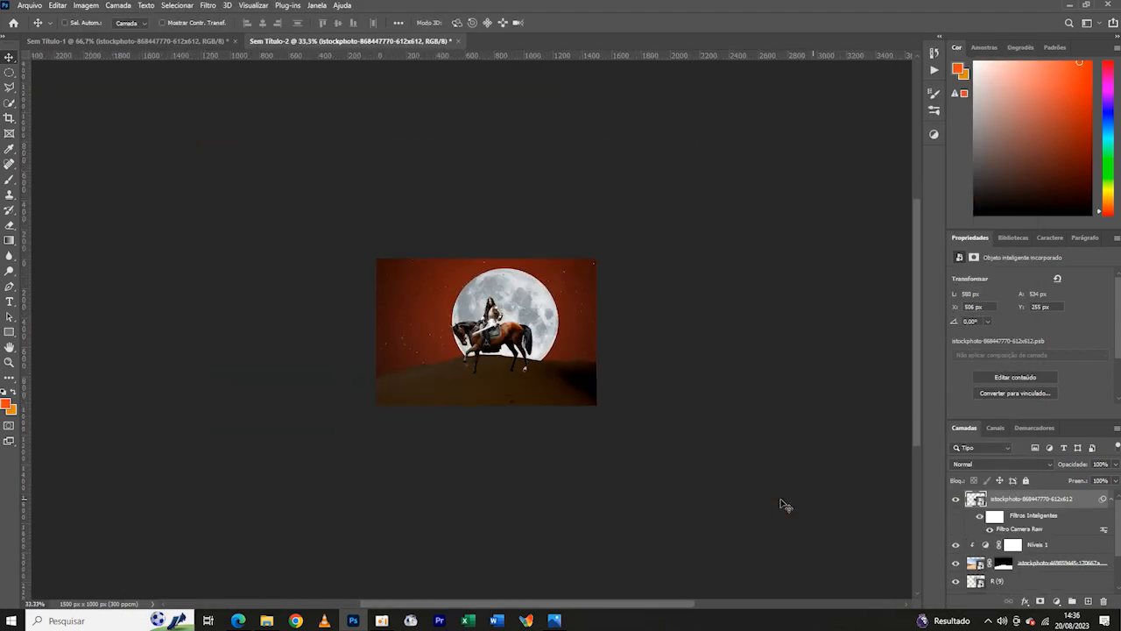
# - Add a Levels adjustment clipped to the rider, with a black input of 4 and the white output lowered to about the midpoint
pyautogui.hotkey('ctrl', '+')
pyautogui.click(1057, 601)
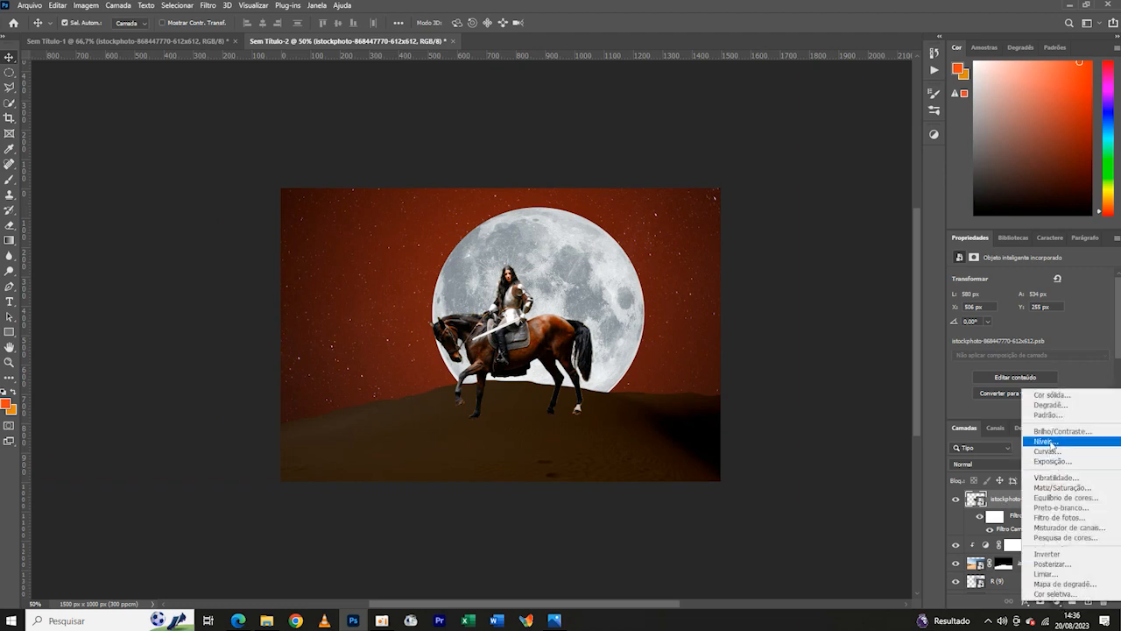
pyautogui.click(1025, 452)
pyautogui.moveTo(1103, 396); pyautogui.dragTo(1047, 405)
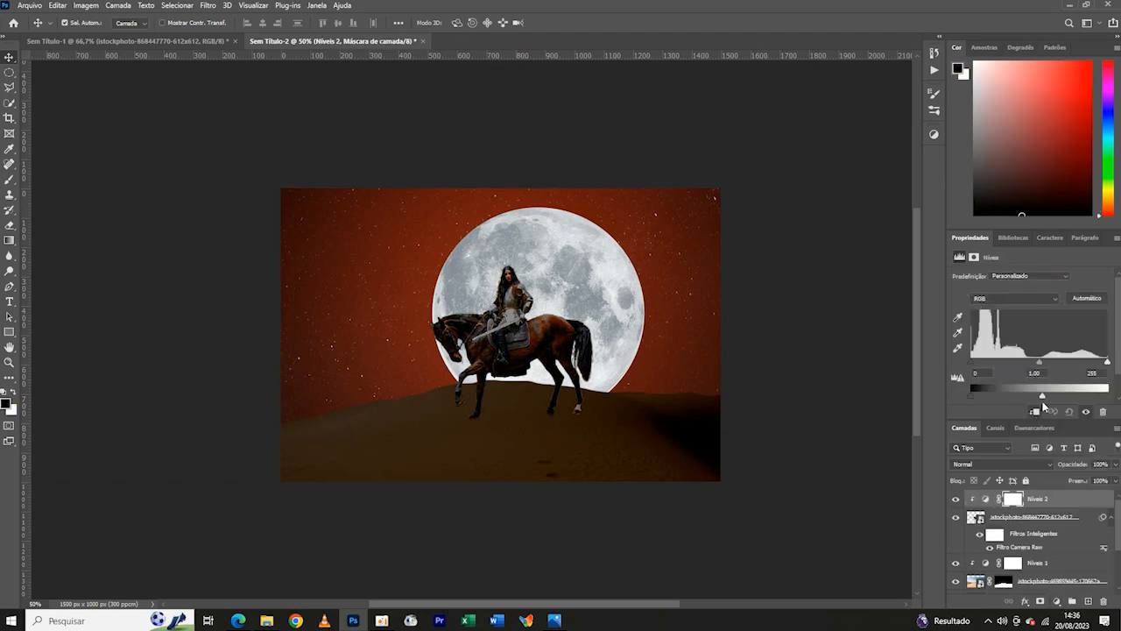
pyautogui.hotkey('ctrl', '-')
pyautogui.hotkey('ctrl', '+')
pyautogui.hotkey('ctrl', '+')
pyautogui.hotkey('ctrl', '+')
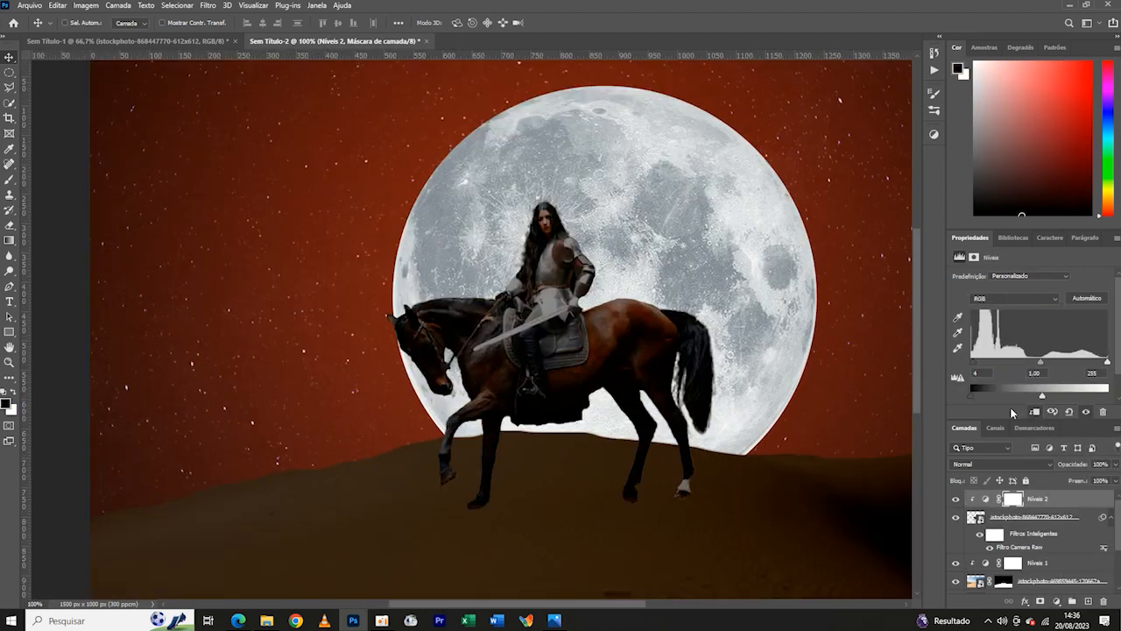
pyautogui.hotkey('ctrl', '-')
pyautogui.hotkey('ctrl', '-')
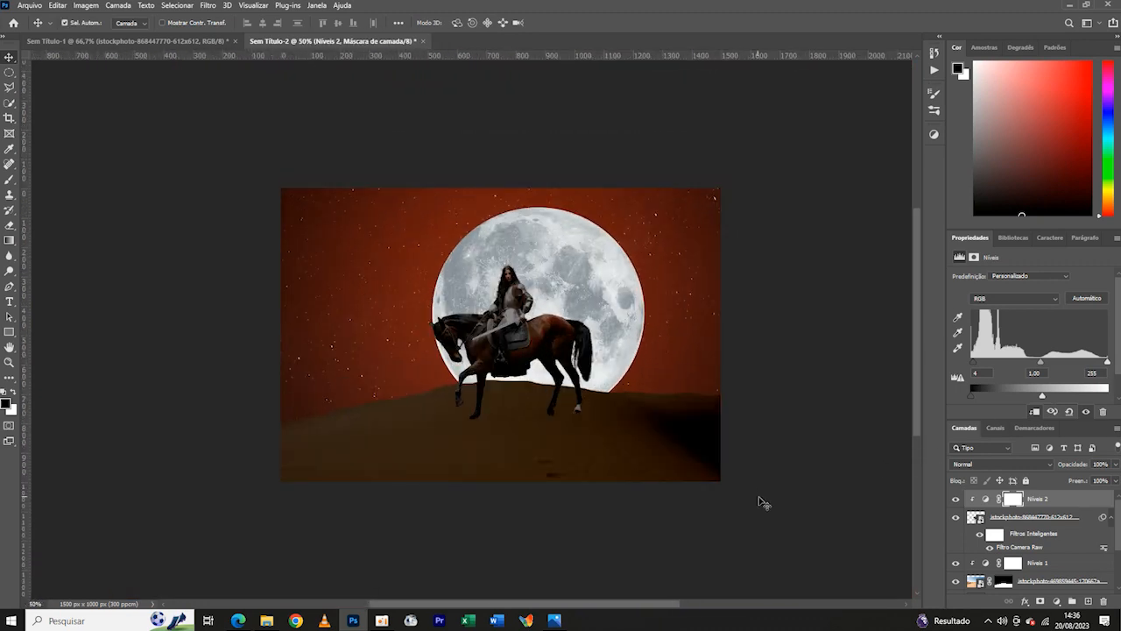
# - Darken the rider further by setting its Levels black input to 5 and lowering the white output
pyautogui.moveTo(1042, 396); pyautogui.dragTo(1021, 398)
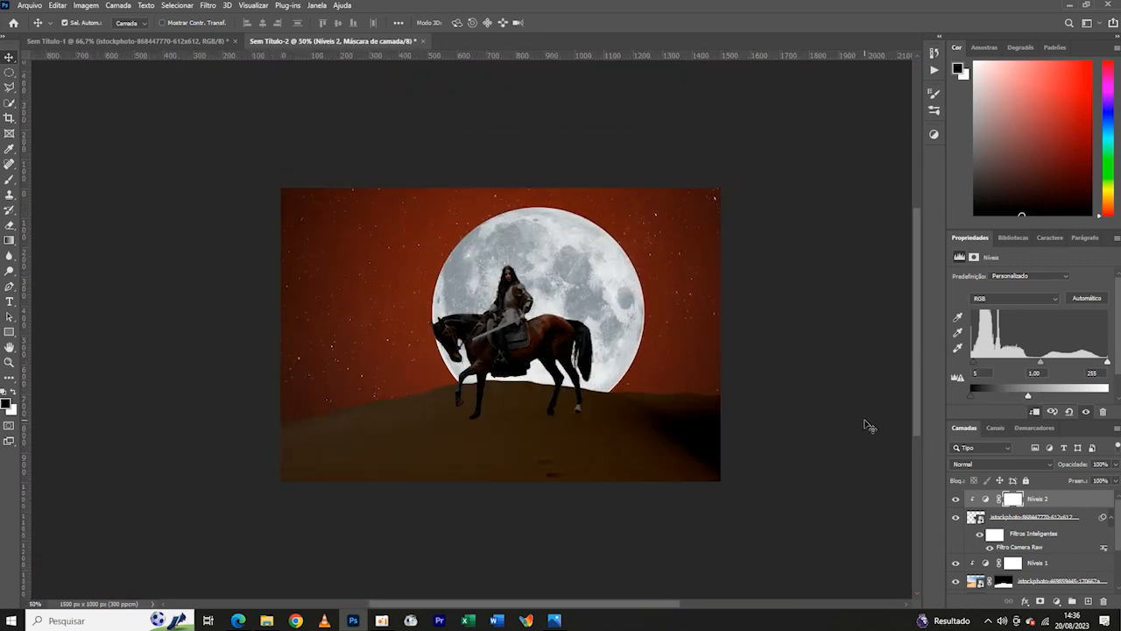
pyautogui.hotkey('ctrl', '+')
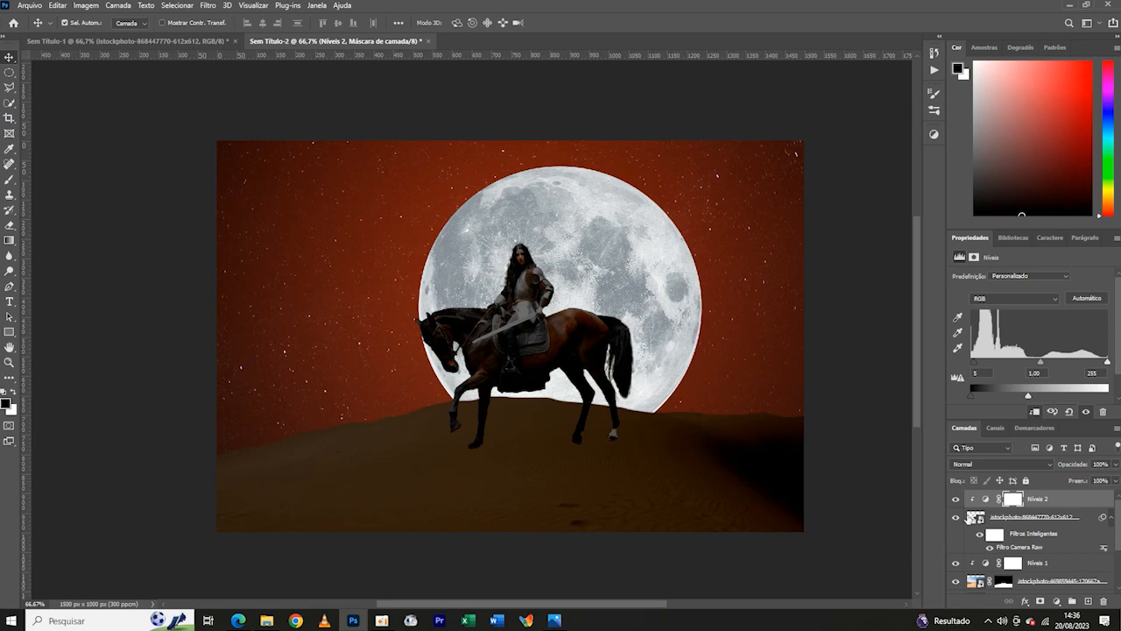
pyautogui.hotkey('ctrl', '-')
pyautogui.hotkey('ctrl', '-')
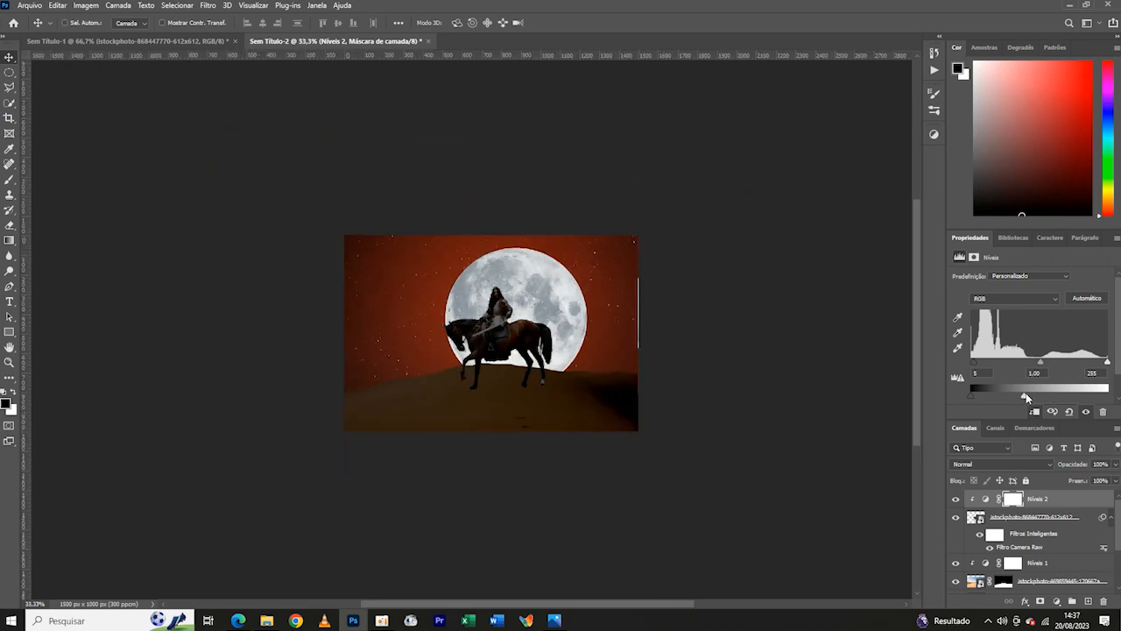
pyautogui.hotkey('ctrl', '-')
pyautogui.hotkey('ctrl', '+')
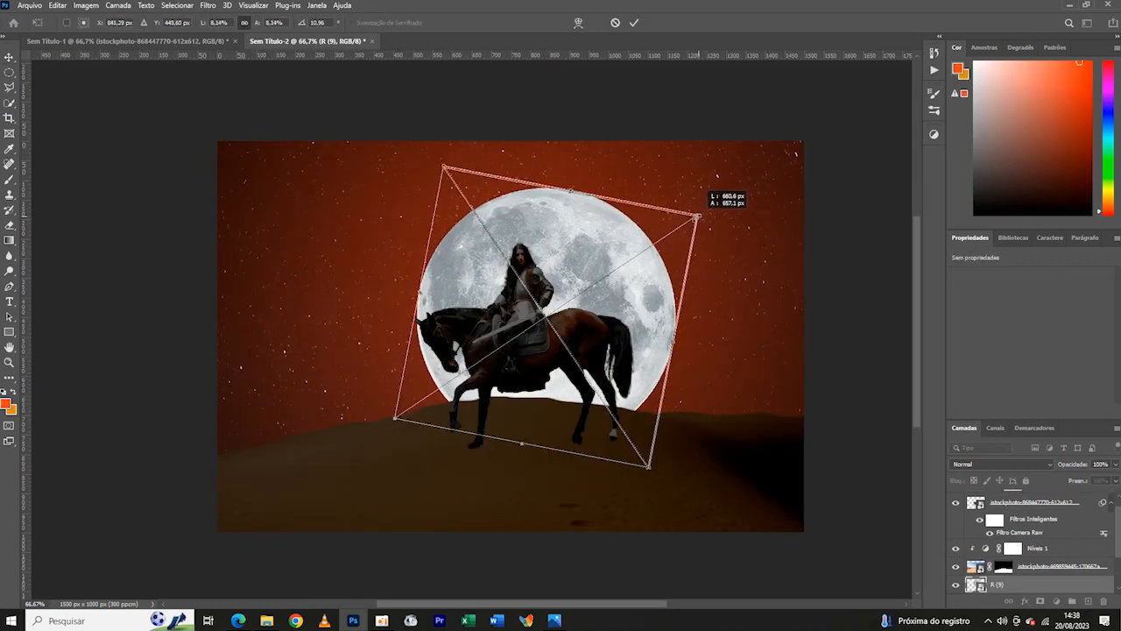
# - Shrink the moon behind the rider to about 637 × 635 px and rotate it to about 31°
pyautogui.moveTo(698, 217); pyautogui.dragTo(687, 225)
pyautogui.moveTo(600, 246); pyautogui.dragTo(610, 231)
pyautogui.moveTo(714, 186); pyautogui.dragTo(717, 194)
pyautogui.moveTo(749, 157); pyautogui.dragTo(743, 240)
pyautogui.click(636, 24)
pyautogui.hotkey('ctrl', '-')
pyautogui.hotkey('ctrl', '-')
pyautogui.hotkey('ctrl', '-')
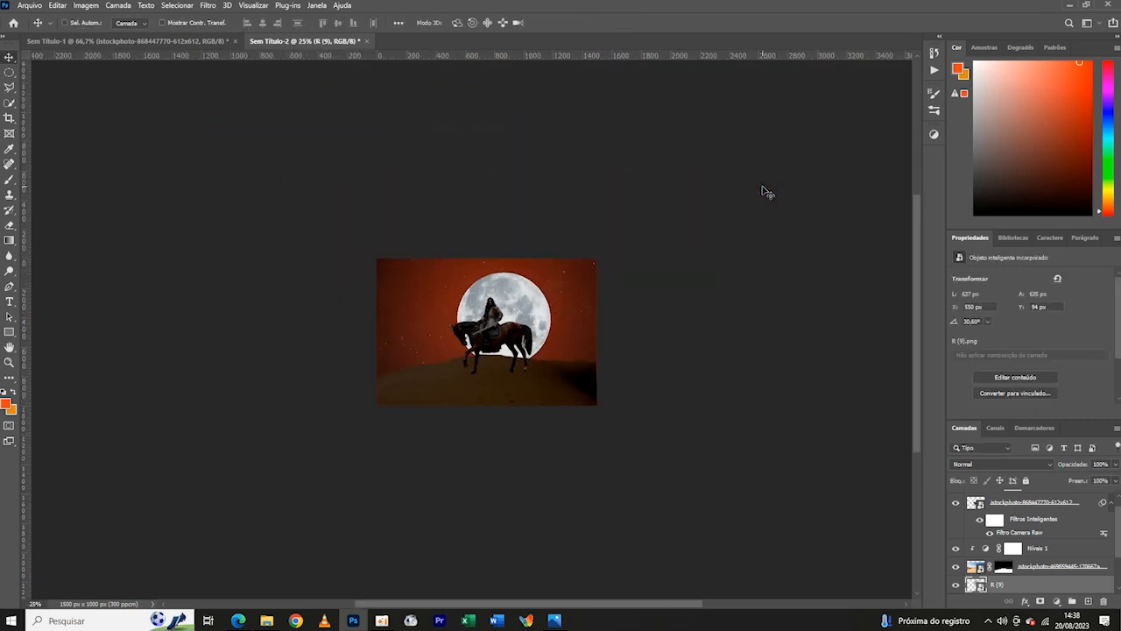
# - Shrink the sky's orange-red glow layer to about 2883 × 2865 px and lower its opacity to 50%
pyautogui.hotkey('ctrl', '+')
pyautogui.hotkey('ctrl', '+')
pyautogui.click(821, 427)
pyautogui.hotkey('ctrl', 't')
pyautogui.hotkey('ctrl', '-')
pyautogui.moveTo(886, 310); pyautogui.dragTo(841, 307)
pyautogui.moveTo(104, 307); pyautogui.dragTo(200, 308)
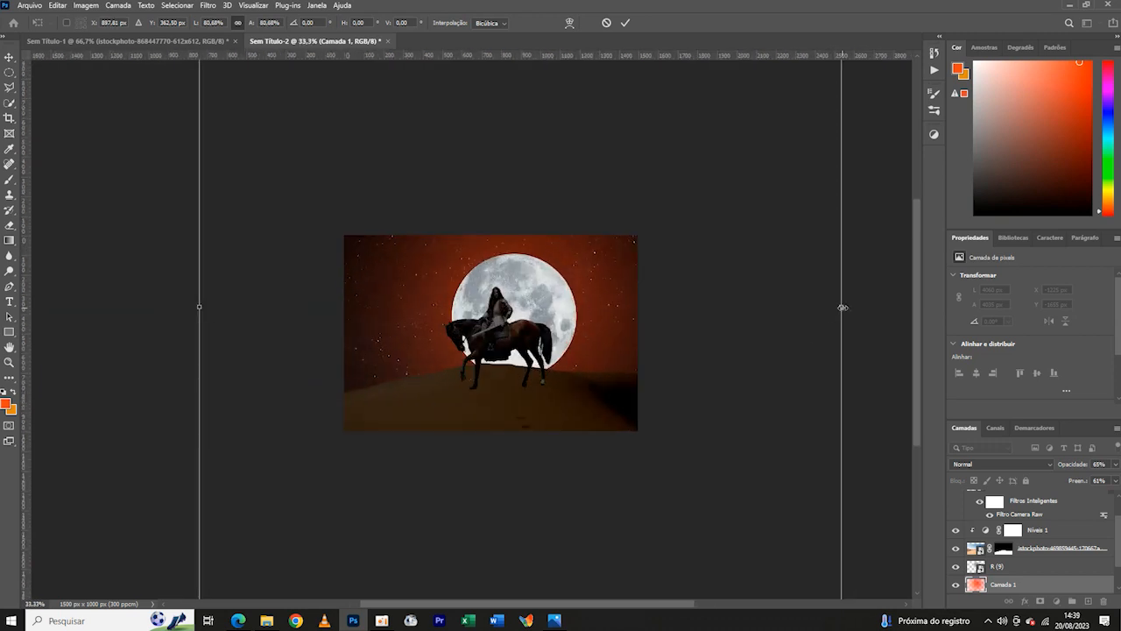
pyautogui.moveTo(841, 307); pyautogui.dragTo(801, 308)
pyautogui.moveTo(201, 307); pyautogui.dragTo(231, 308)
pyautogui.moveTo(801, 307); pyautogui.dragTo(796, 308)
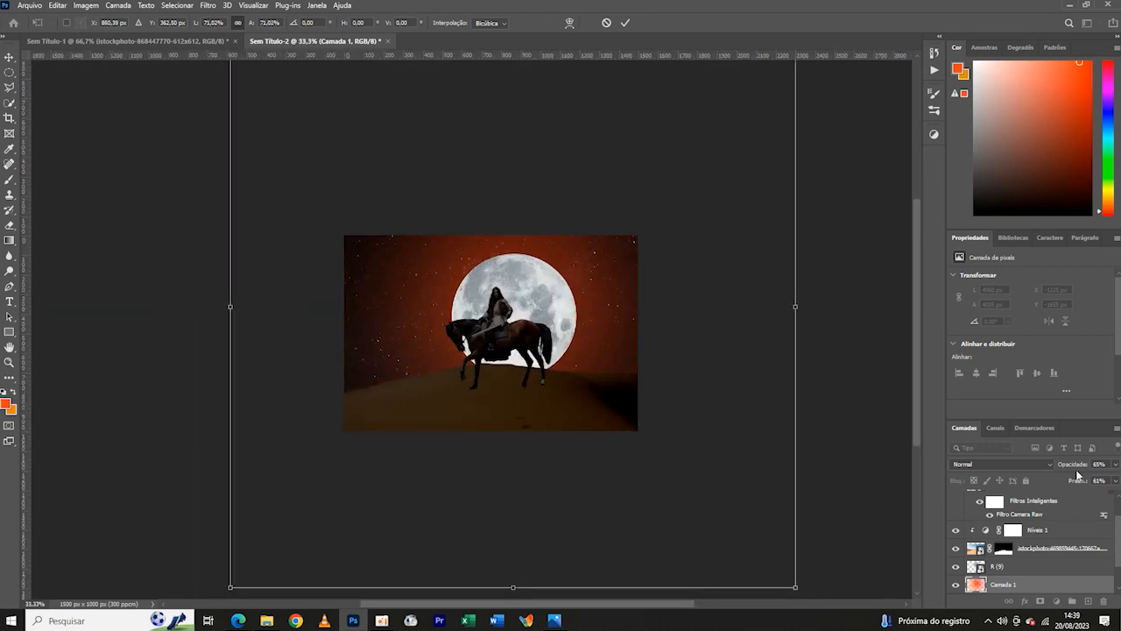
pyautogui.click(624, 23)
pyautogui.hotkey('ctrl', '+')
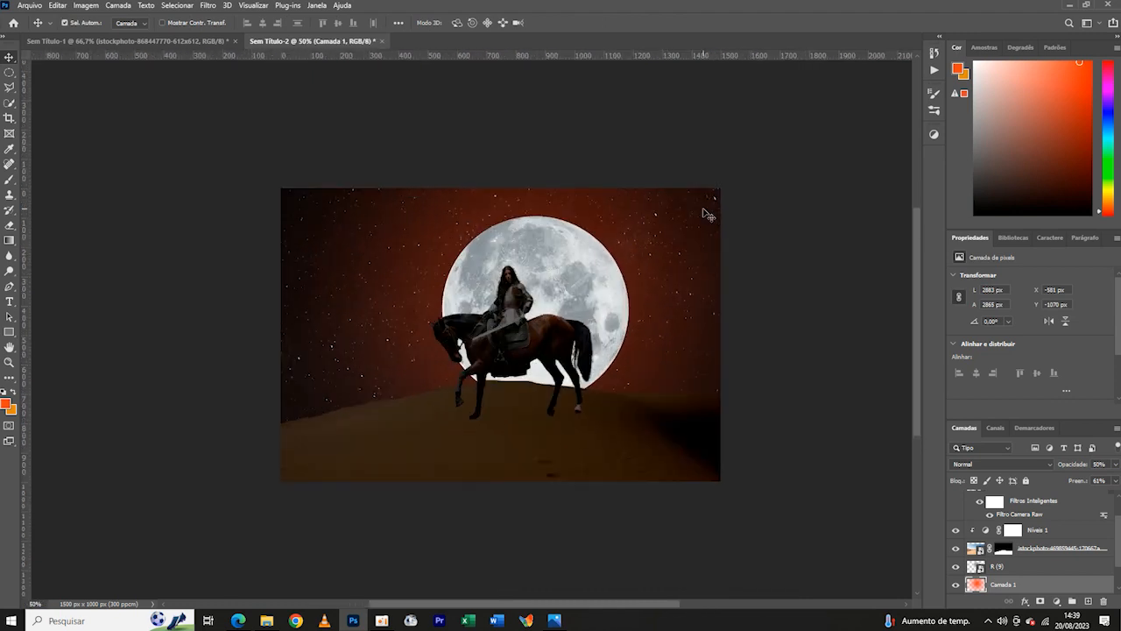
# - Darken the dune through its clipped Levels adjustment, with a black input of about 65 and a lower white output
pyautogui.click(1013, 530)
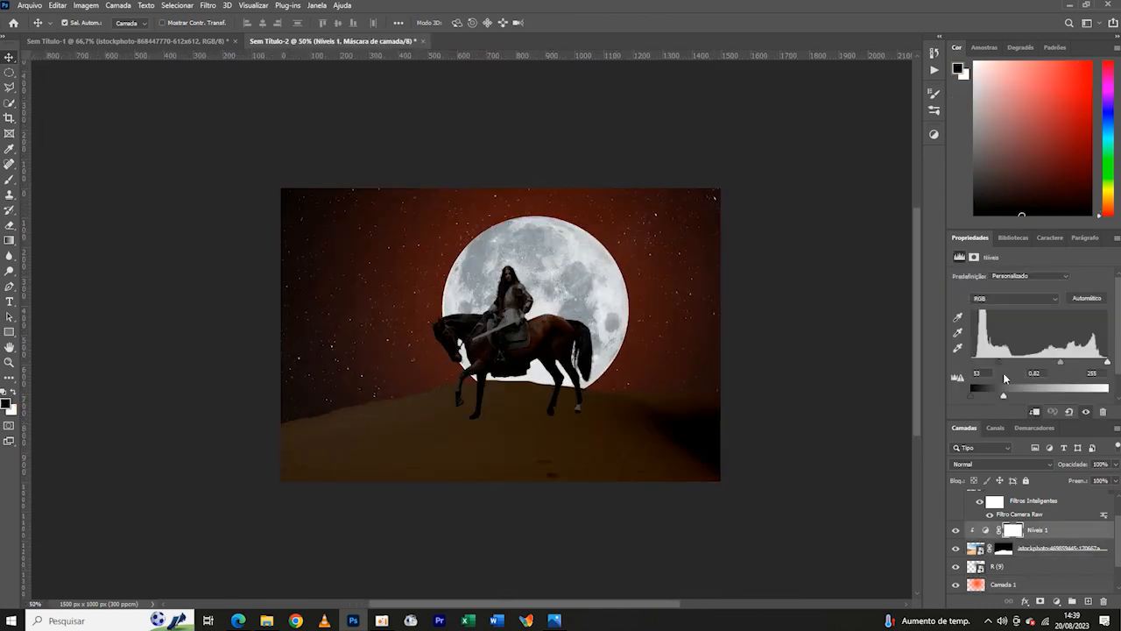
pyautogui.hotkey('ctrl', '-')
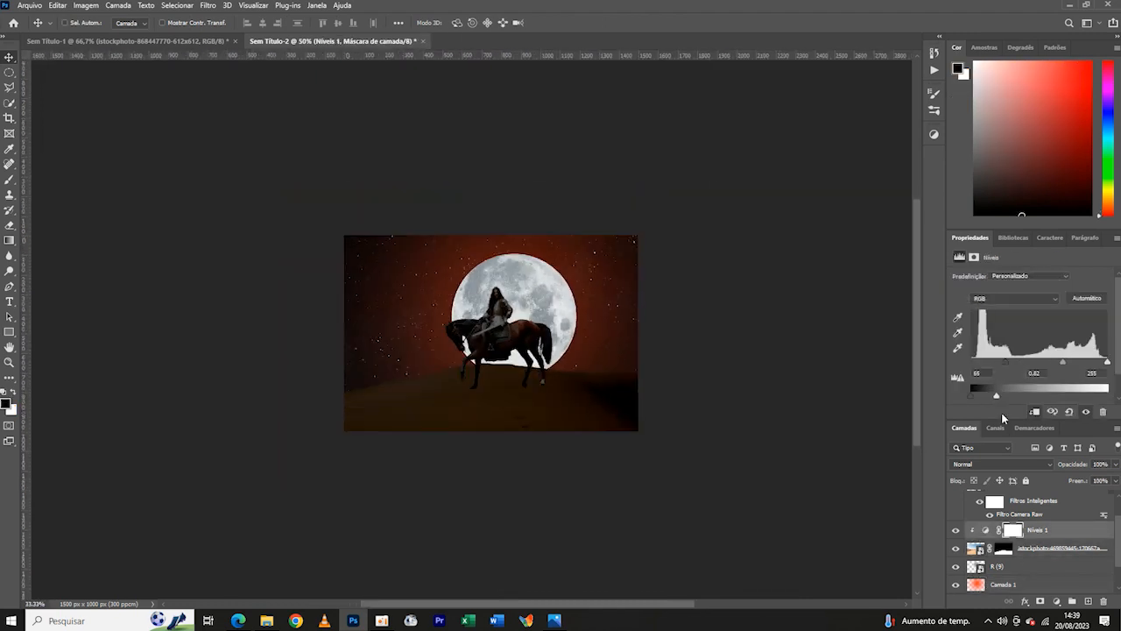
pyautogui.hotkey('ctrl', '+')
pyautogui.hotkey('ctrl', '-')
pyautogui.hotkey('ctrl', '+')
# - Try a Hue/Saturation adjustment clipped to the moon with a hue of +167
pyautogui.click(977, 566)
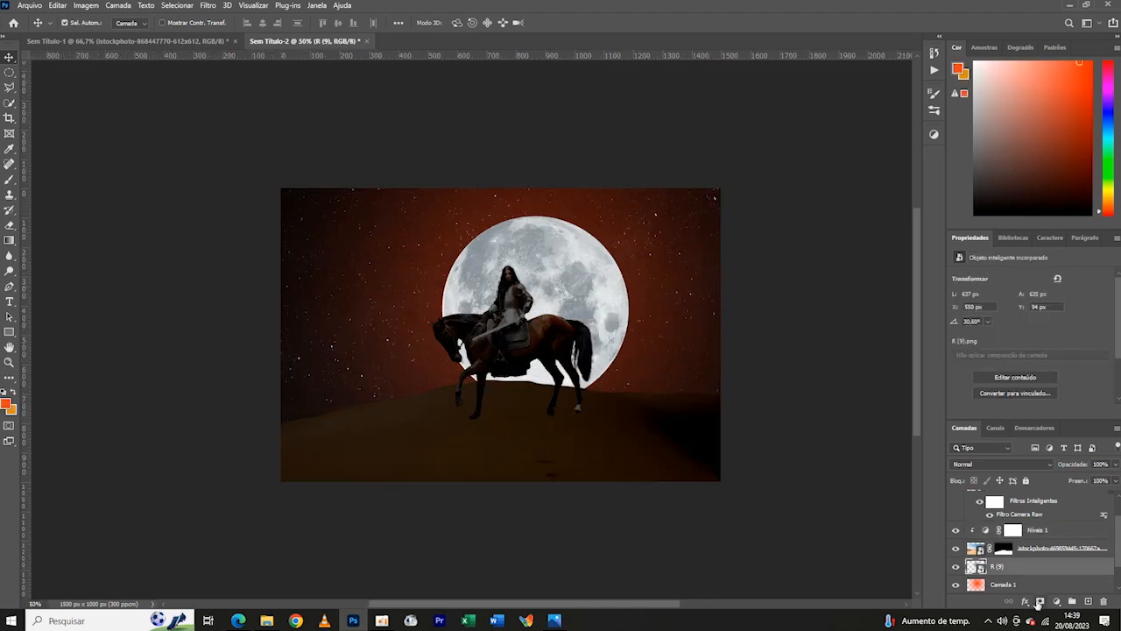
pyautogui.click(1056, 601)
pyautogui.click(1073, 496)
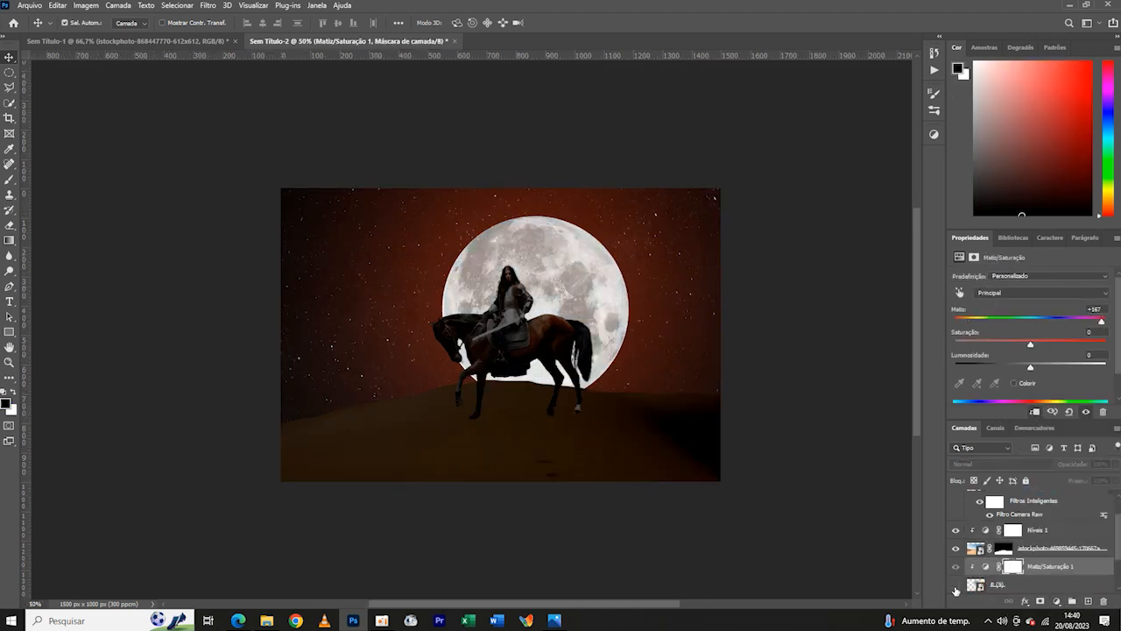
pyautogui.hotkey('ctrl', 'z')
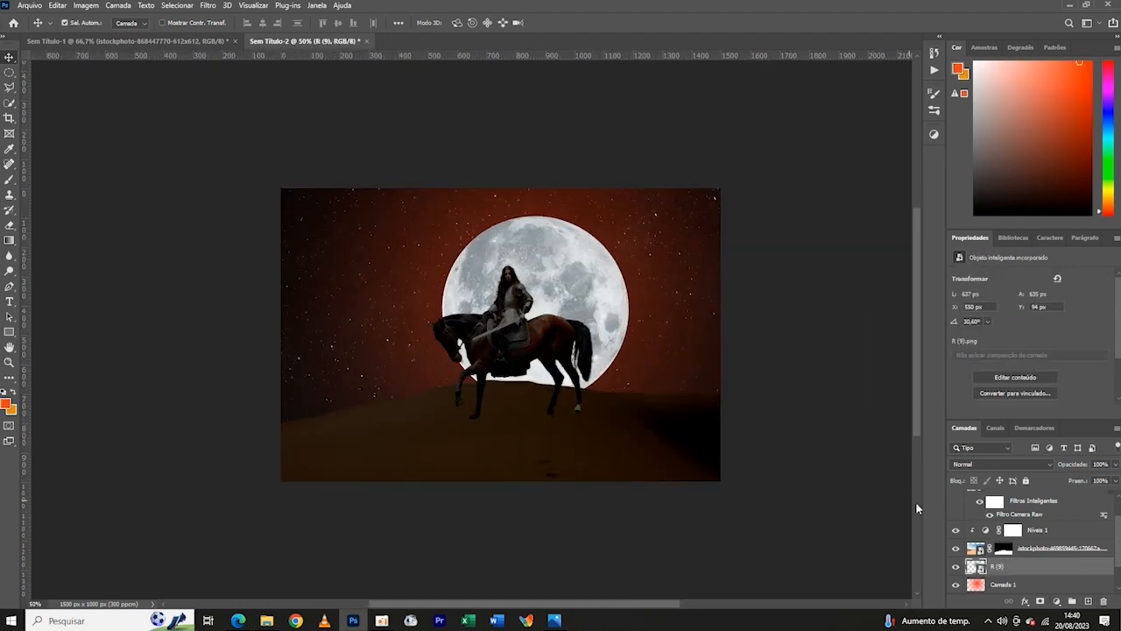
# - Add a Color Balance adjustment clipped to the moon with the yellow–blue midtones at -82
pyautogui.click(10, 181)
pyautogui.click(1057, 601)
pyautogui.click(1043, 500)
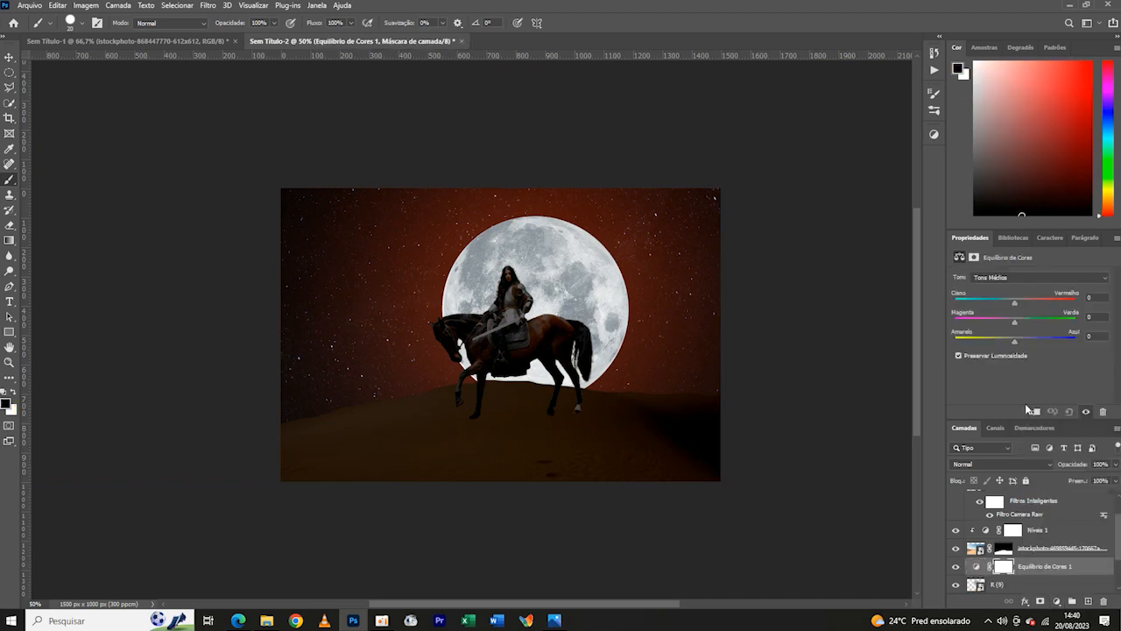
pyautogui.moveTo(997, 347); pyautogui.dragTo(965, 349)
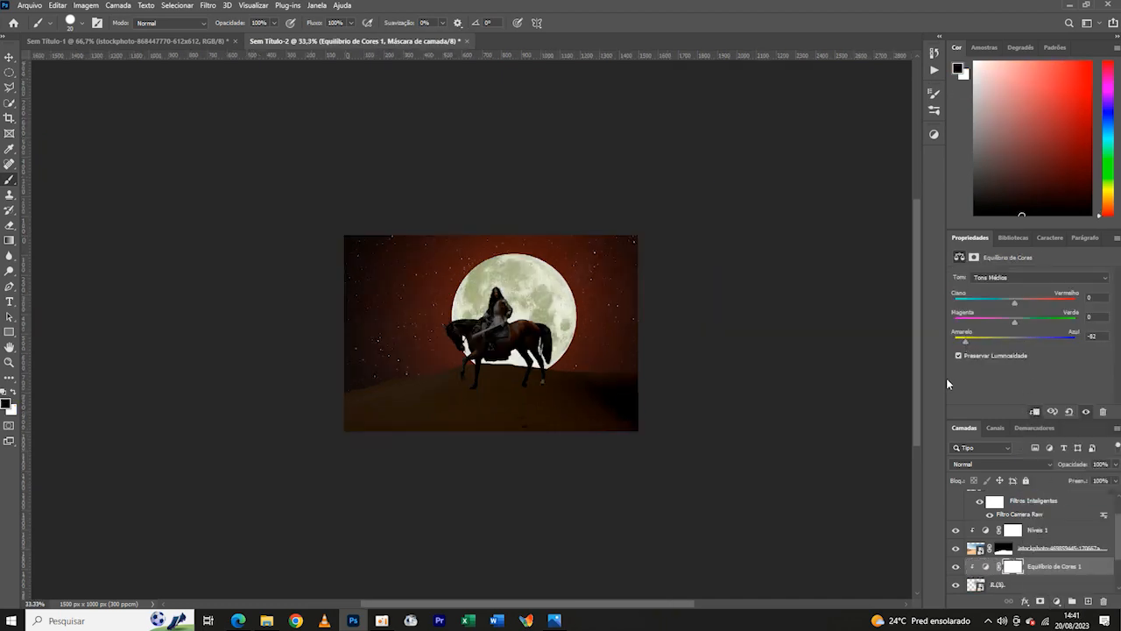
# - Set up a soft round brush of about 491 px with 0% hardness and a near-white foreground colour
pyautogui.click(82, 22)
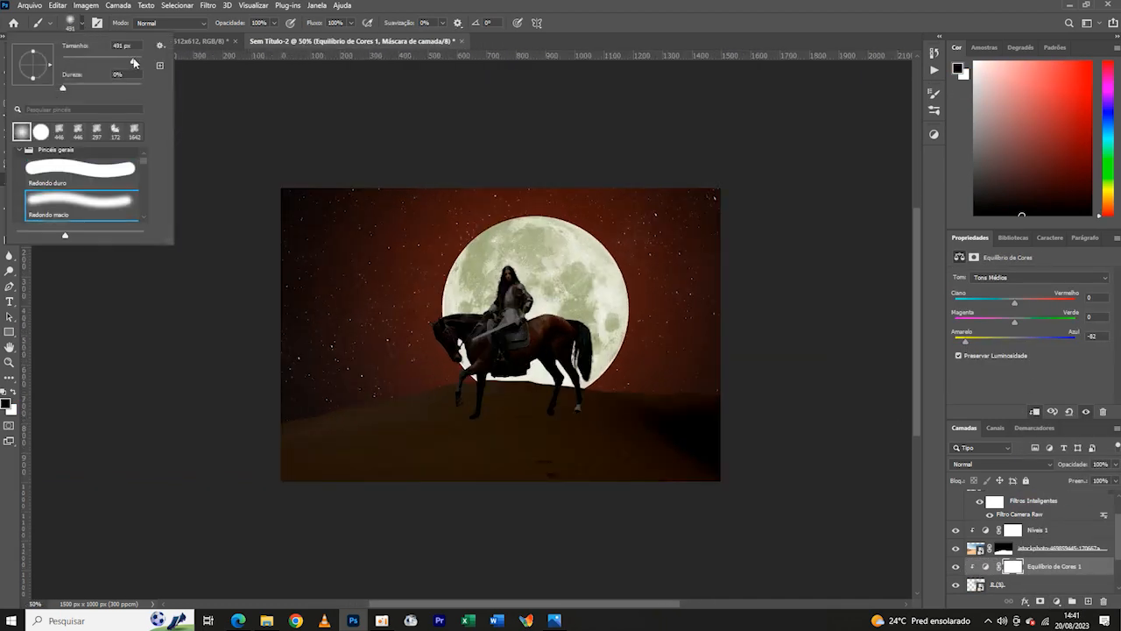
pyautogui.click(7, 405)
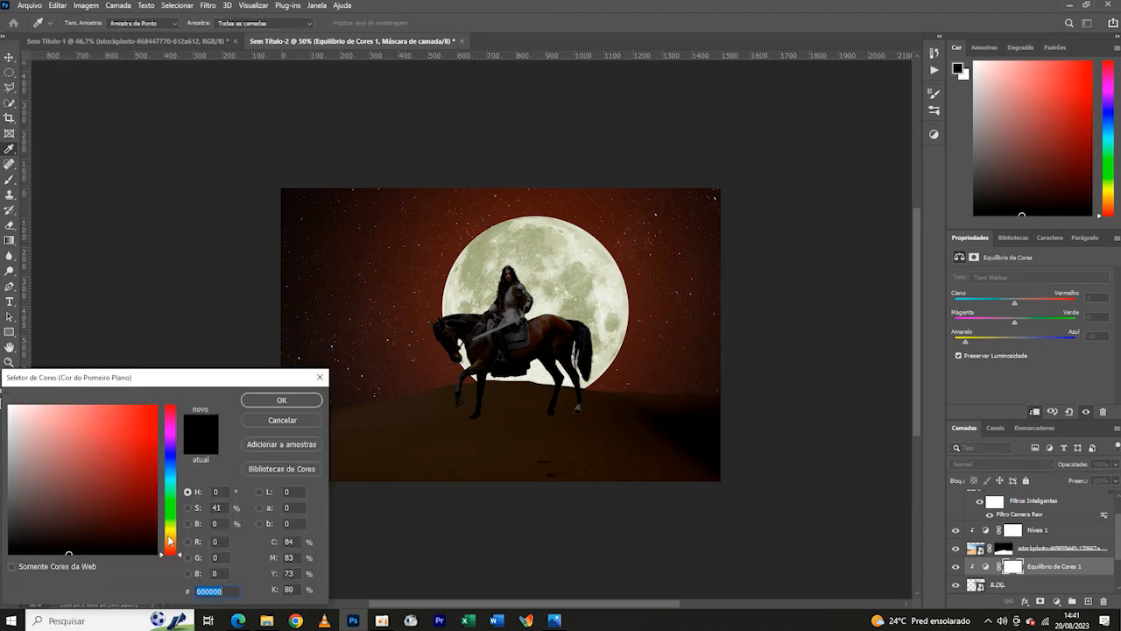
pyautogui.click(172, 536)
pyautogui.click(158, 405)
pyautogui.click(282, 401)
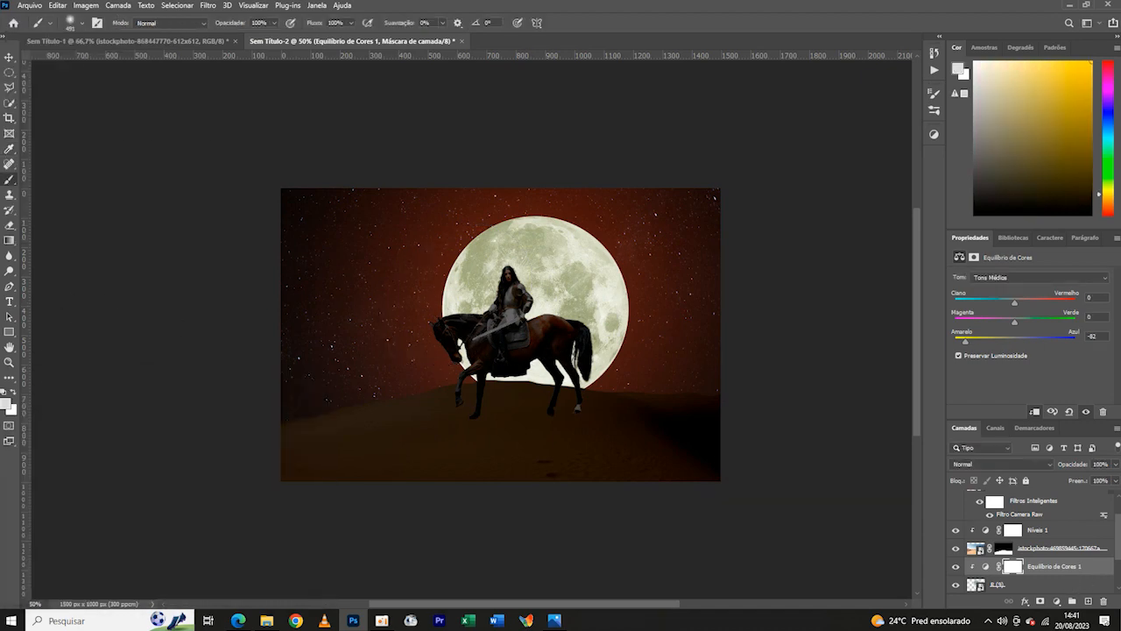
# - Add a yellow-orange solid colour fill layer above the moon's Color Balance adjustment
pyautogui.scroll(-2, 1034, 543)
pyautogui.click(1056, 601)
pyautogui.click(1042, 398)
pyautogui.click(171, 540)
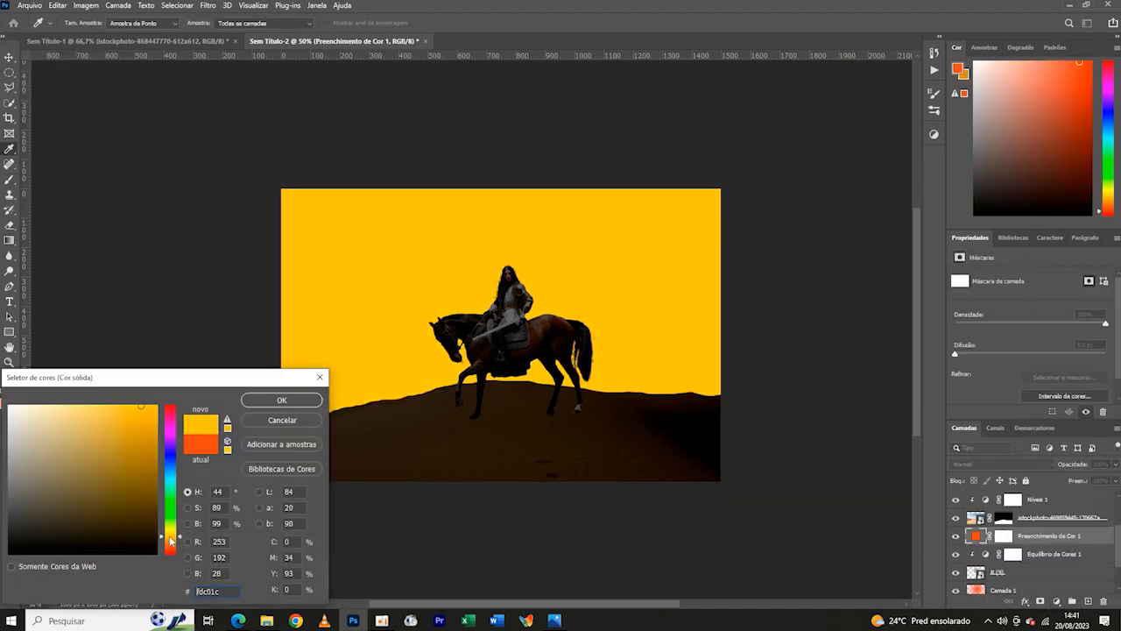
pyautogui.moveTo(171, 537); pyautogui.dragTo(171, 540)
pyautogui.click(282, 400)
# - Clip the yellow-orange fill to the moon and blend it with Linear Burn (Superexposição Linear)
pyautogui.rightClick(1078, 536)
pyautogui.click(1020, 258)
pyautogui.click(1003, 464)
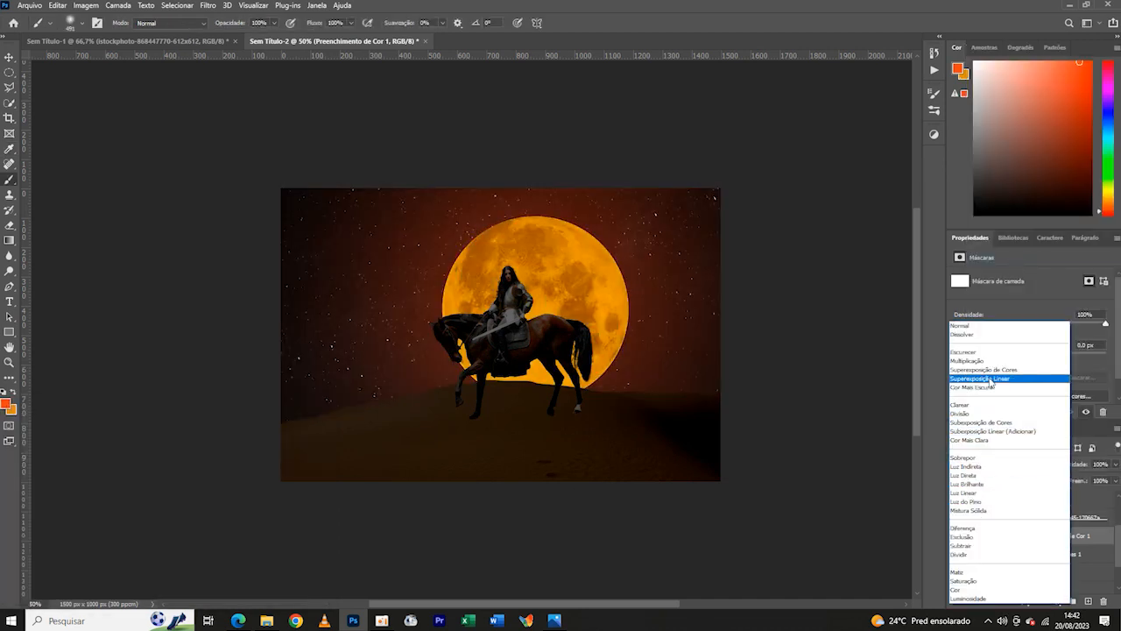
pyautogui.click(991, 380)
# - Change the moon's fill colour to the lighter yellow #ffd46c
pyautogui.doubleClick(986, 535)
pyautogui.moveTo(128, 408); pyautogui.dragTo(103, 408)
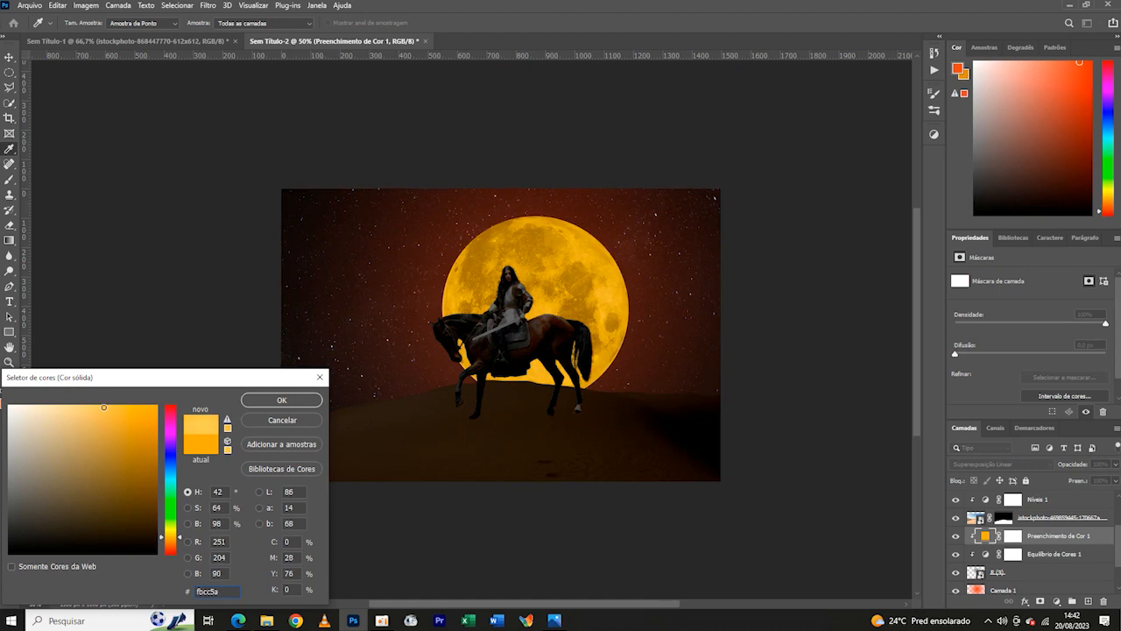
pyautogui.moveTo(167, 529); pyautogui.dragTo(170, 536)
pyautogui.moveTo(147, 416); pyautogui.dragTo(96, 394)
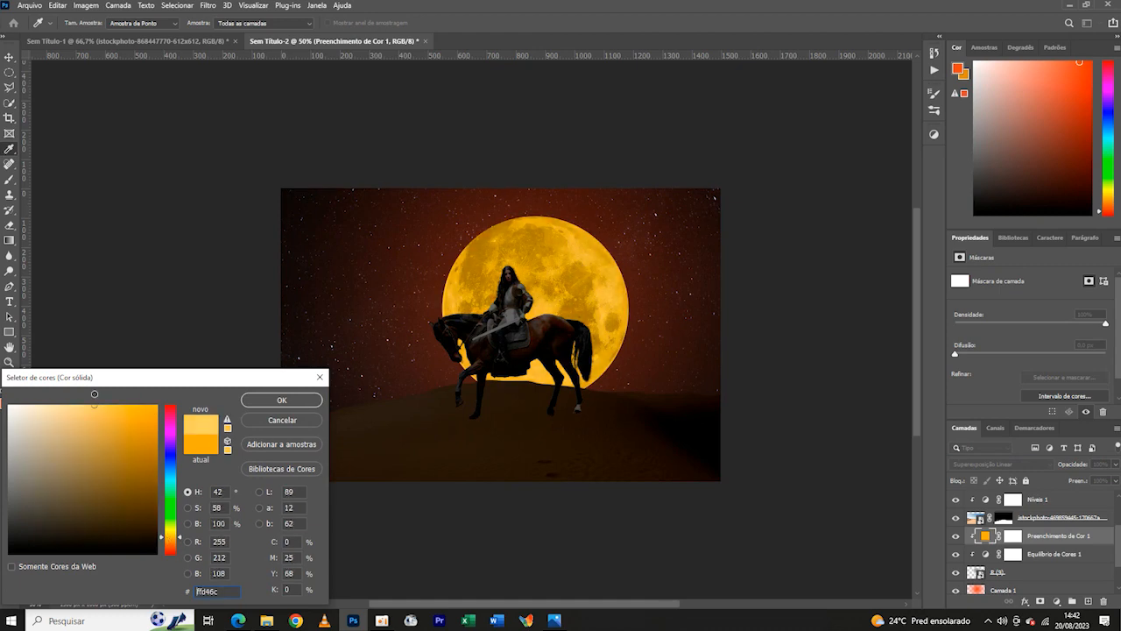
pyautogui.click(265, 402)
# - Set up a white 506 px soft brush and discard the trial layer clipped to the moon
pyautogui.click(1090, 602)
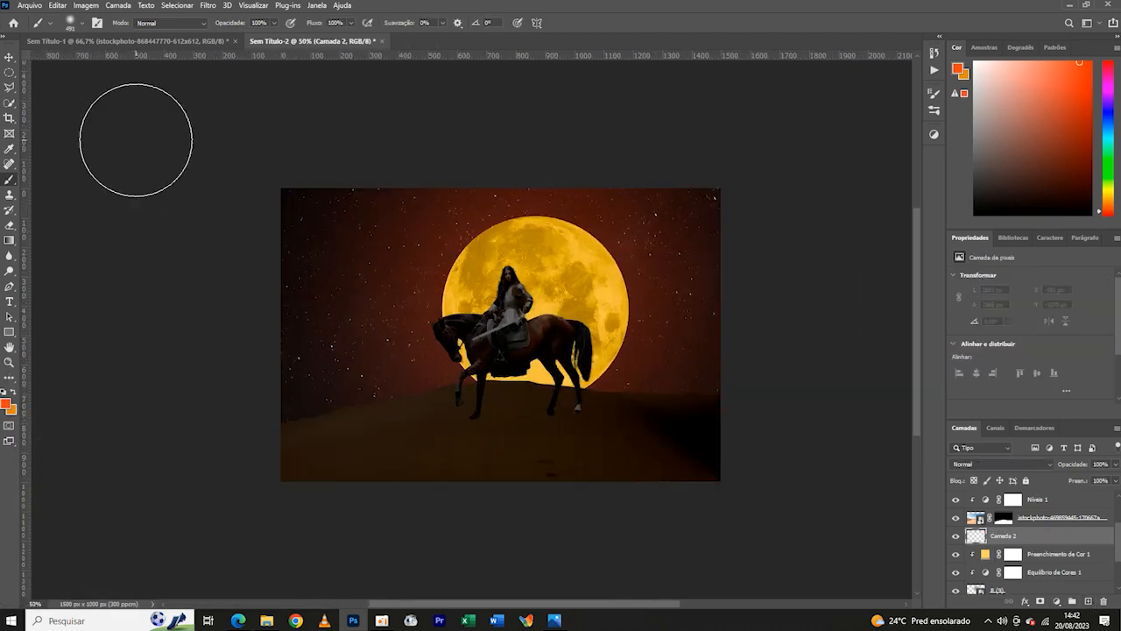
pyautogui.click(6, 403)
pyautogui.click(278, 400)
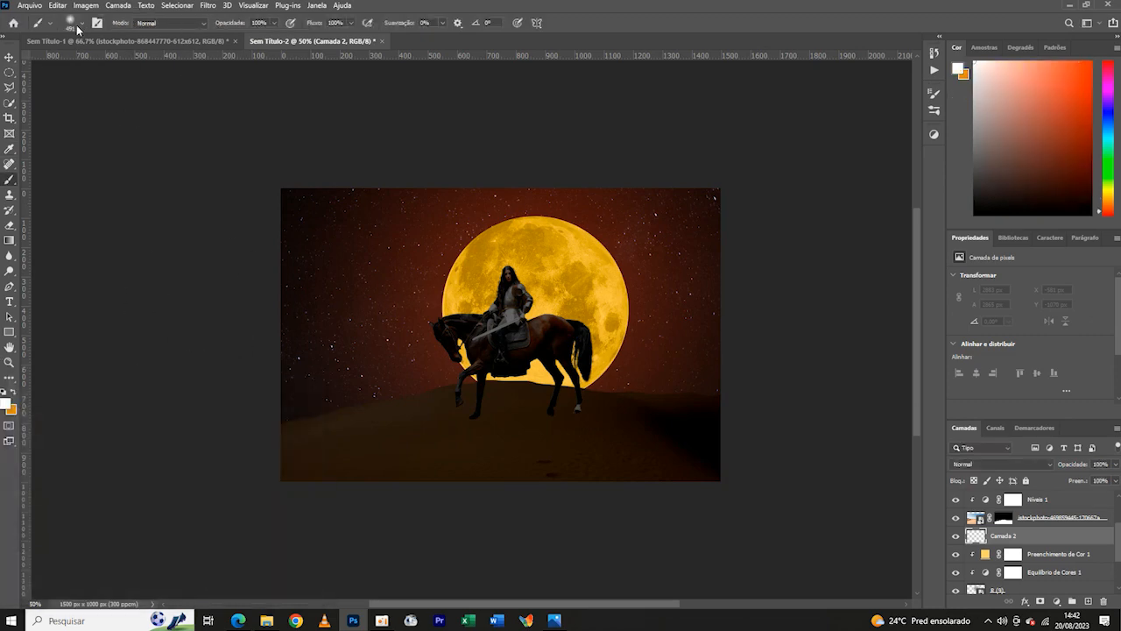
pyautogui.click(82, 25)
pyautogui.rightClick(1041, 543)
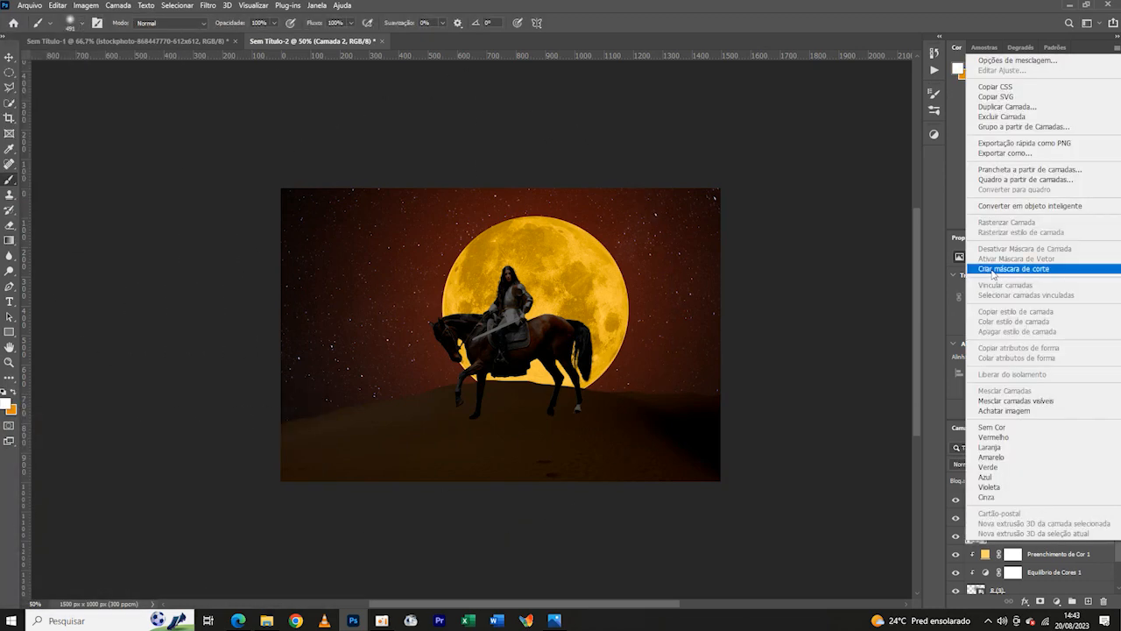
pyautogui.click(1011, 268)
pyautogui.click(81, 25)
pyautogui.moveTo(134, 62); pyautogui.dragTo(133, 64)
pyautogui.click(1042, 544)
pyautogui.press('Delete')
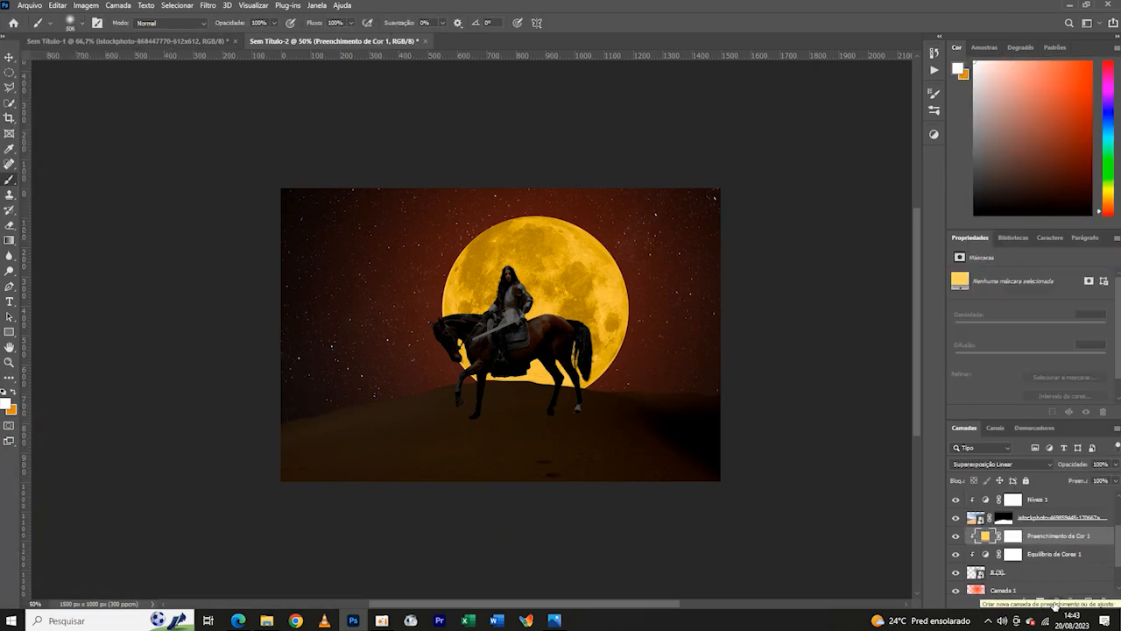
# - Add a white solid colour fill, clip it to the moon and move it beneath the yellow fill
pyautogui.click(1056, 602)
pyautogui.click(1027, 396)
pyautogui.click(299, 400)
pyautogui.rightClick(1043, 540)
pyautogui.click(995, 262)
pyautogui.click(997, 464)
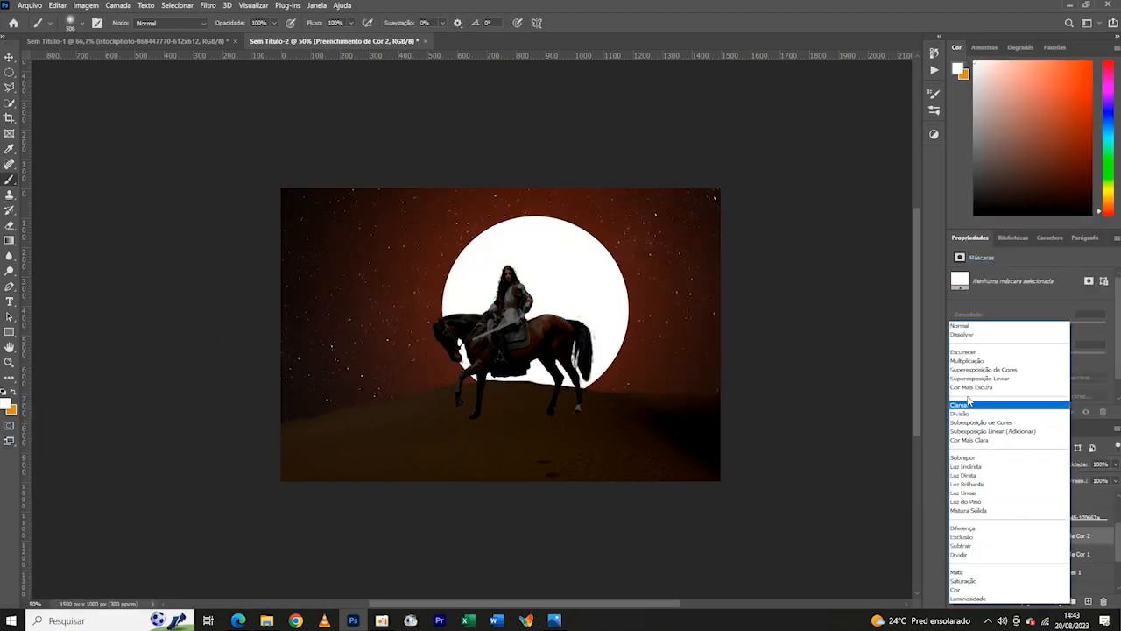
pyautogui.press('Escape')
pyautogui.moveTo(1045, 536); pyautogui.dragTo(1041, 560)
# - Preview Linear Burn on the white fill and set the yellow fill to Linear Burn (Superexposição Linear)
pyautogui.click(998, 464)
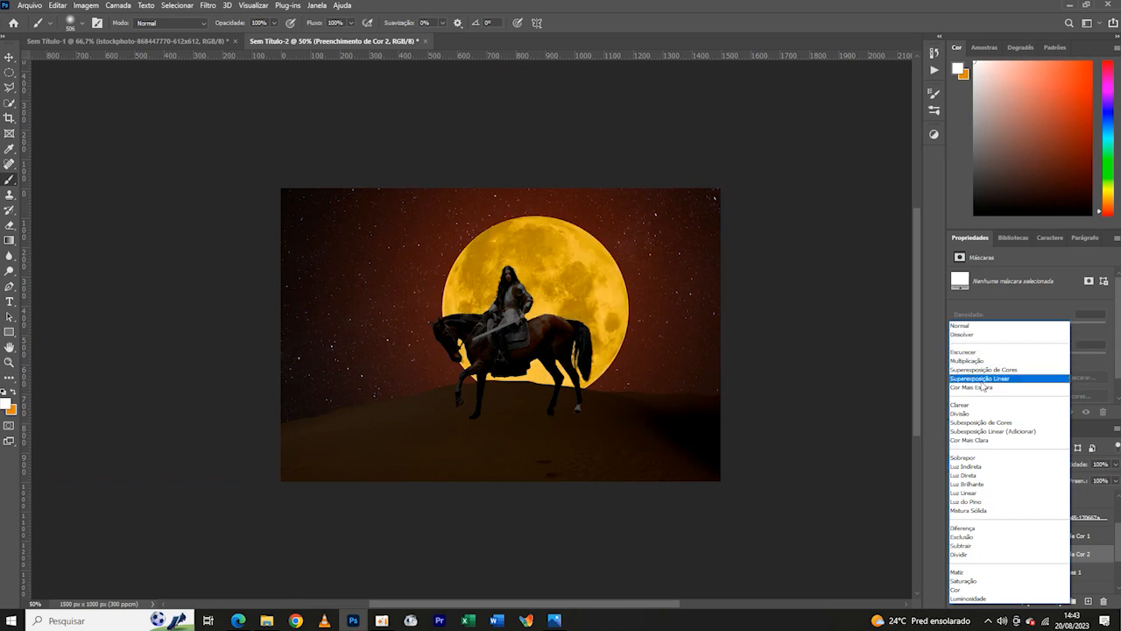
pyautogui.press('Escape')
pyautogui.click(1051, 535)
pyautogui.click(999, 464)
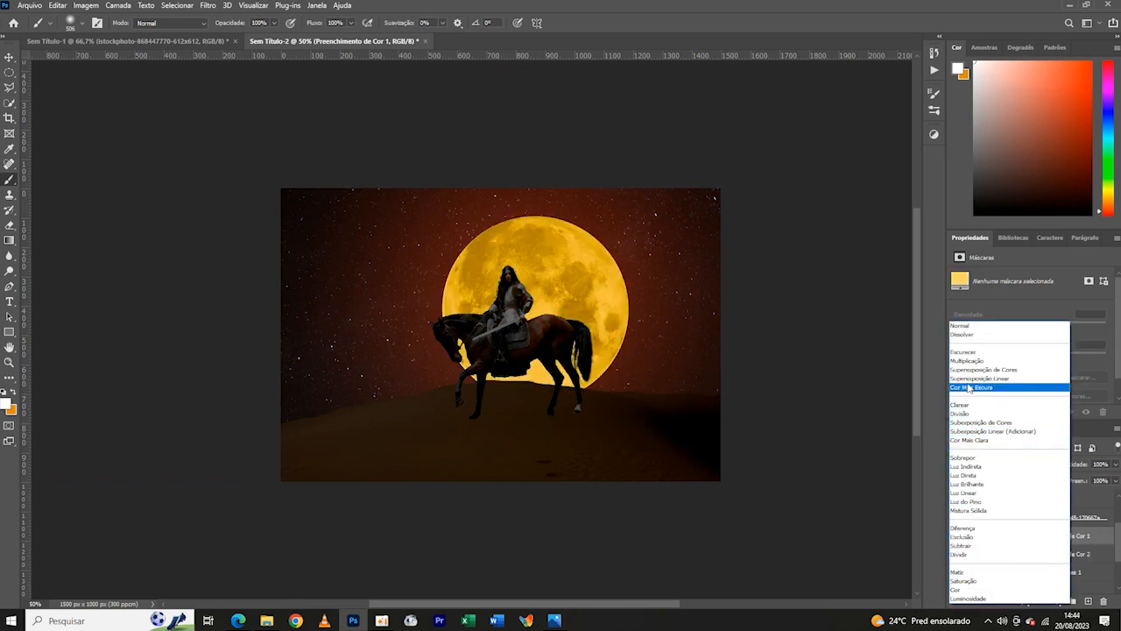
pyautogui.click(977, 379)
pyautogui.hotkey('ctrl', '-')
pyautogui.hotkey('ctrl', '+')
pyautogui.hotkey('ctrl', '+')
pyautogui.hotkey('ctrl', '-')
pyautogui.hotkey('ctrl', '+')
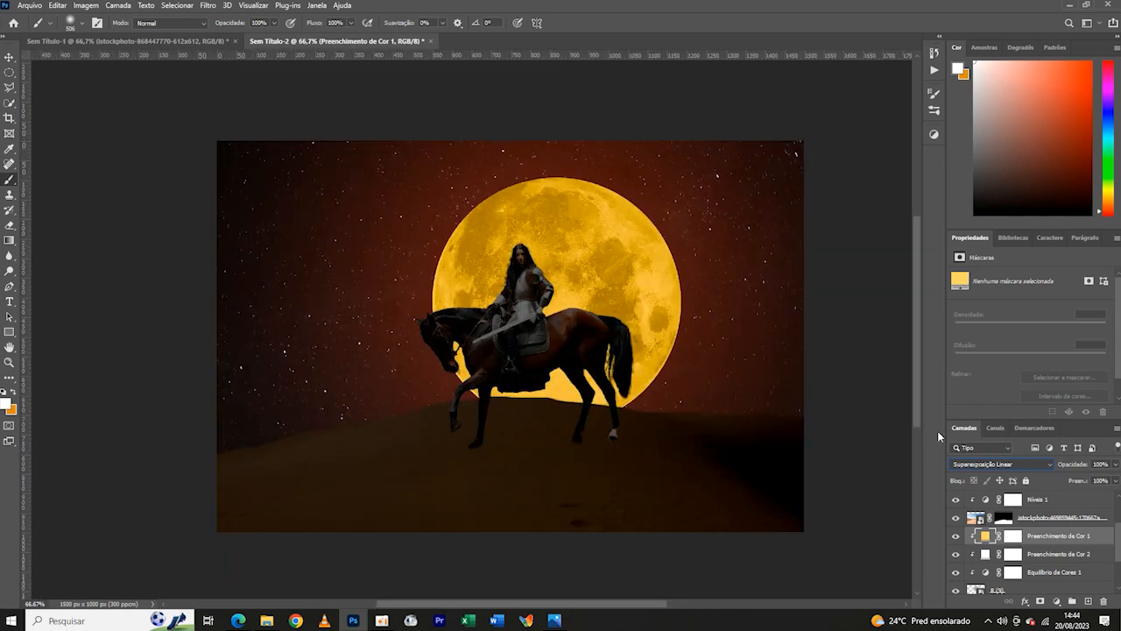
# - Try a white soft glow over the moon on a new layer, enlarged to about 1903 × 1865 px
pyautogui.click(1090, 601)
pyautogui.click(82, 24)
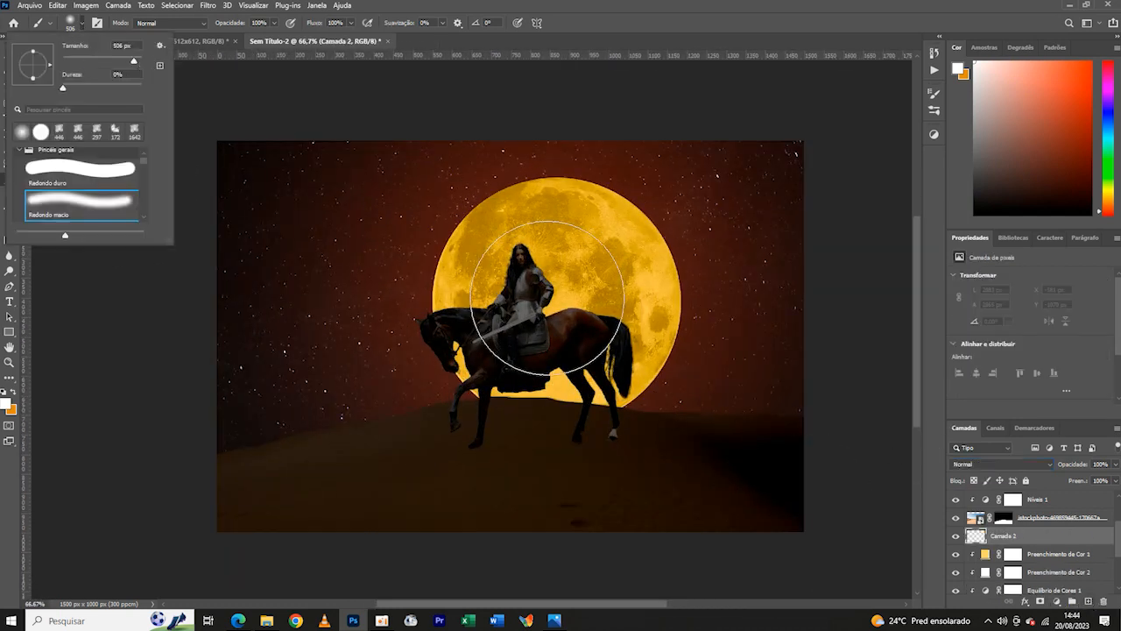
pyautogui.click(557, 296)
pyautogui.hotkey('ctrl', 't')
pyautogui.moveTo(393, 298); pyautogui.dragTo(135, 300)
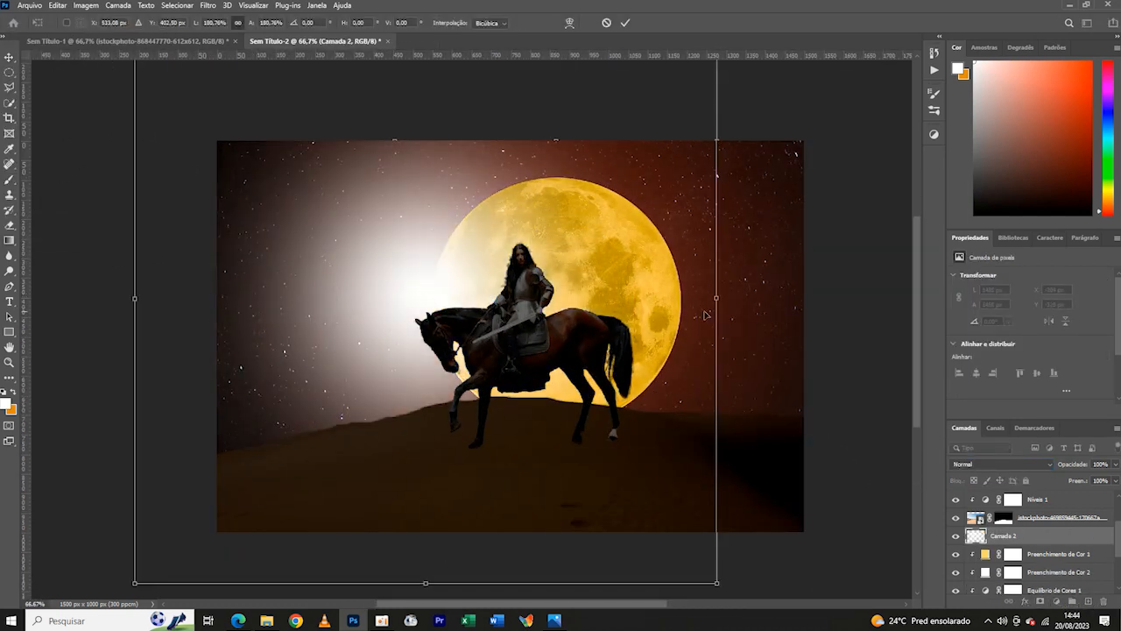
pyautogui.moveTo(717, 298); pyautogui.dragTo(879, 283)
pyautogui.moveTo(695, 284); pyautogui.dragTo(712, 287)
pyautogui.press('Return')
pyautogui.click(1002, 464)
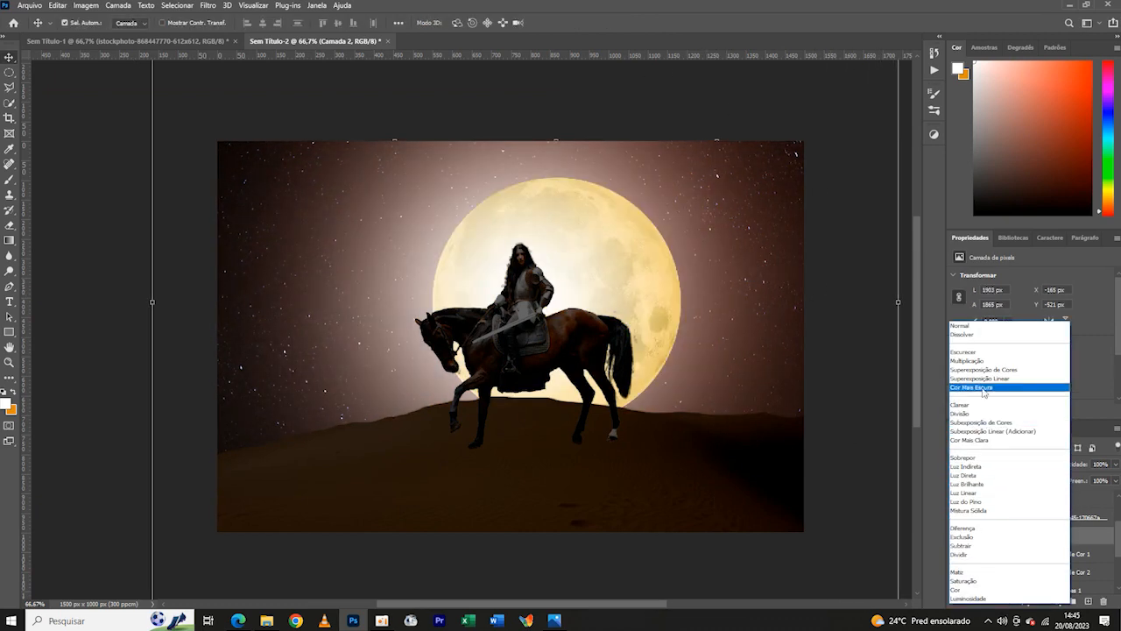
pyautogui.click(1115, 352)
pyautogui.press('Delete')
# - Add a new layer above the moon's colour fills and prepare the brush with a bright yellow foreground colour
pyautogui.click(1089, 602)
pyautogui.click(12, 393)
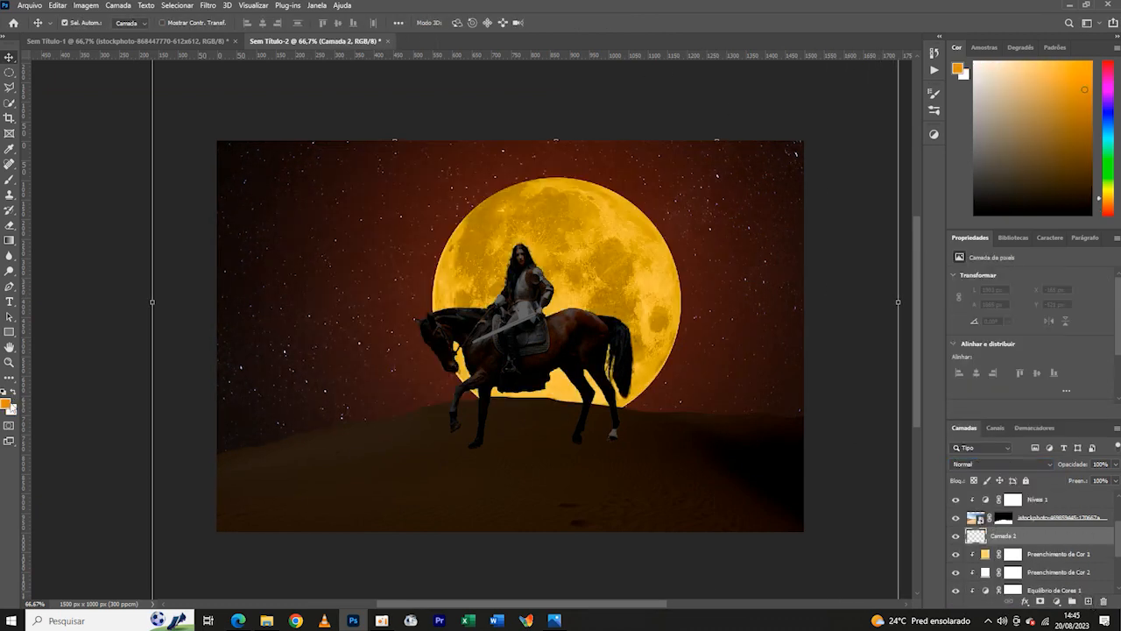
pyautogui.click(5, 404)
pyautogui.click(170, 532)
pyautogui.moveTo(139, 414); pyautogui.dragTo(130, 397)
pyautogui.click(281, 400)
pyautogui.click(6, 181)
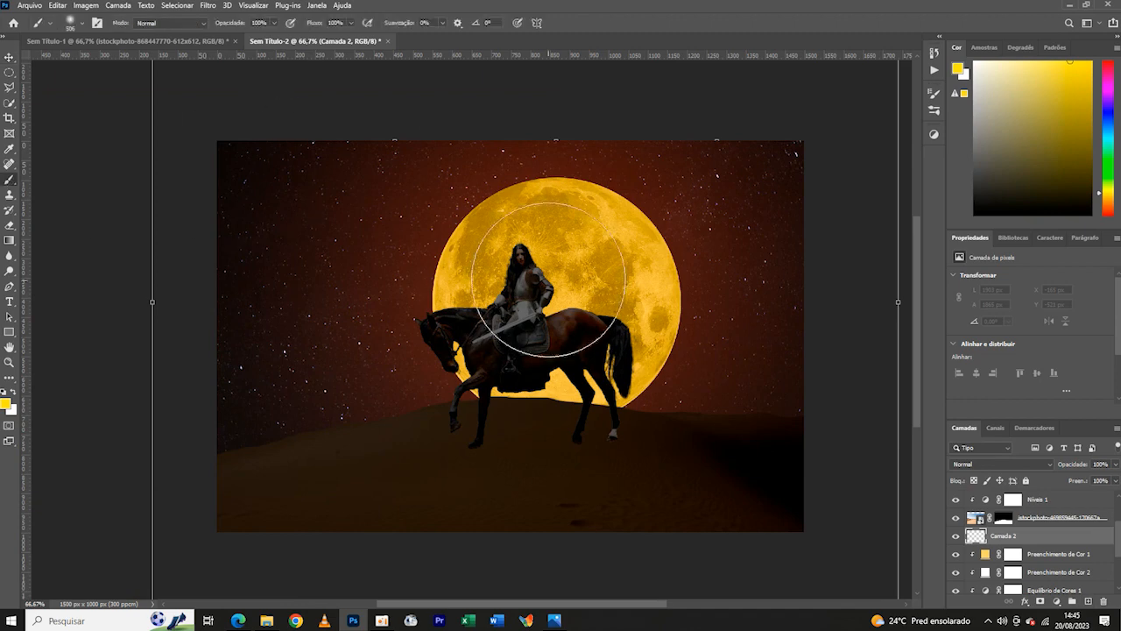
# - Paint one soft yellow dab over the moon's centre and set its layer to Overlay (Sobrepor)
pyautogui.click(551, 285)
pyautogui.click(1001, 464)
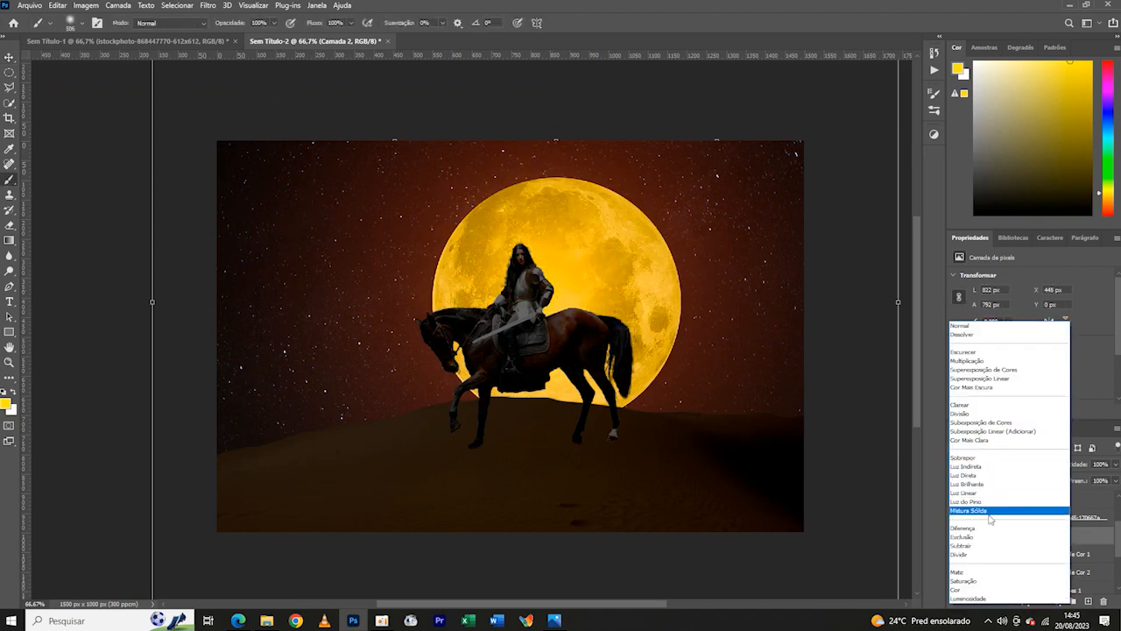
pyautogui.click(972, 457)
# - Enlarge the yellow glow to about 213% so it spreads around the moon
pyautogui.press('v')
pyautogui.hotkey('ctrl', 't')
pyautogui.moveTo(717, 295); pyautogui.dragTo(862, 268)
pyautogui.moveTo(394, 295); pyautogui.dragTo(198, 261)
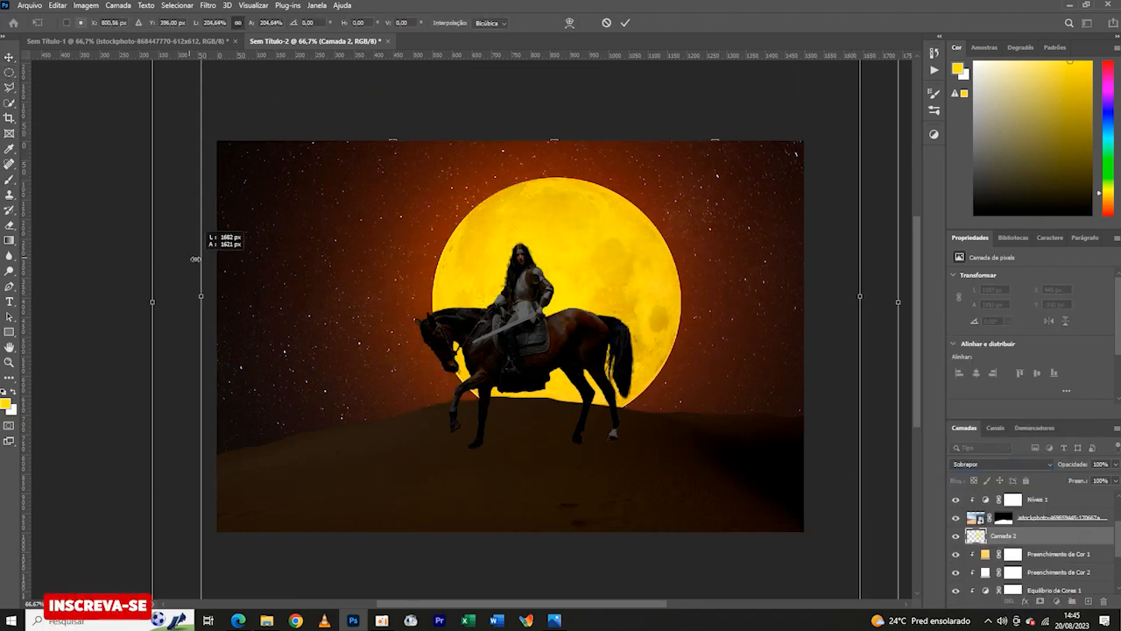
pyautogui.moveTo(861, 296); pyautogui.dragTo(887, 302)
pyautogui.hotkey('ctrl', '-')
pyautogui.hotkey('ctrl', '+')
# - Lower the yellow glow layer's fill to 45%
pyautogui.moveTo(1085, 481); pyautogui.dragTo(1072, 482)
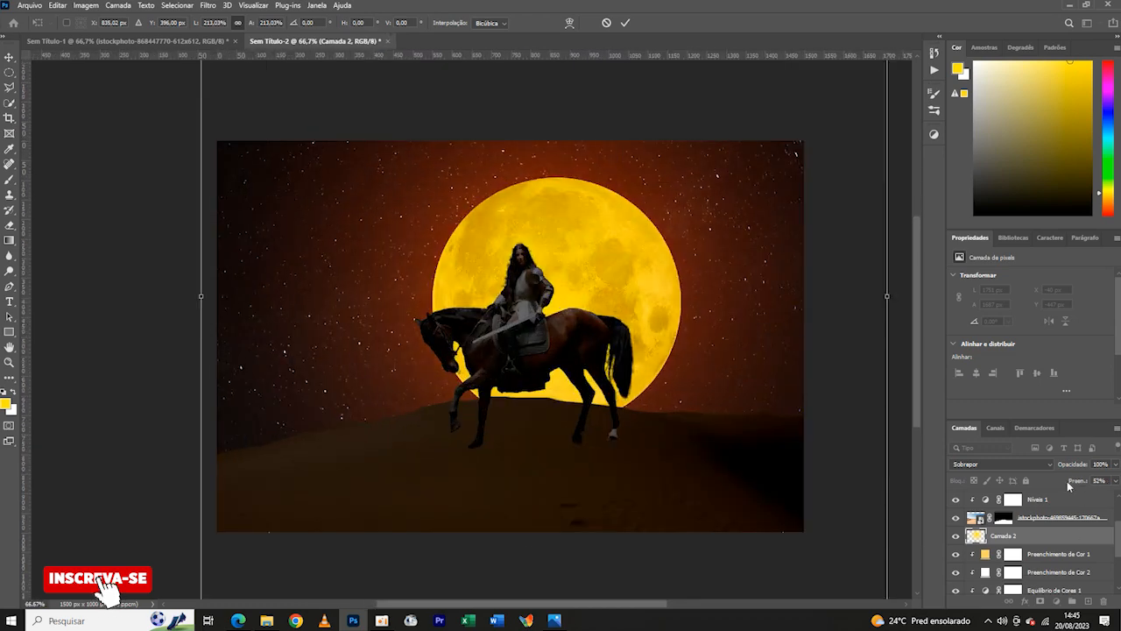
pyautogui.hotkey('ctrl', '-')
pyautogui.hotkey('ctrl', '-')
pyautogui.hotkey('ctrl', '-')
pyautogui.hotkey('ctrl', '+')
pyautogui.hotkey('ctrl', '+')
# - Add a new layer above Camada 1, beneath the moon, and prepare the brush with white as the foreground colour
pyautogui.scroll(-3, 1062, 557)
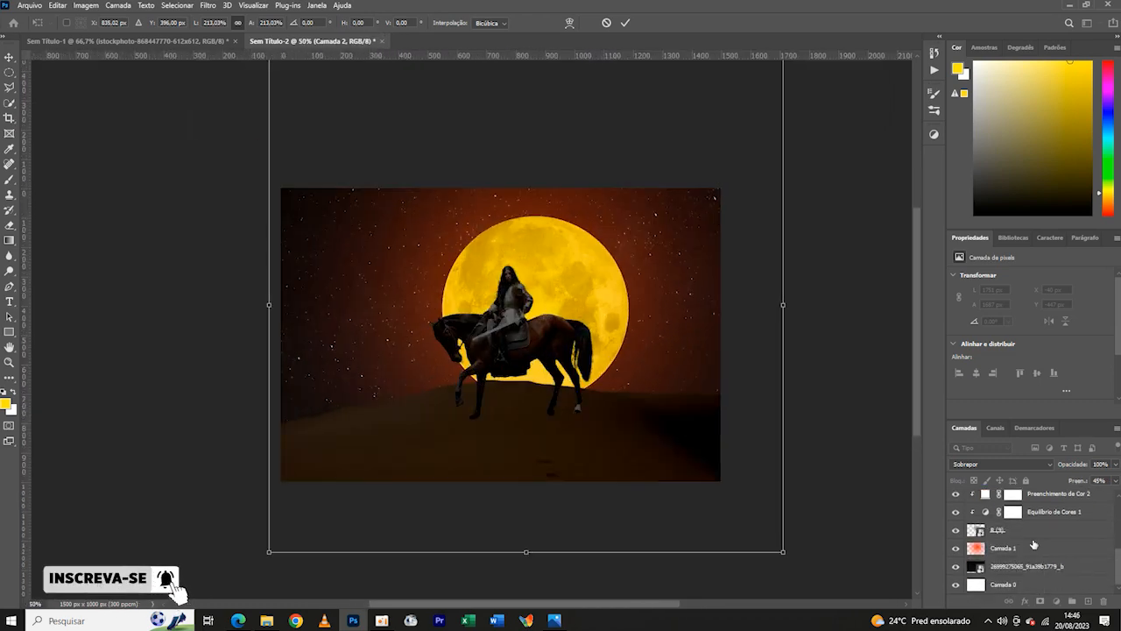
pyautogui.click(1035, 547)
pyautogui.click(1088, 601)
pyautogui.press('b')
pyautogui.click(13, 393)
# - Paint one soft white dab about 970 px wide behind the moon and set its layer to Soft Light (Luz Indireta)
pyautogui.click(81, 24)
pyautogui.moveTo(124, 62); pyautogui.dragTo(135, 63)
pyautogui.click(509, 332)
pyautogui.click(1050, 464)
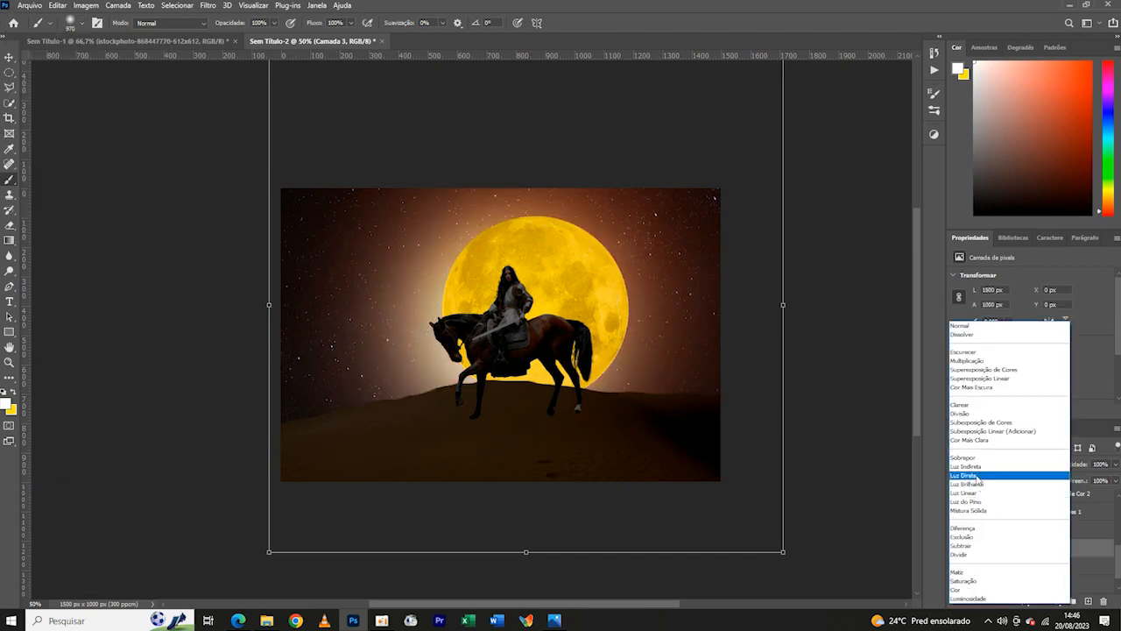
pyautogui.click(981, 468)
# - Enlarge the white glow to about 129% so it spreads past the canvas edges
pyautogui.hotkey('ctrl', 't')
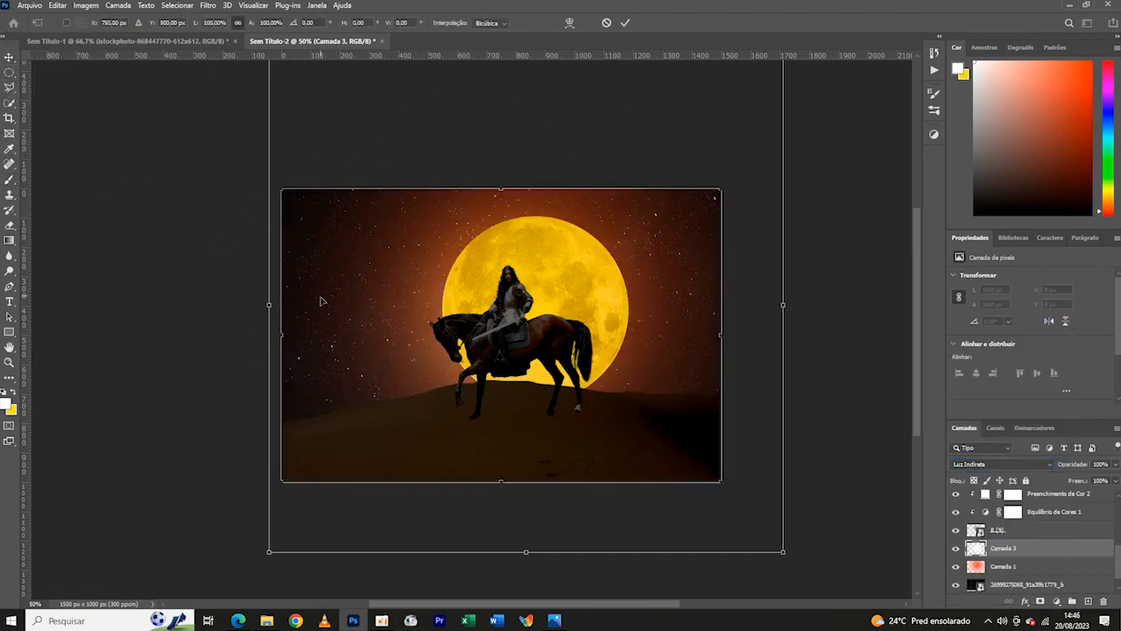
pyautogui.hotkey('ctrl', '+')
pyautogui.moveTo(217, 336); pyautogui.dragTo(105, 333)
pyautogui.hotkey('ctrl', '-')
pyautogui.hotkey('ctrl', '-')
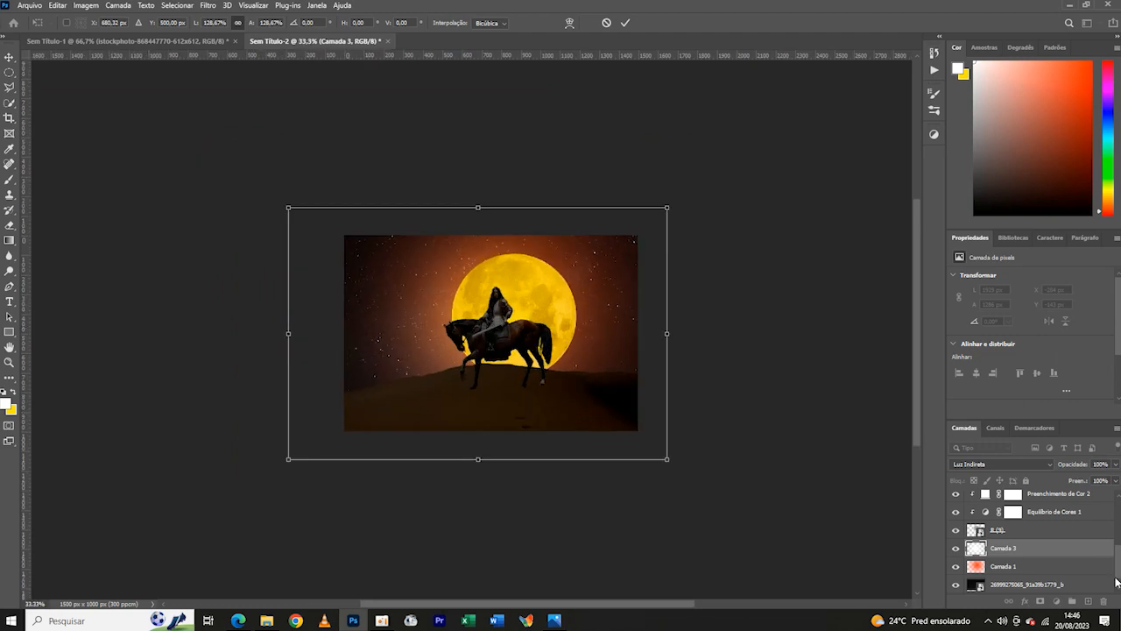
pyautogui.scroll(1, 1029, 548)
pyautogui.press('Return')
# - Move the white glow layer up the stack to just above the dune's Levels adjustment (Níveis 1)
pyautogui.moveTo(1029, 584); pyautogui.dragTo(1028, 508)
pyautogui.scroll(1, 1030, 519)
pyautogui.moveTo(1040, 559); pyautogui.dragTo(1034, 495)
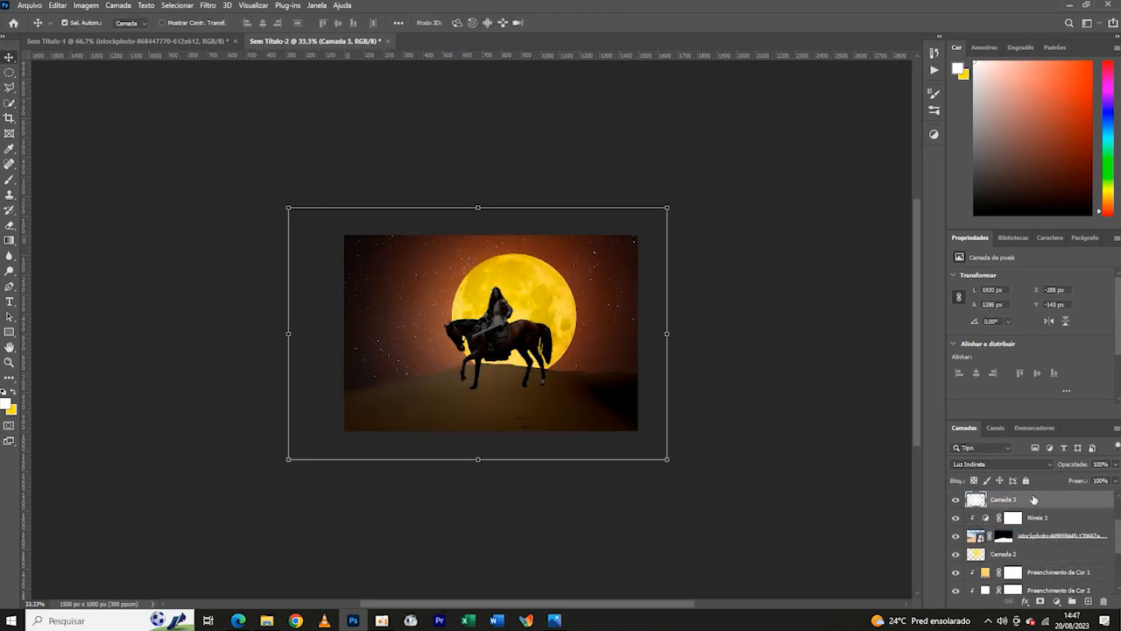
pyautogui.hotkey('ctrl', '-')
pyautogui.hotkey('ctrl', '+')
pyautogui.hotkey('ctrl', '+')
pyautogui.hotkey('ctrl', '-')
pyautogui.hotkey('ctrl', '+')
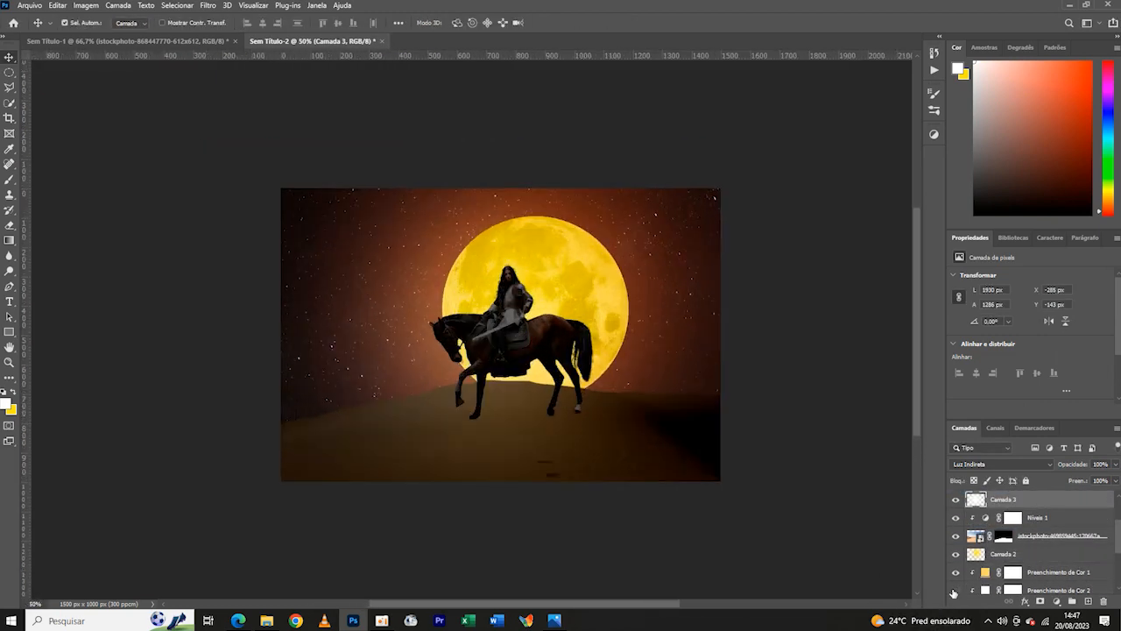
# - Hide the moon's Color Balance adjustment (Equilíbrio de Cores 1) to compare, and delete that adjustment layer
pyautogui.scroll(-2, 1007, 552)
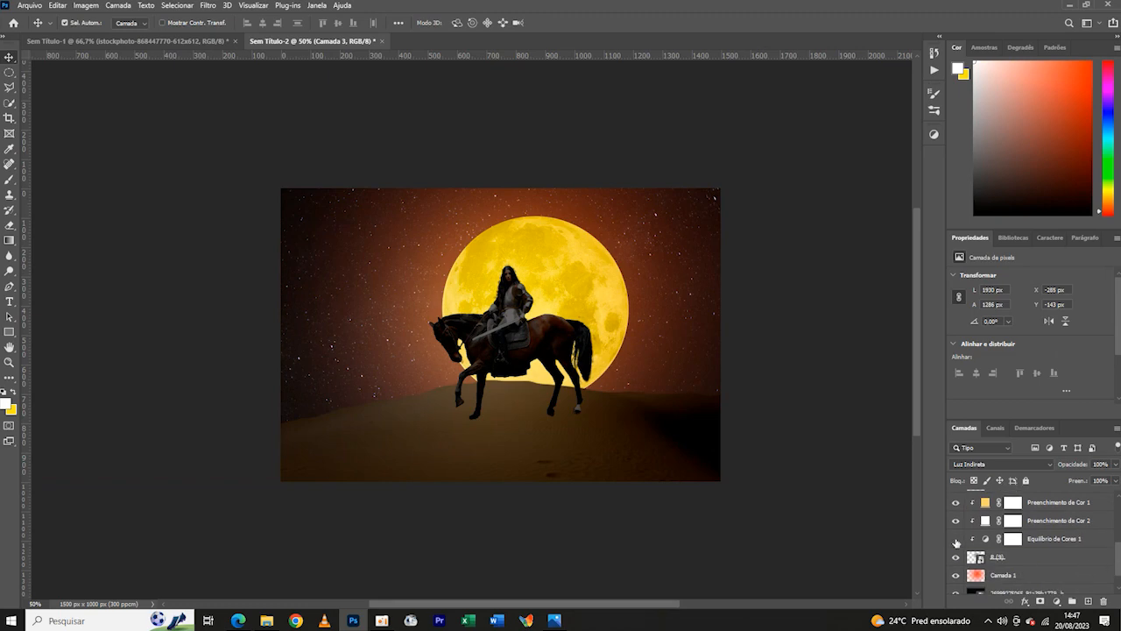
pyautogui.click(956, 540)
pyautogui.click(1053, 542)
pyautogui.hotkey('ctrl', '-')
pyautogui.hotkey('ctrl', '-')
pyautogui.hotkey('ctrl', '-')
pyautogui.hotkey('ctrl', '-')
pyautogui.hotkey('ctrl', '+')
pyautogui.hotkey('ctrl', '+')
pyautogui.hotkey('ctrl', '+')
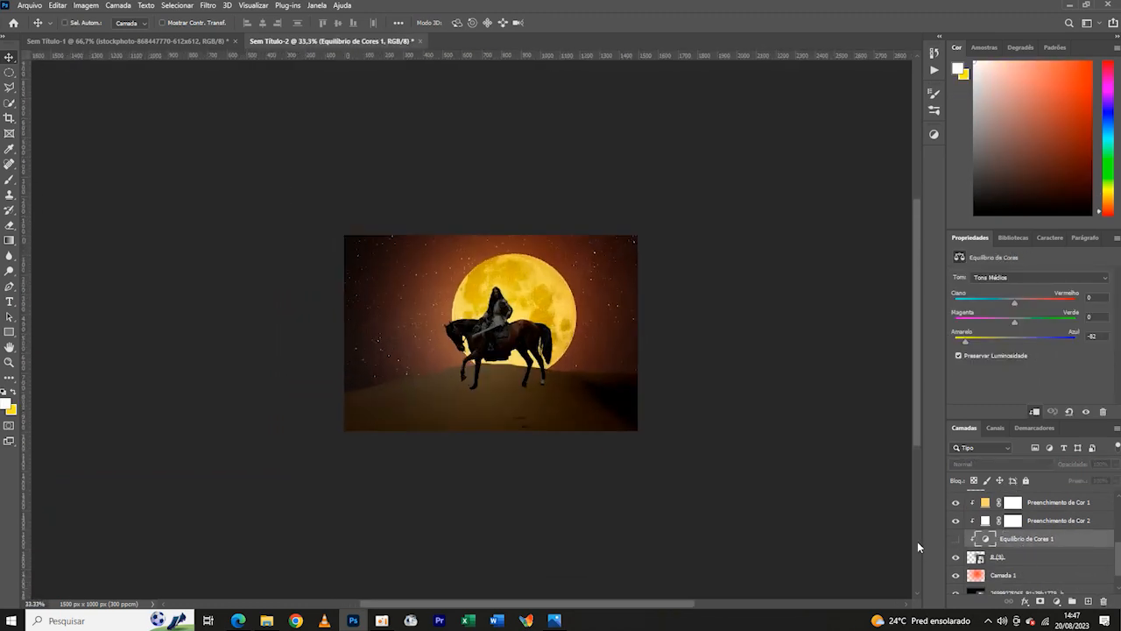
pyautogui.press('Delete')
pyautogui.hotkey('ctrl', '-')
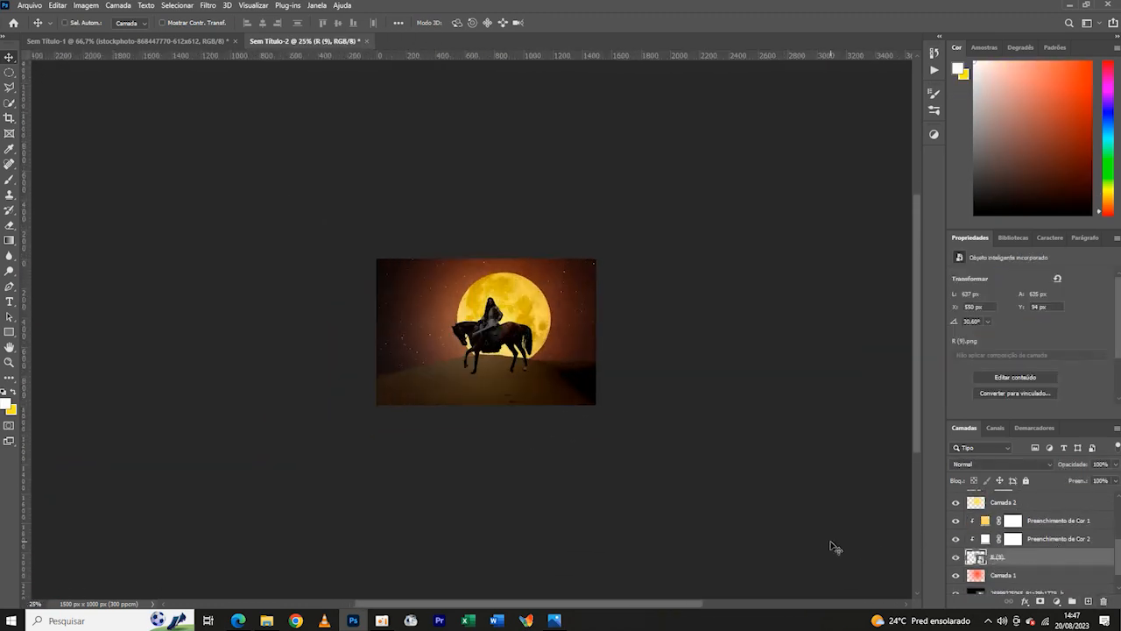
pyautogui.hotkey('ctrl', '+')
# - Lower the opacity of the white glow layer, Camada 3, to 86%
pyautogui.scroll(4, 1051, 538)
pyautogui.click(1025, 517)
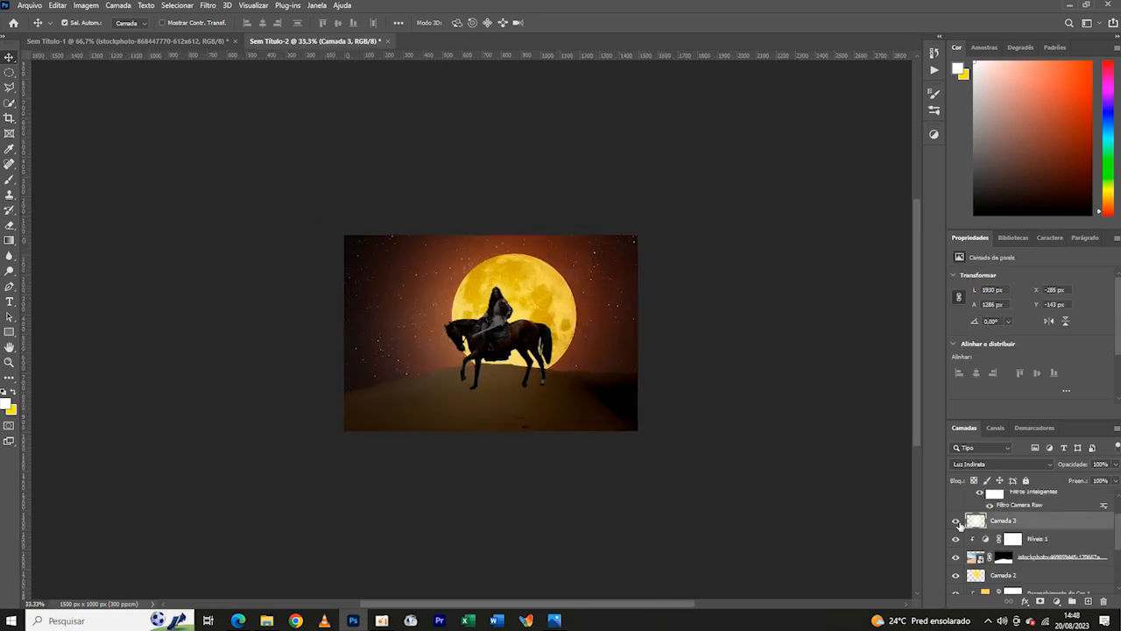
pyautogui.click(957, 522)
pyautogui.click(957, 523)
pyautogui.hotkey('ctrl', '-')
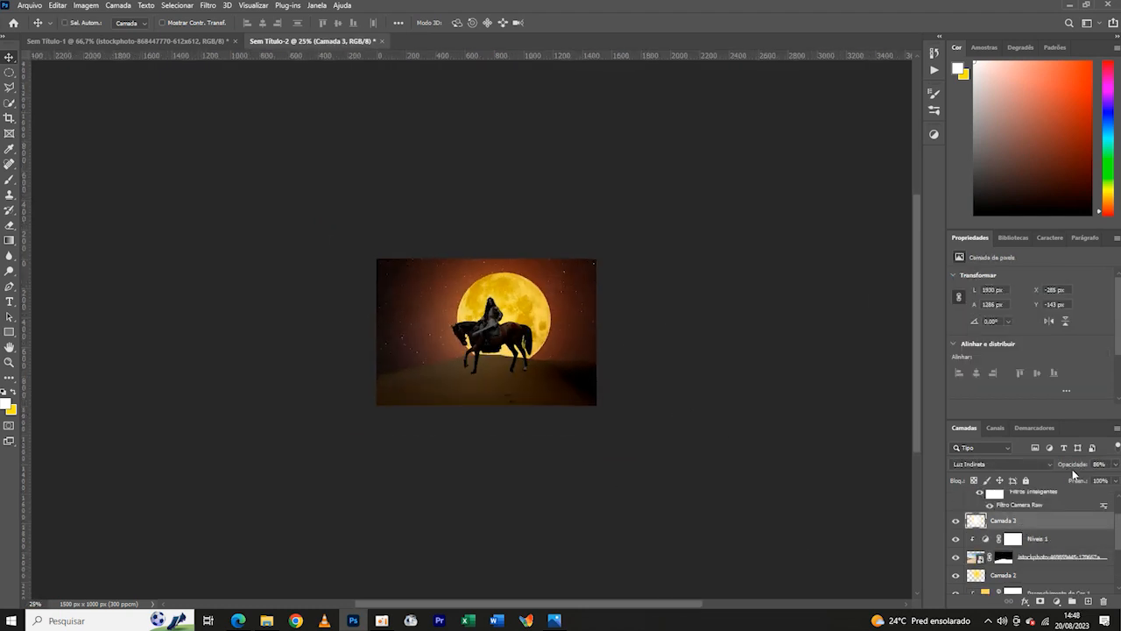
# - Enlarge the white glow again to about 117% around the scene
pyautogui.hotkey('ctrl', '+')
pyautogui.hotkey('ctrl', 't')
pyautogui.moveTo(671, 330); pyautogui.dragTo(711, 329)
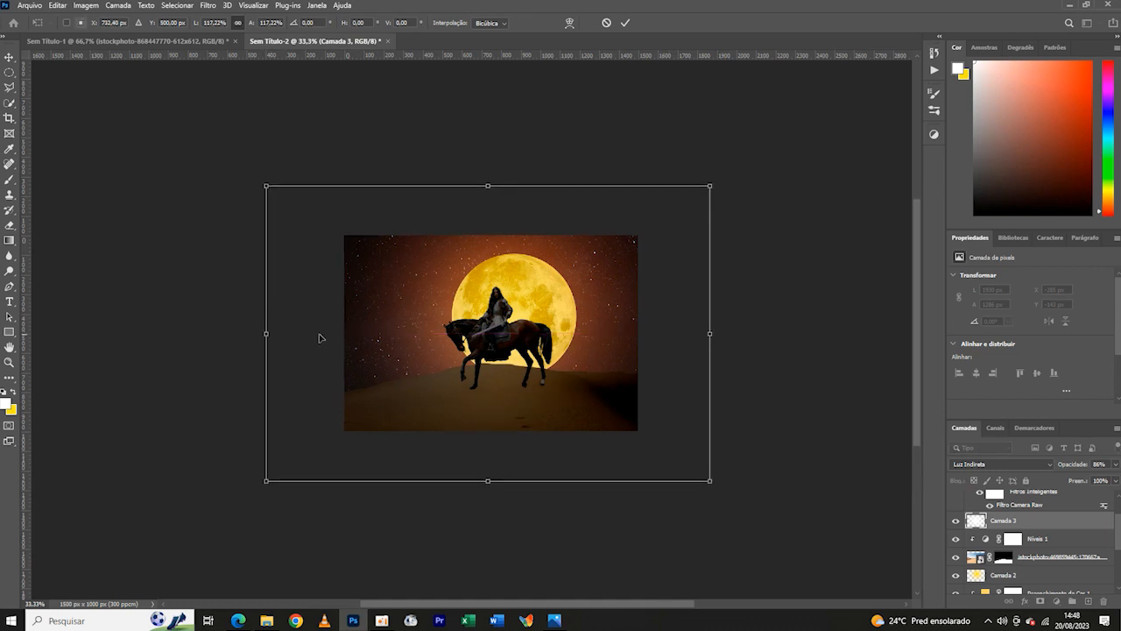
pyautogui.click(624, 22)
pyautogui.hotkey('ctrl', '+')
pyautogui.hotkey('ctrl', '-')
pyautogui.hotkey('ctrl', '-')
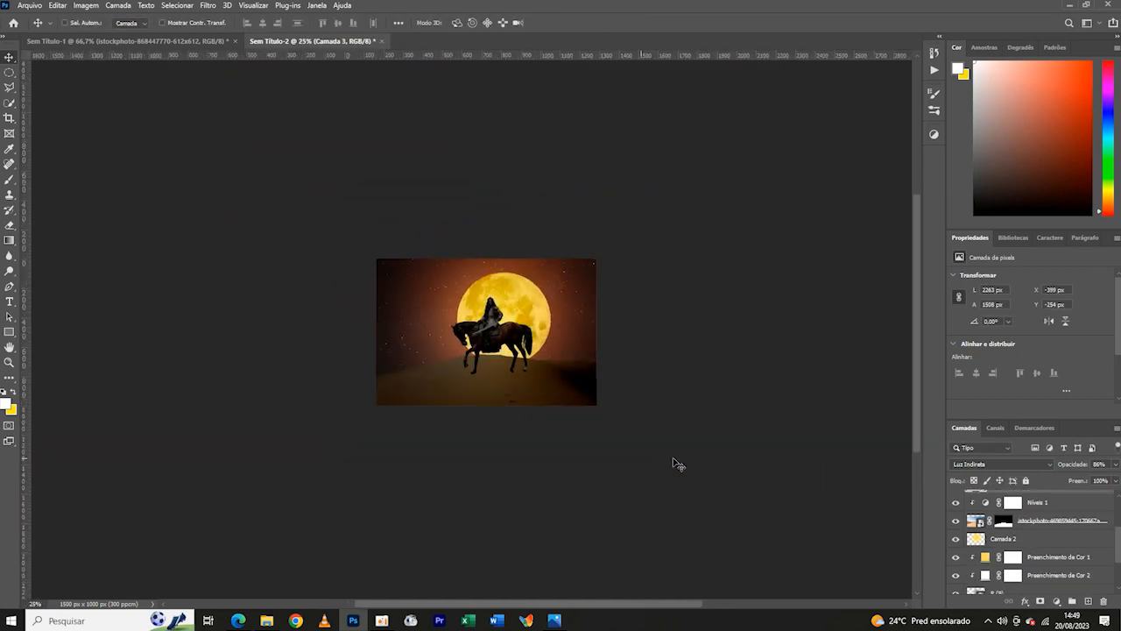
pyautogui.hotkey('ctrl', '+')
pyautogui.hotkey('ctrl', '+')
# - Compare the composite with and without the yellow glow layer, and inspect that layer's blending options
pyautogui.click(957, 541)
pyautogui.click(957, 541)
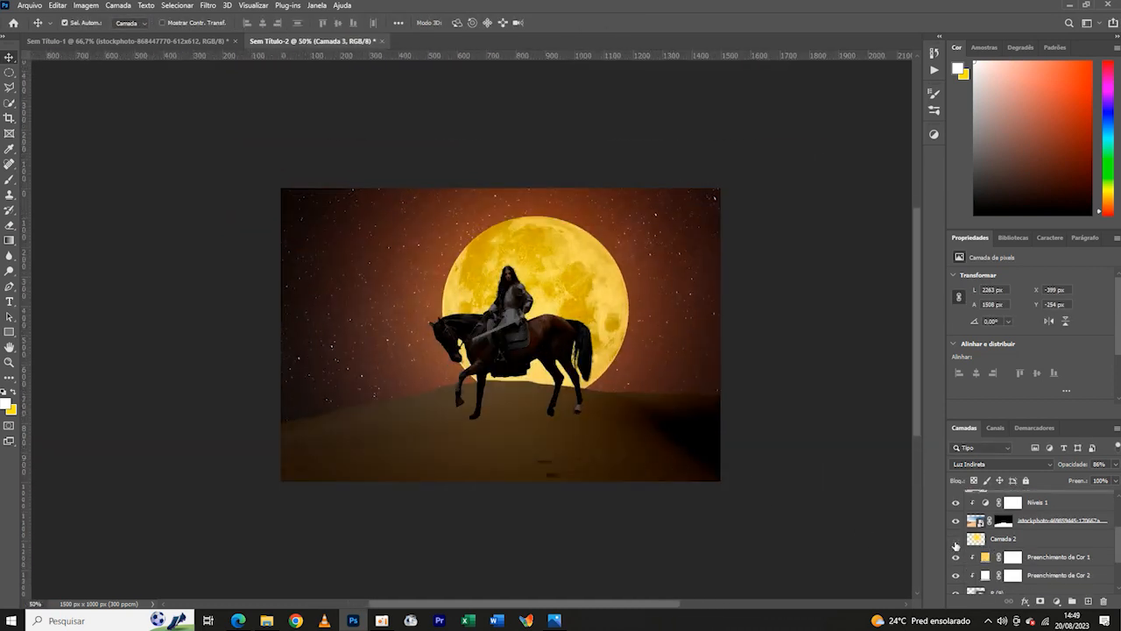
pyautogui.click(956, 540)
pyautogui.click(956, 540)
pyautogui.click(957, 540)
pyautogui.click(957, 540)
pyautogui.doubleClick(976, 538)
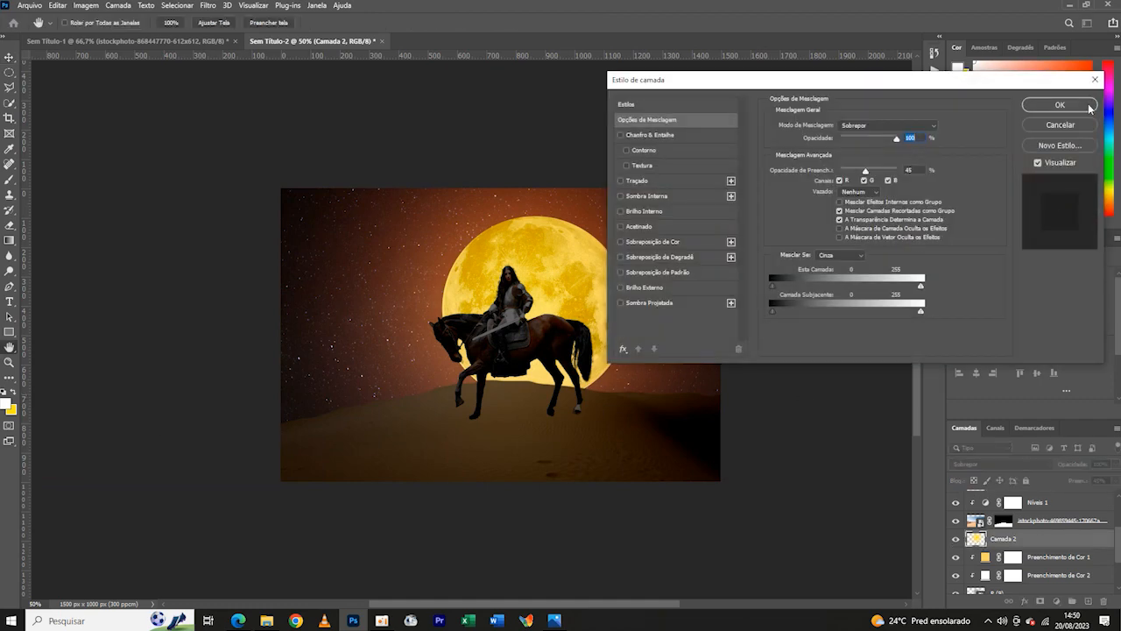
pyautogui.click(1089, 107)
pyautogui.hotkey('ctrl', '-')
pyautogui.hotkey('ctrl', '-')
pyautogui.hotkey('ctrl', '+')
pyautogui.hotkey('ctrl', '+')
# - Try several orange tones for the moon's upper colour fill, Preenchimento de Cor 1, and set it to efa544
pyautogui.doubleClick(985, 558)
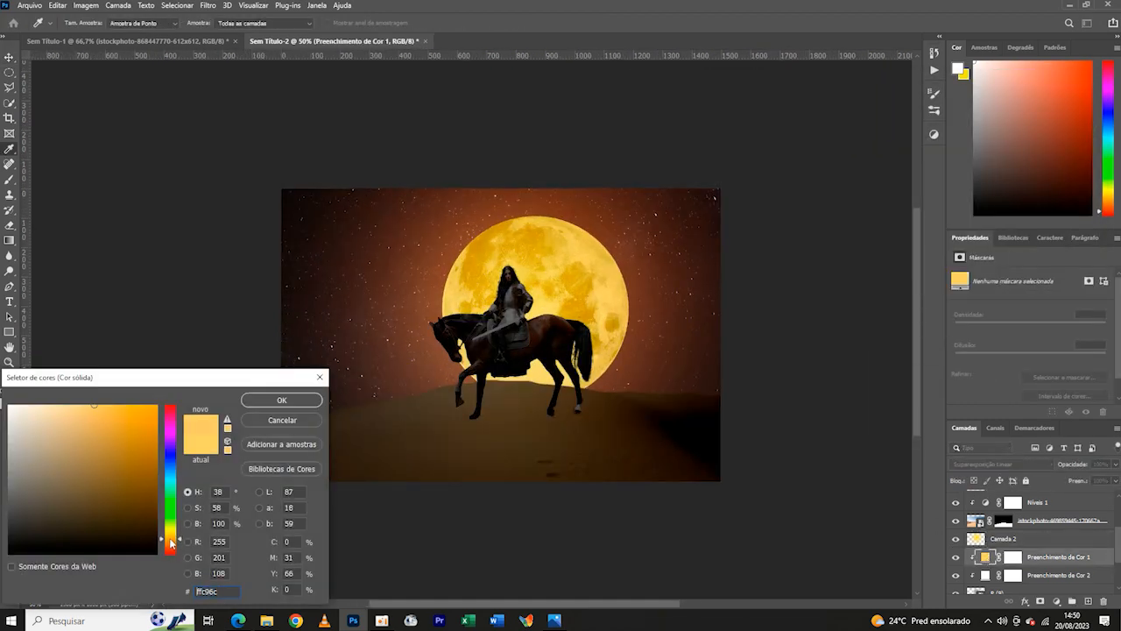
pyautogui.moveTo(171, 541); pyautogui.dragTo(170, 544)
pyautogui.click(150, 407)
pyautogui.click(130, 406)
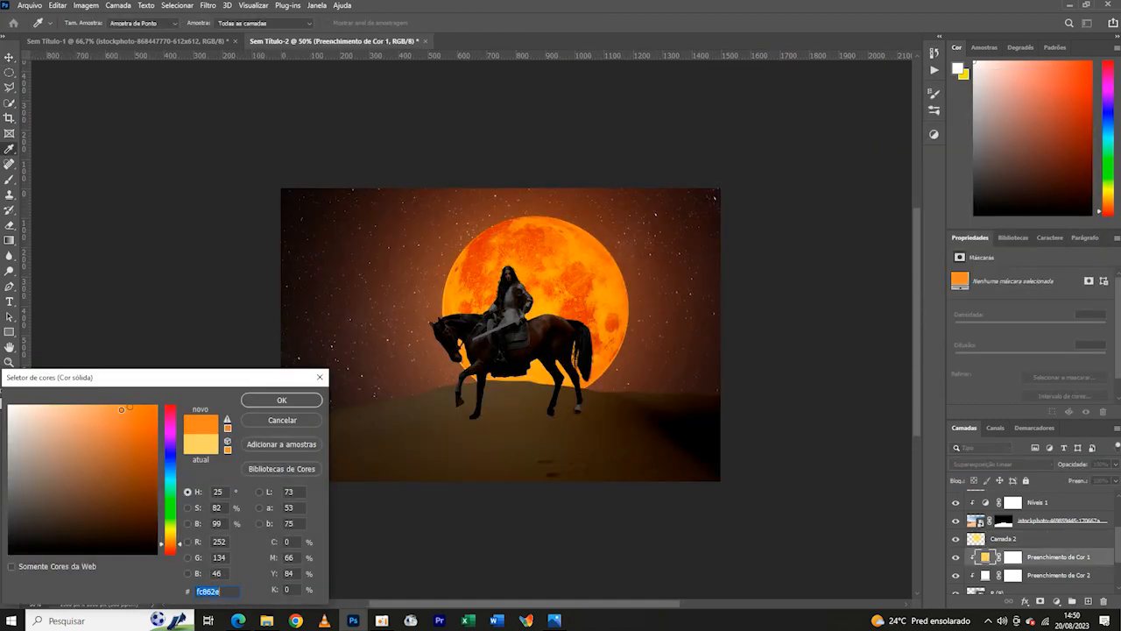
pyautogui.click(99, 411)
pyautogui.click(95, 406)
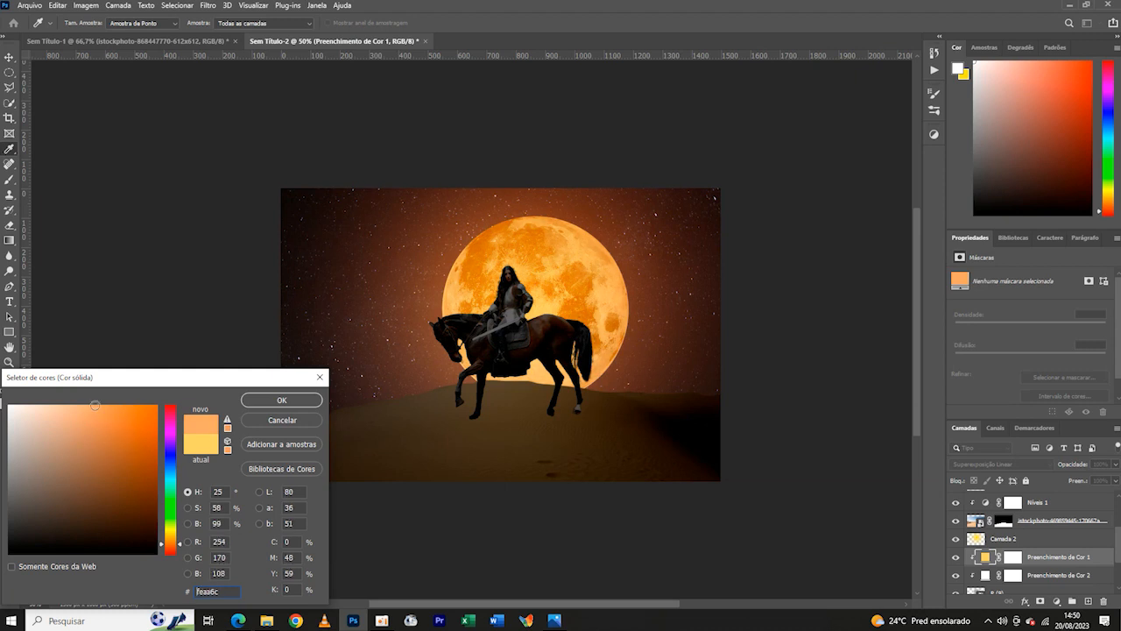
pyautogui.moveTo(147, 480)
pyautogui.mouseDown()
pyautogui.moveTo(136, 406)
pyautogui.moveTo(114, 414)
pyautogui.mouseUp()
pyautogui.click(170, 542)
pyautogui.click(114, 401)
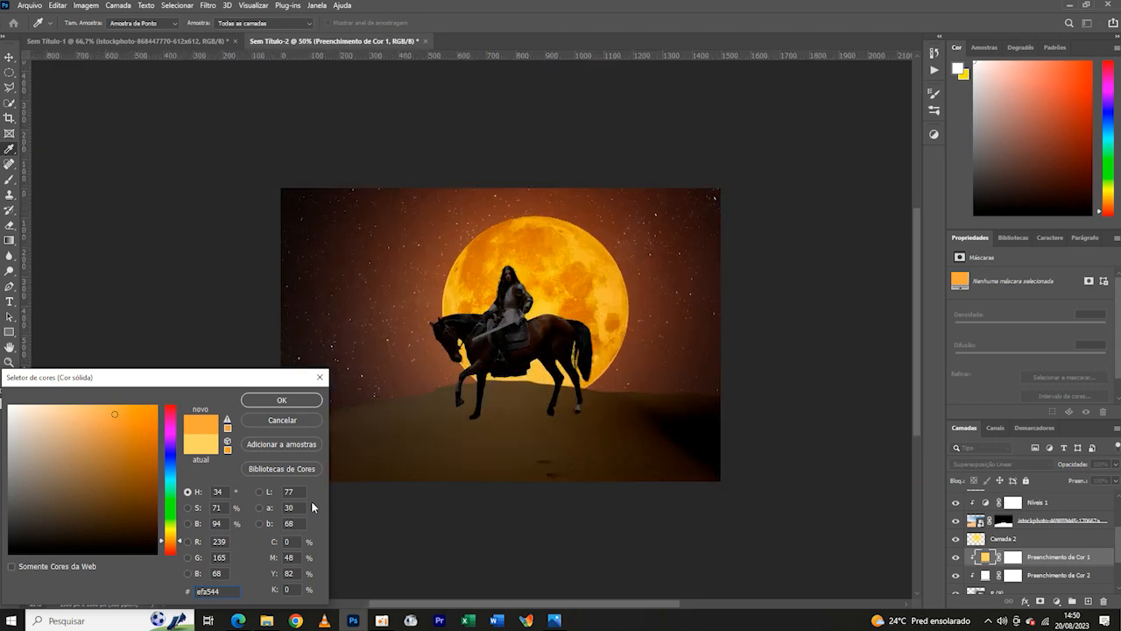
pyautogui.click(282, 401)
pyautogui.hotkey('ctrl', '-')
pyautogui.hotkey('ctrl', '-')
pyautogui.hotkey('ctrl', '+')
pyautogui.hotkey('ctrl', '+')
pyautogui.hotkey('ctrl', '-')
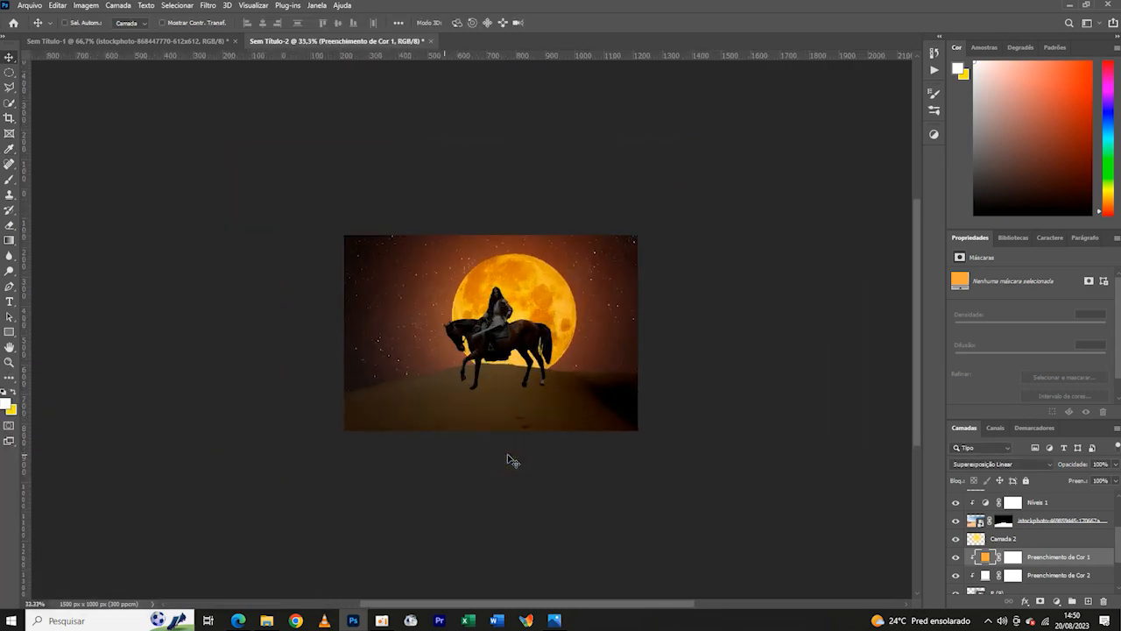
# - Shrink the moon image slightly, to 7.60% scale
pyautogui.hotkey('ctrl', '+')
pyautogui.scroll(-2, 1034, 543)
pyautogui.click(1007, 551)
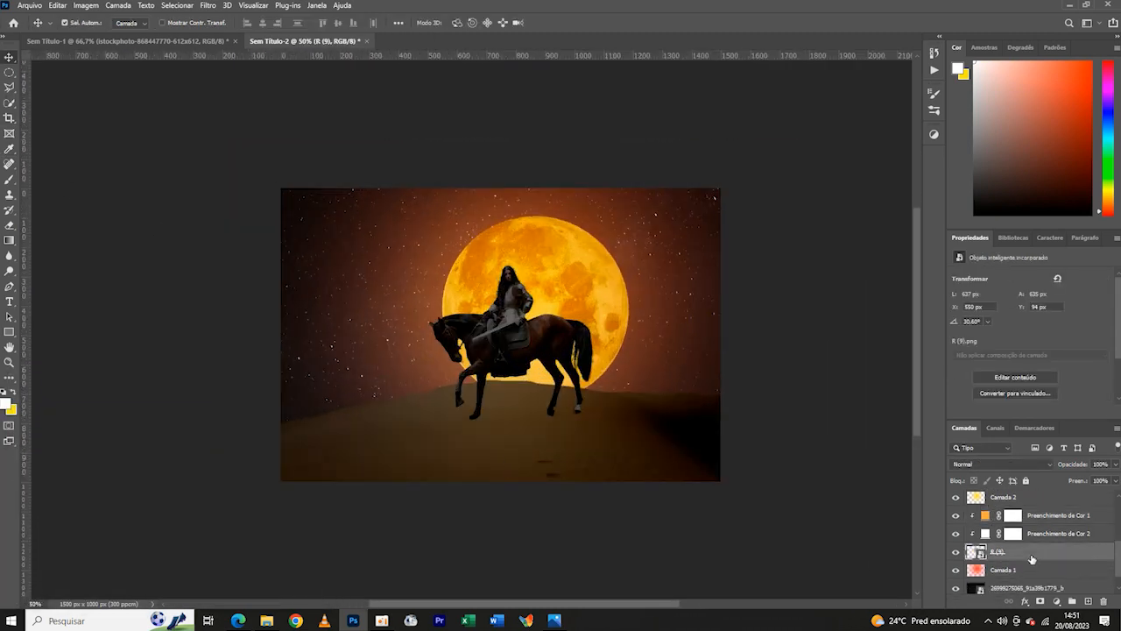
pyautogui.hotkey('ctrl', 't')
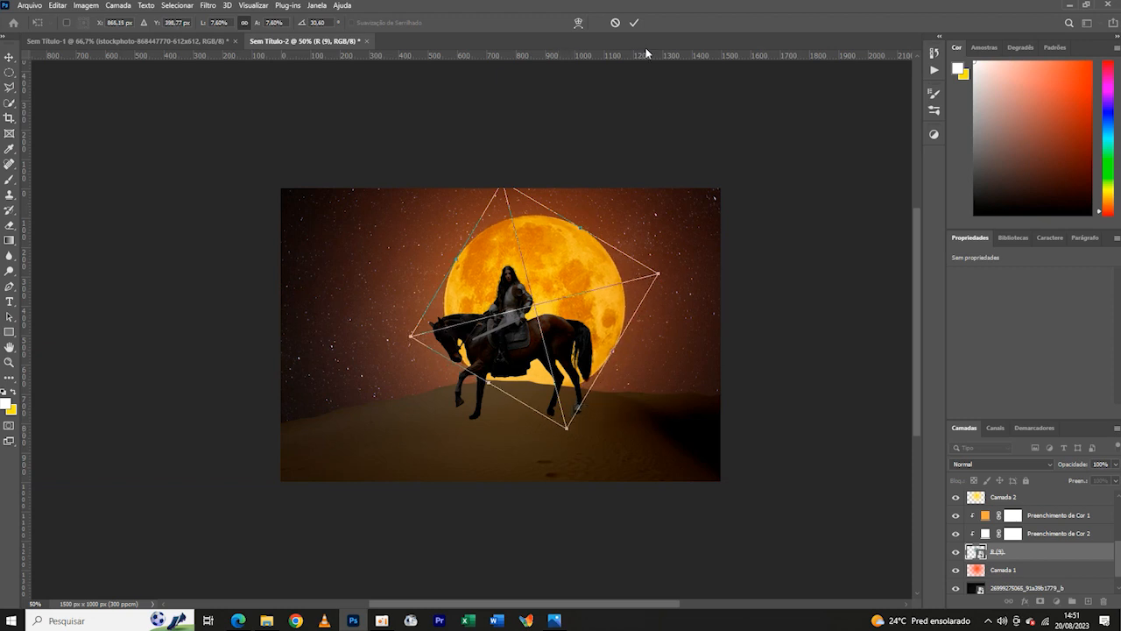
pyautogui.click(634, 23)
# - Move the dune about 82 px down and 9 px to the right
pyautogui.click(512, 448)
pyautogui.scroll(2, 1036, 541)
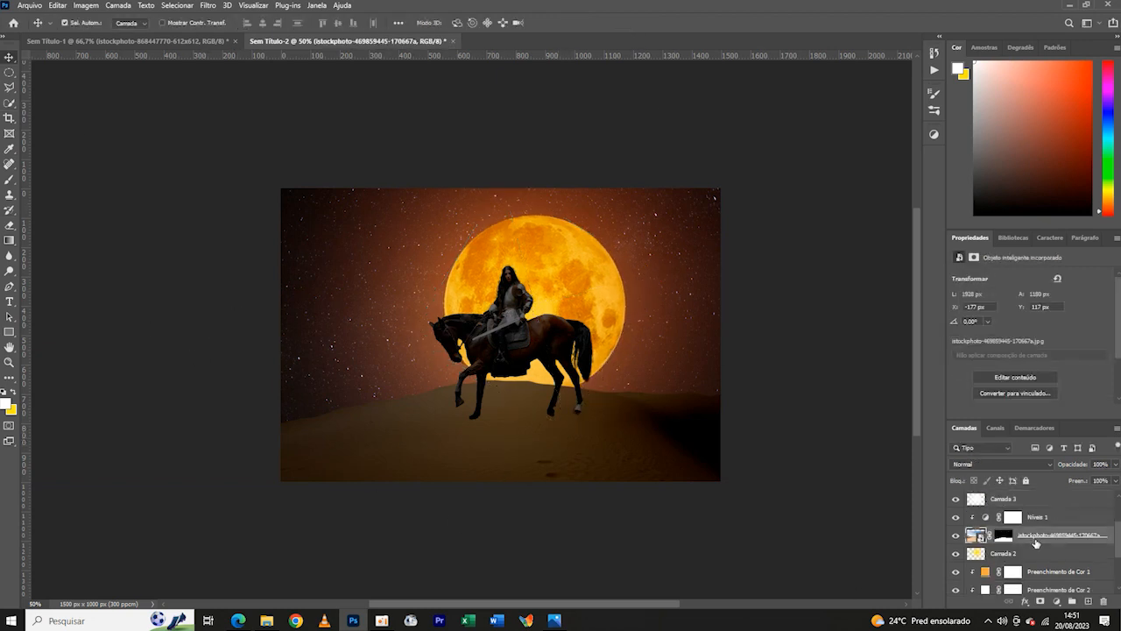
pyautogui.hotkey('ctrl', 't')
pyautogui.moveTo(596, 451); pyautogui.dragTo(598, 475)
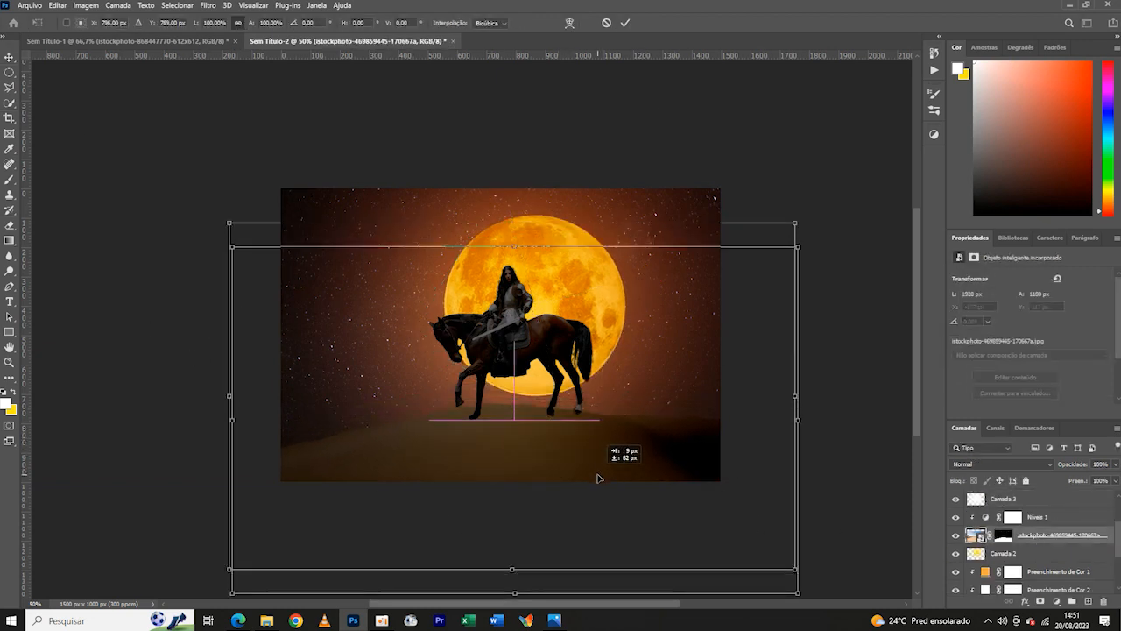
pyautogui.click(625, 23)
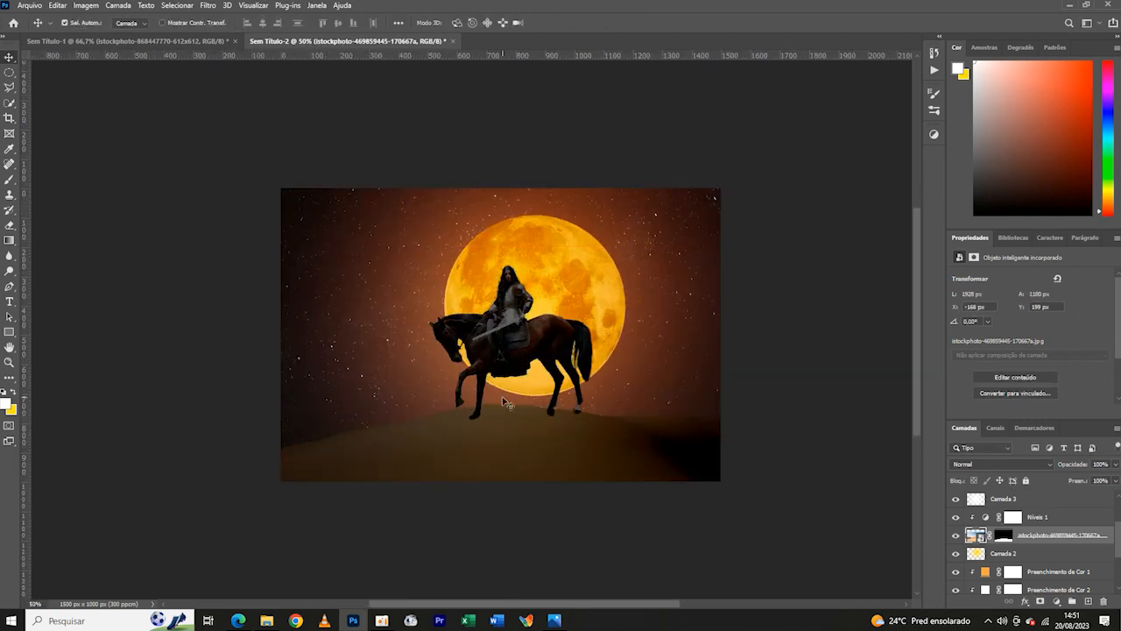
# - Shrink the horse rider to about 529 by 486 px, rotate it about 1.37° and seat it on the lowered dune
pyautogui.click(568, 374)
pyautogui.hotkey('ctrl', 't')
pyautogui.moveTo(429, 263); pyautogui.dragTo(445, 276)
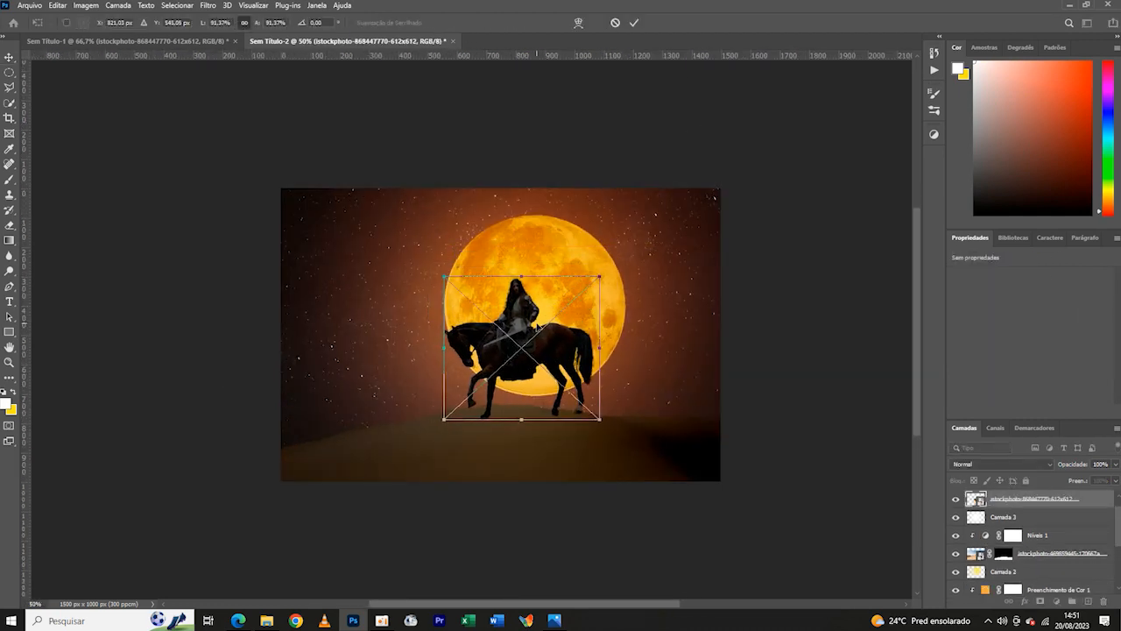
pyautogui.moveTo(535, 324); pyautogui.dragTo(535, 331)
pyautogui.moveTo(609, 283)
pyautogui.mouseDown()
pyautogui.moveTo(619, 296)
pyautogui.moveTo(601, 288)
pyautogui.mouseUp()
pyautogui.click(634, 22)
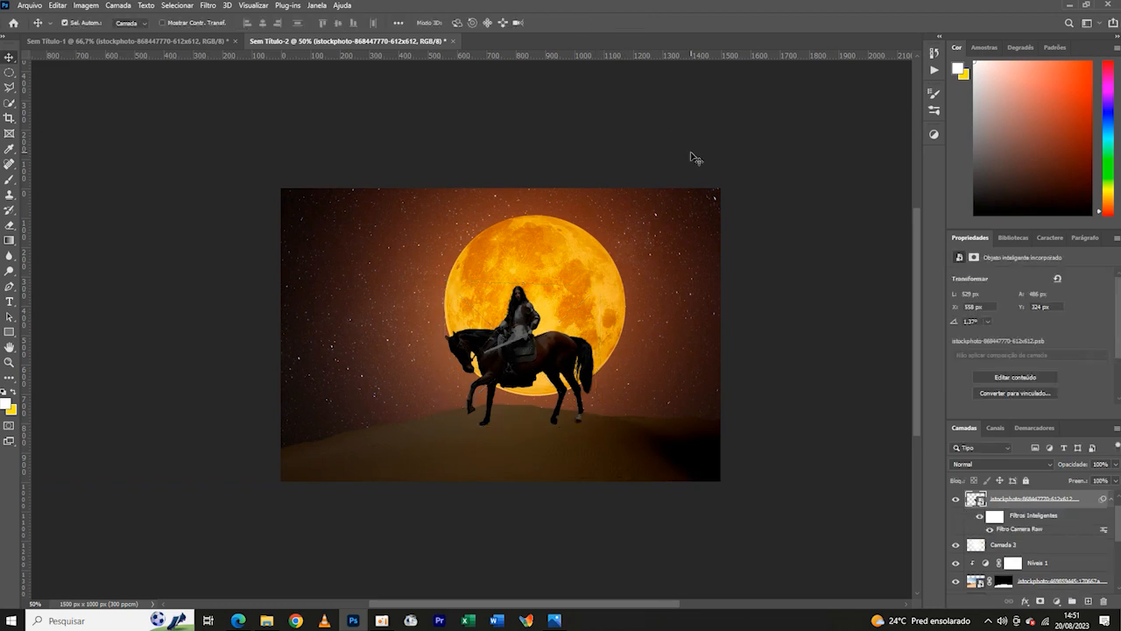
# - Nudge the moon image down 20 px, to a Y position of 112 px
pyautogui.click(1003, 544)
pyautogui.scroll(-5, 1051, 543)
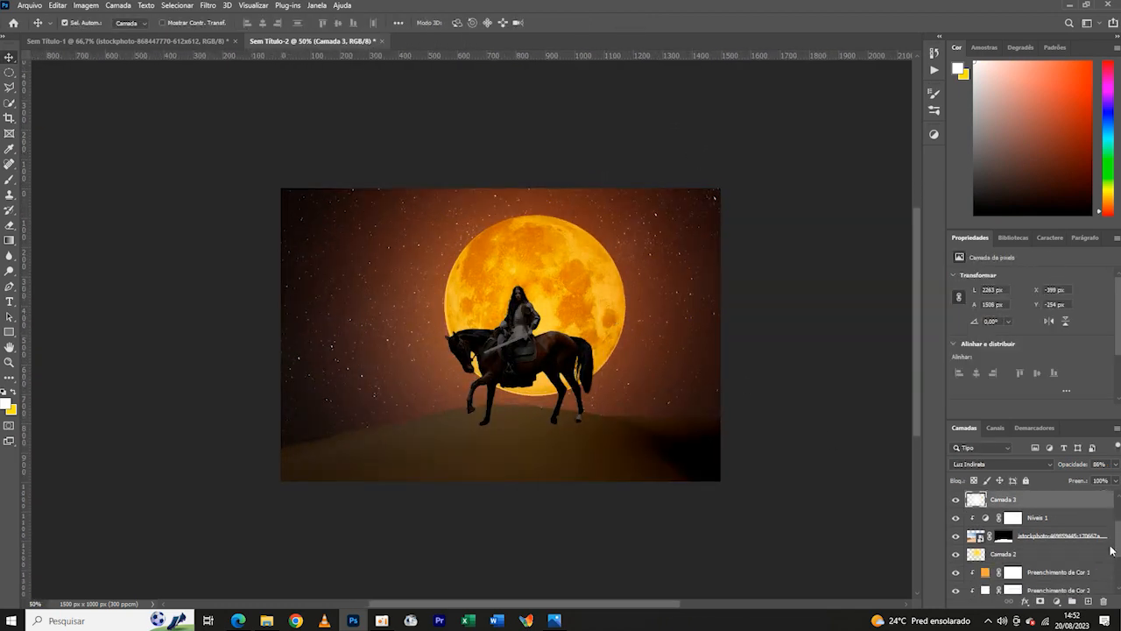
pyautogui.click(1033, 539)
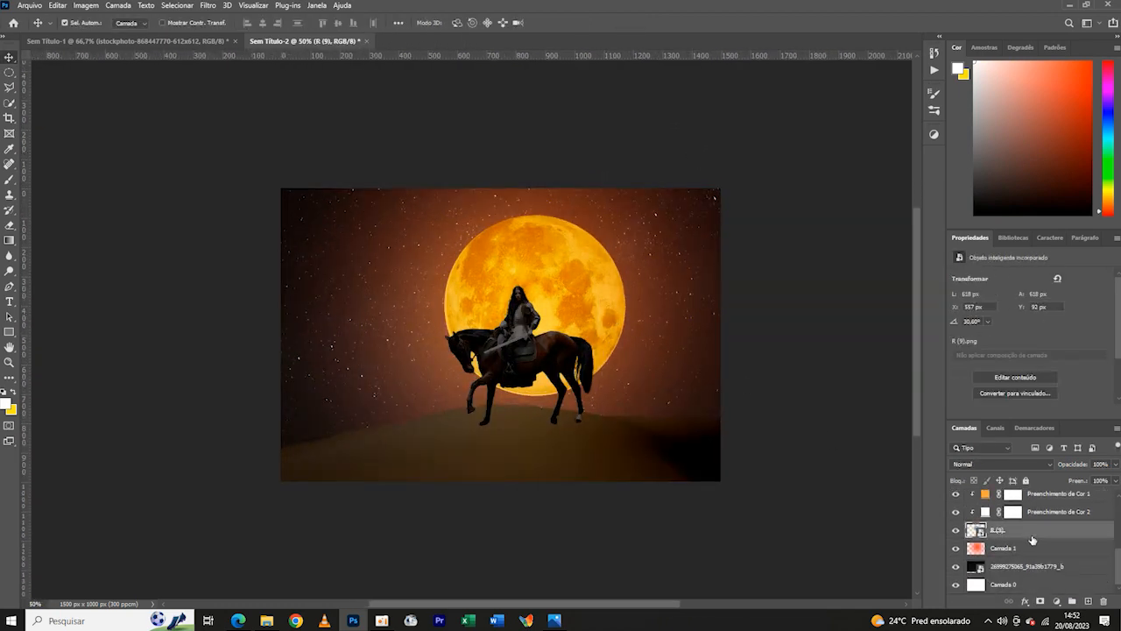
pyautogui.hotkey('shift', 'Down')
pyautogui.hotkey('shift', 'Down')
pyautogui.hotkey('shift', 'Down')
pyautogui.hotkey('shift', 'Down')
pyautogui.hotkey('shift', 'Down')
pyautogui.hotkey('shift', 'Down')
pyautogui.hotkey('shift', 'Down')
pyautogui.hotkey('shift', 'Down')
pyautogui.hotkey('shift', 'Up')
pyautogui.hotkey('shift', 'Up')
pyautogui.hotkey('shift', 'Up')
pyautogui.hotkey('shift', 'Up')
pyautogui.hotkey('shift', 'Up')
pyautogui.hotkey('shift', 'Up')
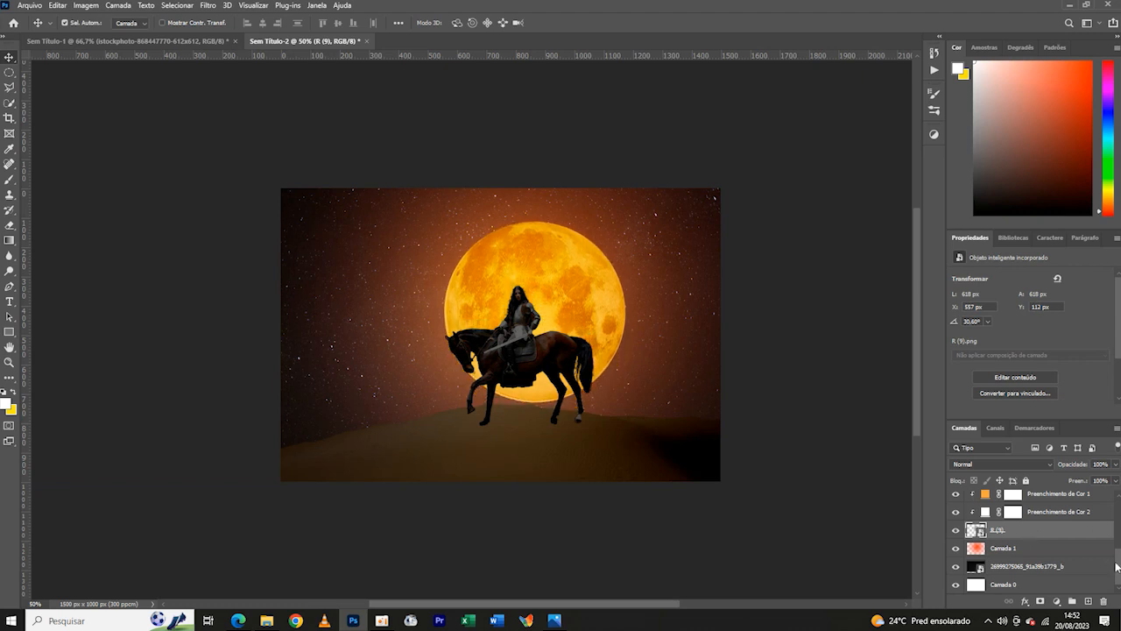
# - Select the moon together with its two colour fills and lower it until its bottom edge sits behind the dune
pyautogui.scroll(2, 1035, 537)
pyautogui.keyDown('ctrl'); pyautogui.click(1032, 542); pyautogui.keyUp('ctrl')
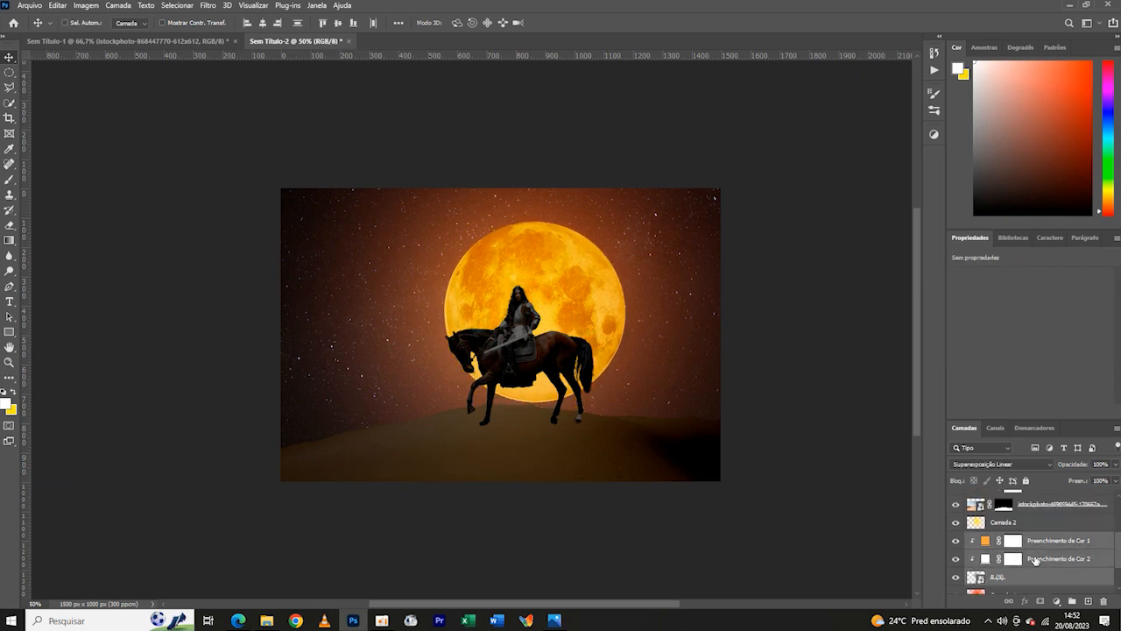
pyautogui.hotkey('shift', 'Down')
pyautogui.hotkey('shift', 'Down')
pyautogui.hotkey('shift', 'Down')
pyautogui.hotkey('shift', 'Down')
pyautogui.hotkey('shift', 'Down')
pyautogui.hotkey('shift', 'Down')
pyautogui.hotkey('shift', 'Down')
pyautogui.hotkey('shift', 'Down')
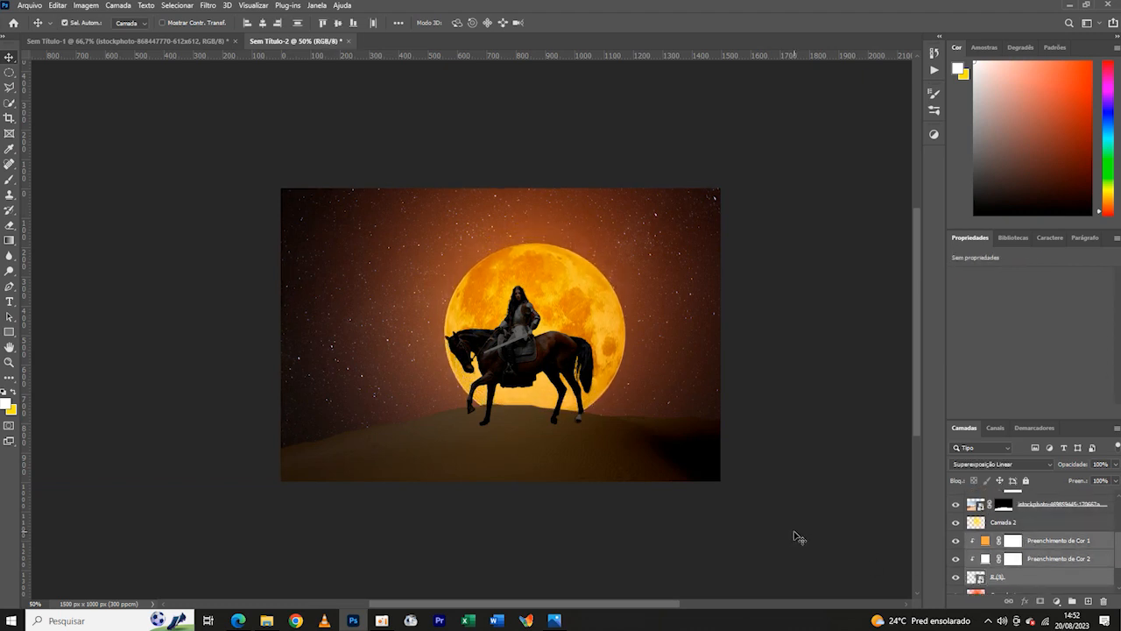
# - Check the lowered moon at several magnifications, with the yellow glow layer hidden and shown
pyautogui.hotkey('ctrl', '-')
pyautogui.hotkey('ctrl', '-')
pyautogui.hotkey('ctrl', '-')
pyautogui.hotkey('ctrl', '+')
pyautogui.hotkey('ctrl', '+')
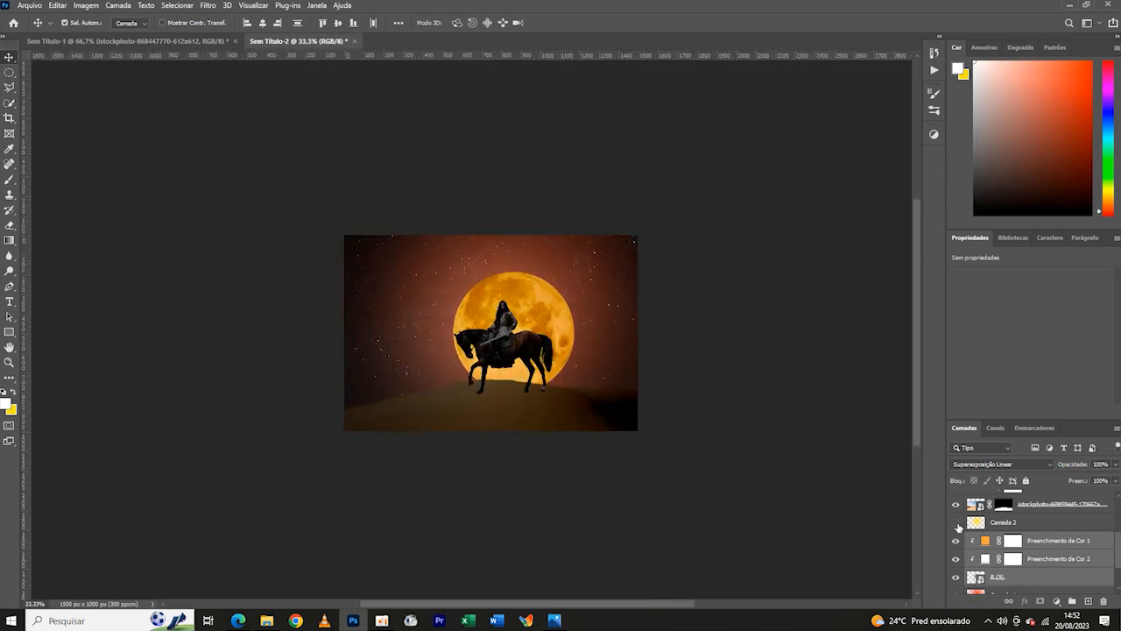
pyautogui.click(956, 524)
pyautogui.hotkey('ctrl', '+')
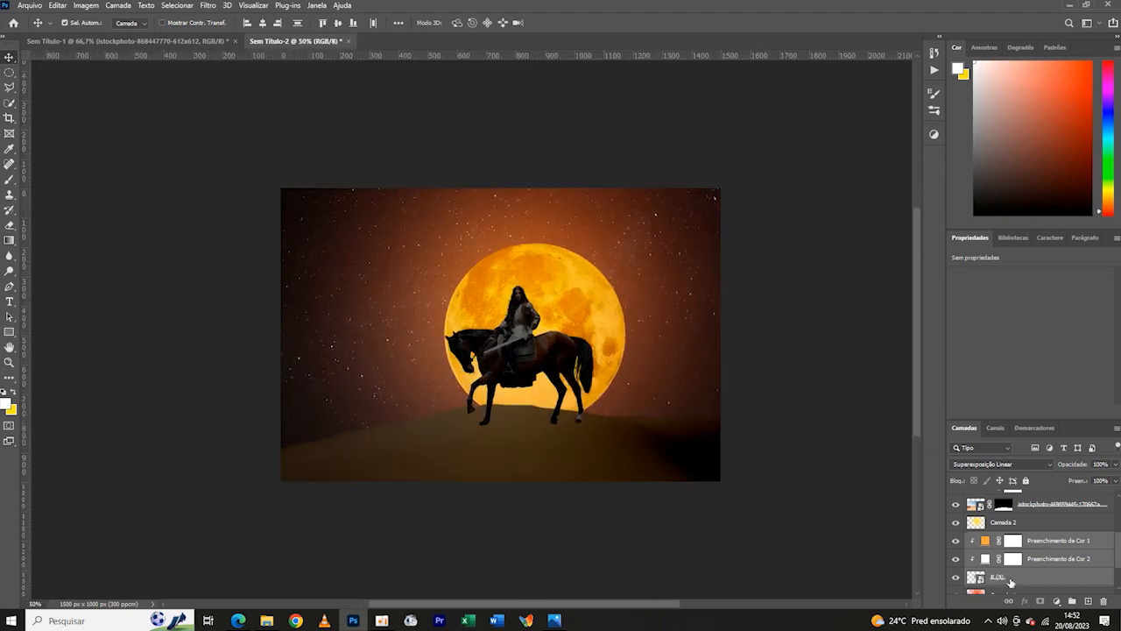
# - Nudge the selected moon and its colour fills slightly left behind the rider
pyautogui.hotkey('shift', 'Left')
pyautogui.hotkey('shift', 'Left')
pyautogui.hotkey('ctrl', '-')
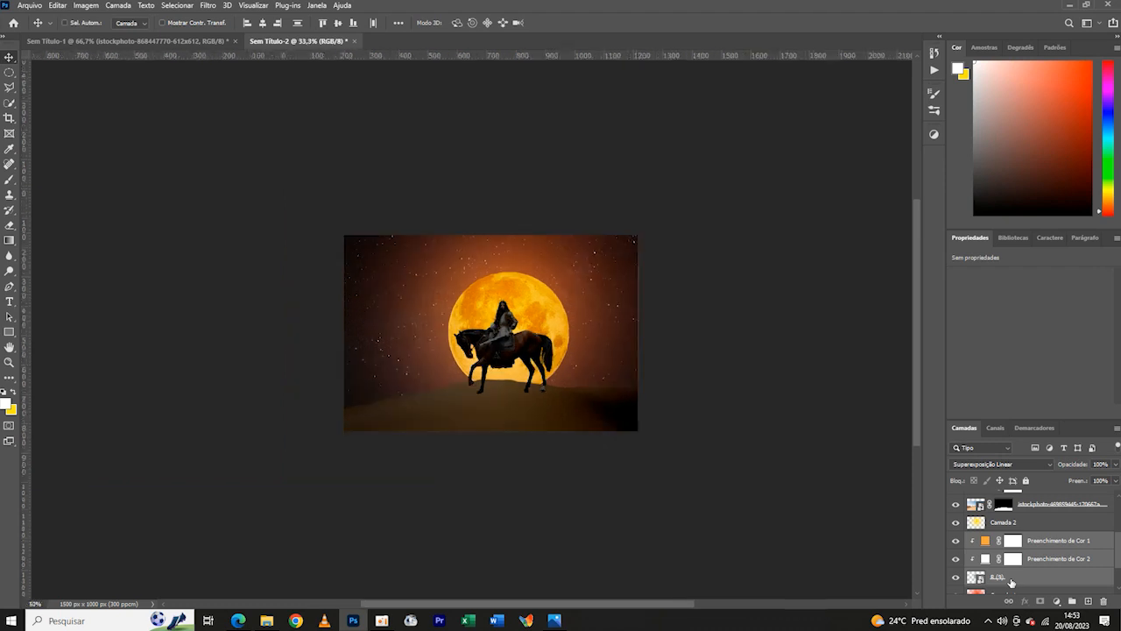
# - Compare the composite with the yellow moon glow and the soft-light glow above the dune hidden and shown
pyautogui.hotkey('ctrl', '+')
pyautogui.hotkey('ctrl', '-')
pyautogui.hotkey('ctrl', '+')
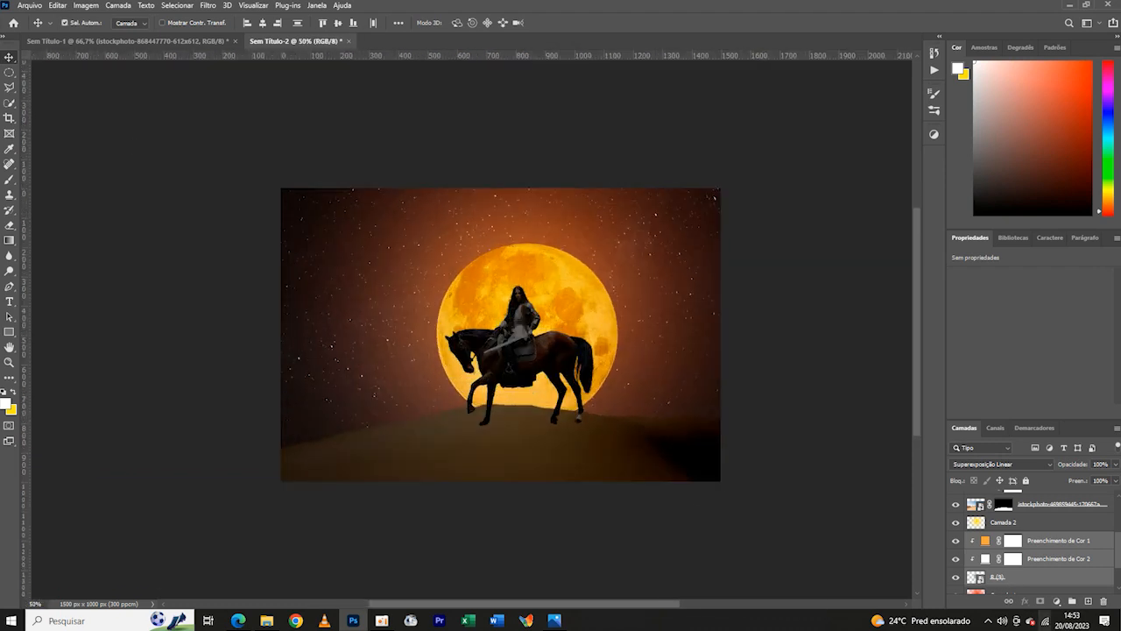
pyautogui.scroll(-3, 1069, 555)
pyautogui.click(1069, 552)
pyautogui.scroll(5, 1083, 525)
pyautogui.scroll(-2, 962, 563)
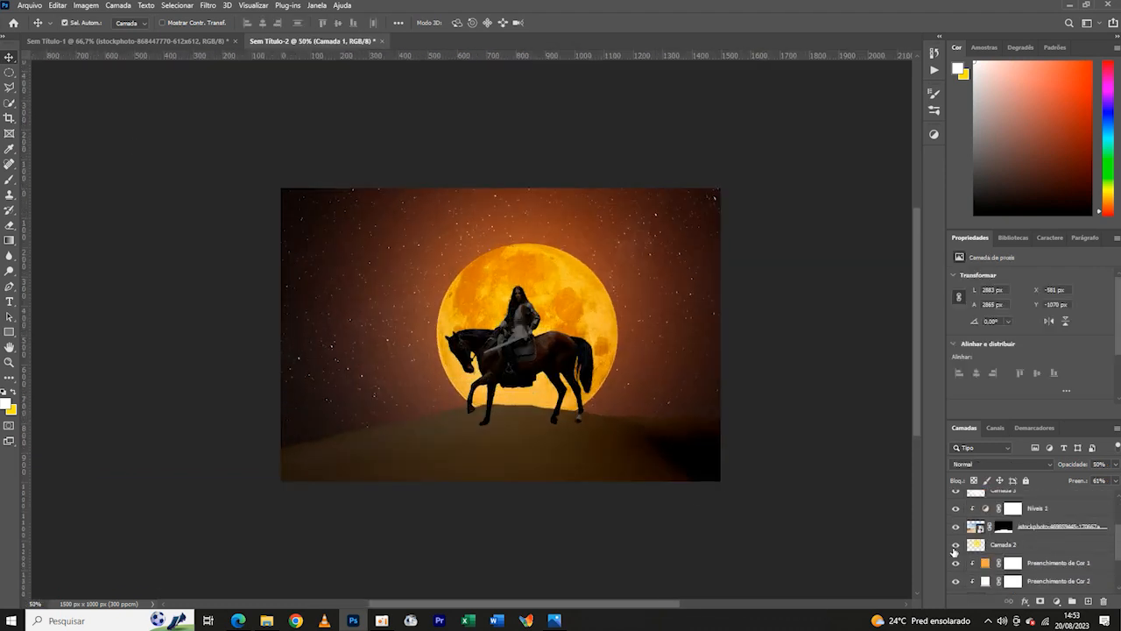
pyautogui.click(955, 546)
pyautogui.click(955, 545)
pyautogui.scroll(-1, 991, 557)
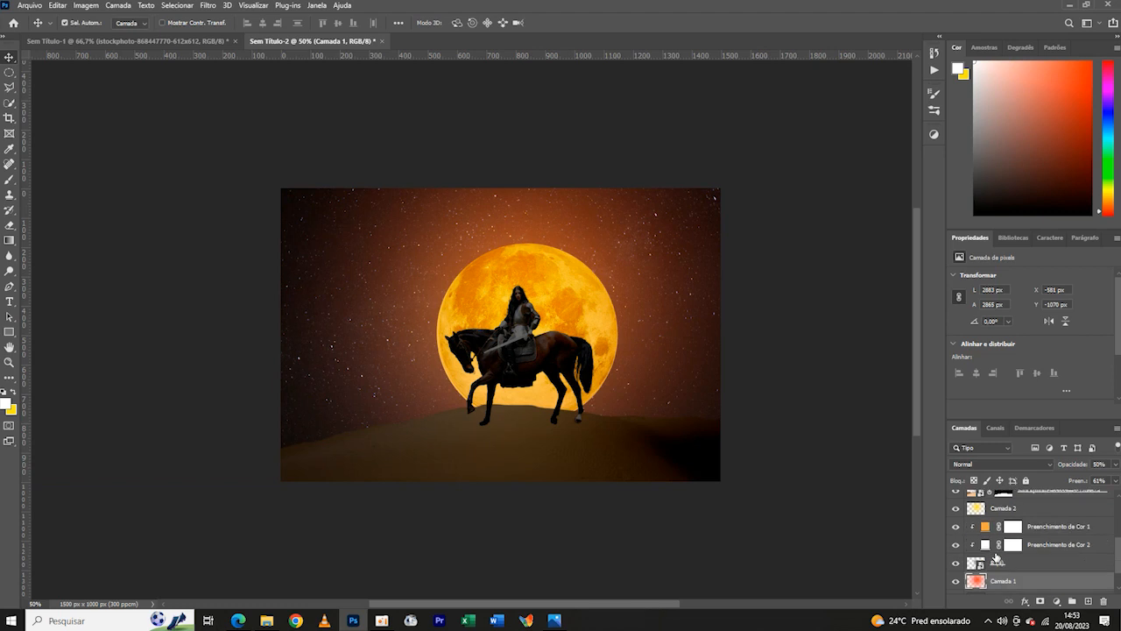
pyautogui.moveTo(1120, 557); pyautogui.dragTo(1119, 549)
pyautogui.click(953, 533)
pyautogui.click(954, 532)
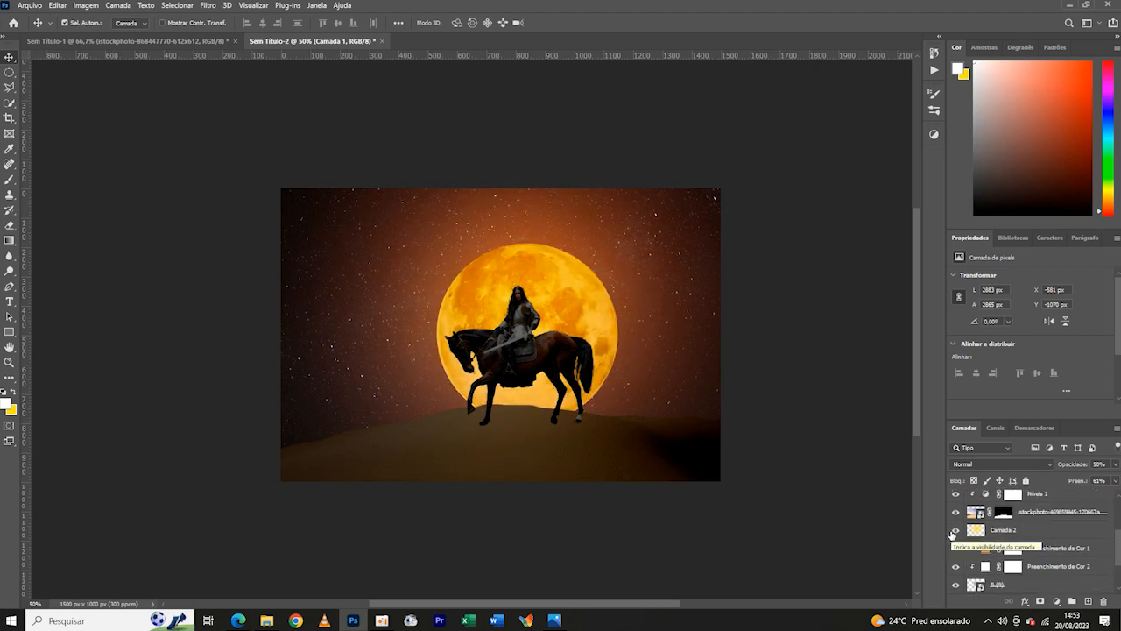
pyautogui.scroll(2, 956, 529)
pyautogui.click(952, 515)
pyautogui.click(952, 517)
# - Delete the soft-light glow layer above the dune's levels adjustment and add an empty layer in its place
pyautogui.click(1008, 515)
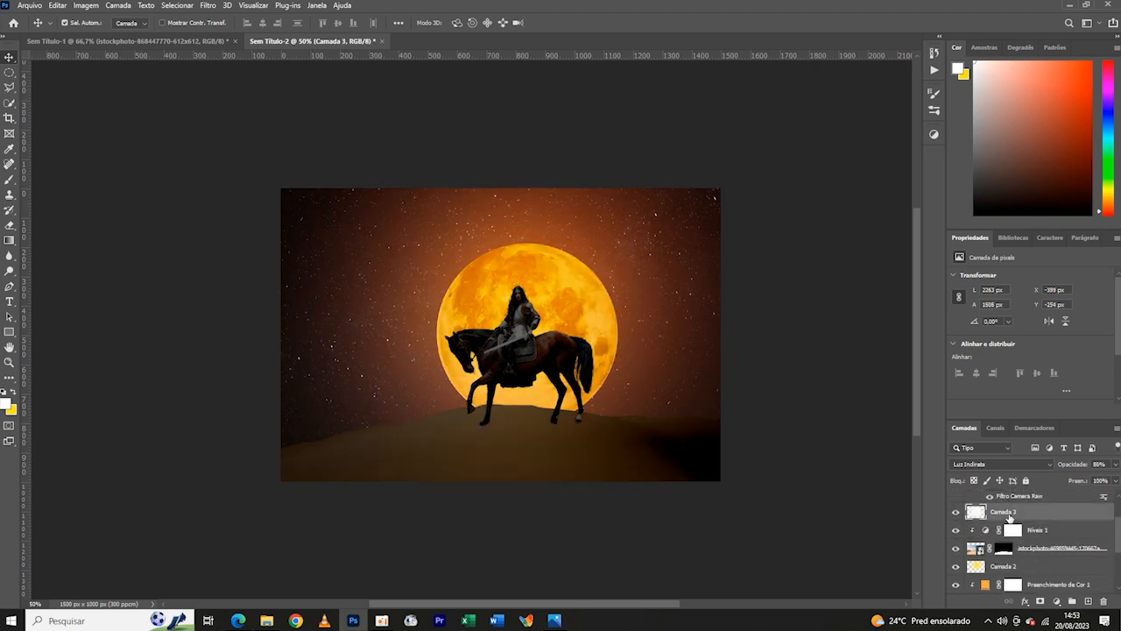
pyautogui.press('Delete')
pyautogui.click(1087, 600)
pyautogui.scroll(1, 1068, 569)
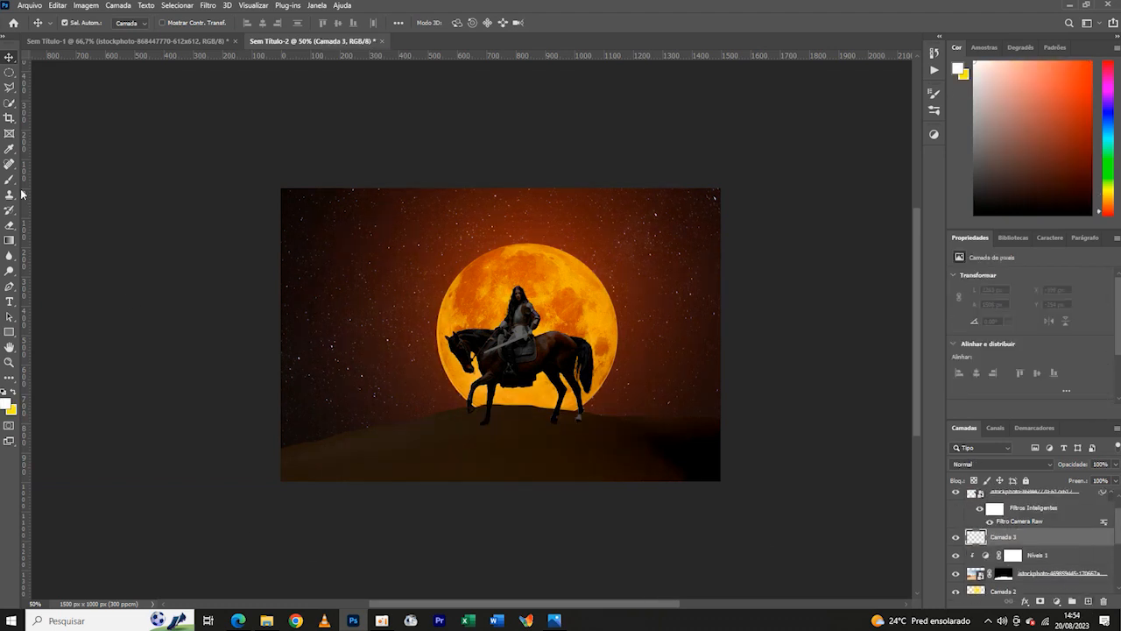
# - Paint a soft round dab in orange #ff5c24, about 648 px wide, over the moon and blend its layer as Linear Dodge (Add)
pyautogui.press('b')
pyautogui.press('x')
pyautogui.click(7, 403)
pyautogui.click(436, 282)
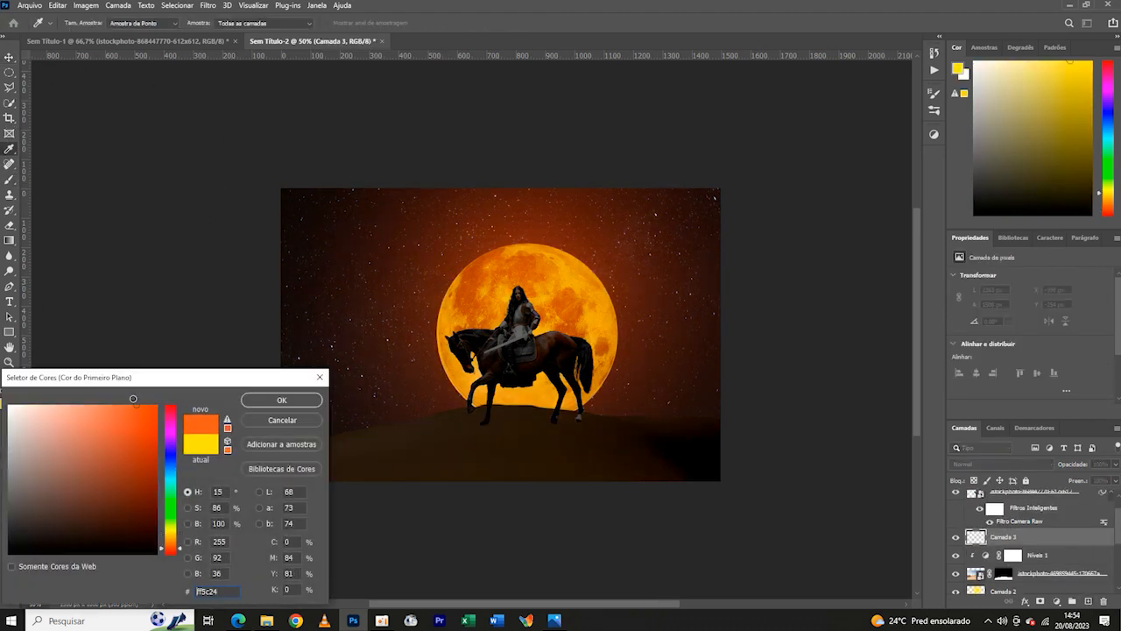
pyautogui.click(282, 401)
pyautogui.click(81, 23)
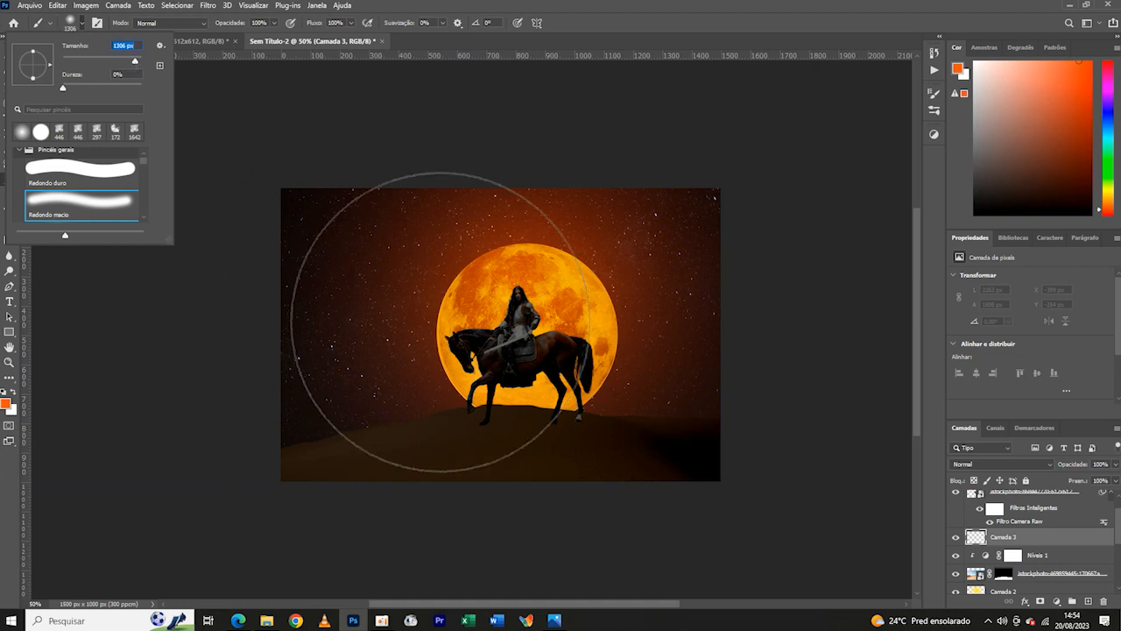
pyautogui.press('Return')
pyautogui.click(1001, 463)
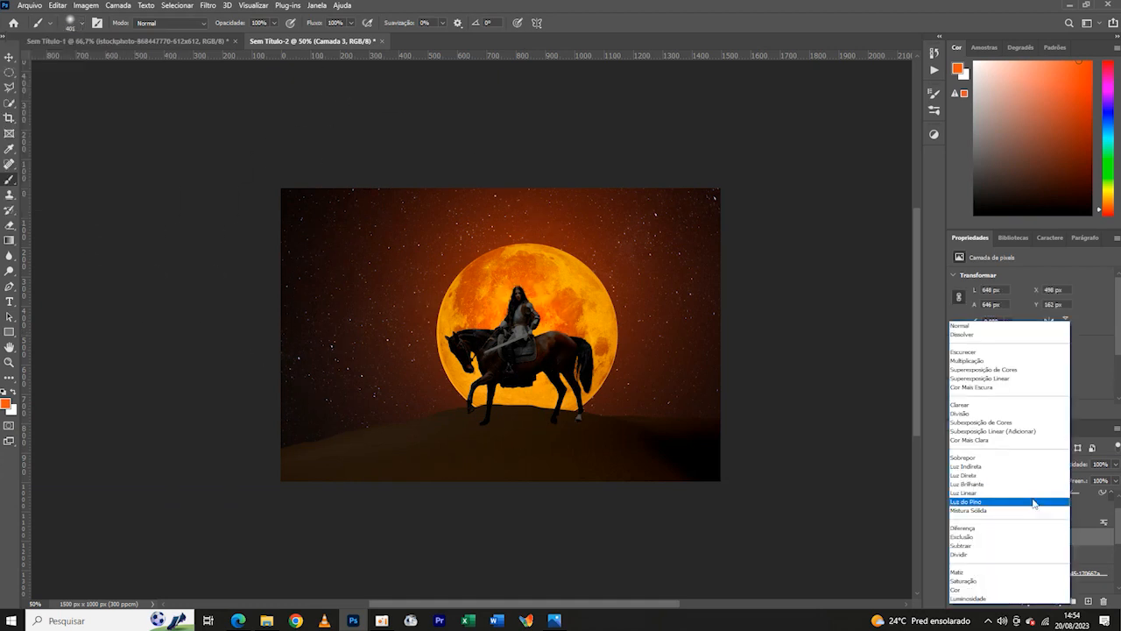
pyautogui.click(1004, 431)
# - Enlarge the orange glow proportionally to about 1654 × 1648 px so it spreads from the moon across the sky
pyautogui.hotkey('ctrl', 't')
pyautogui.moveTo(622, 329); pyautogui.dragTo(745, 280)
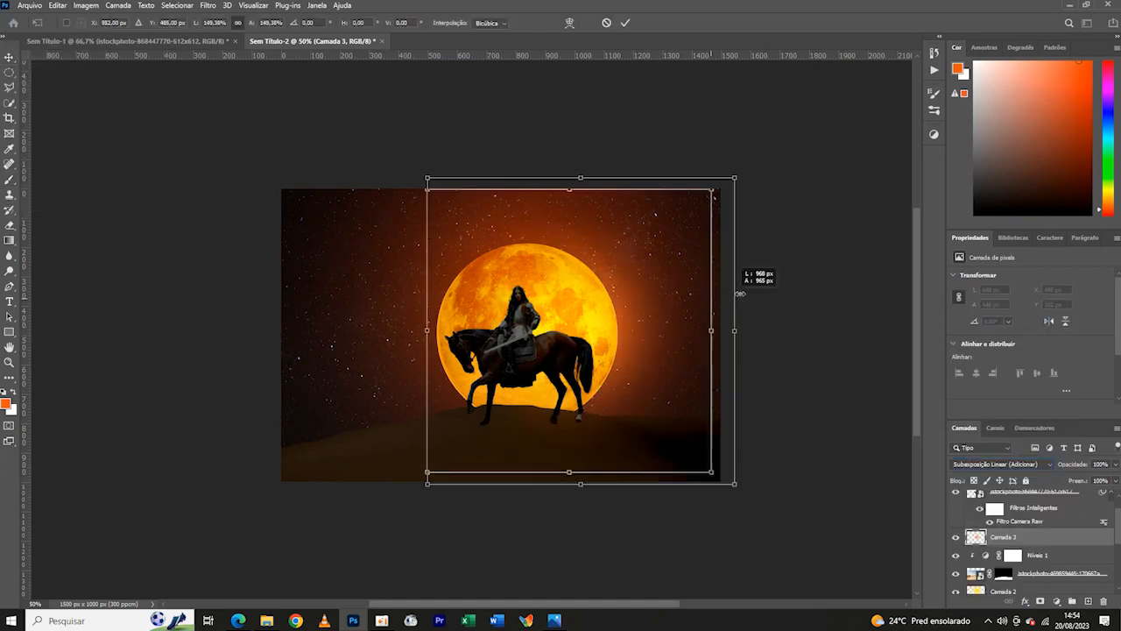
pyautogui.moveTo(424, 330); pyautogui.dragTo(297, 301)
pyautogui.hotkey('ctrl', '-')
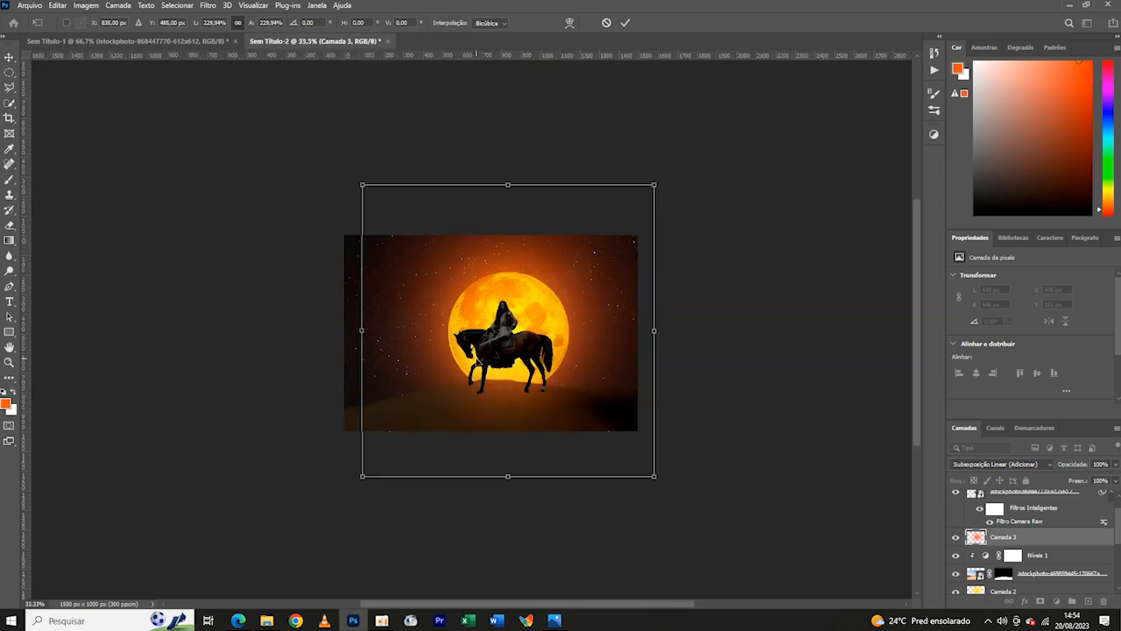
pyautogui.moveTo(363, 332); pyautogui.dragTo(336, 329)
pyautogui.moveTo(654, 331); pyautogui.dragTo(662, 330)
pyautogui.click(625, 23)
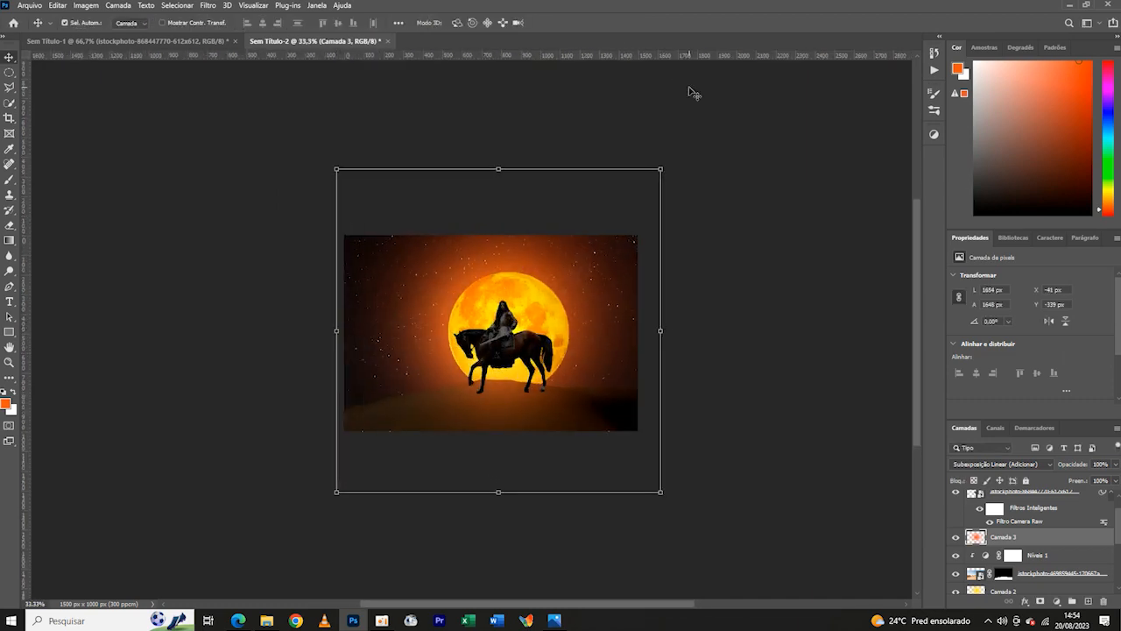
pyautogui.hotkey('ctrl', '+')
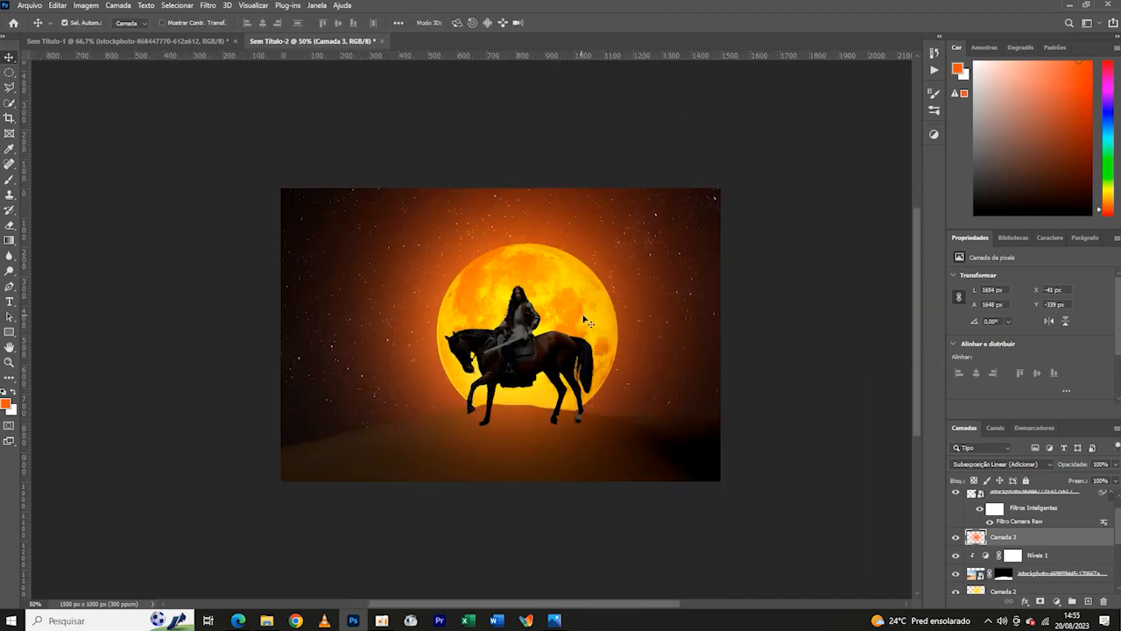
# - Widen the orange glow to 102.9% horizontally while keeping its height at 100%
pyautogui.hotkey('ctrl', 't')
pyautogui.hotkey('ctrl', '-')
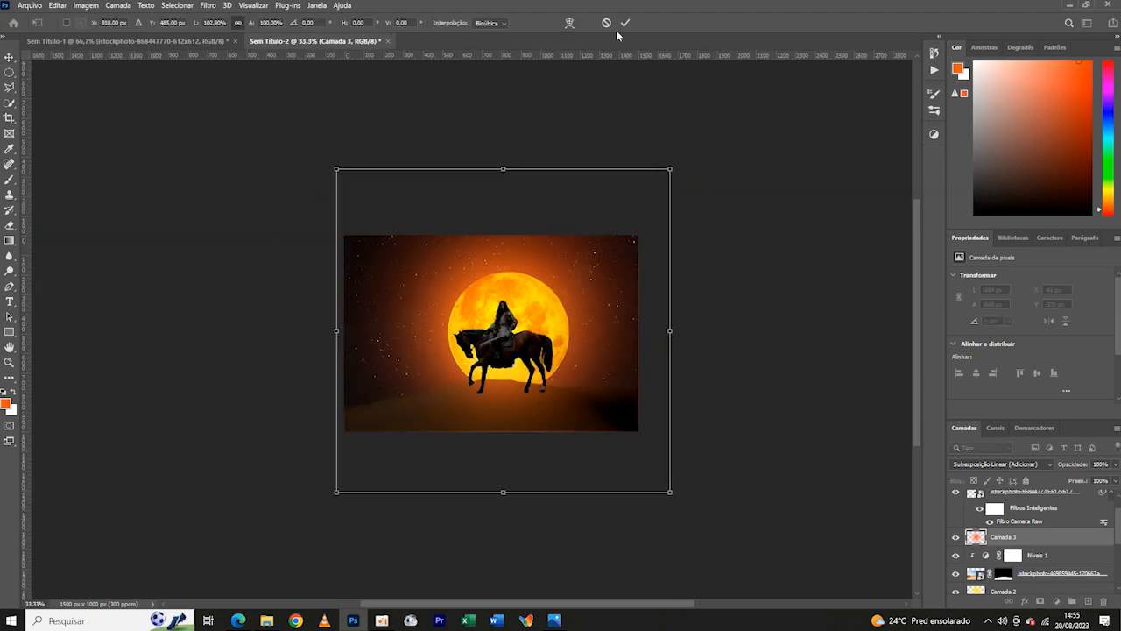
pyautogui.press('Return')
# - Add an empty layer at the top of the stack, above the rider's levels adjustment
pyautogui.click(1049, 559)
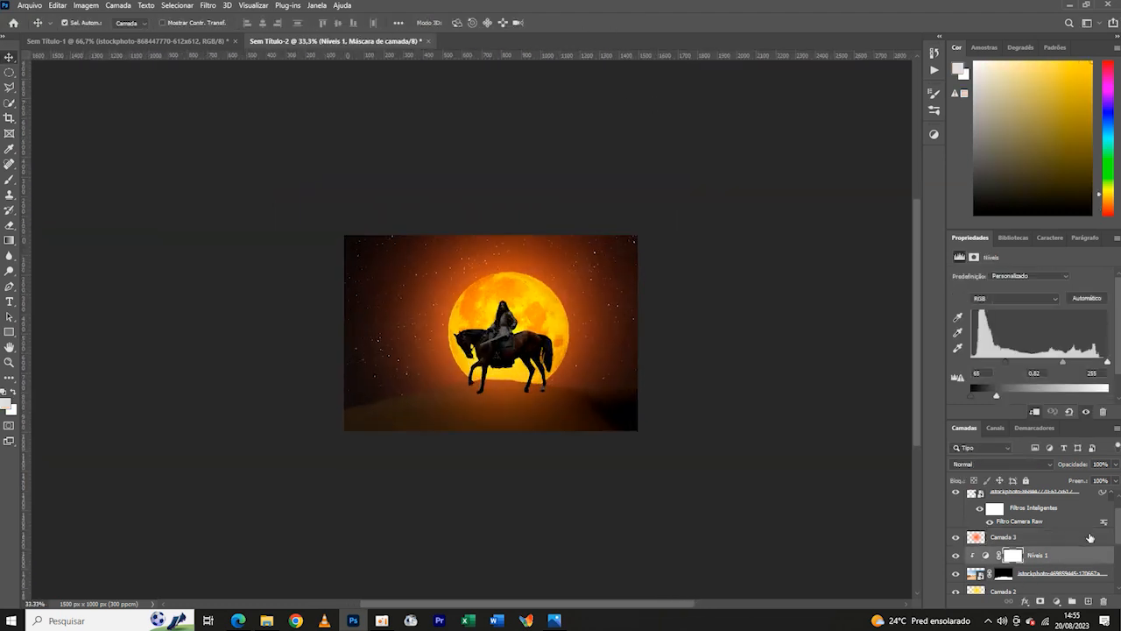
pyautogui.moveTo(1118, 525); pyautogui.dragTo(1118, 510)
pyautogui.click(1068, 502)
pyautogui.click(1088, 601)
# - Set up a soft round brush of 446 px with black as the foreground colour
pyautogui.click(9, 178)
pyautogui.click(81, 24)
pyautogui.click(13, 393)
pyautogui.click(6, 404)
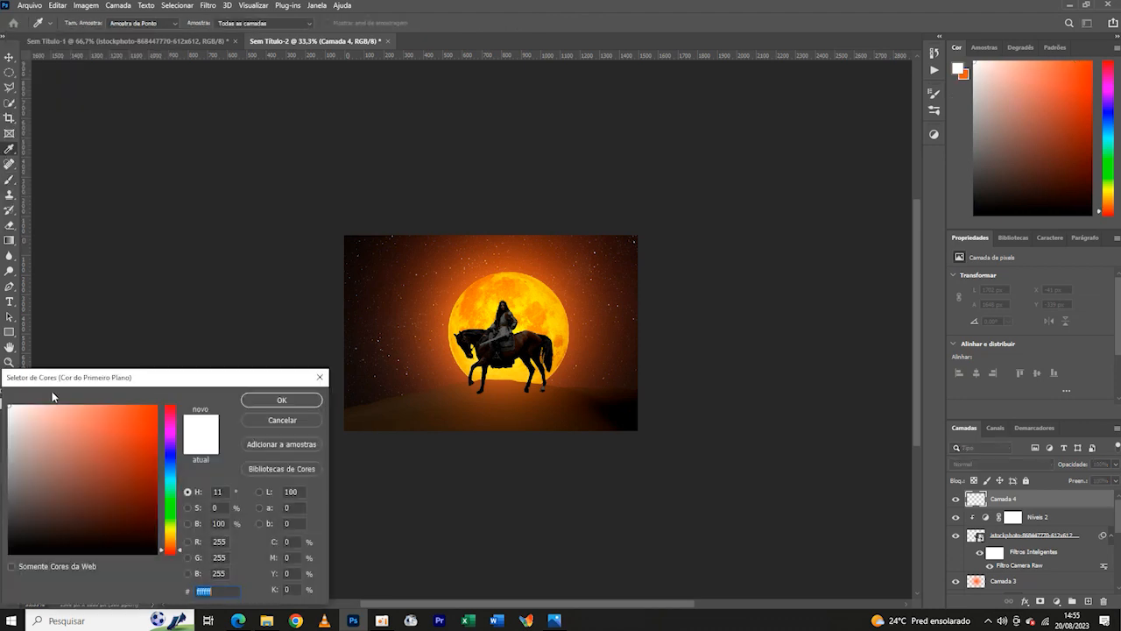
pyautogui.click(281, 400)
pyautogui.click(81, 25)
pyautogui.click(430, 333)
pyautogui.hotkey('ctrl', '+')
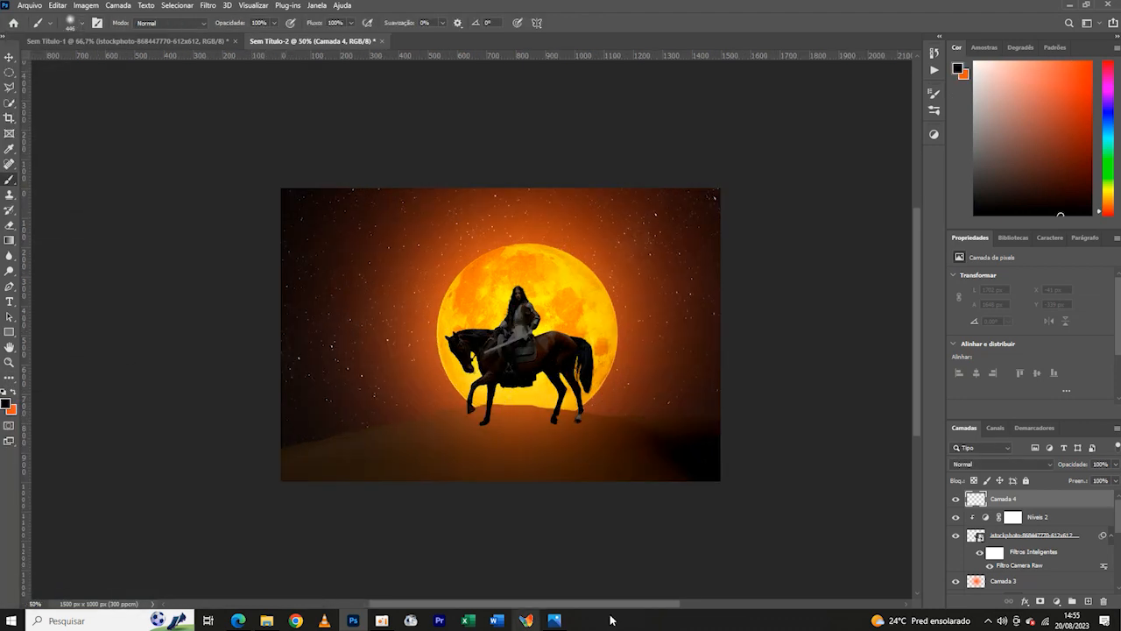
# - Darken the lower edge of the canvas with soft black strokes and reduce the layer's fill to 69%
pyautogui.moveTo(706, 532)
pyautogui.mouseDown()
pyautogui.moveTo(409, 535)
pyautogui.moveTo(171, 500)
pyautogui.mouseUp()
pyautogui.hotkey('ctrl', '-')
pyautogui.hotkey('ctrl', '-')
pyautogui.hotkey('ctrl', '-')
pyautogui.hotkey('ctrl', '+')
pyautogui.hotkey('ctrl', '+')
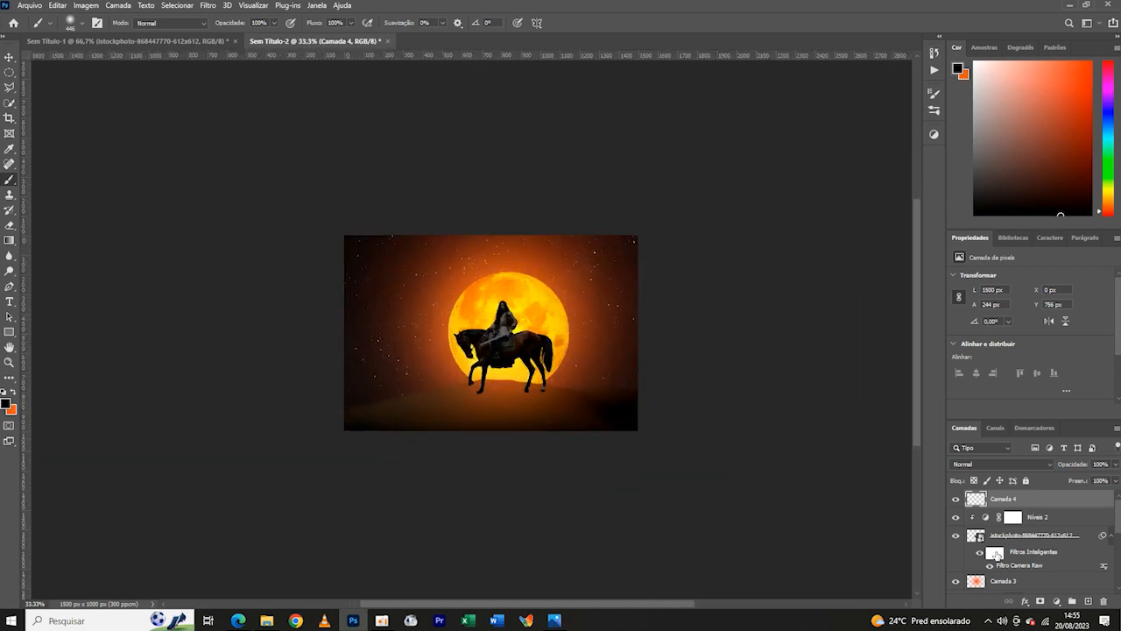
pyautogui.hotkey('ctrl', '+')
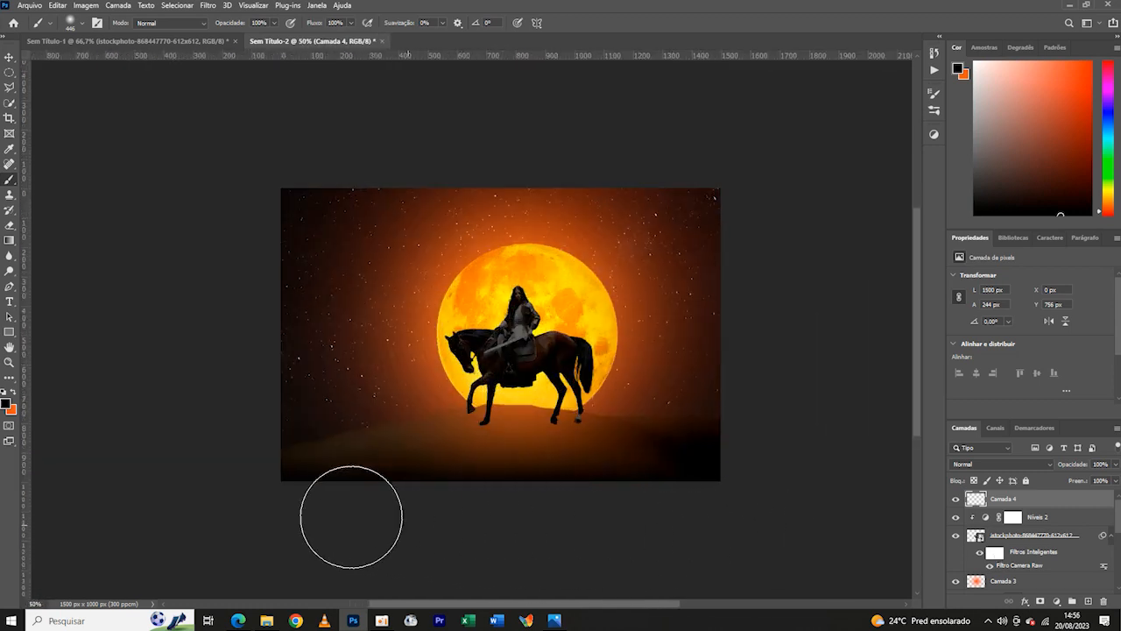
pyautogui.hotkey('ctrl', '-')
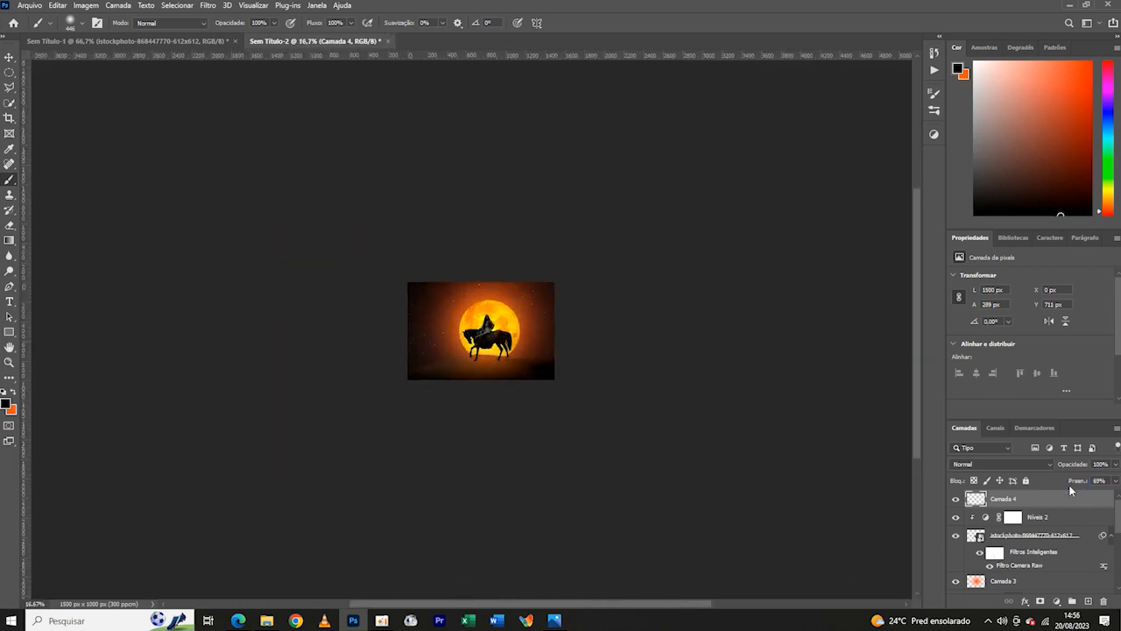
# - Flatten the soft brush into a horizontal ellipse and add an empty layer directly above the rider's levels adjustment
pyautogui.click(1013, 517)
pyautogui.click(77, 25)
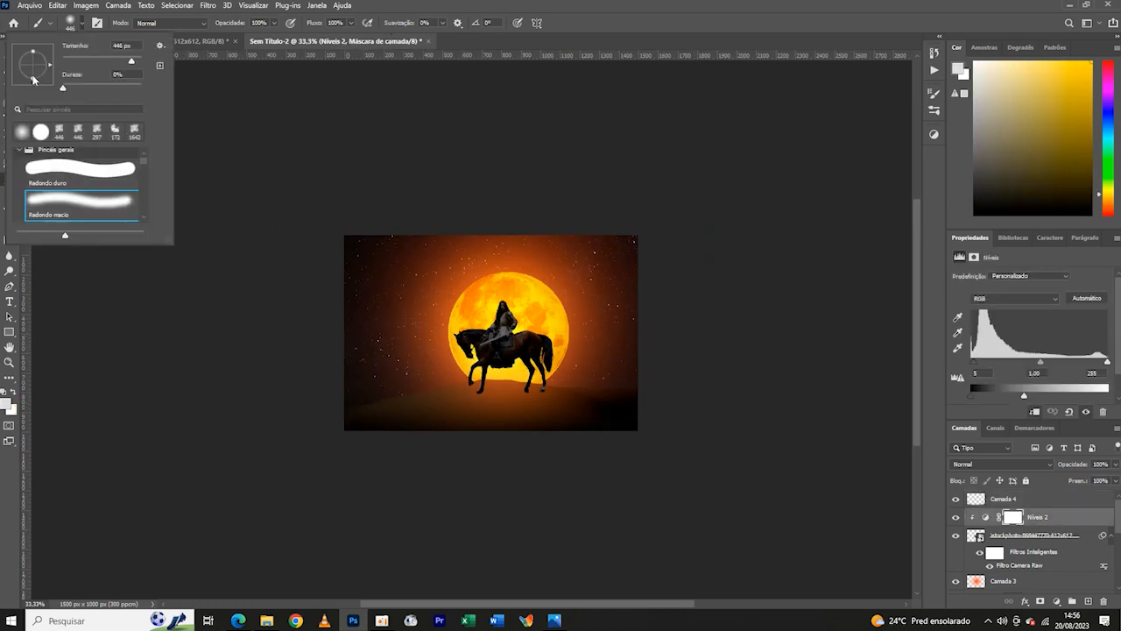
pyautogui.click(13, 393)
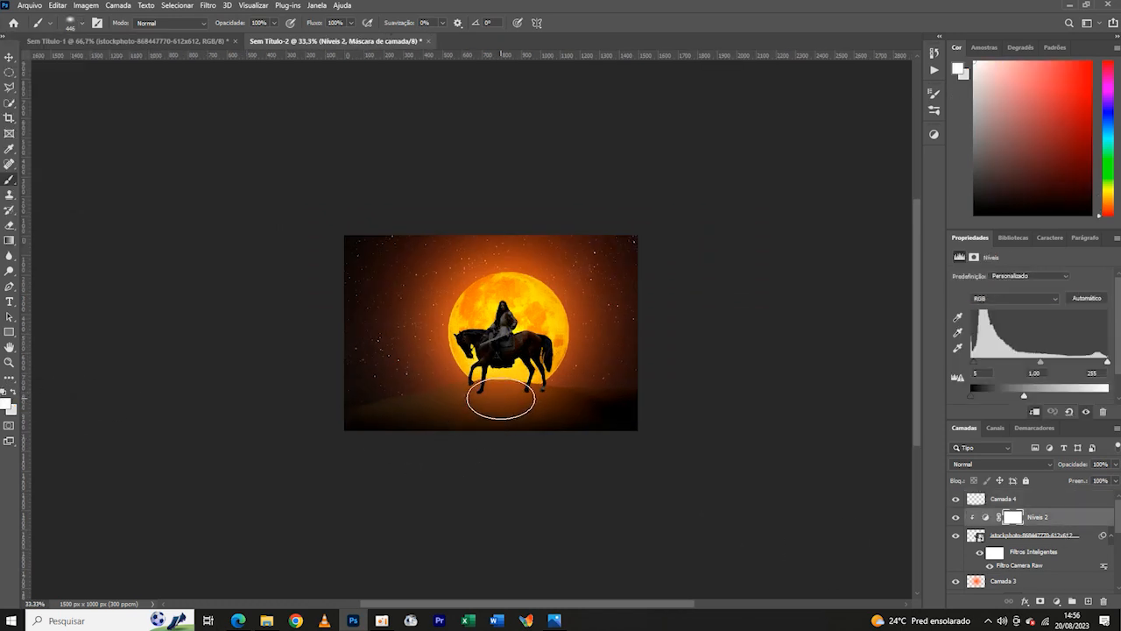
pyautogui.click(1087, 601)
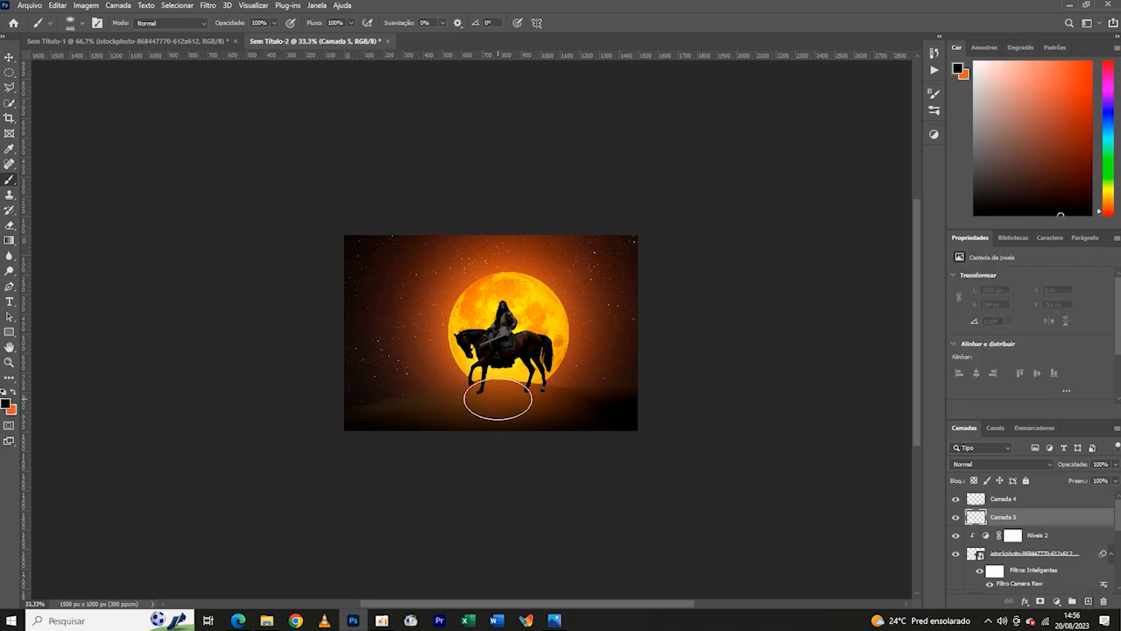
# - Undo the black dab, paint a white elliptical one about 735 × 371 px on the dune beneath the horse, and blend it as Overlay
pyautogui.click(502, 400)
pyautogui.hotkey('ctrl', 'z')
pyautogui.click(6, 404)
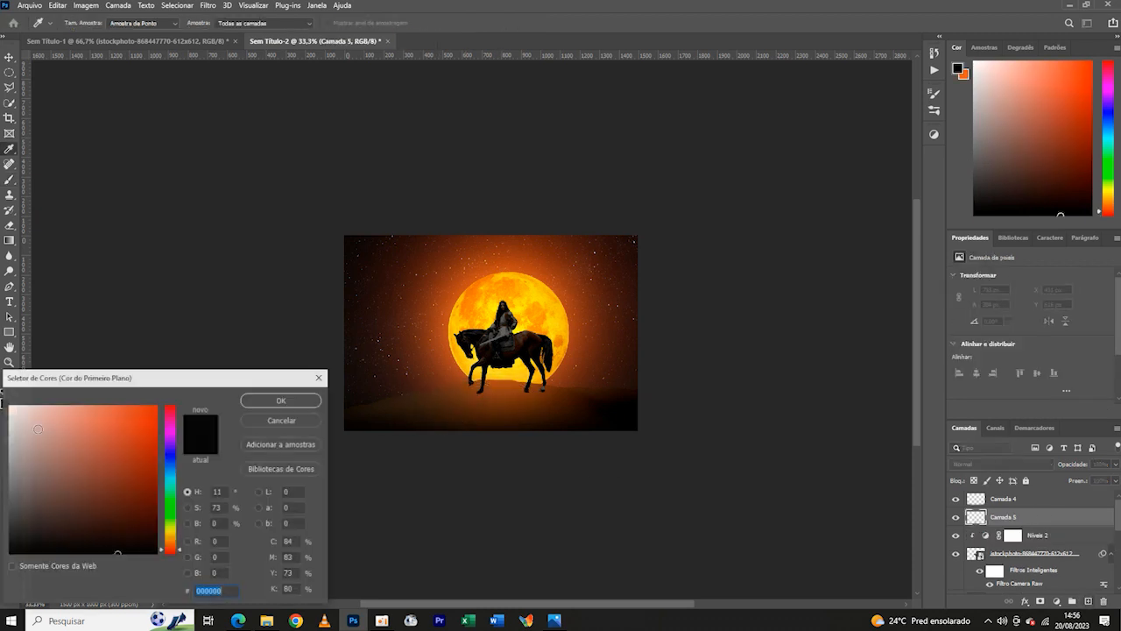
pyautogui.click(9, 406)
pyautogui.click(281, 400)
pyautogui.click(501, 403)
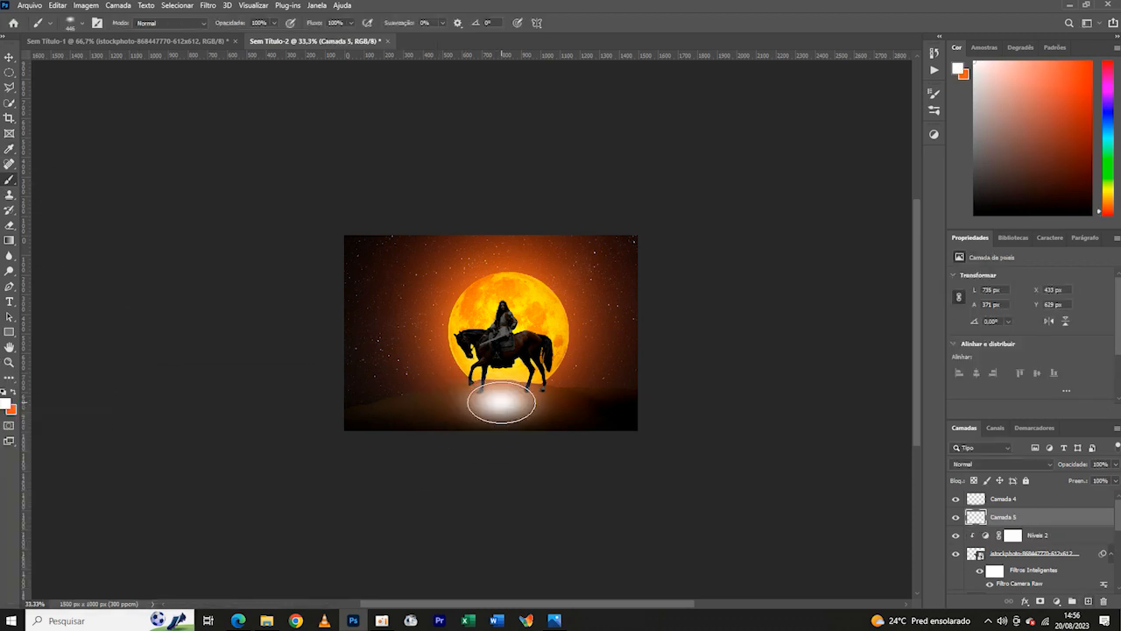
pyautogui.click(1054, 466)
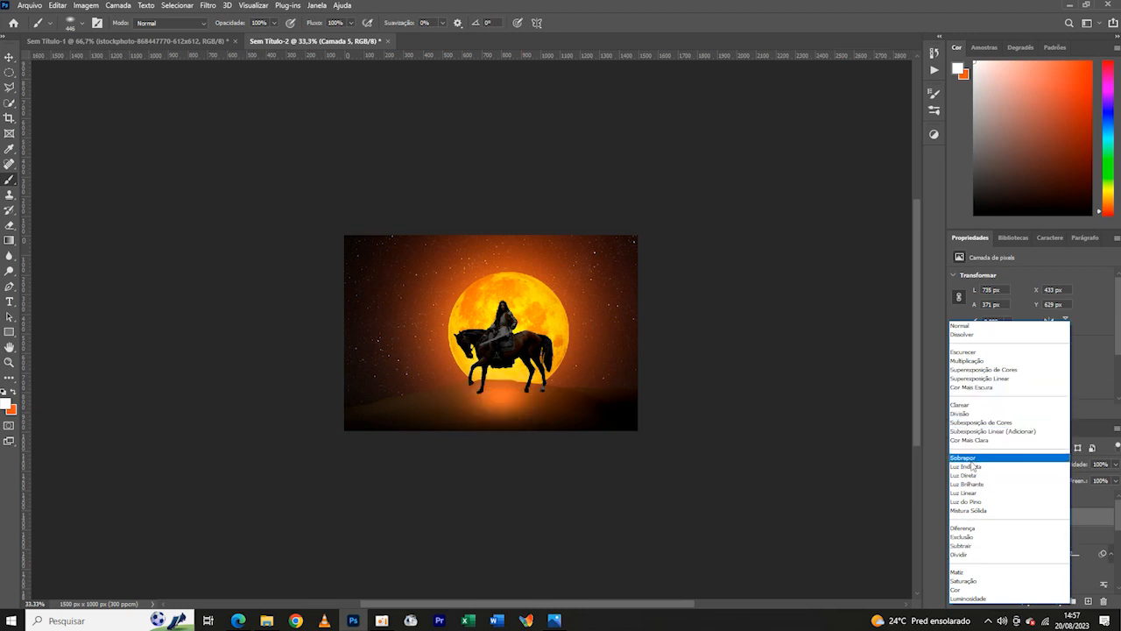
pyautogui.click(971, 458)
# - Stretch the light patch beneath the horse across the dune to about 1742 × 615 px
pyautogui.hotkey('ctrl', 't')
pyautogui.hotkey('ctrl', '+')
pyautogui.moveTo(388, 459); pyautogui.dragTo(348, 470)
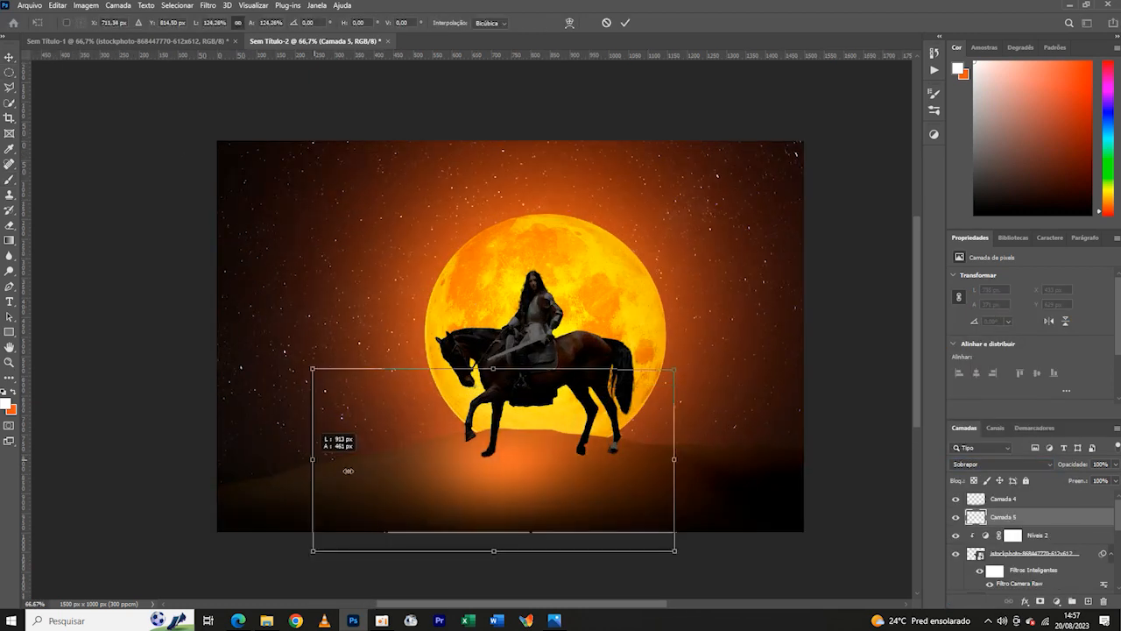
pyautogui.moveTo(675, 459); pyautogui.dragTo(791, 458)
pyautogui.moveTo(521, 474); pyautogui.dragTo(536, 473)
pyautogui.moveTo(328, 458); pyautogui.dragTo(235, 459)
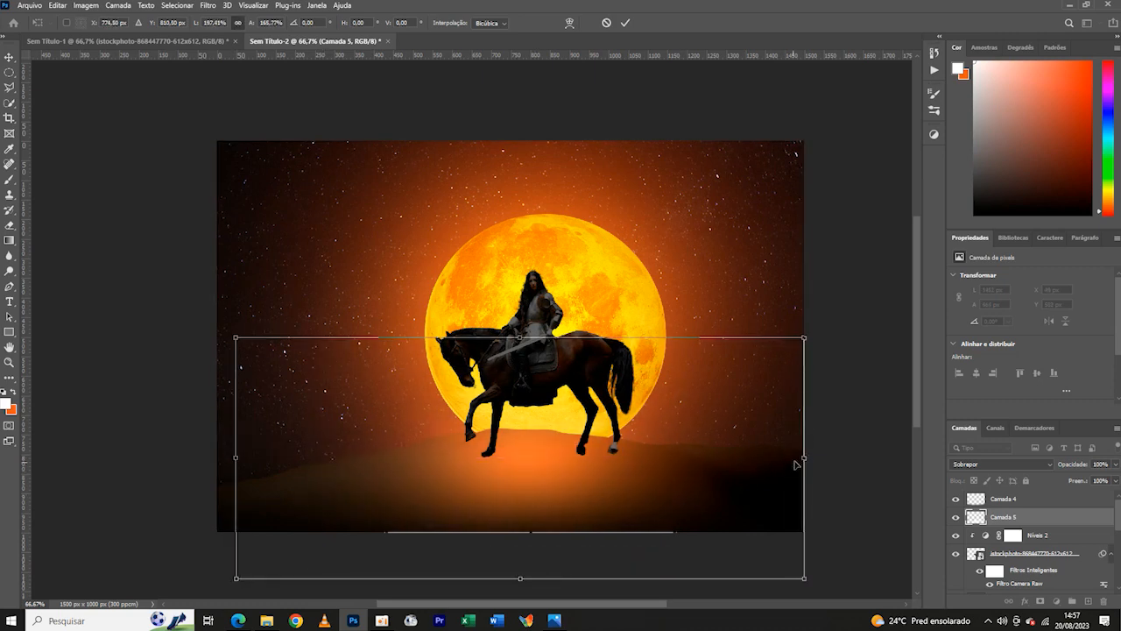
pyautogui.moveTo(804, 458); pyautogui.dragTo(909, 460)
pyautogui.hotkey('ctrl', '-')
pyautogui.hotkey('ctrl', '-')
pyautogui.hotkey('ctrl', '-')
pyautogui.hotkey('ctrl', '+')
# - Reduce the dune light layer to 48% opacity and 92% fill, and apply its transformation
pyautogui.moveTo(1079, 470)
pyautogui.mouseDown()
pyautogui.moveTo(1066, 469)
pyautogui.moveTo(1080, 482)
pyautogui.moveTo(1083, 466)
pyautogui.mouseUp()
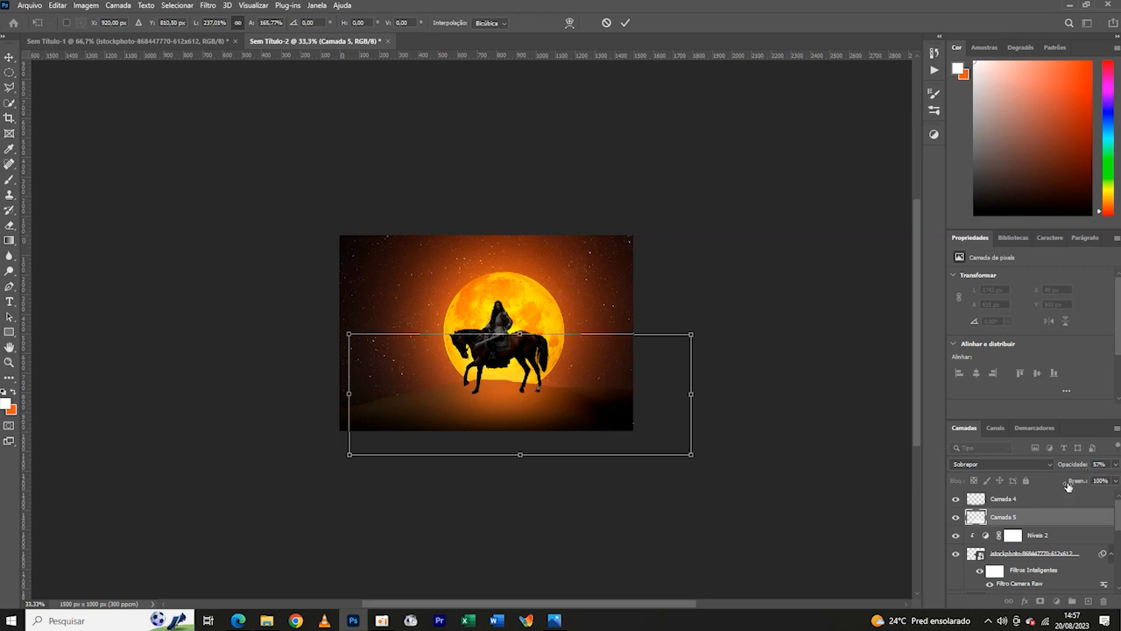
pyautogui.hotkey('ctrl', '-')
pyautogui.hotkey('ctrl', '+')
pyautogui.hotkey('ctrl', '-')
pyautogui.hotkey('ctrl', '-')
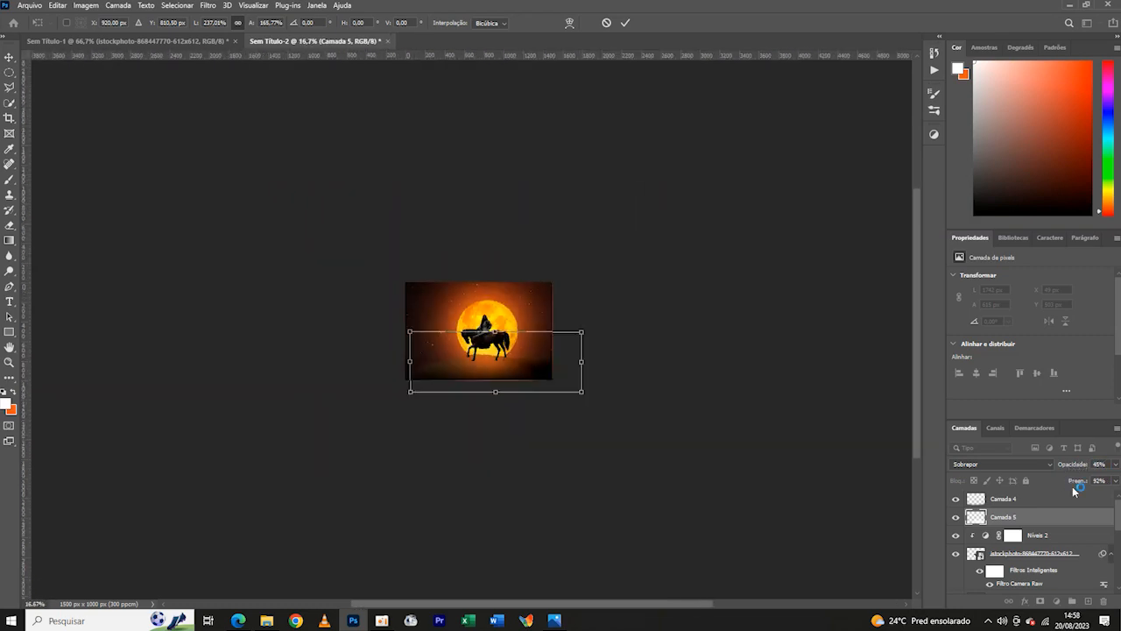
pyautogui.hotkey('ctrl', '+')
pyautogui.hotkey('ctrl', '+')
pyautogui.hotkey('ctrl', '-')
pyautogui.hotkey('ctrl', '+')
pyautogui.hotkey('ctrl', '+')
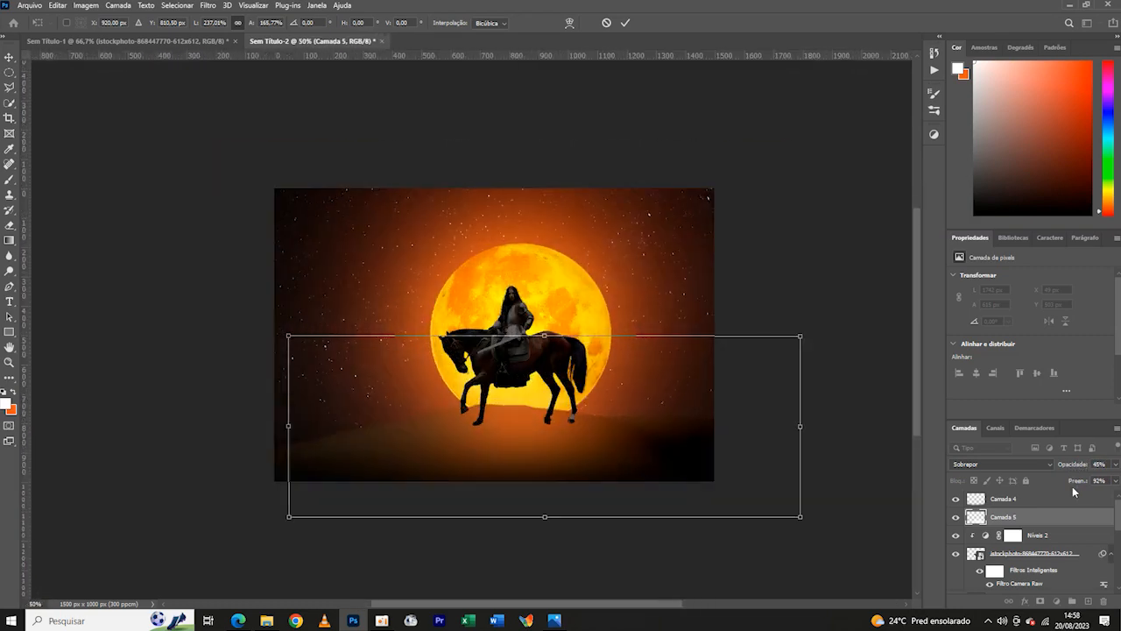
pyautogui.click(625, 23)
pyautogui.hotkey('ctrl', '-')
pyautogui.hotkey('ctrl', '+')
pyautogui.hotkey('ctrl', '-')
pyautogui.hotkey('ctrl', '+')
pyautogui.hotkey('ctrl', '+')
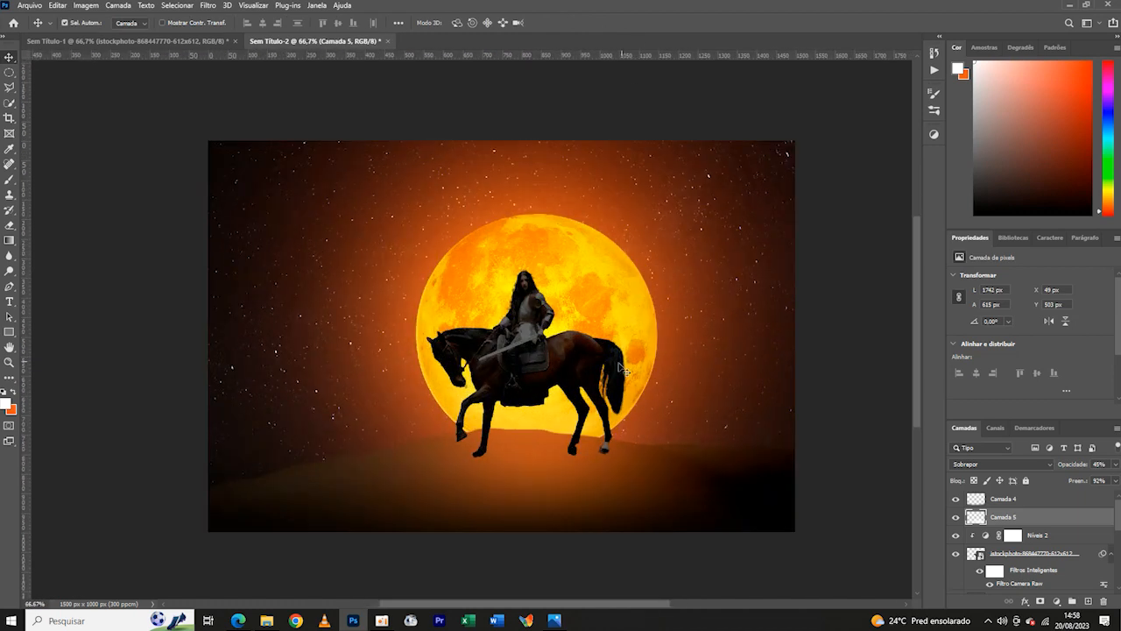
# - Raise the shadow input of the rider's levels adjustment to 14 to deepen the blacks
pyautogui.click(558, 364)
pyautogui.click(988, 535)
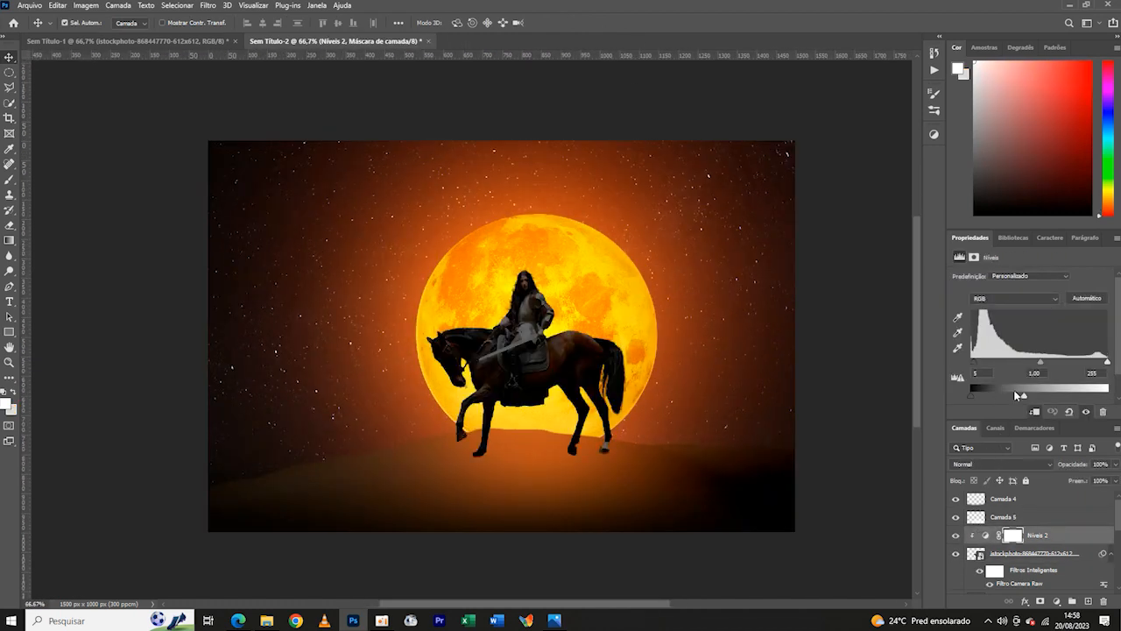
pyautogui.hotkey('ctrl', '-')
pyautogui.hotkey('ctrl', '-')
pyautogui.hotkey('ctrl', '-')
pyautogui.hotkey('ctrl', '+')
pyautogui.hotkey('ctrl', '+')
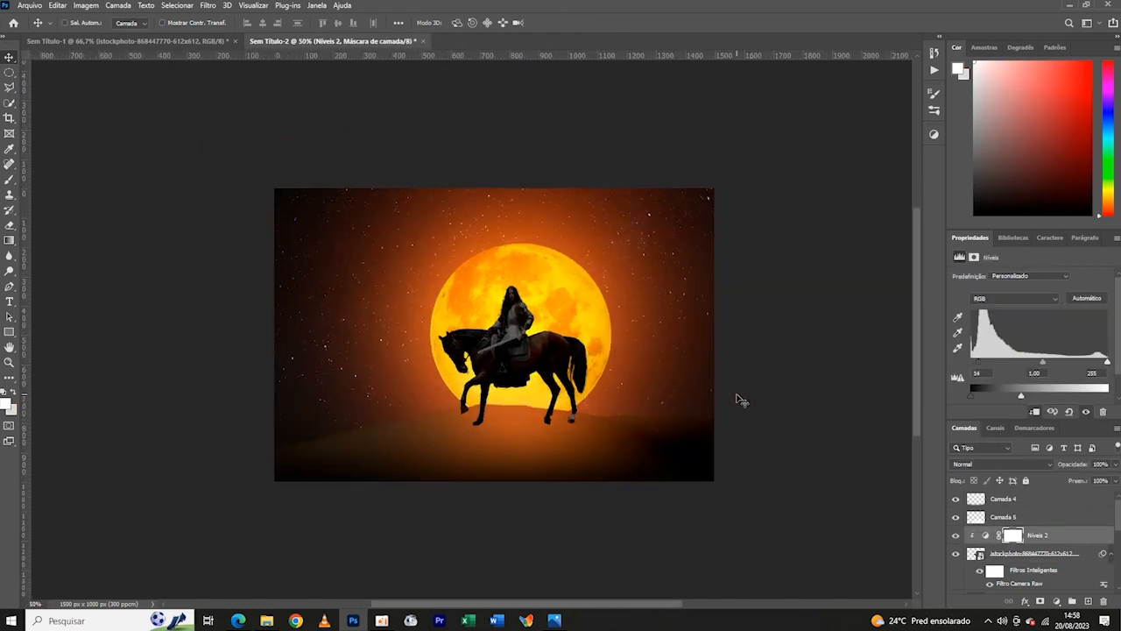
# - Create a new layer above the rider's levels adjustment and brush a thin white rim light along the top of the horse's neck
pyautogui.click(1087, 601)
pyautogui.press('b')
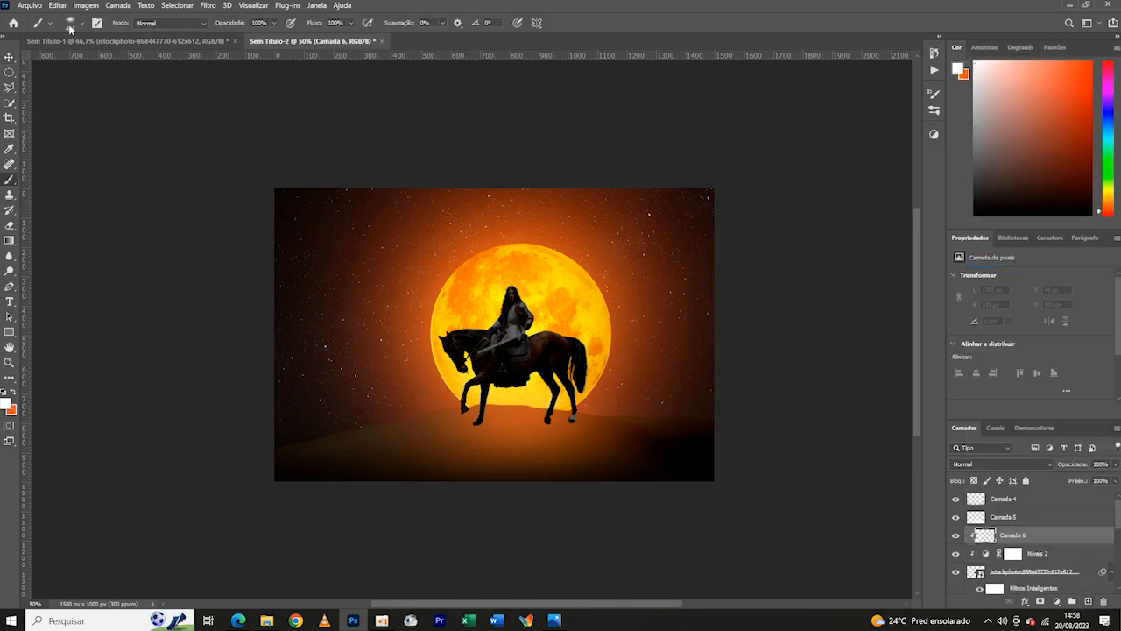
pyautogui.click(72, 23)
pyautogui.hotkey('ctrl', '+')
pyautogui.hotkey('ctrl', '+')
pyautogui.hotkey('ctrl', '+')
pyautogui.hotkey('ctrl', '+')
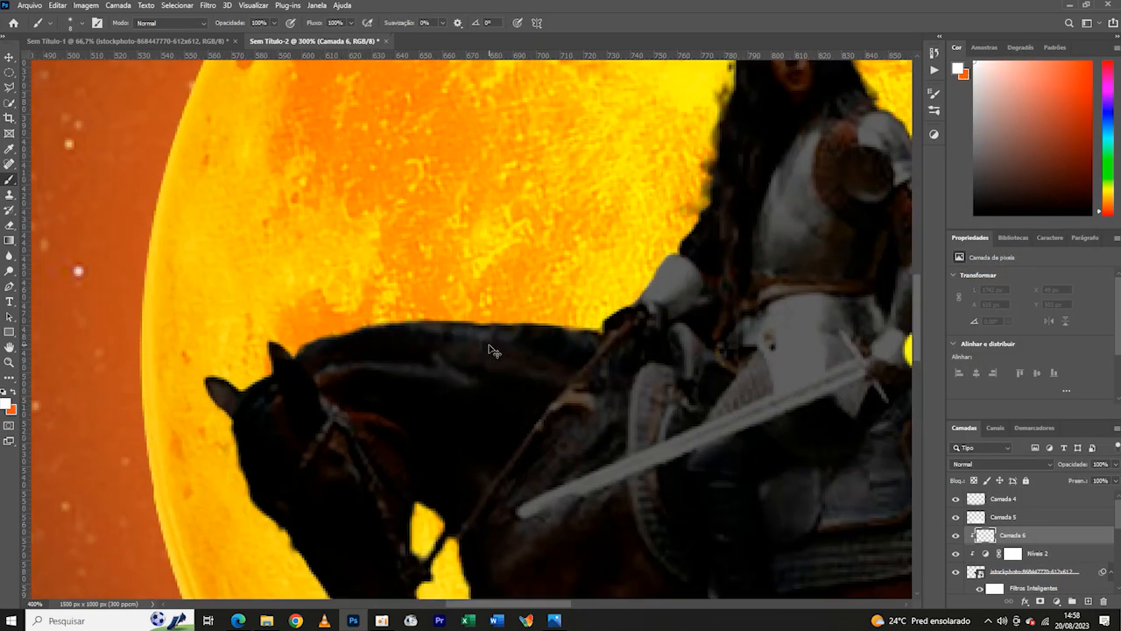
pyautogui.moveTo(336, 324)
pyautogui.mouseDown()
pyautogui.moveTo(572, 319)
pyautogui.moveTo(338, 314)
pyautogui.moveTo(413, 311)
pyautogui.moveTo(295, 324)
pyautogui.moveTo(324, 332)
pyautogui.mouseUp()
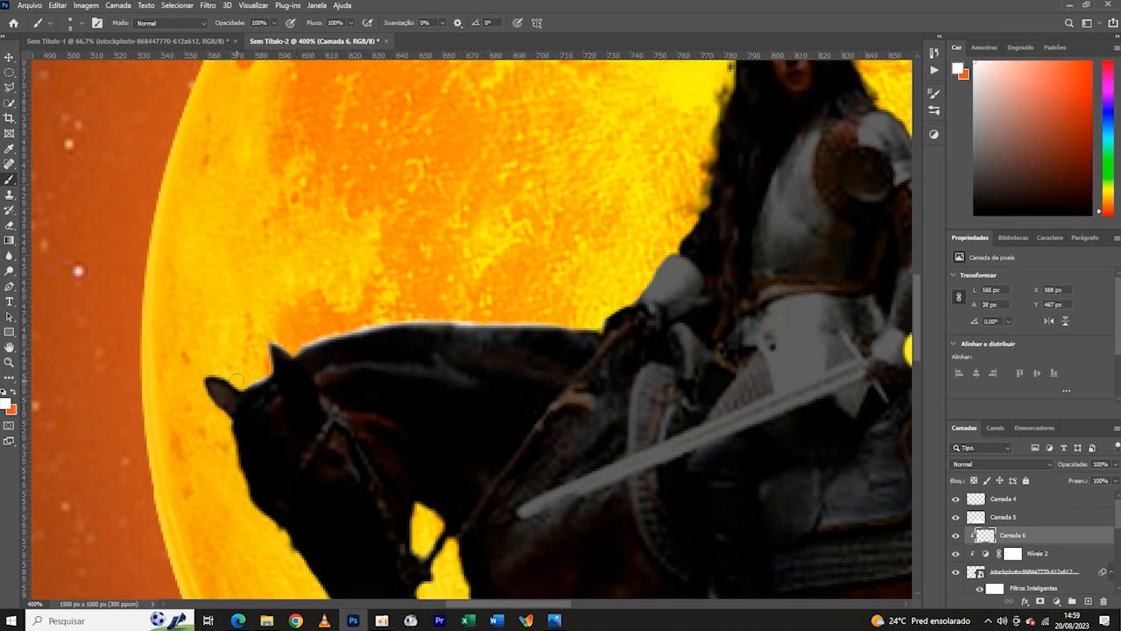
# - Paint the white rim light around the horse's ears, down its forehead and nose, and under the muzzle
pyautogui.moveTo(266, 367); pyautogui.dragTo(167, 372)
pyautogui.moveTo(226, 427); pyautogui.dragTo(451, 303)
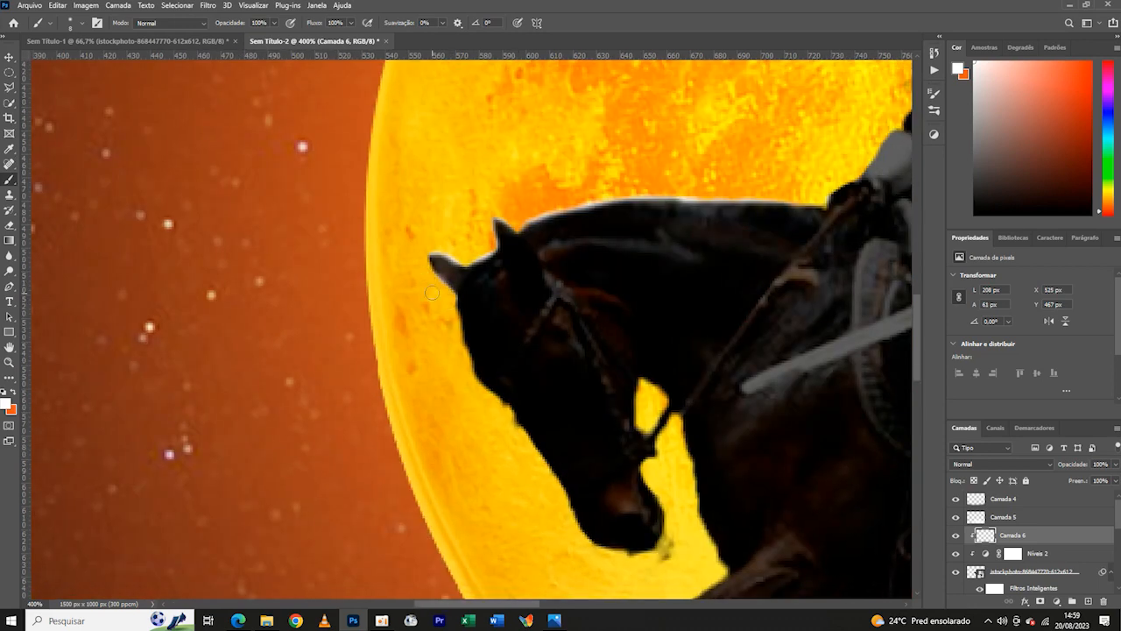
pyautogui.moveTo(456, 377); pyautogui.dragTo(449, 328)
pyautogui.moveTo(473, 386); pyautogui.dragTo(525, 435)
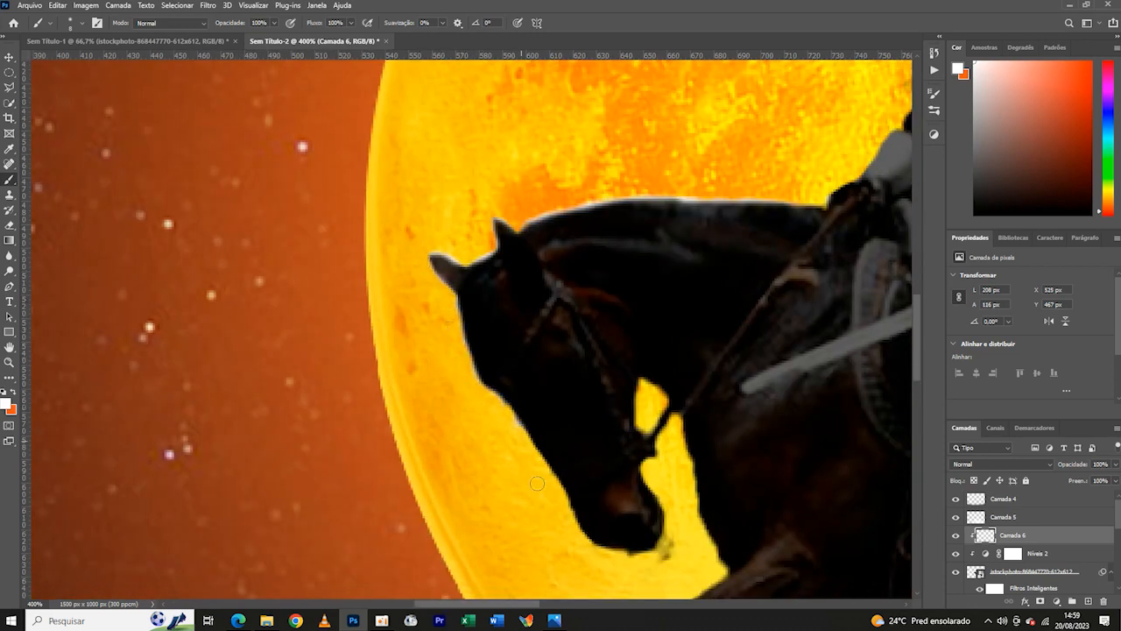
pyautogui.moveTo(537, 483); pyautogui.dragTo(488, 354)
pyautogui.moveTo(468, 286)
pyautogui.mouseDown()
pyautogui.moveTo(527, 410)
pyautogui.moveTo(490, 322)
pyautogui.mouseUp()
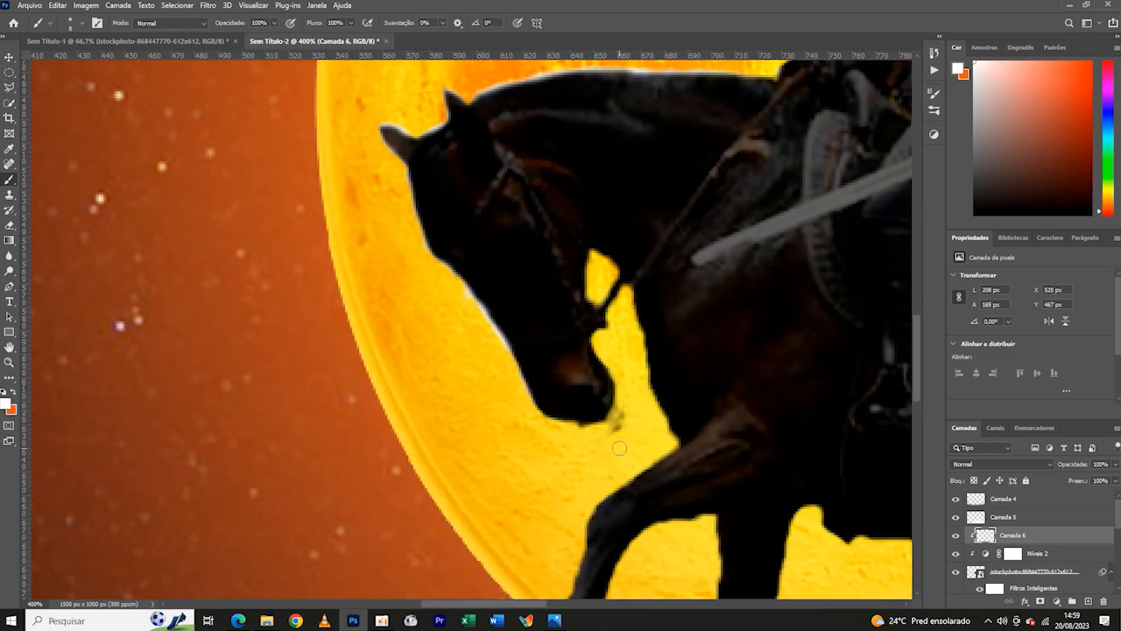
pyautogui.moveTo(576, 432); pyautogui.dragTo(510, 370)
# - Outline the gap under the horse's throat and the front of its chest with the white rim light
pyautogui.moveTo(674, 382); pyautogui.dragTo(501, 445)
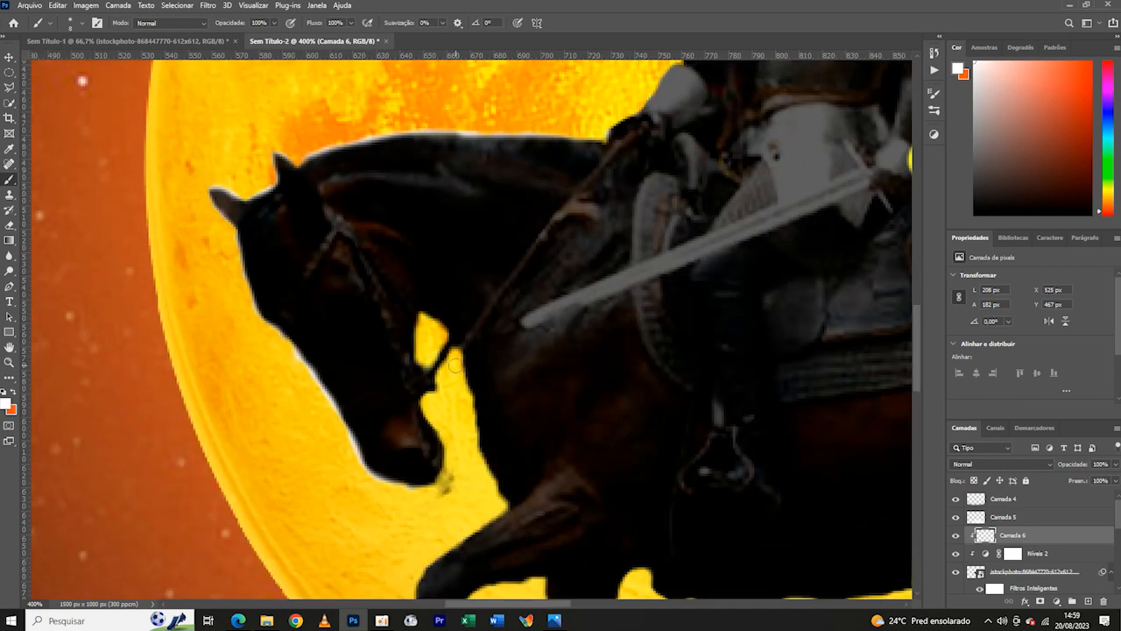
pyautogui.moveTo(431, 329); pyautogui.dragTo(423, 319)
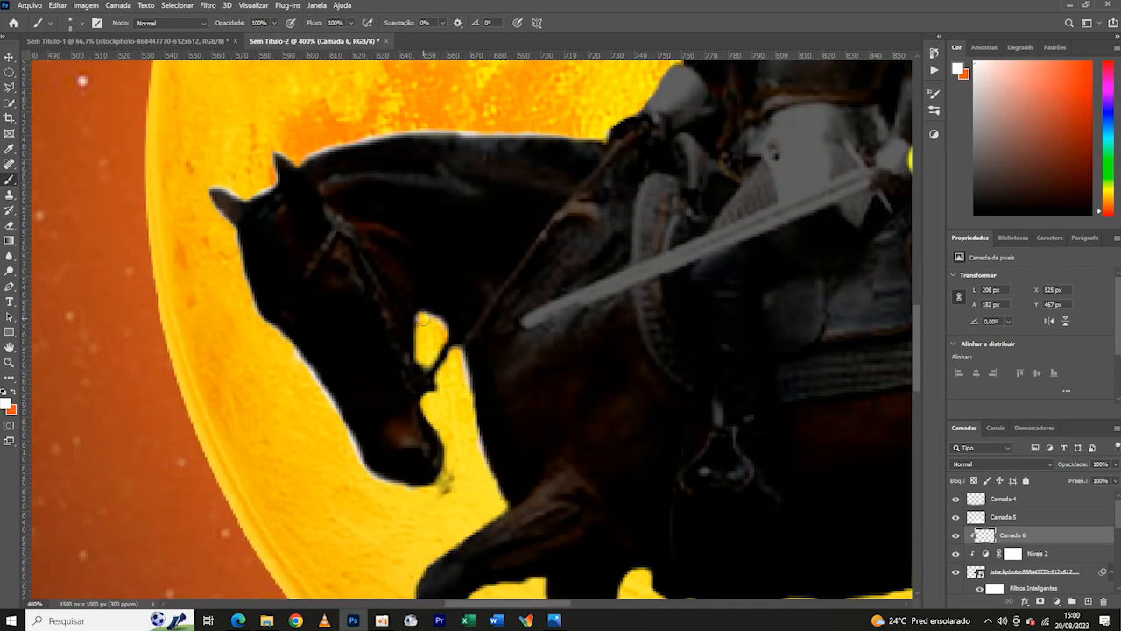
pyautogui.scroll(-5, 572, 441)
pyautogui.scroll(6, 587, 453)
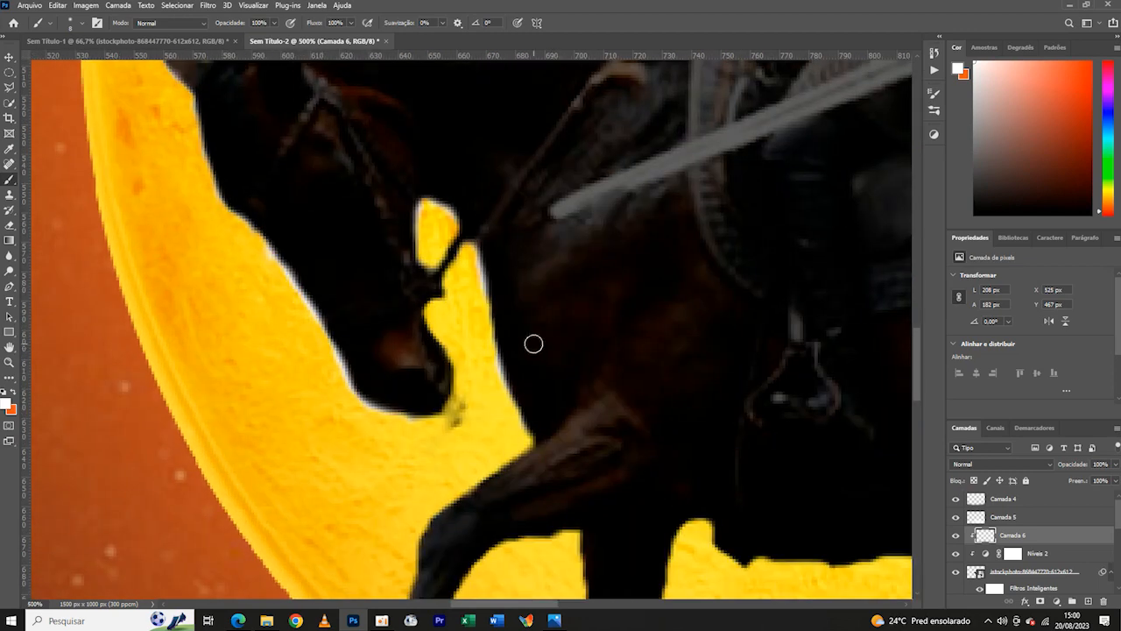
pyautogui.moveTo(657, 502); pyautogui.dragTo(734, 358)
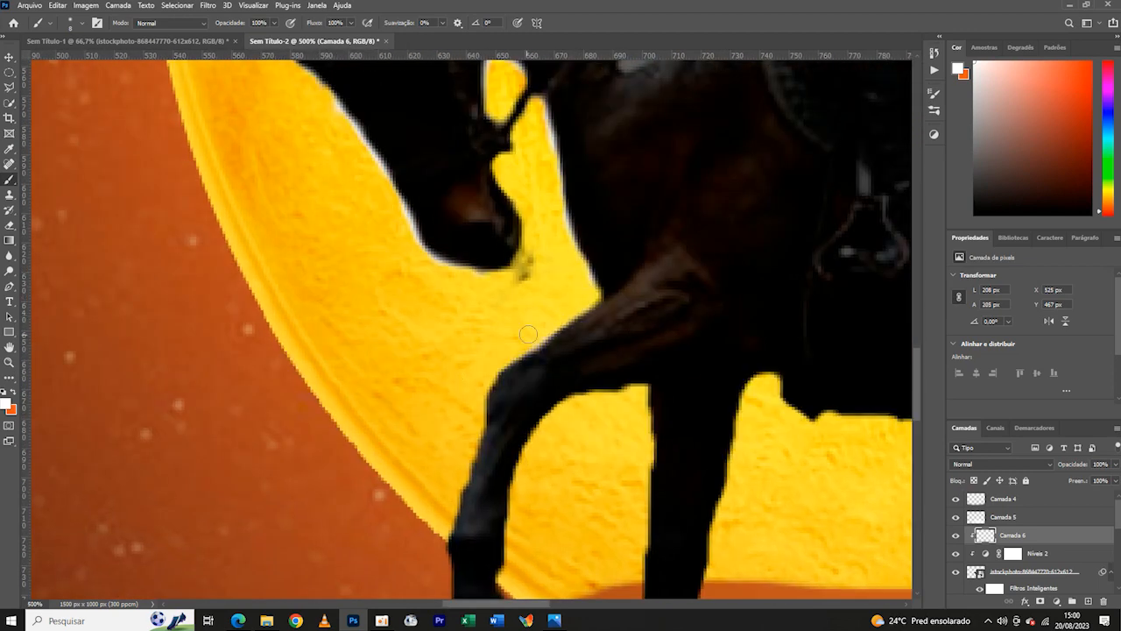
# - Trace the front edge of the raised foreleg with white from the upper leg down to the hoof
pyautogui.moveTo(511, 368); pyautogui.dragTo(608, 263)
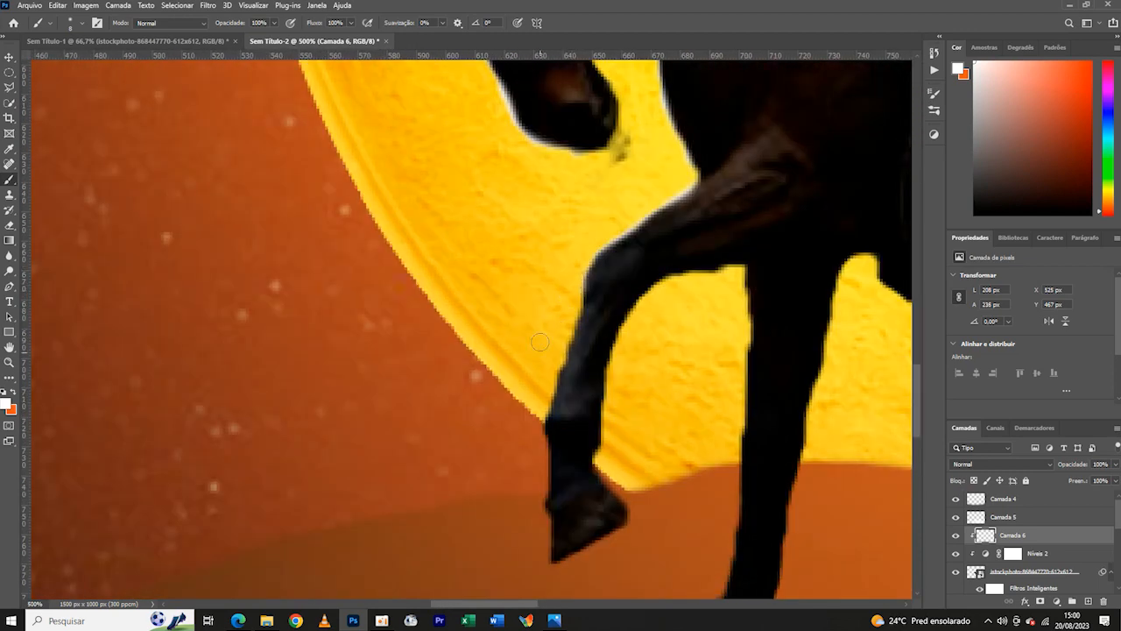
pyautogui.moveTo(575, 327); pyautogui.dragTo(599, 233)
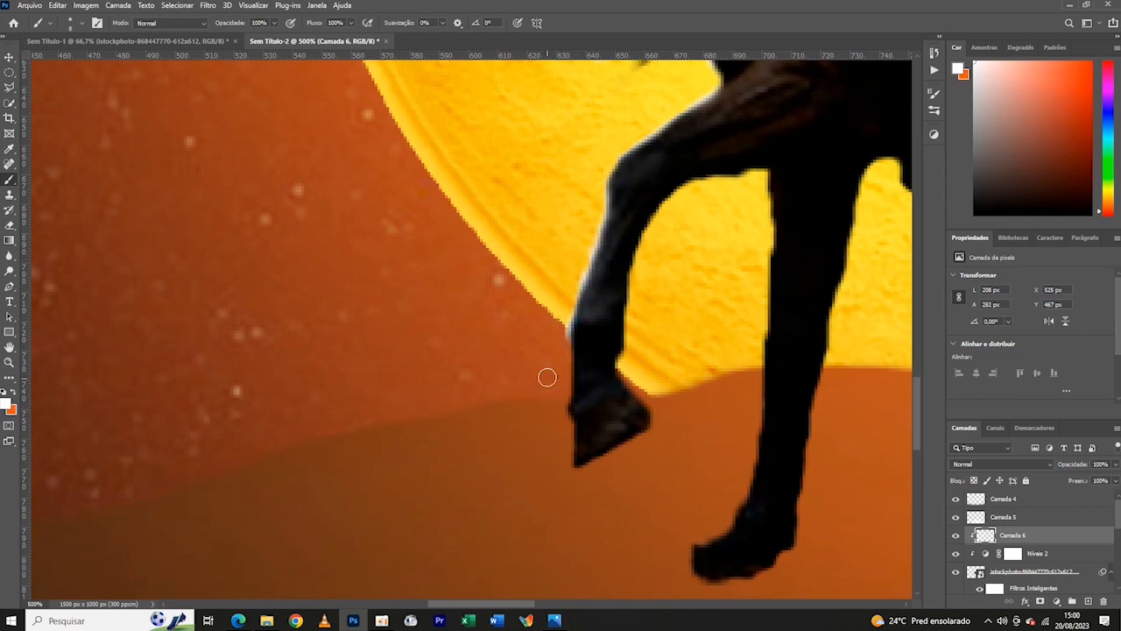
pyautogui.moveTo(564, 344)
pyautogui.mouseDown()
pyautogui.moveTo(555, 385)
pyautogui.moveTo(565, 314)
pyautogui.moveTo(559, 459)
pyautogui.moveTo(562, 410)
pyautogui.mouseUp()
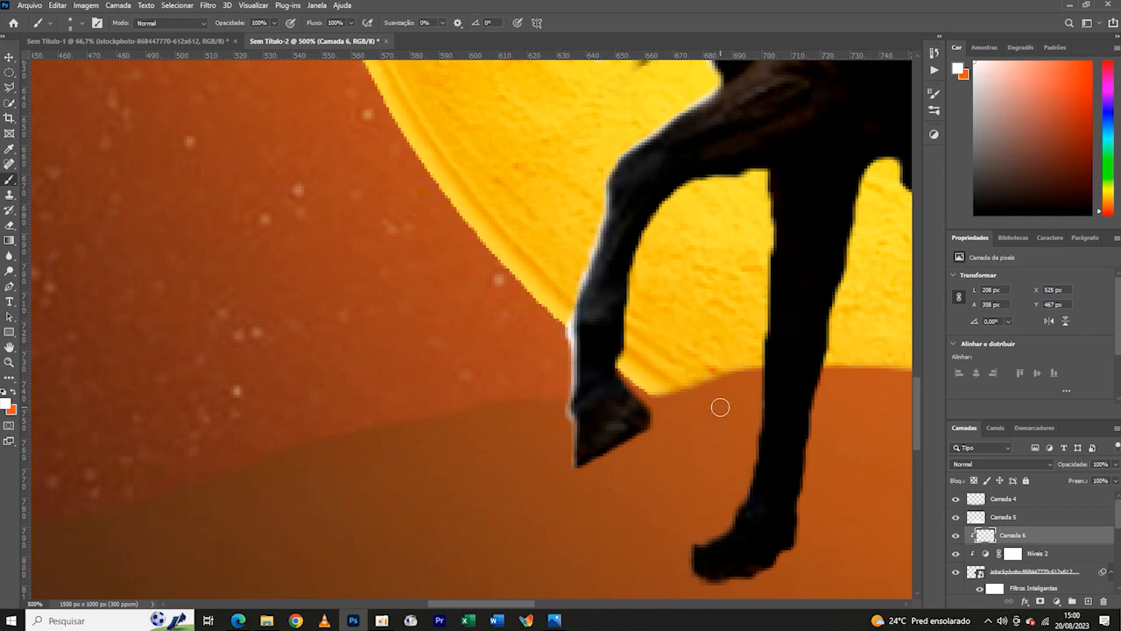
pyautogui.scroll(-5, 722, 411)
pyautogui.scroll(5, 724, 412)
# - Brush a white rim along the front edge of the planted foreleg, from its top down over the hoof
pyautogui.moveTo(725, 413); pyautogui.dragTo(679, 391)
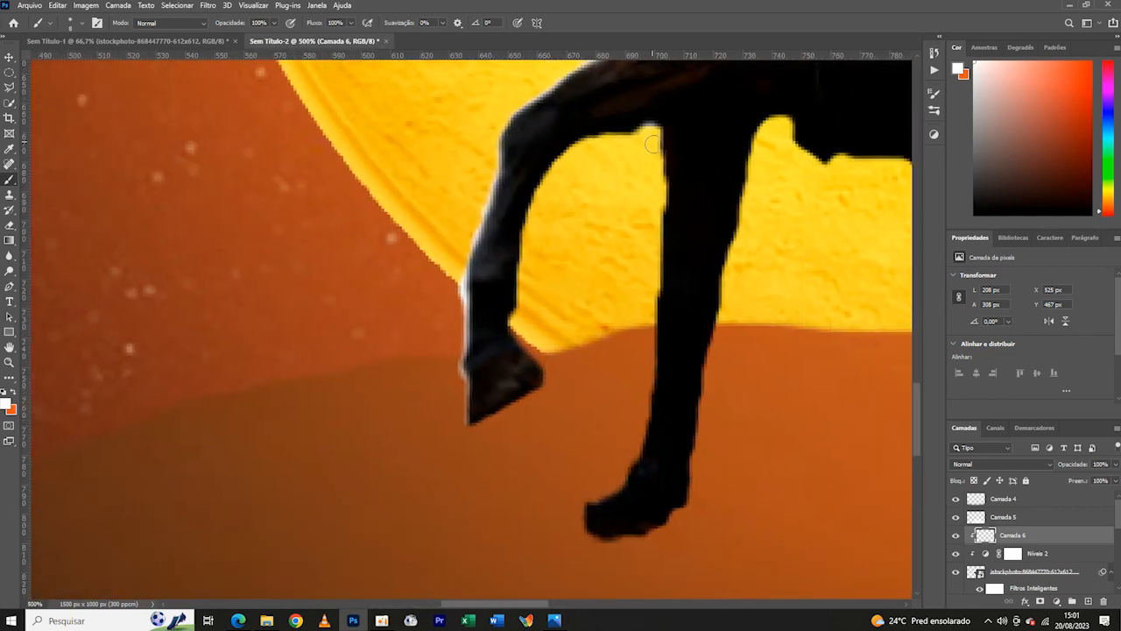
pyautogui.scroll(-3, 652, 145)
pyautogui.scroll(-1, 644, 97)
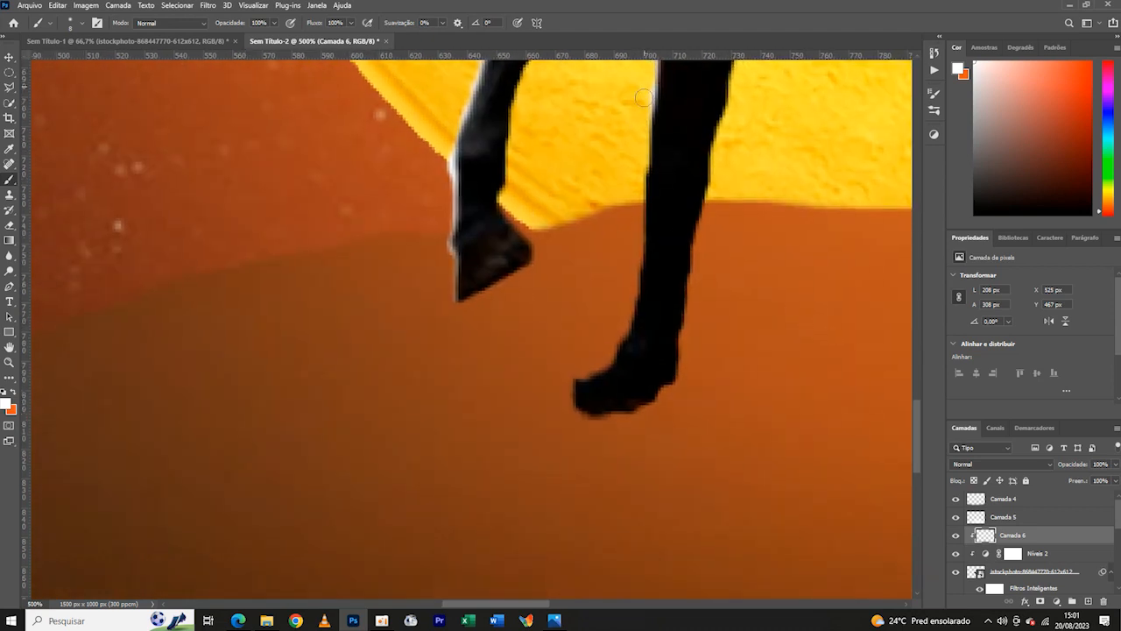
pyautogui.moveTo(644, 96); pyautogui.dragTo(650, 224)
pyautogui.moveTo(650, 145); pyautogui.dragTo(640, 276)
pyautogui.moveTo(653, 179); pyautogui.dragTo(643, 279)
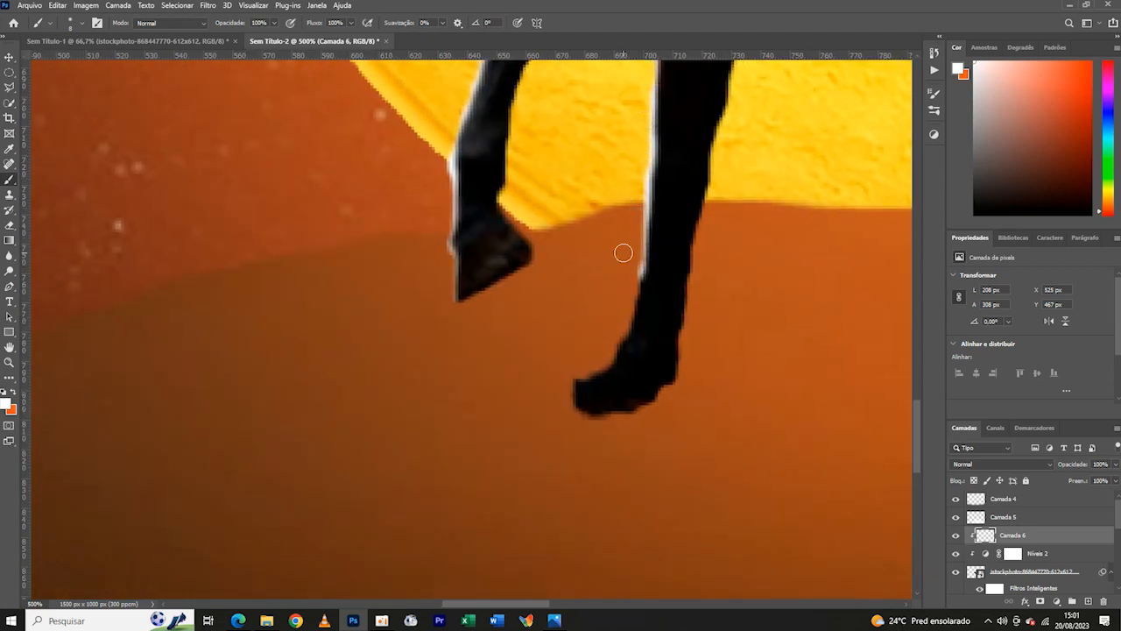
pyautogui.scroll(-2, 766, 303)
pyautogui.moveTo(648, 194)
pyautogui.mouseDown()
pyautogui.moveTo(637, 257)
pyautogui.moveTo(598, 282)
pyautogui.moveTo(627, 285)
pyautogui.moveTo(590, 309)
pyautogui.mouseUp()
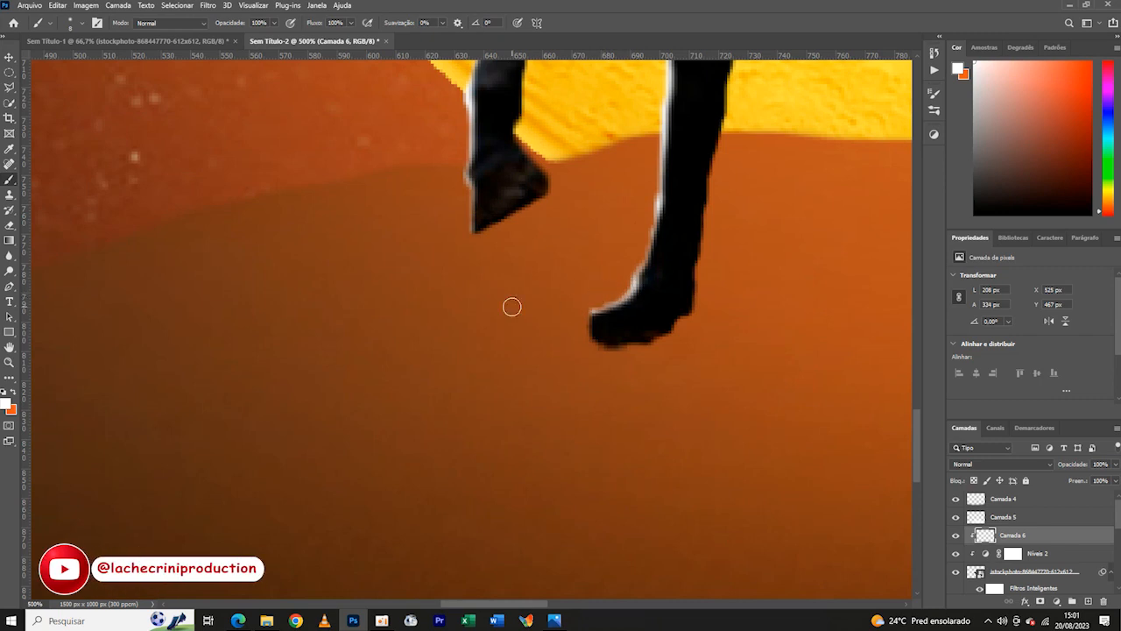
# - Paint the white rim along the rear edge of the raised foreleg and around its hoof, redoing the misplaced stroke
pyautogui.moveTo(512, 307); pyautogui.dragTo(386, 470)
pyautogui.moveTo(533, 97)
pyautogui.mouseDown()
pyautogui.moveTo(495, 107)
pyautogui.moveTo(401, 185)
pyautogui.mouseUp()
pyautogui.hotkey('ctrl', 'z')
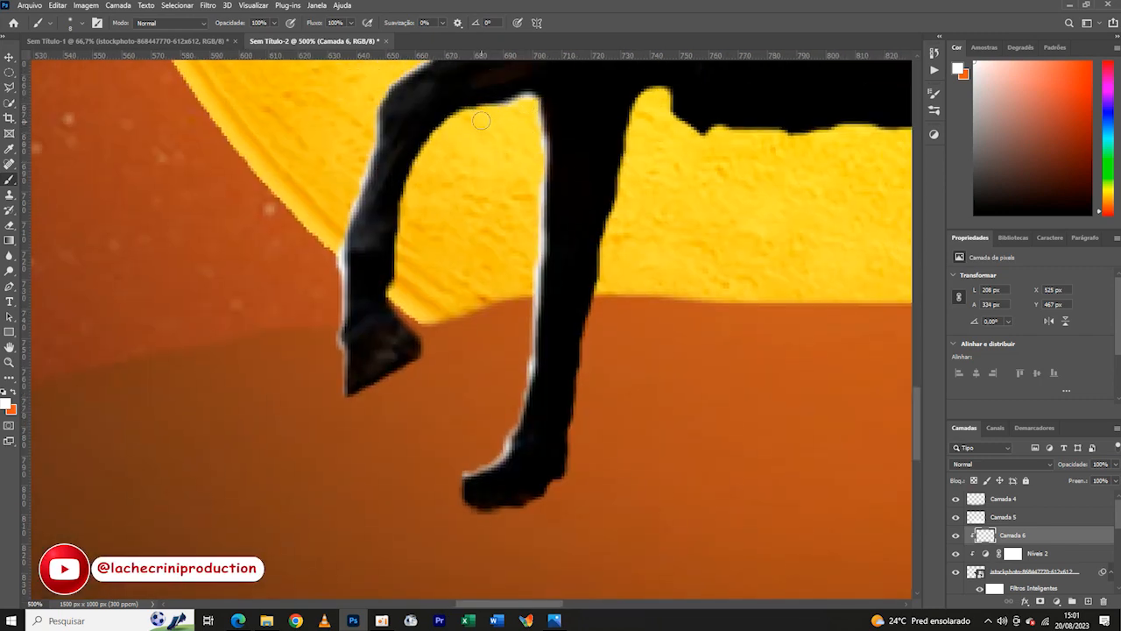
pyautogui.moveTo(490, 108)
pyautogui.mouseDown()
pyautogui.moveTo(436, 142)
pyautogui.moveTo(408, 186)
pyautogui.mouseUp()
pyautogui.moveTo(445, 132)
pyautogui.mouseDown()
pyautogui.moveTo(415, 169)
pyautogui.moveTo(501, 126)
pyautogui.moveTo(470, 187)
pyautogui.moveTo(461, 263)
pyautogui.moveTo(497, 297)
pyautogui.mouseUp()
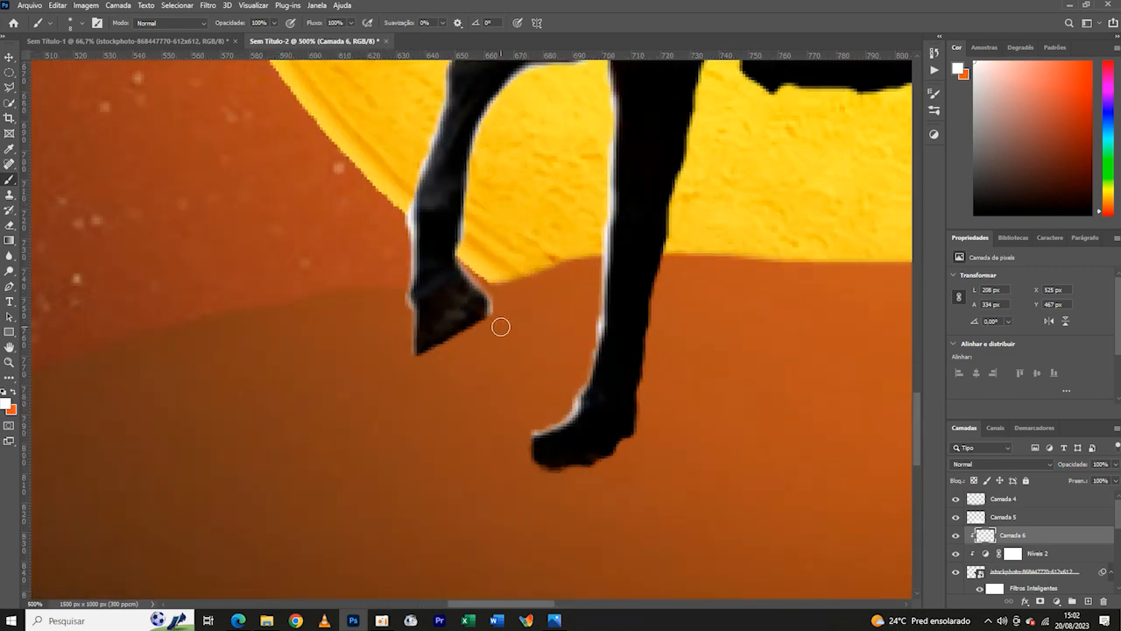
# - Highlight the underside of the saddle cloth and the notch behind the planted foreleg with white
pyautogui.hotkey('ctrl', '0')
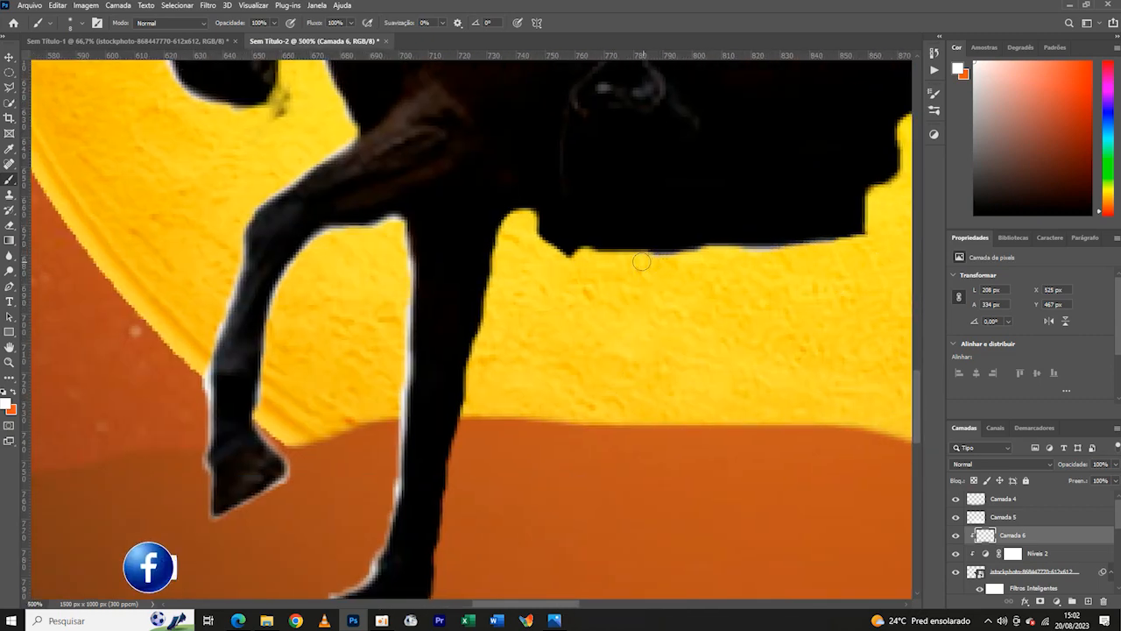
pyautogui.moveTo(641, 261); pyautogui.dragTo(580, 258)
pyautogui.moveTo(529, 227)
pyautogui.mouseDown()
pyautogui.moveTo(565, 254)
pyautogui.moveTo(502, 239)
pyautogui.mouseUp()
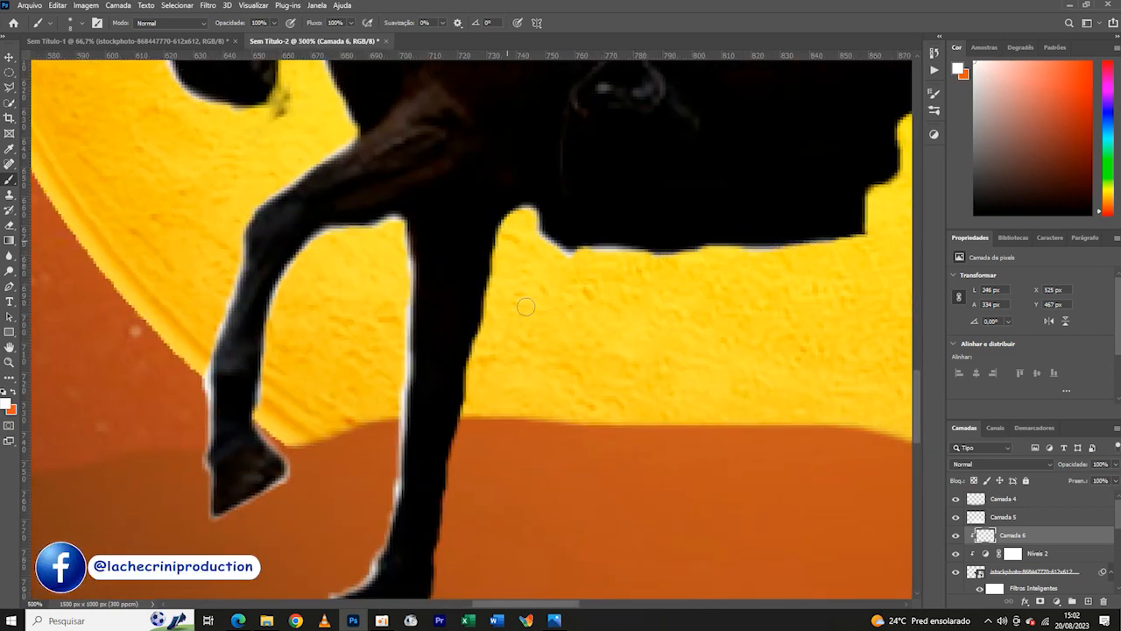
# - Continue the white rim down the rear edge of the planted foreleg and around the sole of its hoof
pyautogui.moveTo(525, 306); pyautogui.dragTo(539, 234)
pyautogui.moveTo(536, 144); pyautogui.dragTo(496, 277)
pyautogui.moveTo(497, 271)
pyautogui.mouseDown()
pyautogui.moveTo(530, 206)
pyautogui.moveTo(510, 296)
pyautogui.moveTo(524, 173)
pyautogui.mouseUp()
pyautogui.moveTo(527, 153); pyautogui.dragTo(515, 233)
pyautogui.moveTo(693, 298); pyautogui.dragTo(715, 190)
pyautogui.moveTo(545, 81)
pyautogui.mouseDown()
pyautogui.moveTo(523, 225)
pyautogui.moveTo(375, 282)
pyautogui.mouseUp()
pyautogui.moveTo(522, 235)
pyautogui.mouseDown()
pyautogui.moveTo(384, 264)
pyautogui.moveTo(414, 251)
pyautogui.mouseUp()
# - Paint the white rim along the front edge of the forward hind leg, from the belly down to the hoof
pyautogui.hotkey('ctrl', '-')
pyautogui.hotkey('ctrl', '-')
pyautogui.hotkey('ctrl', '-')
pyautogui.hotkey('ctrl', '-')
pyautogui.hotkey('ctrl', '-')
pyautogui.hotkey('ctrl', '+')
pyautogui.hotkey('ctrl', '+')
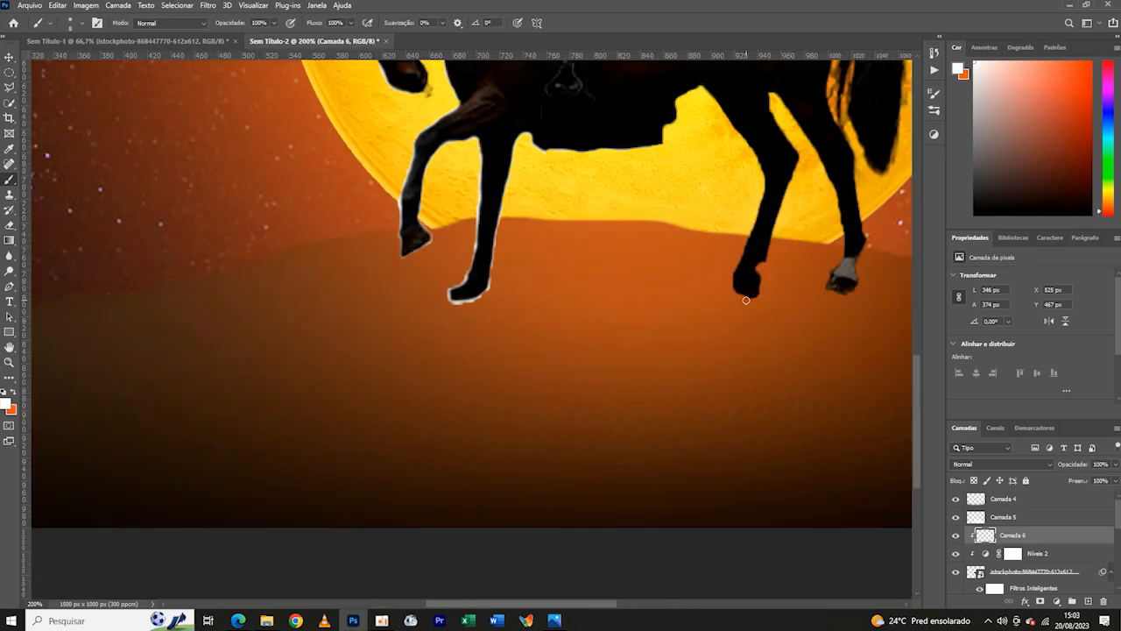
pyautogui.moveTo(821, 136); pyautogui.dragTo(630, 186)
pyautogui.hotkey('ctrl', '+')
pyautogui.hotkey('ctrl', '+')
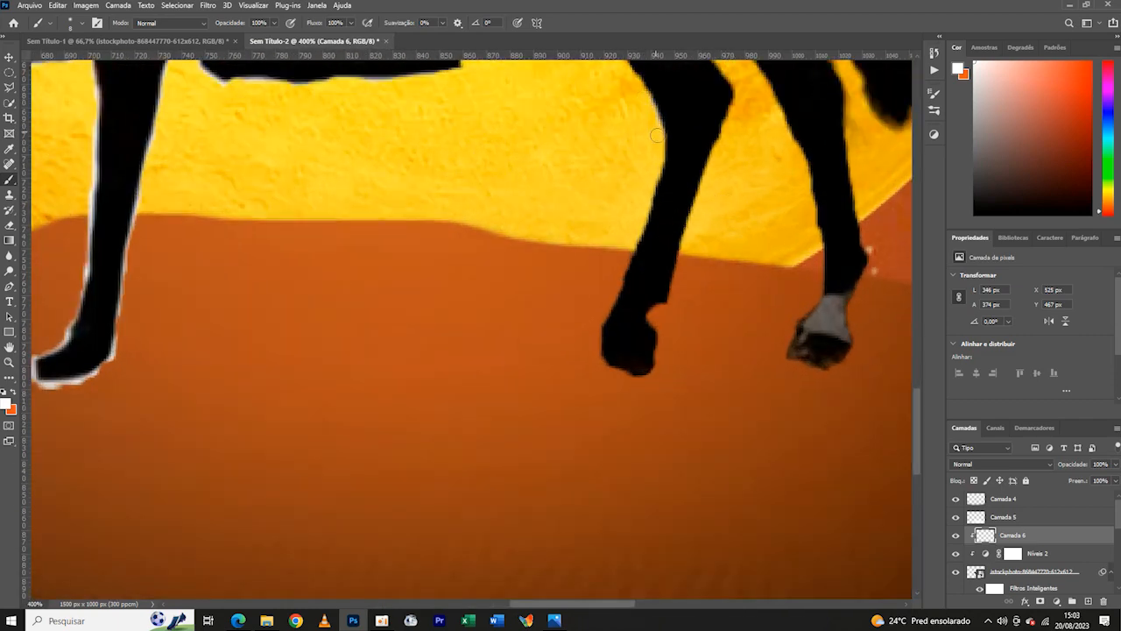
pyautogui.moveTo(657, 135)
pyautogui.mouseDown()
pyautogui.moveTo(642, 200)
pyautogui.moveTo(651, 186)
pyautogui.moveTo(593, 331)
pyautogui.moveTo(603, 377)
pyautogui.mouseUp()
pyautogui.scroll(3, 492, 144)
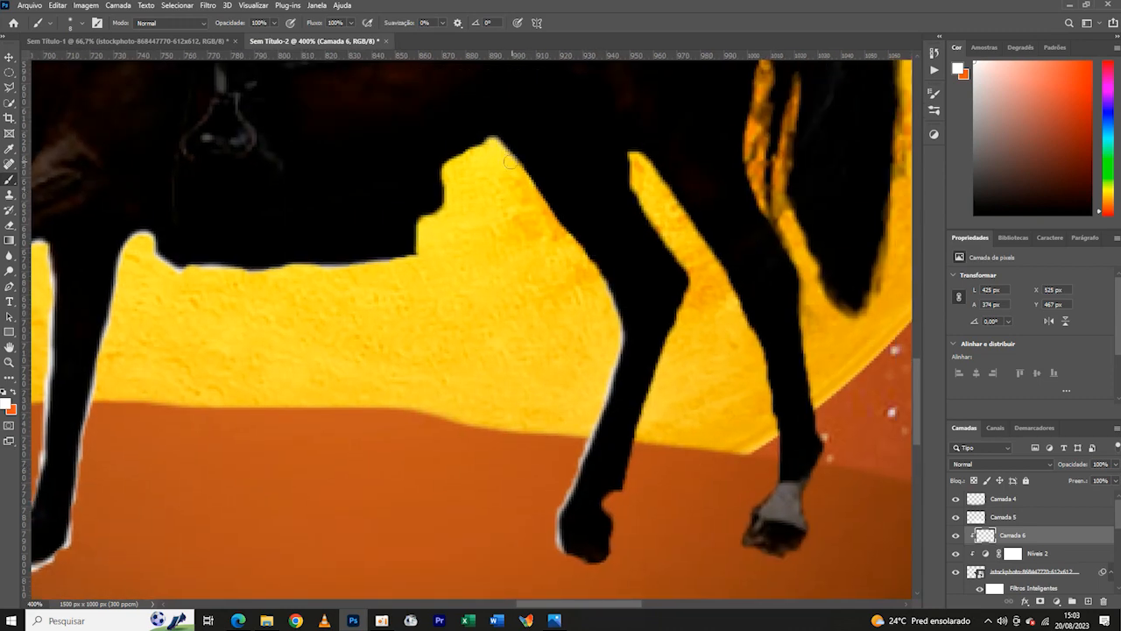
pyautogui.moveTo(491, 137); pyautogui.dragTo(556, 252)
pyautogui.moveTo(593, 291); pyautogui.dragTo(561, 226)
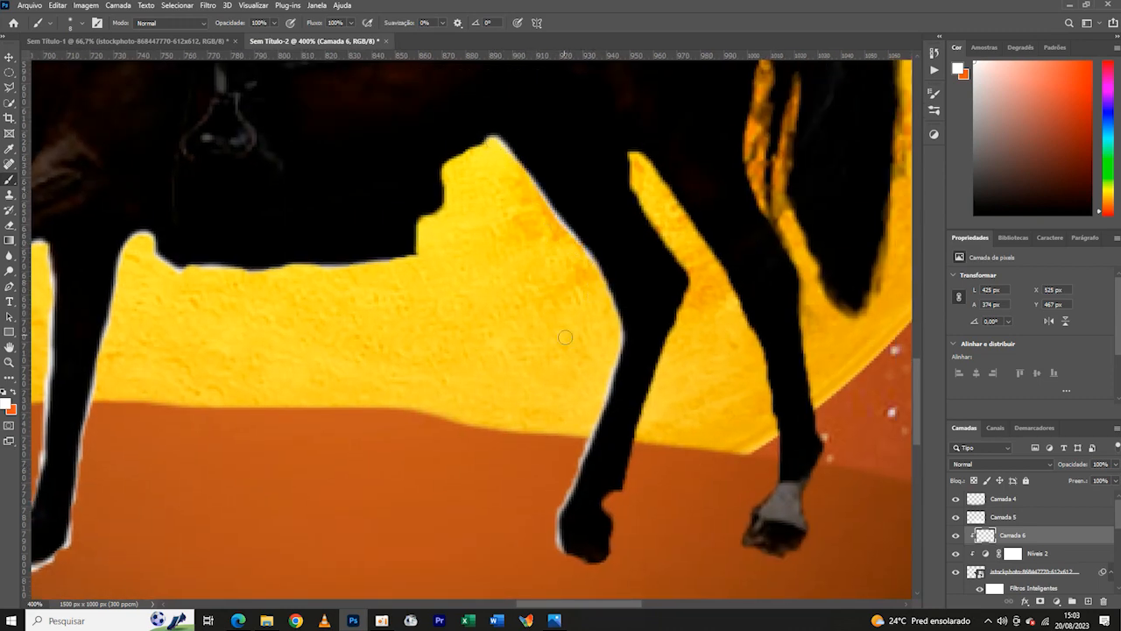
pyautogui.moveTo(617, 336); pyautogui.dragTo(595, 259)
# - Extend the white rim across the belly and the stepped rear edge of the saddle cloth
pyautogui.moveTo(502, 140)
pyautogui.mouseDown()
pyautogui.moveTo(443, 180)
pyautogui.moveTo(444, 198)
pyautogui.mouseUp()
pyautogui.moveTo(452, 204)
pyautogui.mouseDown()
pyautogui.moveTo(480, 164)
pyautogui.moveTo(472, 208)
pyautogui.moveTo(395, 223)
pyautogui.moveTo(366, 210)
pyautogui.mouseUp()
pyautogui.moveTo(384, 210); pyautogui.dragTo(302, 213)
pyautogui.moveTo(326, 213); pyautogui.dragTo(235, 213)
pyautogui.scroll(-3, 560, 265)
pyautogui.scroll(3, 560, 265)
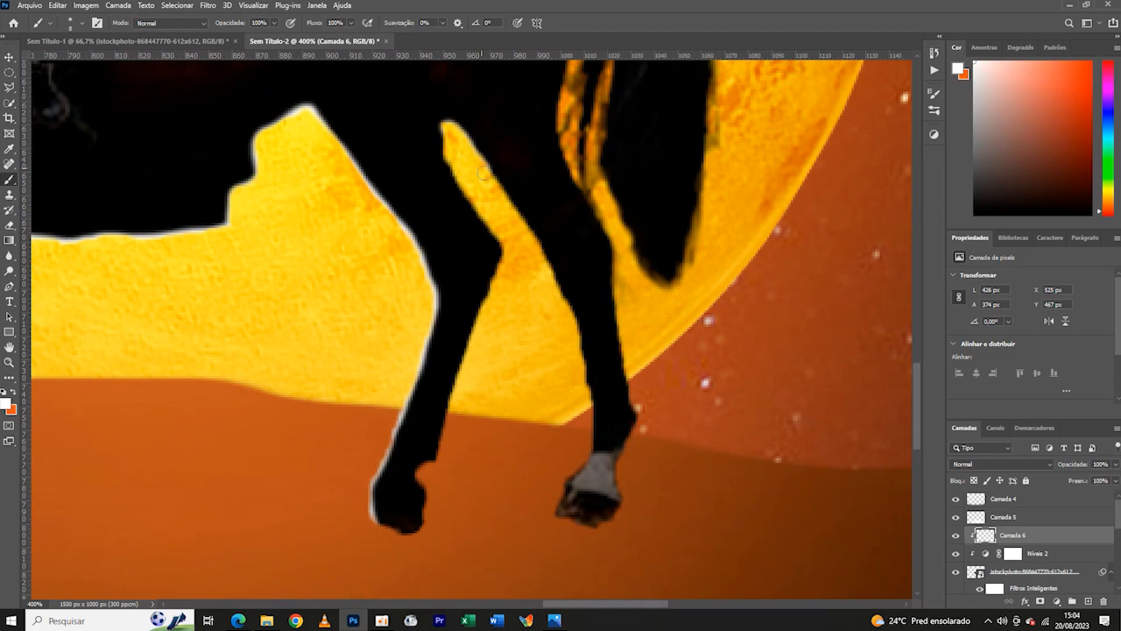
# - Trace the front edge of the rearmost hind leg with white from the gap between the hind legs to the hoof
pyautogui.moveTo(485, 173); pyautogui.dragTo(523, 226)
pyautogui.moveTo(582, 361)
pyautogui.mouseDown()
pyautogui.moveTo(541, 257)
pyautogui.moveTo(508, 204)
pyautogui.mouseUp()
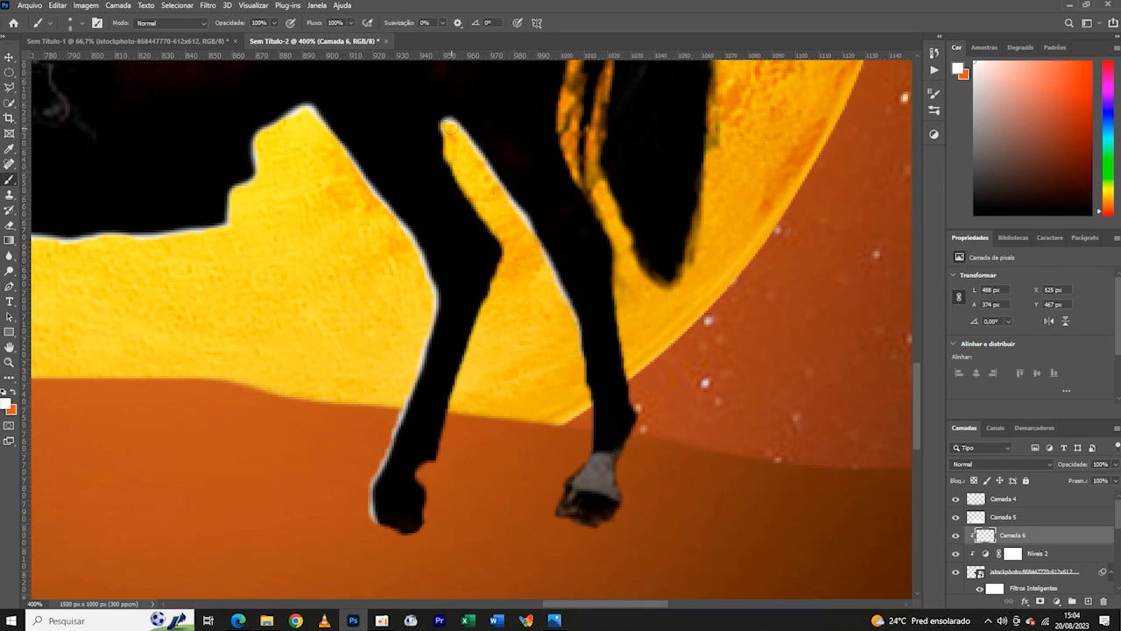
pyautogui.moveTo(574, 344); pyautogui.dragTo(596, 238)
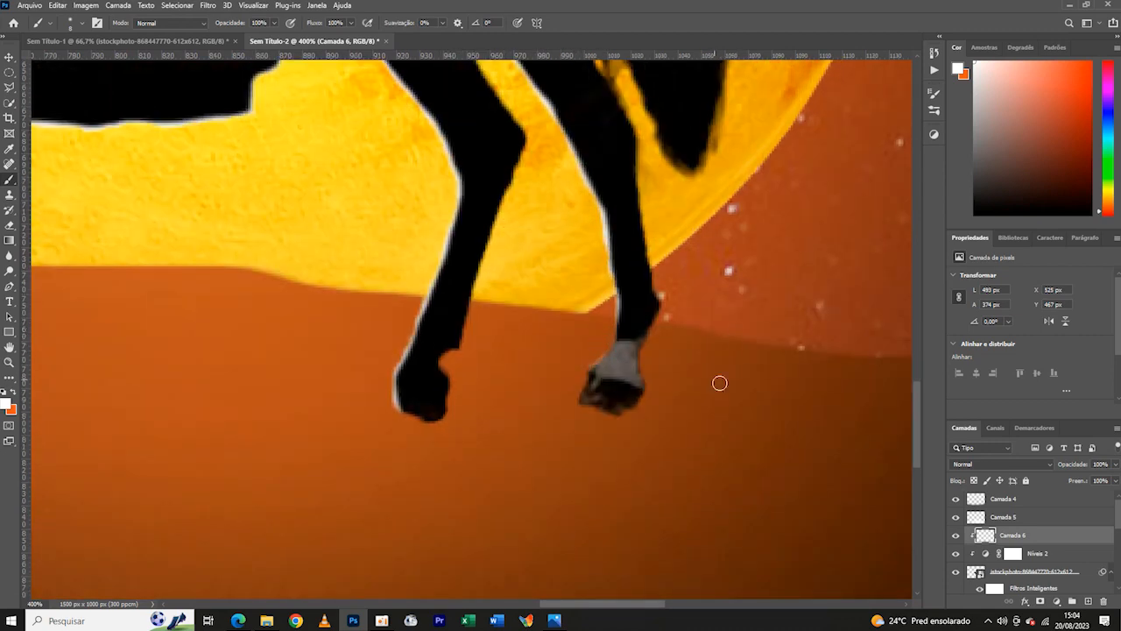
pyautogui.moveTo(615, 339); pyautogui.dragTo(687, 279)
pyautogui.moveTo(687, 279); pyautogui.dragTo(657, 340)
pyautogui.moveTo(686, 217)
pyautogui.mouseDown()
pyautogui.moveTo(690, 266)
pyautogui.moveTo(675, 294)
pyautogui.mouseUp()
pyautogui.moveTo(622, 149); pyautogui.dragTo(636, 302)
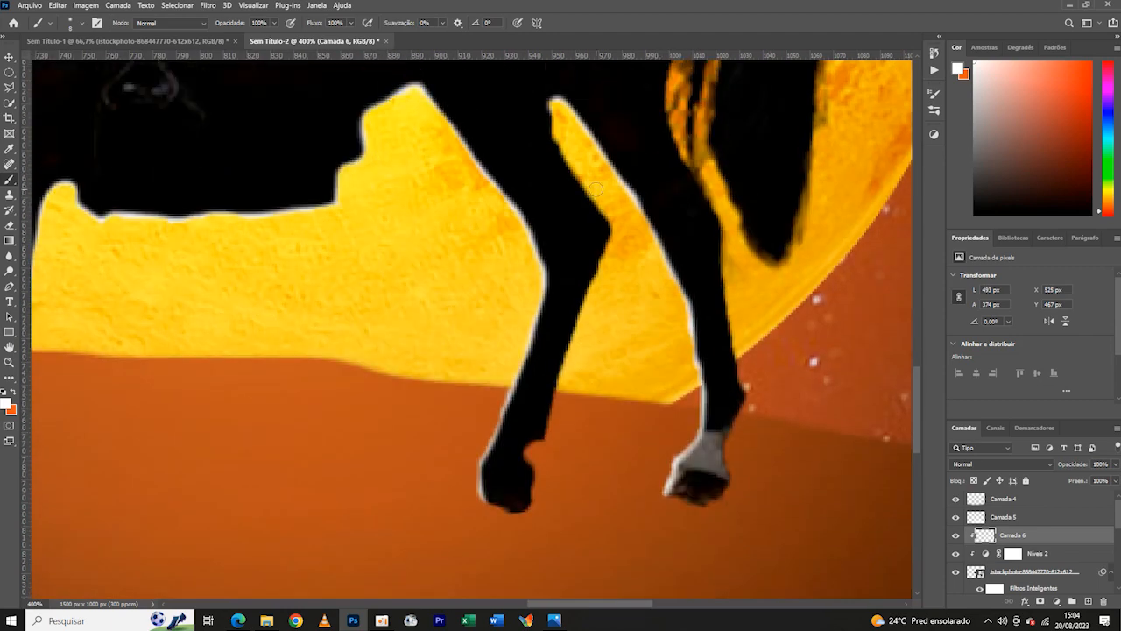
# - Brush the white rim down the rear edge of the forward hind leg, around the hock and the back of the hoof
pyautogui.moveTo(558, 128); pyautogui.dragTo(621, 274)
pyautogui.moveTo(612, 235); pyautogui.dragTo(588, 313)
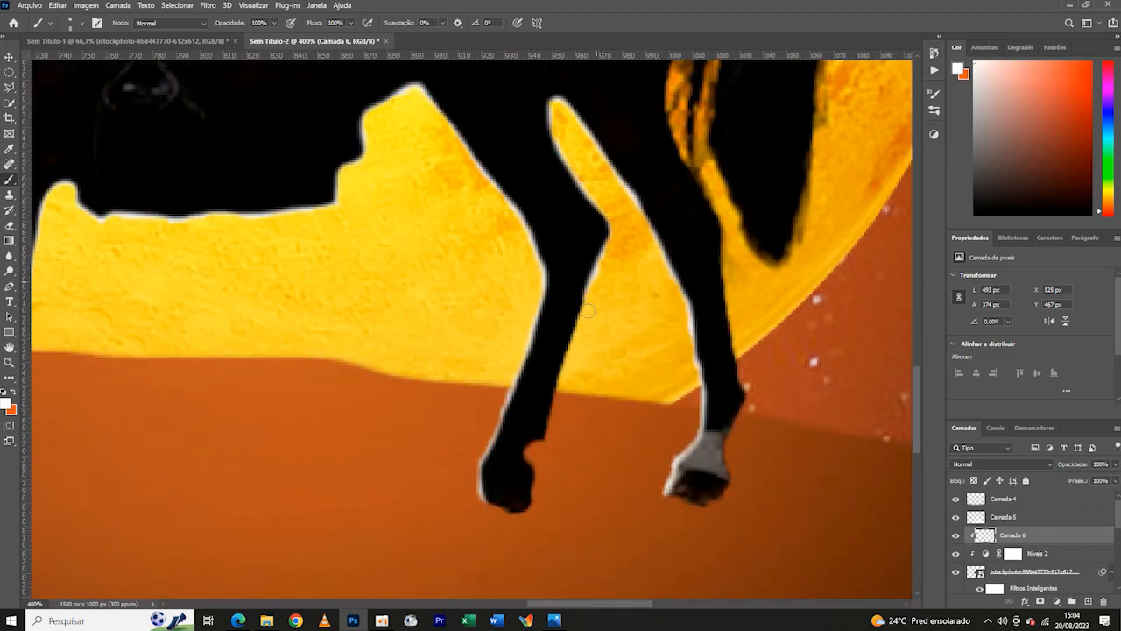
pyautogui.moveTo(609, 355); pyautogui.dragTo(634, 260)
pyautogui.moveTo(617, 194); pyautogui.dragTo(578, 320)
pyautogui.moveTo(607, 237); pyautogui.dragTo(574, 342)
pyautogui.moveTo(636, 434); pyautogui.dragTo(668, 336)
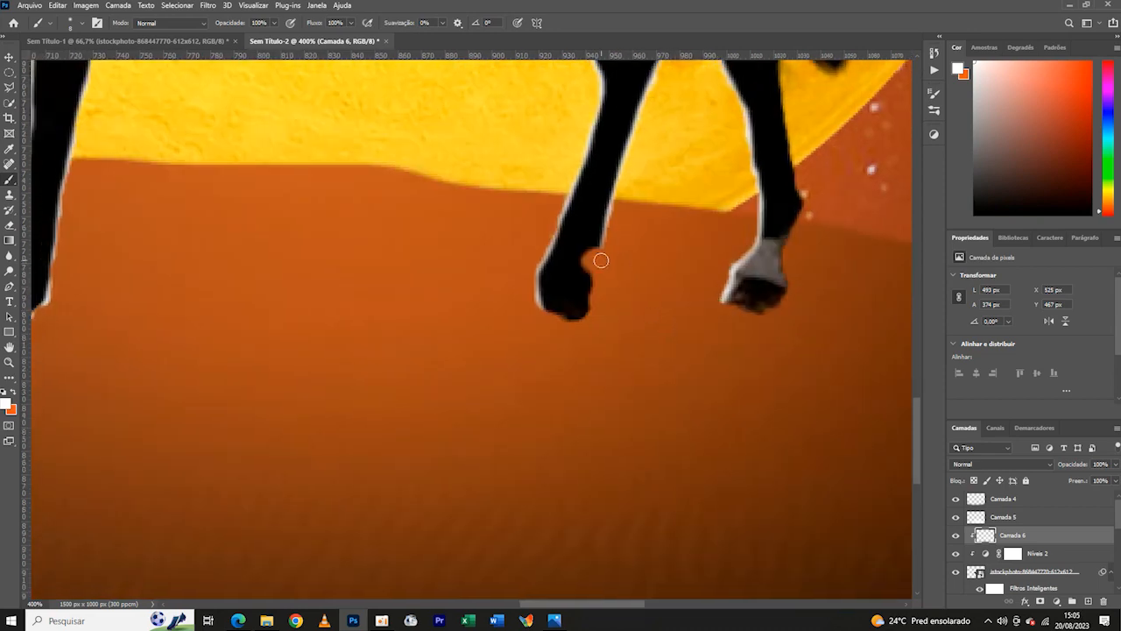
pyautogui.moveTo(601, 252)
pyautogui.mouseDown()
pyautogui.moveTo(590, 267)
pyautogui.moveTo(596, 310)
pyautogui.mouseUp()
# - Paint the white rim along the rear edge of the rearmost hind leg and its hoof
pyautogui.moveTo(805, 271); pyautogui.dragTo(598, 422)
pyautogui.moveTo(575, 191)
pyautogui.mouseDown()
pyautogui.moveTo(583, 318)
pyautogui.moveTo(607, 352)
pyautogui.mouseUp()
pyautogui.moveTo(587, 400)
pyautogui.mouseDown()
pyautogui.moveTo(607, 359)
pyautogui.moveTo(589, 454)
pyautogui.mouseUp()
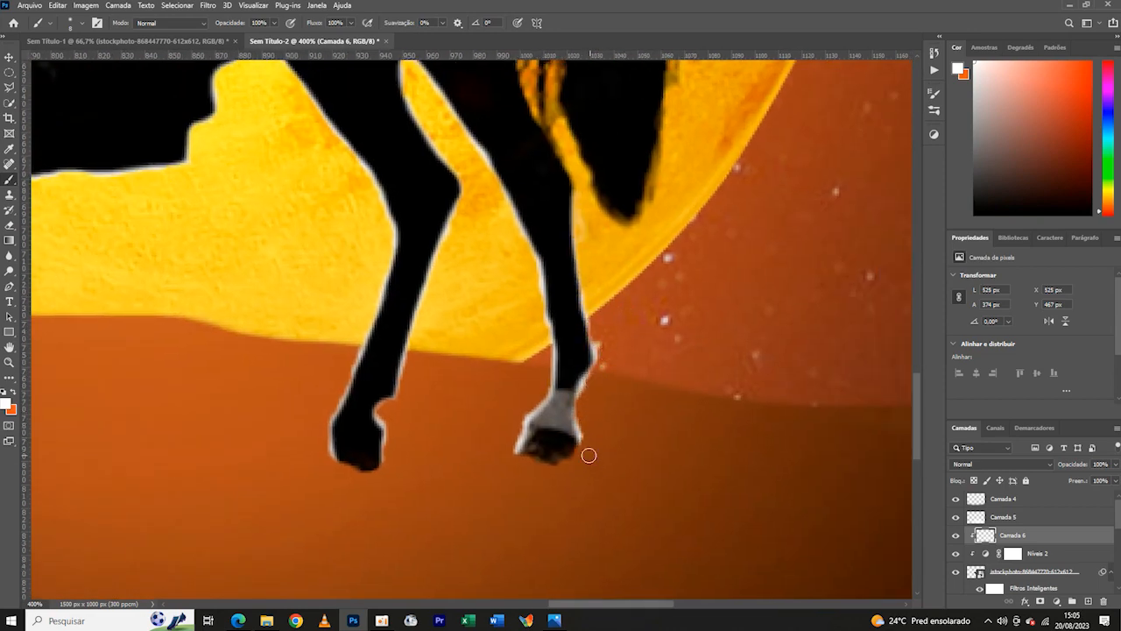
# - Add a white rim along the horse's rump from behind the rider toward the tail, undoing the faulty stroke
pyautogui.hotkey('ctrl', '-')
pyautogui.hotkey('ctrl', '-')
pyautogui.hotkey('ctrl', '-')
pyautogui.hotkey('ctrl', '+')
pyautogui.hotkey('ctrl', '+')
pyautogui.hotkey('ctrl', '+')
pyautogui.moveTo(376, 105); pyautogui.dragTo(441, 296)
pyautogui.moveTo(383, 277)
pyautogui.mouseDown()
pyautogui.moveTo(488, 246)
pyautogui.moveTo(627, 256)
pyautogui.moveTo(487, 244)
pyautogui.moveTo(344, 271)
pyautogui.moveTo(657, 275)
pyautogui.mouseUp()
pyautogui.hotkey('ctrl', 'z')
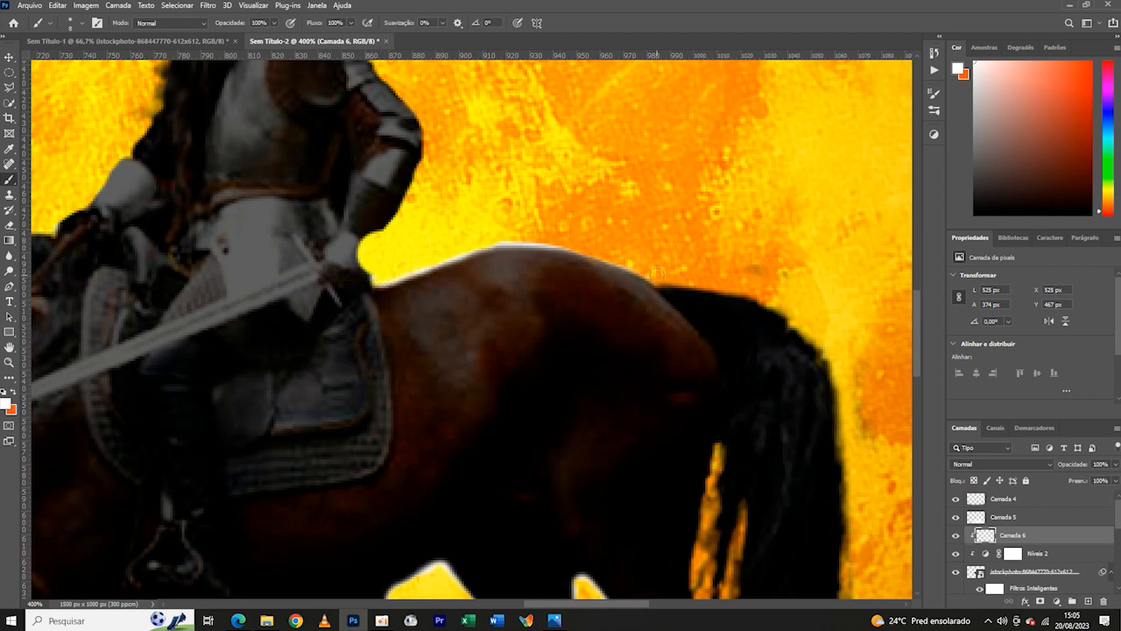
# - Trace the outer edge of the rider's bent arm with the white rim light, from the hand up to the shoulder
pyautogui.moveTo(385, 234)
pyautogui.mouseDown()
pyautogui.moveTo(361, 249)
pyautogui.moveTo(376, 273)
pyautogui.mouseUp()
pyautogui.moveTo(422, 134)
pyautogui.mouseDown()
pyautogui.moveTo(404, 205)
pyautogui.moveTo(385, 223)
pyautogui.mouseUp()
pyautogui.moveTo(553, 134); pyautogui.dragTo(528, 279)
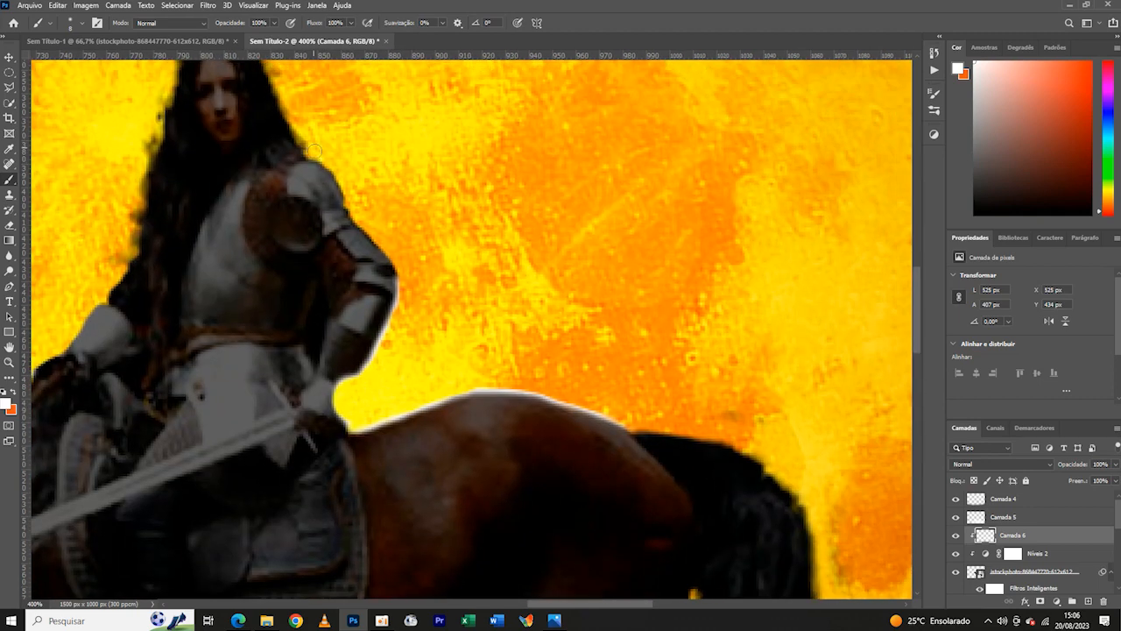
pyautogui.moveTo(351, 203)
pyautogui.mouseDown()
pyautogui.moveTo(396, 267)
pyautogui.moveTo(400, 302)
pyautogui.mouseUp()
pyautogui.moveTo(354, 162); pyautogui.dragTo(410, 260)
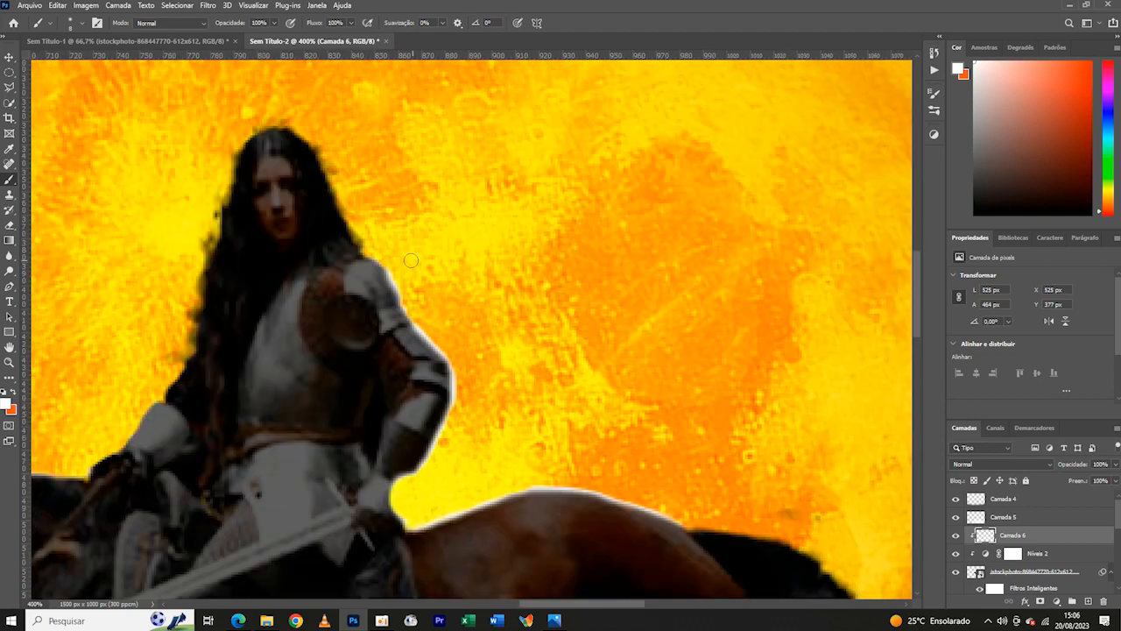
# - Trace the white rim over the rider's head and along her hair down to the armoured shoulder, undoing the faulty stroke
pyautogui.moveTo(318, 141)
pyautogui.mouseDown()
pyautogui.moveTo(354, 230)
pyautogui.moveTo(590, 364)
pyautogui.mouseUp()
pyautogui.moveTo(450, 222)
pyautogui.mouseDown()
pyautogui.moveTo(380, 217)
pyautogui.moveTo(378, 287)
pyautogui.mouseUp()
pyautogui.moveTo(388, 259); pyautogui.dragTo(372, 333)
pyautogui.hotkey('ctrl', 'z')
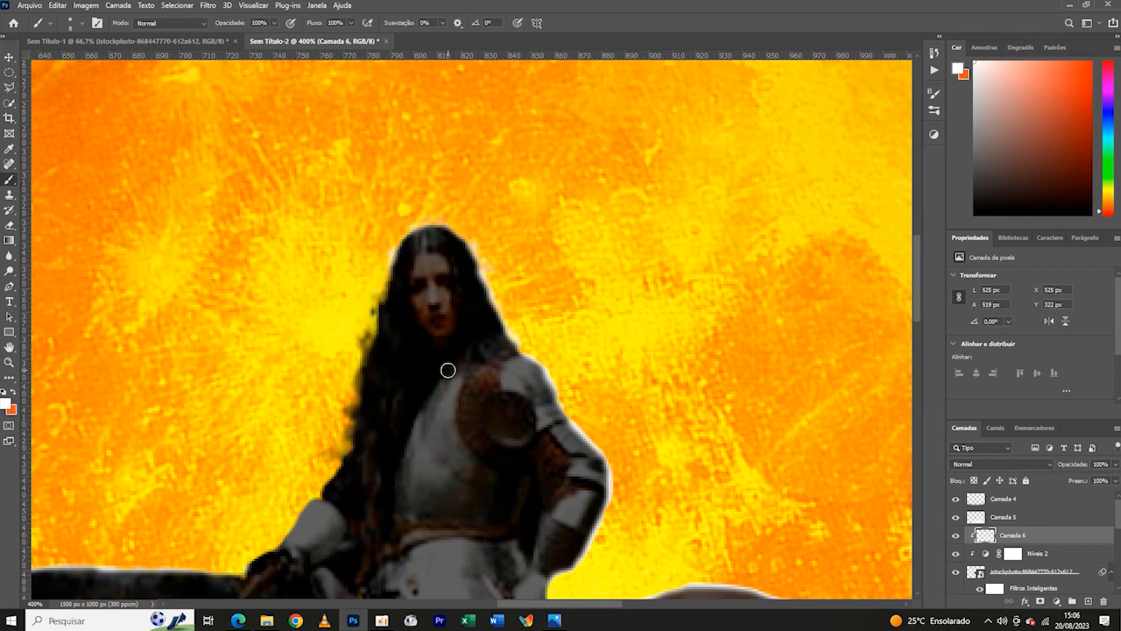
pyautogui.moveTo(473, 414); pyautogui.dragTo(745, 355)
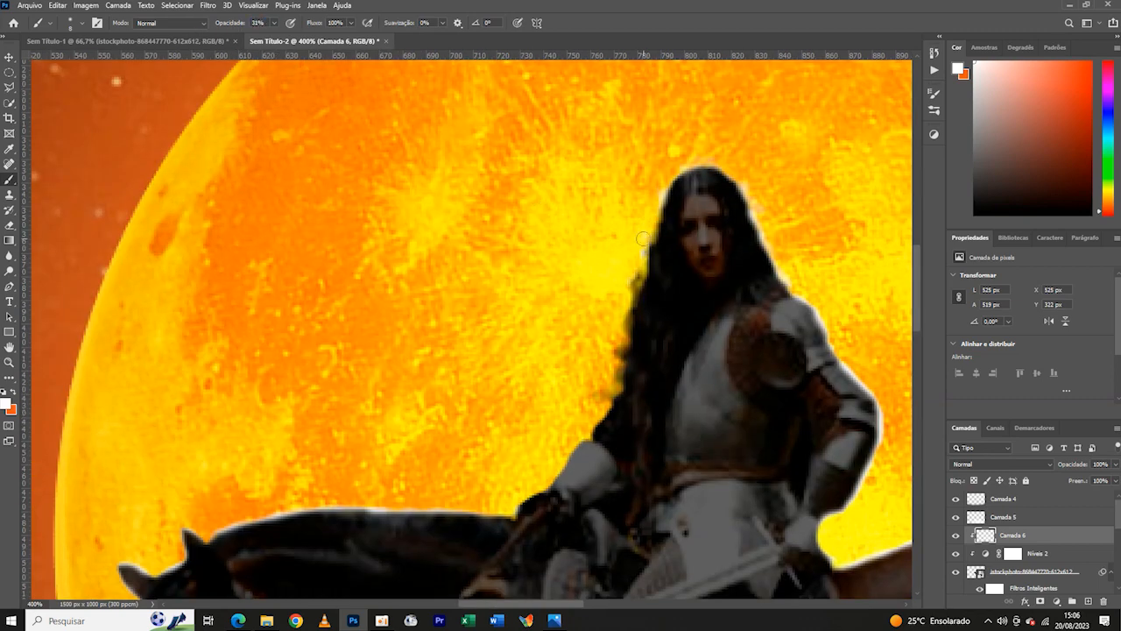
# - Brush a fainter rim at 31% opacity down the long-hair side of the rider, and restore the brush opacity to 100%
pyautogui.moveTo(643, 238); pyautogui.dragTo(600, 406)
pyautogui.moveTo(234, 25); pyautogui.dragTo(297, 26)
pyautogui.moveTo(596, 439)
pyautogui.mouseDown()
pyautogui.moveTo(573, 273)
pyautogui.moveTo(517, 318)
pyautogui.mouseUp()
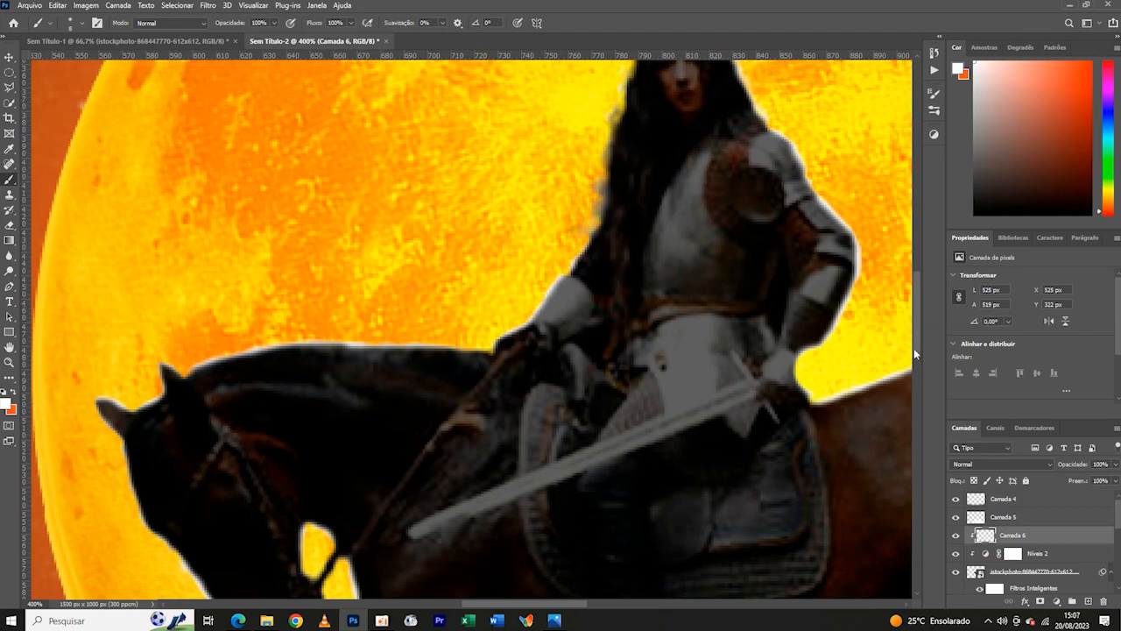
pyautogui.hotkey('ctrl', '-')
pyautogui.hotkey('ctrl', '-')
pyautogui.hotkey('ctrl', '-')
pyautogui.hotkey('ctrl', '-')
pyautogui.hotkey('ctrl', '-')
pyautogui.hotkey('ctrl', '-')
pyautogui.hotkey('ctrl', '+')
pyautogui.hotkey('ctrl', '+')
pyautogui.hotkey('ctrl', '+')
pyautogui.hotkey('ctrl', '-')
pyautogui.hotkey('ctrl', '-')
pyautogui.hotkey('ctrl', '+')
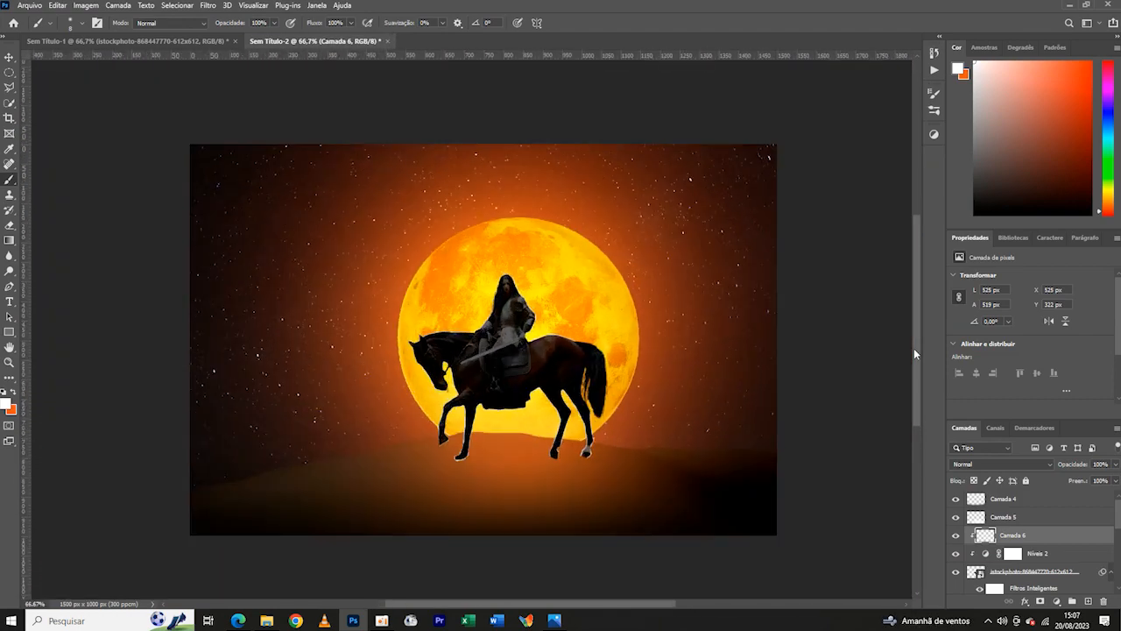
# - Rasterize the original horse-rider layer beneath the adjusted copy and add a Color Overlay style to it
pyautogui.click(1037, 578)
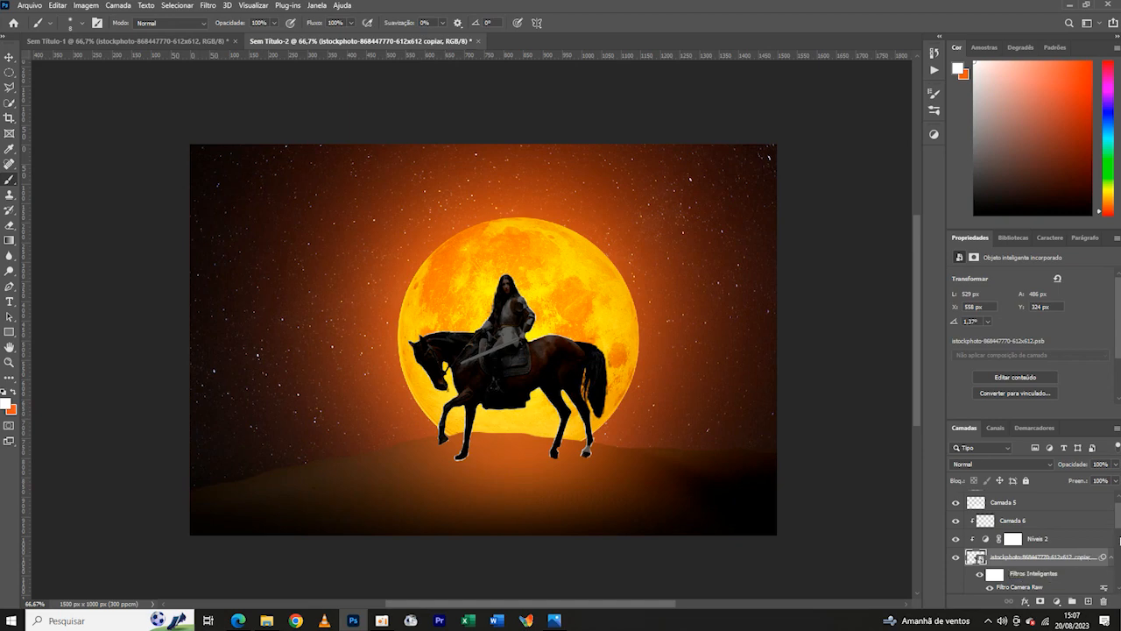
pyautogui.scroll(-3, 1088, 562)
pyautogui.click(1098, 531)
pyautogui.rightClick(1099, 535)
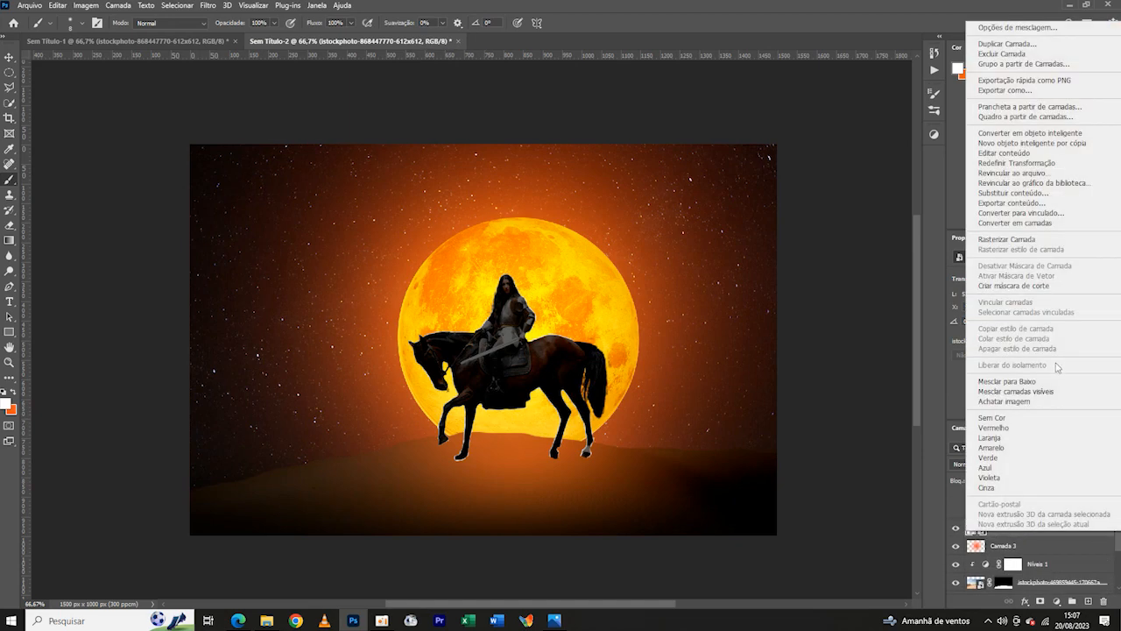
pyautogui.click(1027, 238)
pyautogui.doubleClick(1096, 531)
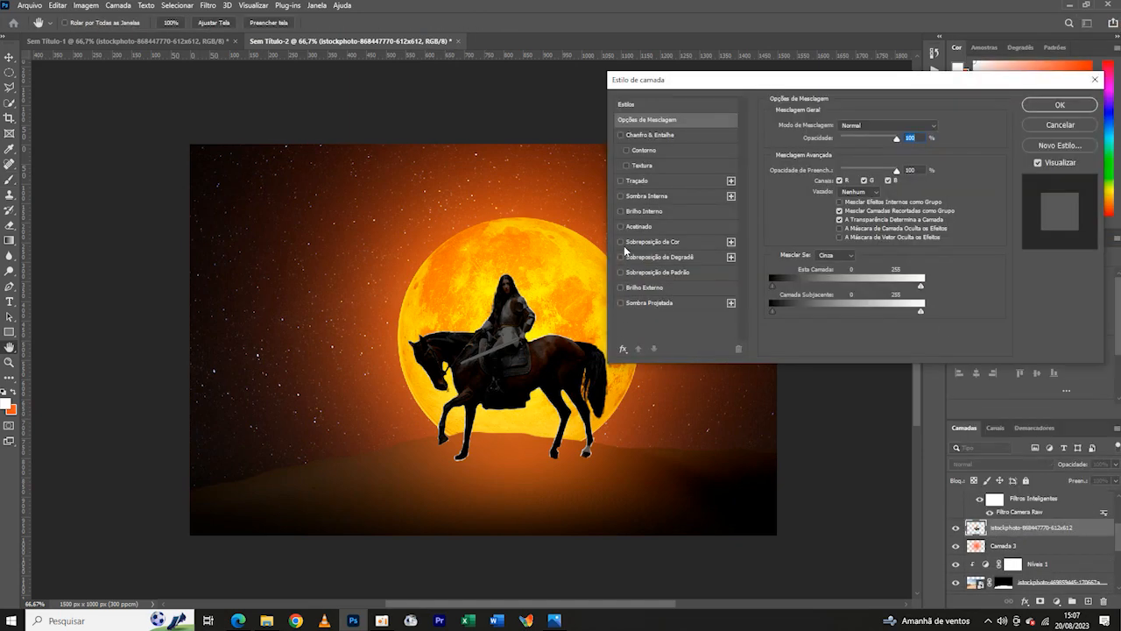
pyautogui.click(621, 241)
pyautogui.click(1060, 104)
# - Flip and squash the overlaid silhouette below the hooves as a slightly skewed cast shadow, and set its opacity to 62%
pyautogui.hotkey('ctrl', 't')
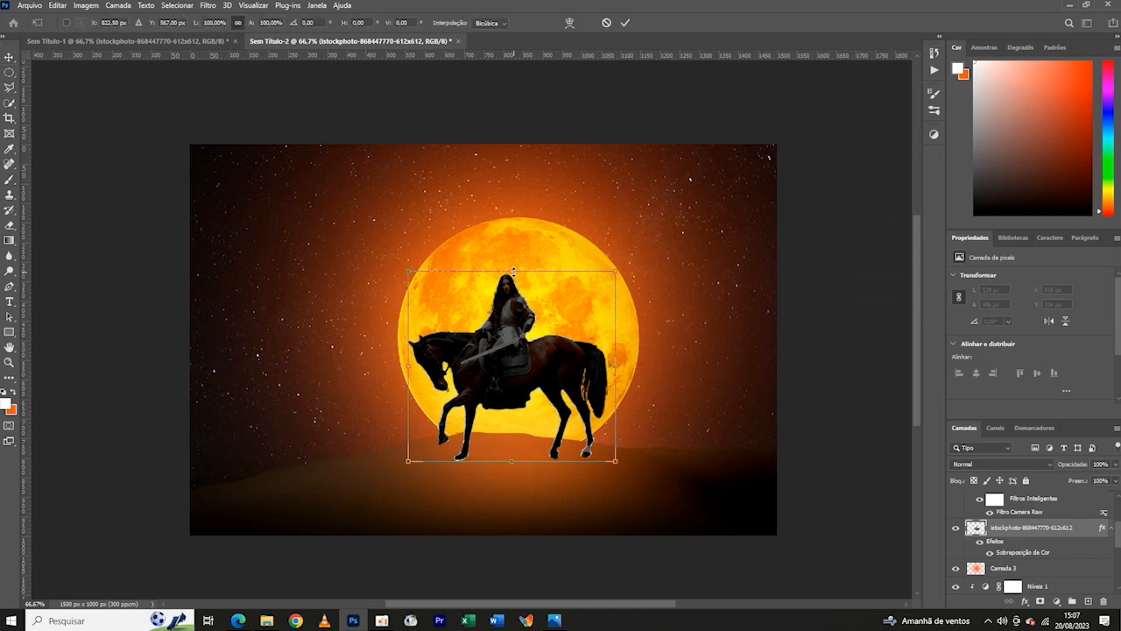
pyautogui.moveTo(514, 271); pyautogui.dragTo(630, 553)
pyautogui.moveTo(517, 517); pyautogui.dragTo(515, 512)
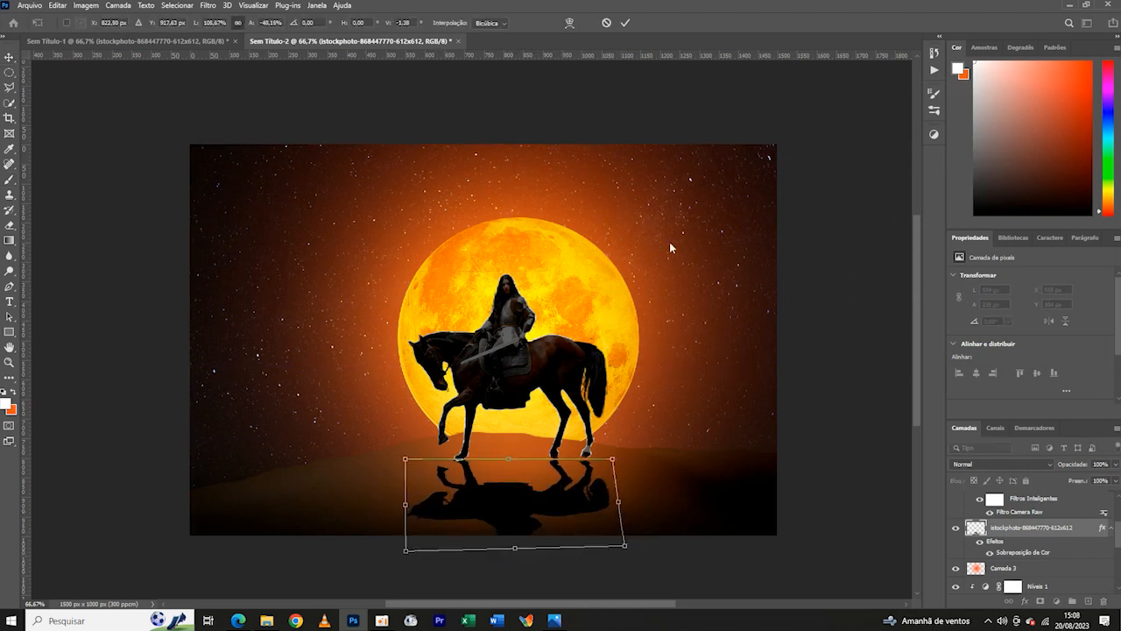
pyautogui.click(625, 25)
pyautogui.hotkey('ctrl', '-')
pyautogui.hotkey('ctrl', '-')
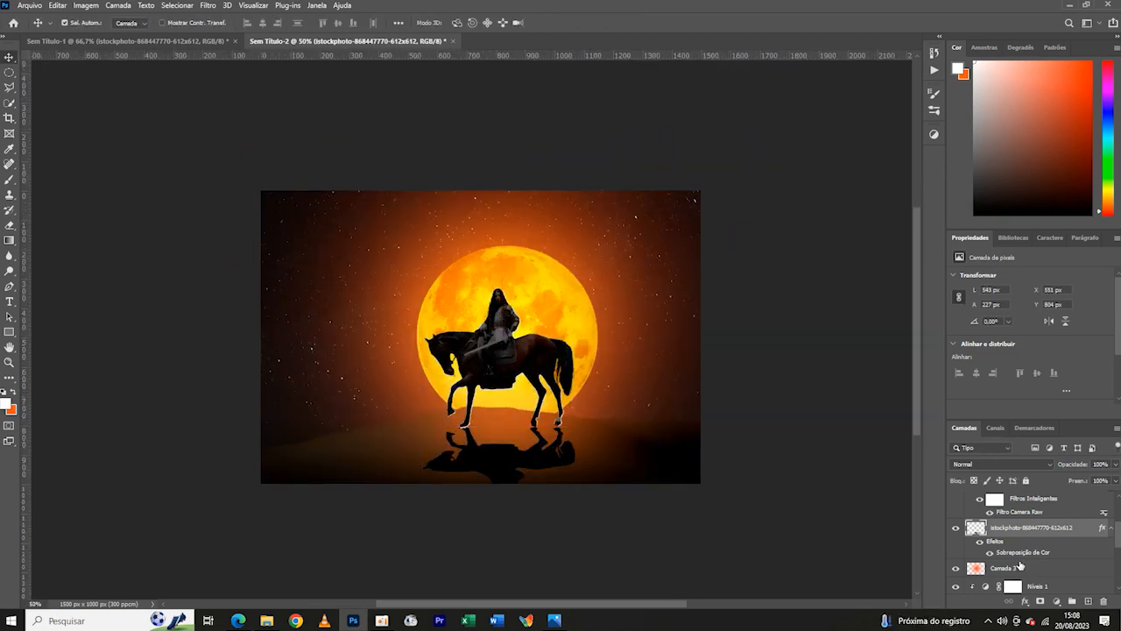
pyautogui.moveTo(1060, 473); pyautogui.dragTo(1060, 474)
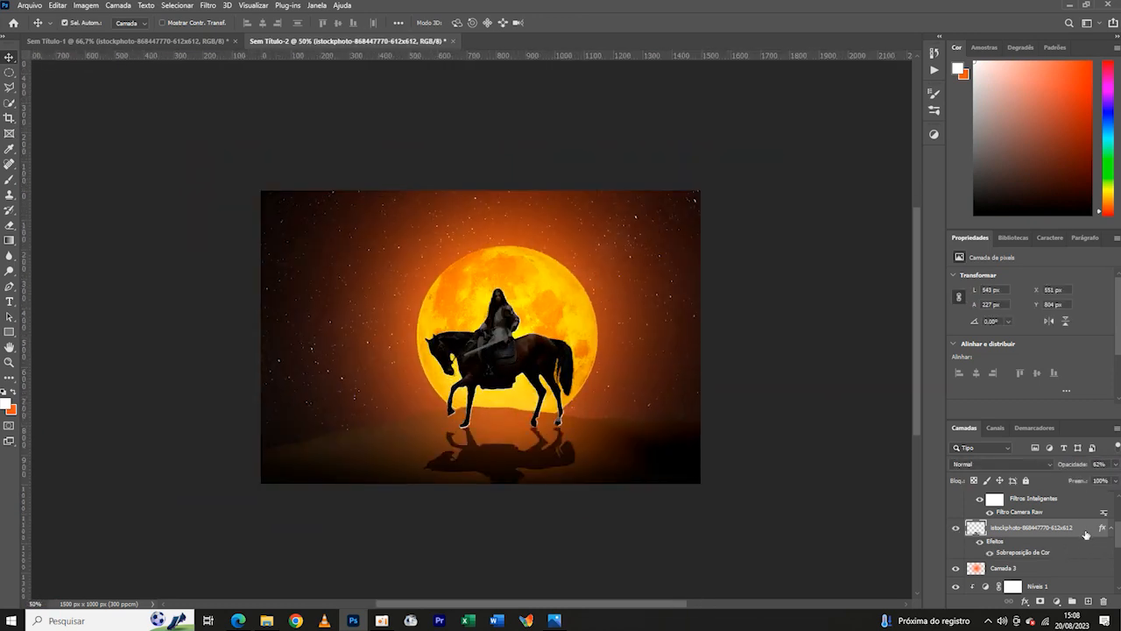
# - Create a layer above the cast shadow and set up a black soft round brush of 55 px with a flattened elliptical tip
pyautogui.hotkey('ctrl', '-')
pyautogui.hotkey('ctrl', '1')
pyautogui.hotkey('ctrl', 'shift', 'alt', 'n')
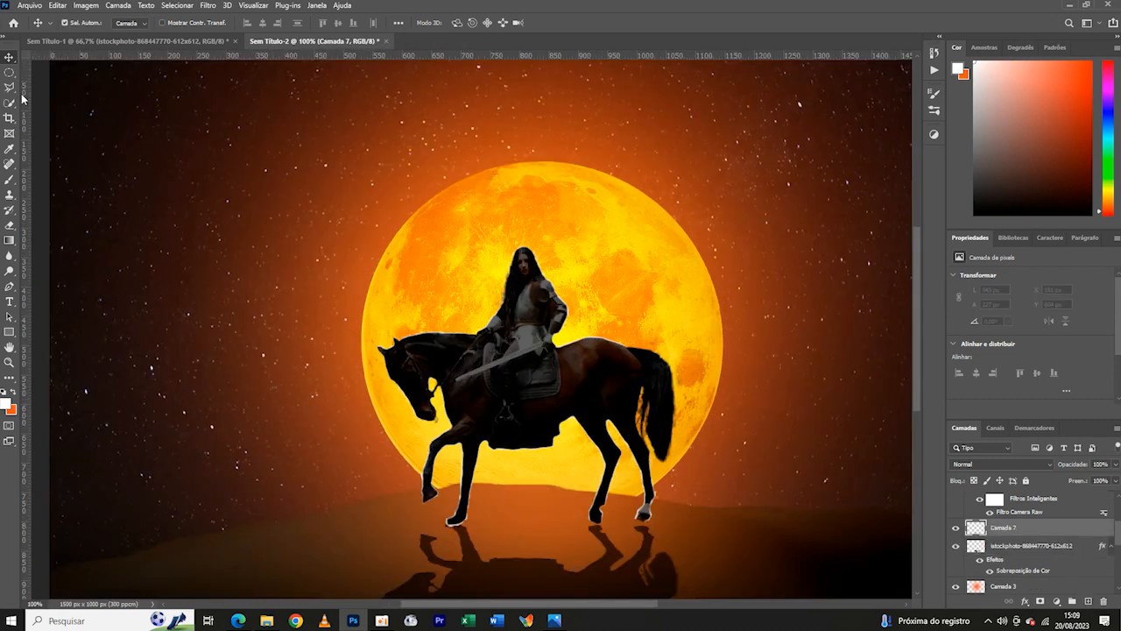
pyautogui.click(8, 179)
pyautogui.click(82, 23)
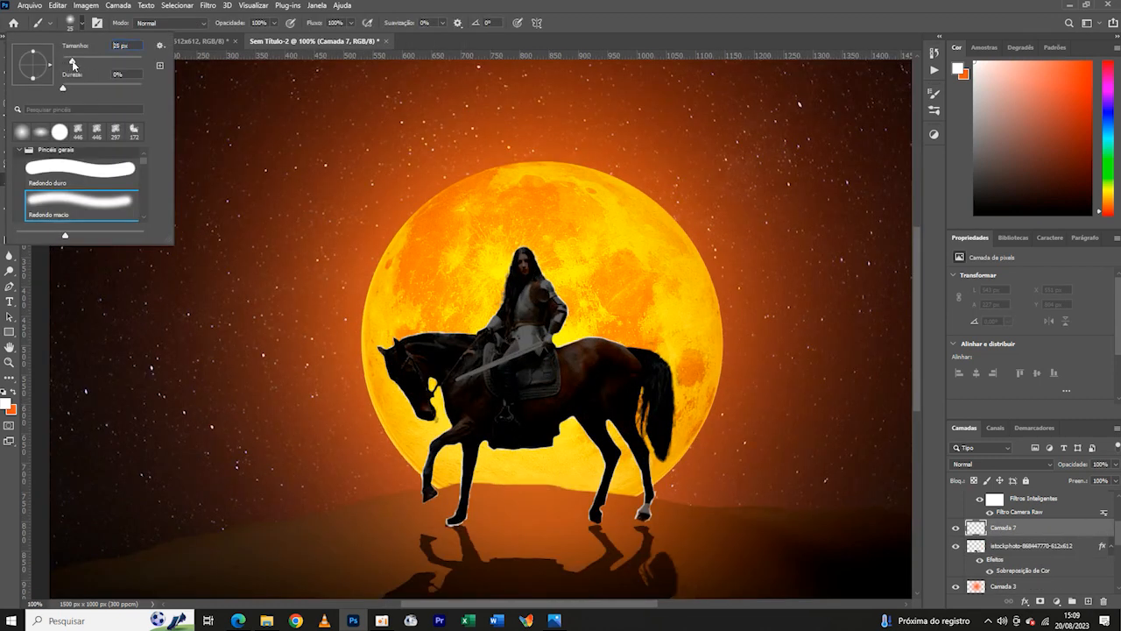
pyautogui.moveTo(33, 79)
pyautogui.mouseDown()
pyautogui.moveTo(33, 68)
pyautogui.moveTo(74, 61)
pyautogui.mouseUp()
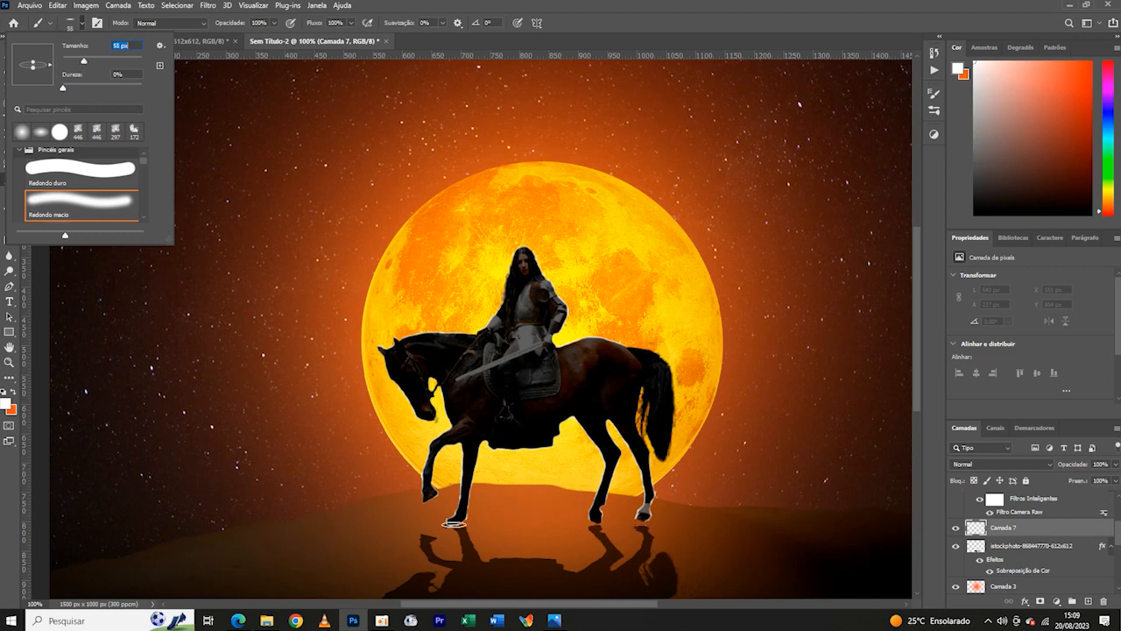
pyautogui.click(6, 403)
pyautogui.moveTo(125, 536)
pyautogui.mouseDown()
pyautogui.moveTo(126, 558)
pyautogui.moveTo(111, 551)
pyautogui.mouseUp()
pyautogui.click(281, 400)
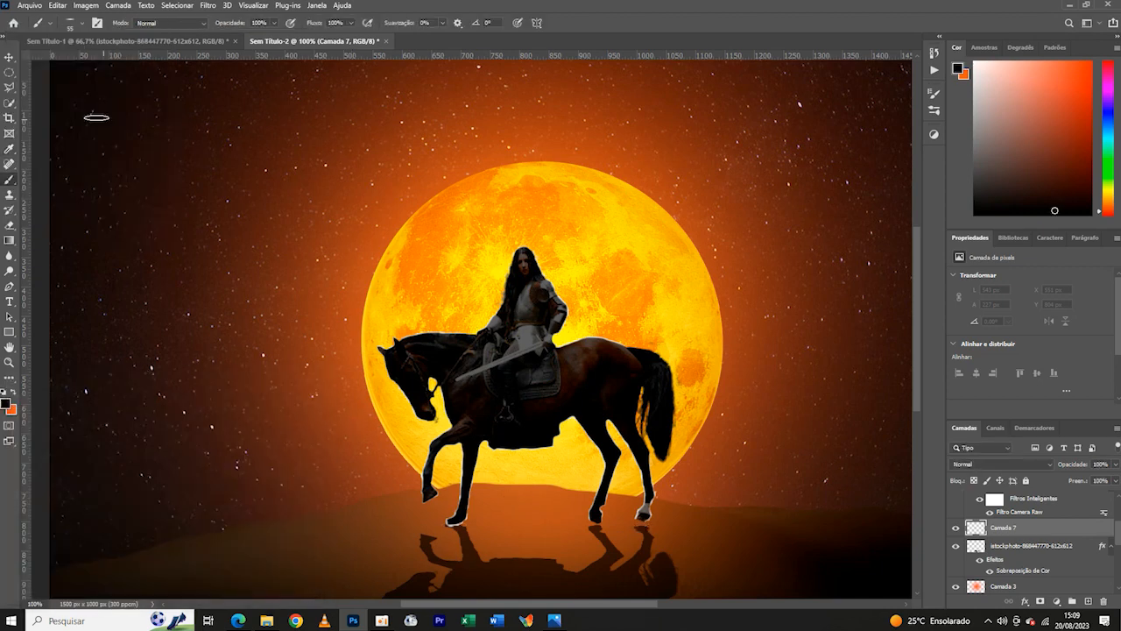
# - Dab a soft black contact shadow directly under the forward hind hoof
pyautogui.click(81, 24)
pyautogui.click(82, 24)
pyautogui.hotkey('ctrl', '+')
pyautogui.hotkey('ctrl', '+')
pyautogui.moveTo(587, 514); pyautogui.dragTo(199, 98)
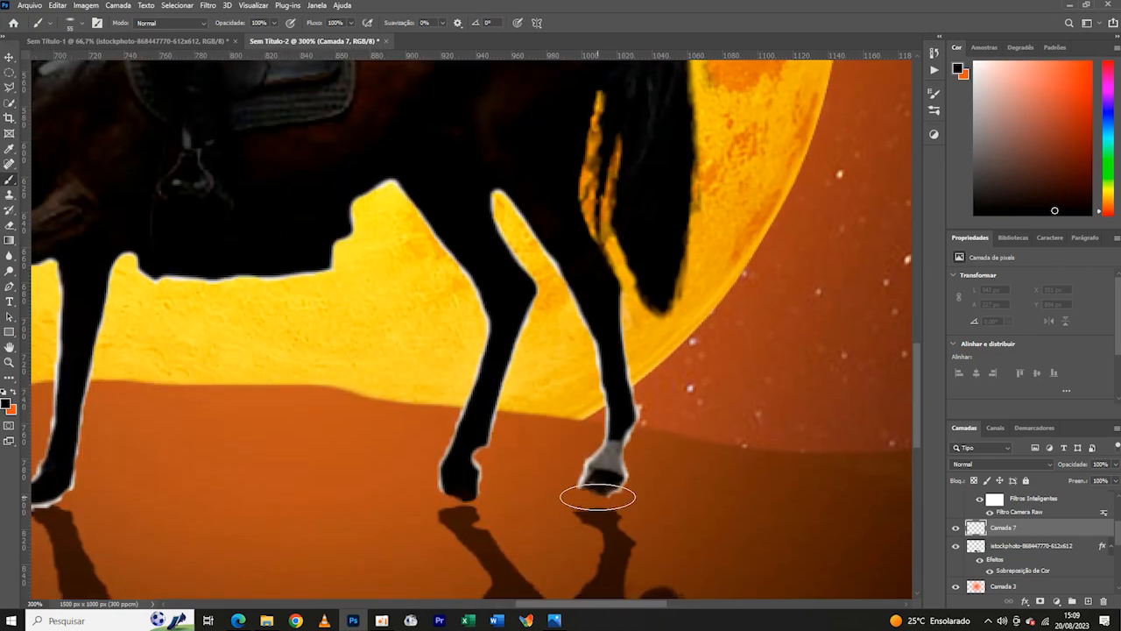
pyautogui.click(82, 24)
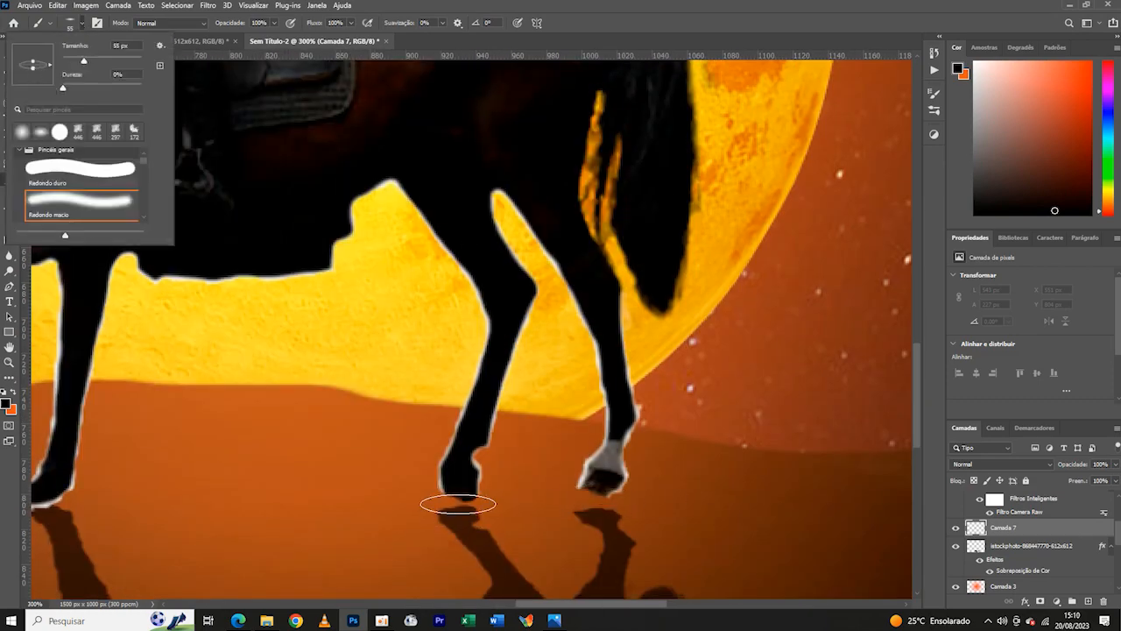
pyautogui.click(458, 503)
pyautogui.hotkey('ctrl', '-')
pyautogui.hotkey('ctrl', '-')
pyautogui.hotkey('ctrl', '-')
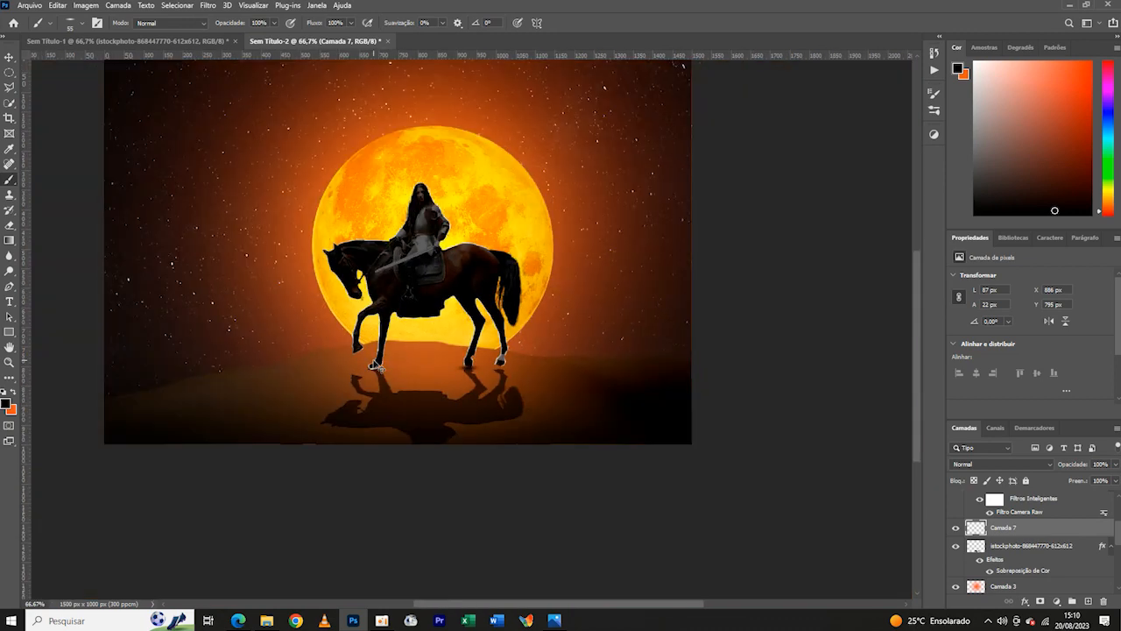
# - Add another new layer and dab a soft black contact shadow under the rearmost hoof
pyautogui.hotkey('ctrl', '+')
pyautogui.click(1088, 601)
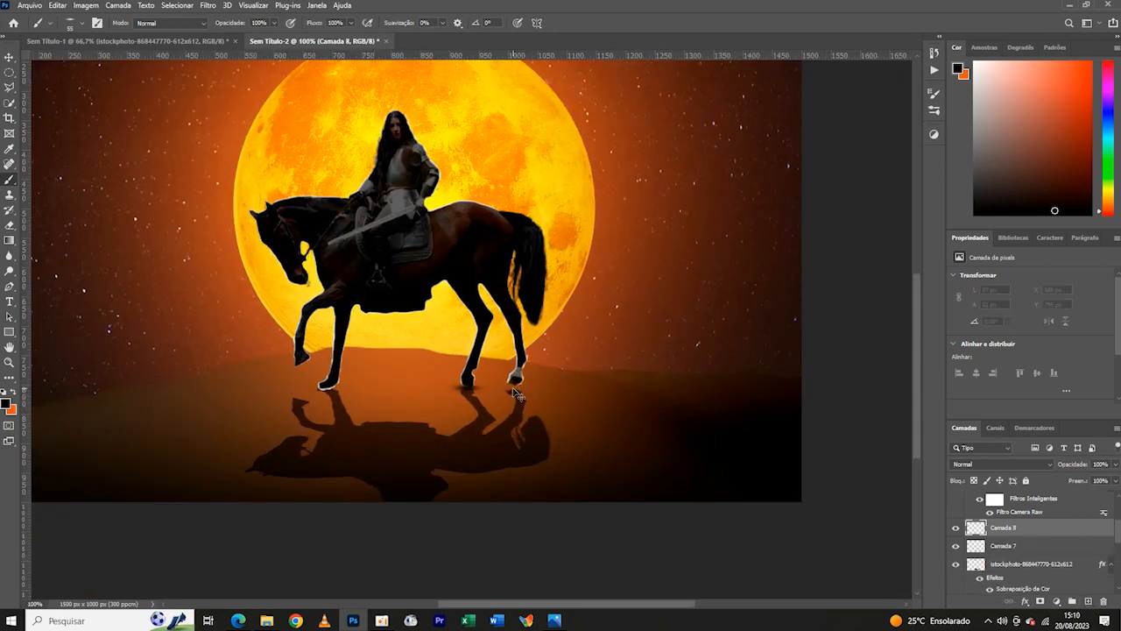
pyautogui.hotkey('ctrl', '+')
pyautogui.hotkey('ctrl', '+')
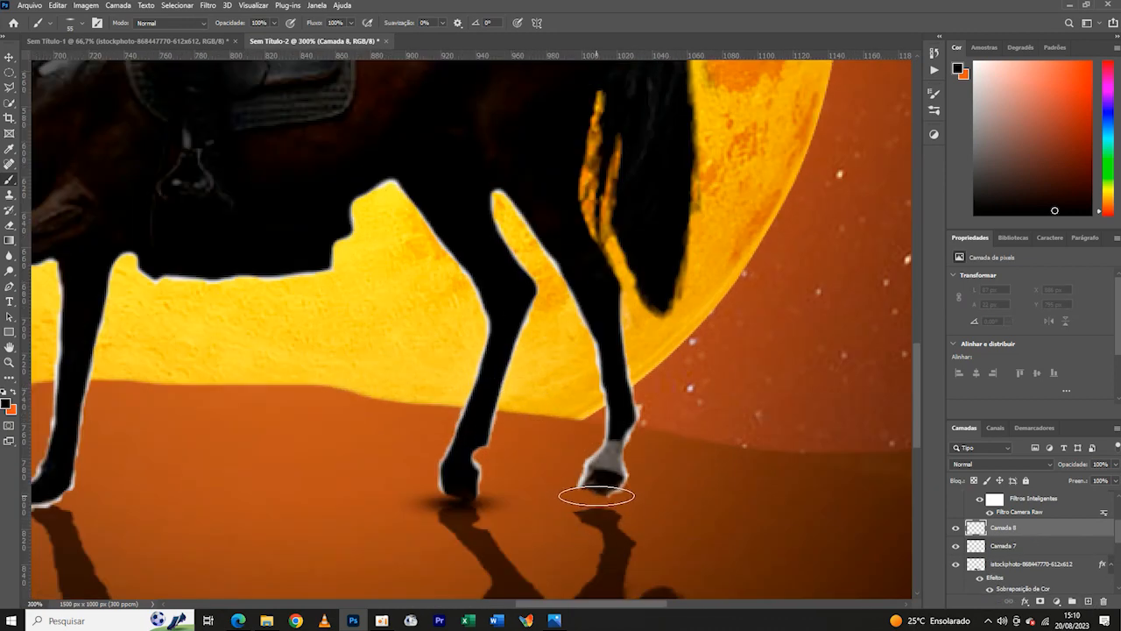
pyautogui.click(597, 497)
pyautogui.hotkey('ctrl', '-')
pyautogui.hotkey('ctrl', '-')
pyautogui.hotkey('ctrl', '-')
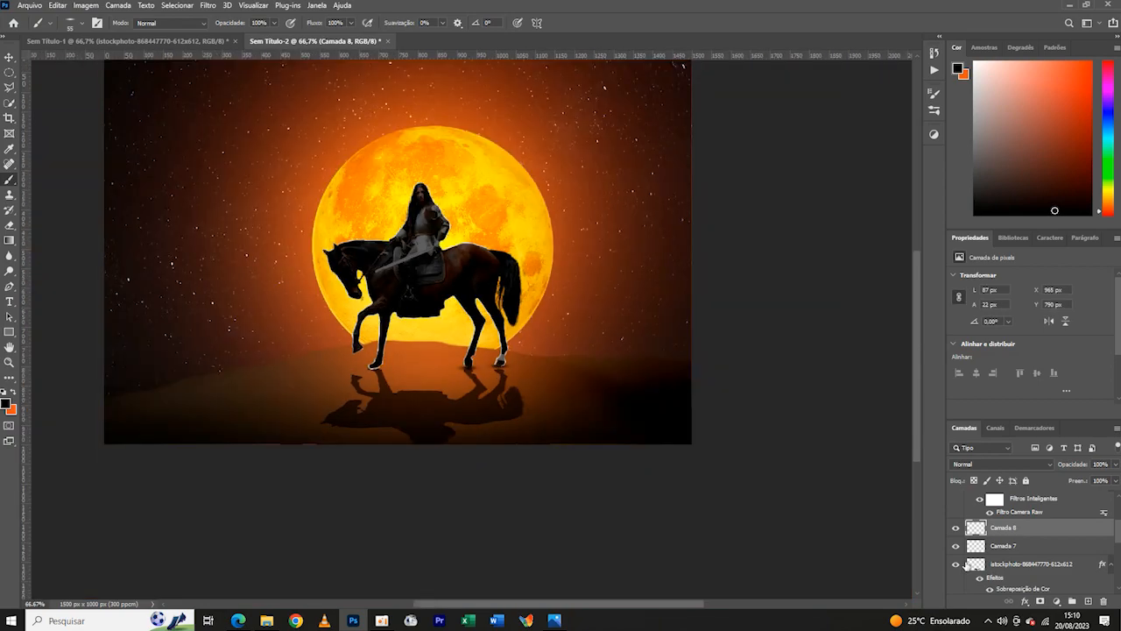
# - Add a third shadow layer and dab a soft black contact shadow under the planted front hoof
pyautogui.hotkey('ctrl', '+')
pyautogui.hotkey('ctrl', '+')
pyautogui.click(1088, 601)
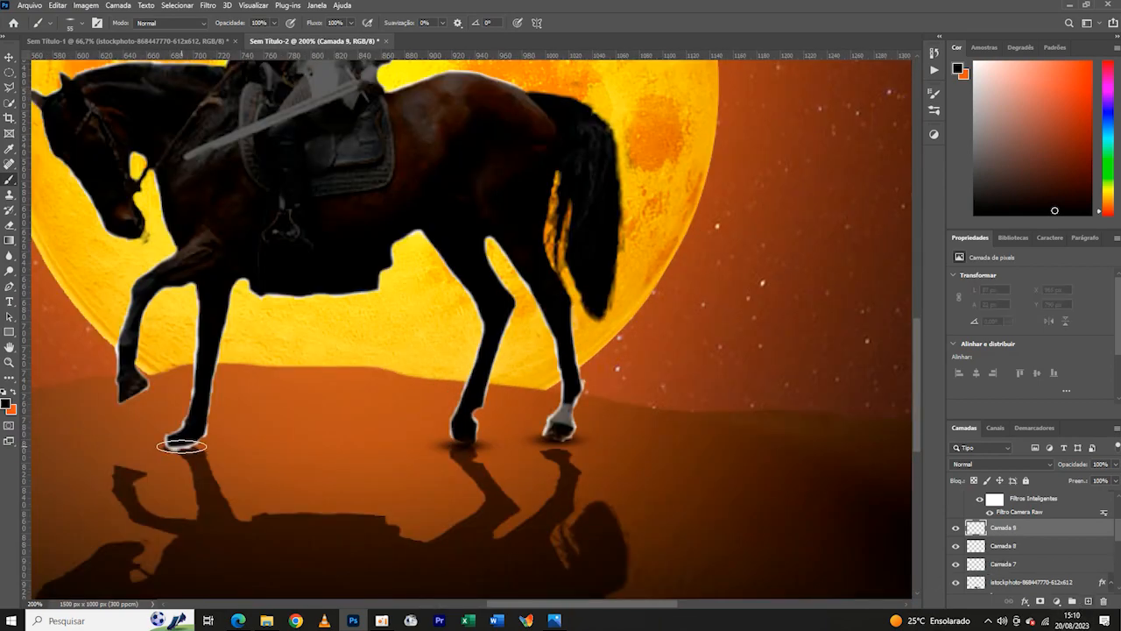
pyautogui.click(181, 447)
pyautogui.hotkey('ctrl', '-')
pyautogui.hotkey('ctrl', '-')
pyautogui.hotkey('ctrl', '-')
pyautogui.hotkey('ctrl', '+')
pyautogui.hotkey('ctrl', '+')
pyautogui.hotkey('ctrl', '+')
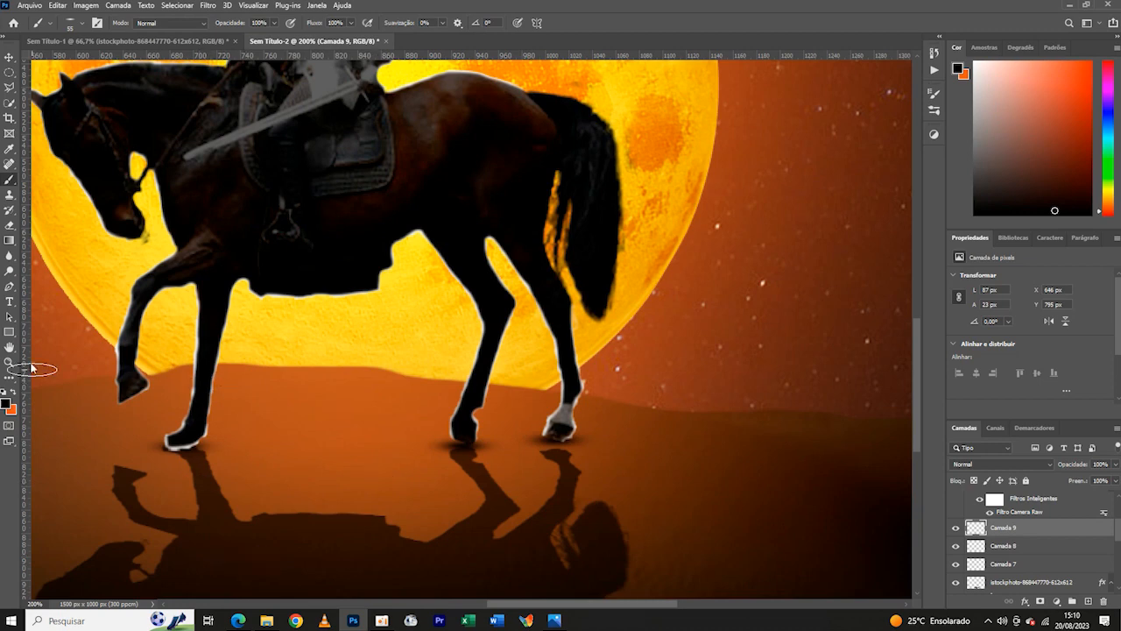
# - Group the three hoof contact-shadow layers and name the group "sombras+"
pyautogui.keyDown('shift'); pyautogui.click(1042, 566); pyautogui.keyUp('shift')
pyautogui.click(1073, 601)
pyautogui.doubleClick(1003, 526)
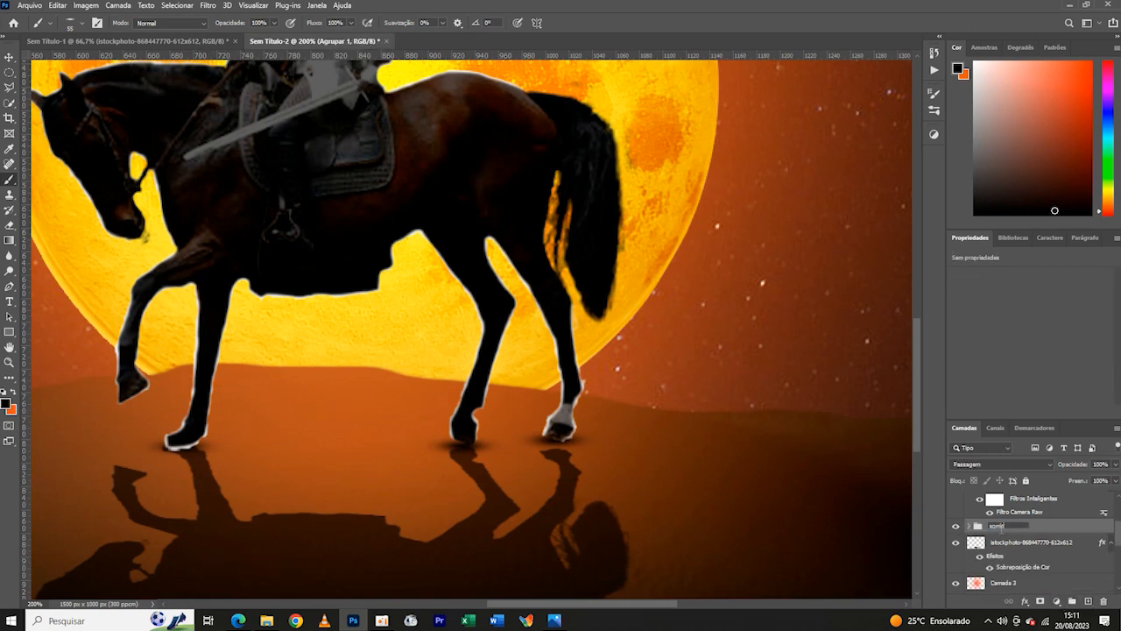
pyautogui.click(9, 57)
pyautogui.hotkey('ctrl', '+')
pyautogui.click(603, 501)
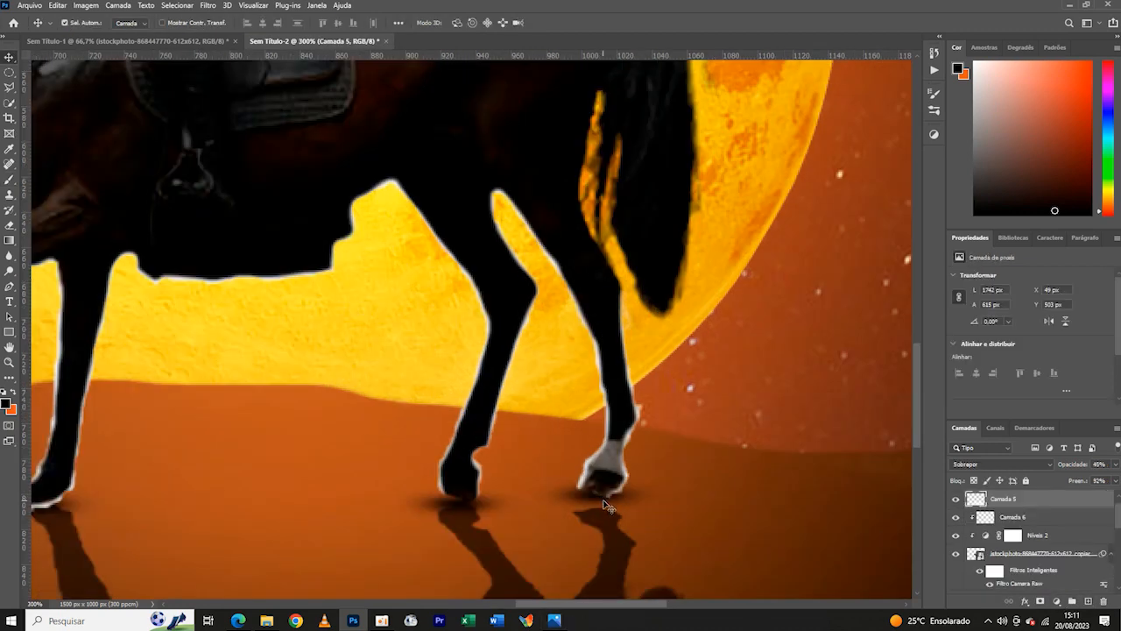
pyautogui.hotkey('ctrl', 't')
pyautogui.hotkey('ctrl', '-')
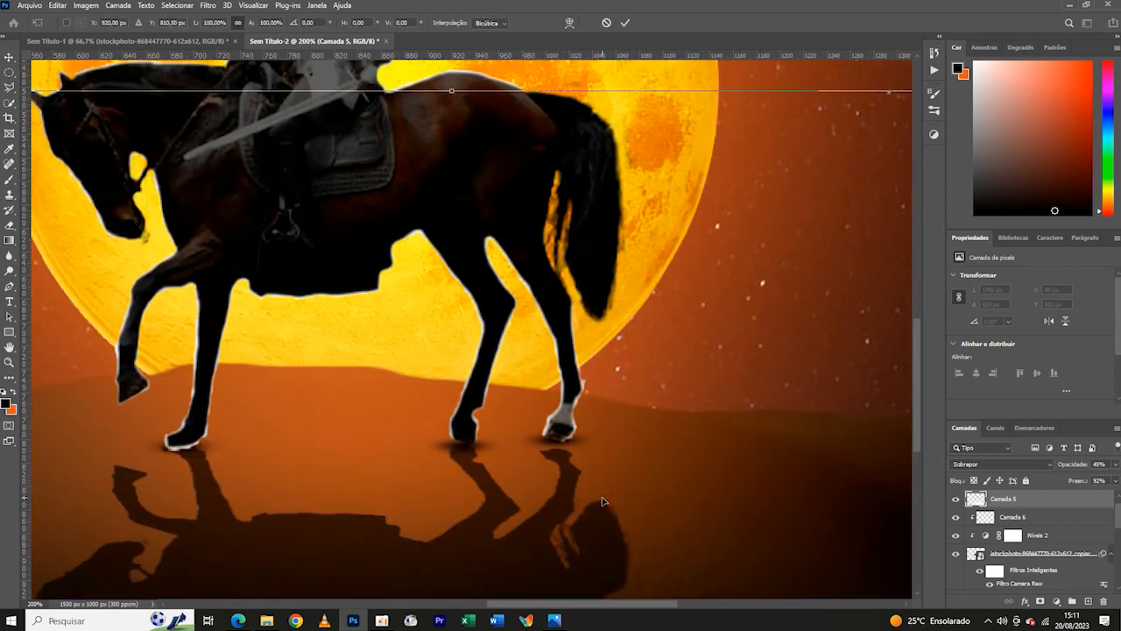
pyautogui.hotkey('ctrl', '+')
# - Widen the contact shadow under the rearmost hoof on both sides to about 104 px and nudge it slightly down
pyautogui.moveTo(1119, 522); pyautogui.dragTo(1120, 547)
pyautogui.click(969, 498)
pyautogui.click(977, 533)
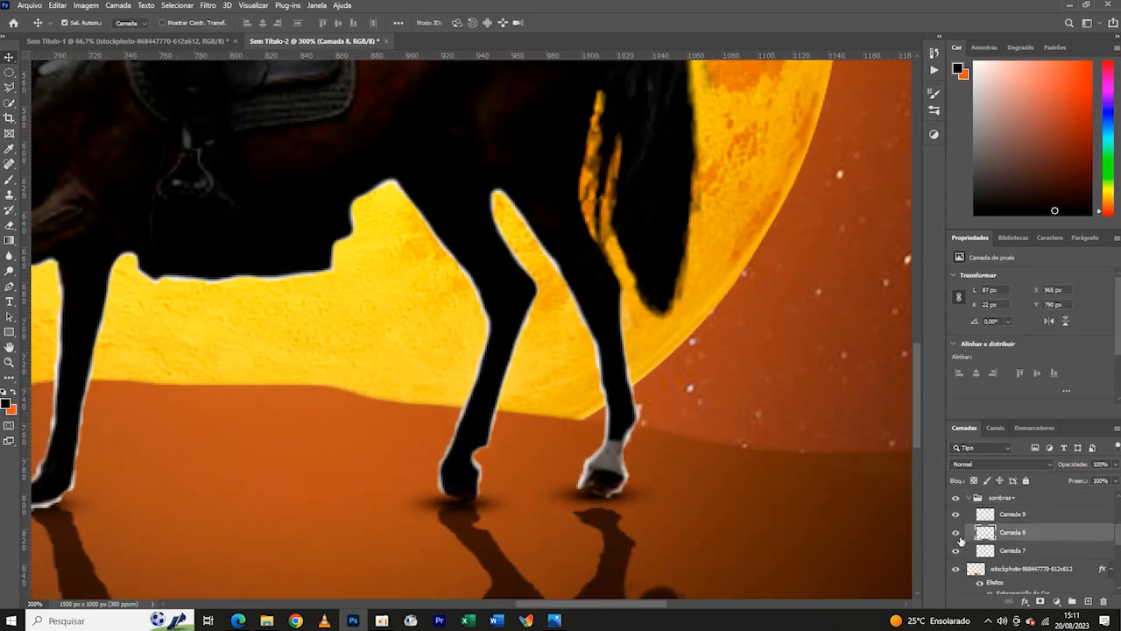
pyautogui.click(957, 533)
pyautogui.click(956, 533)
pyautogui.hotkey('ctrl', 't')
pyautogui.hotkey('ctrl', '+')
pyautogui.moveTo(741, 551); pyautogui.dragTo(759, 551)
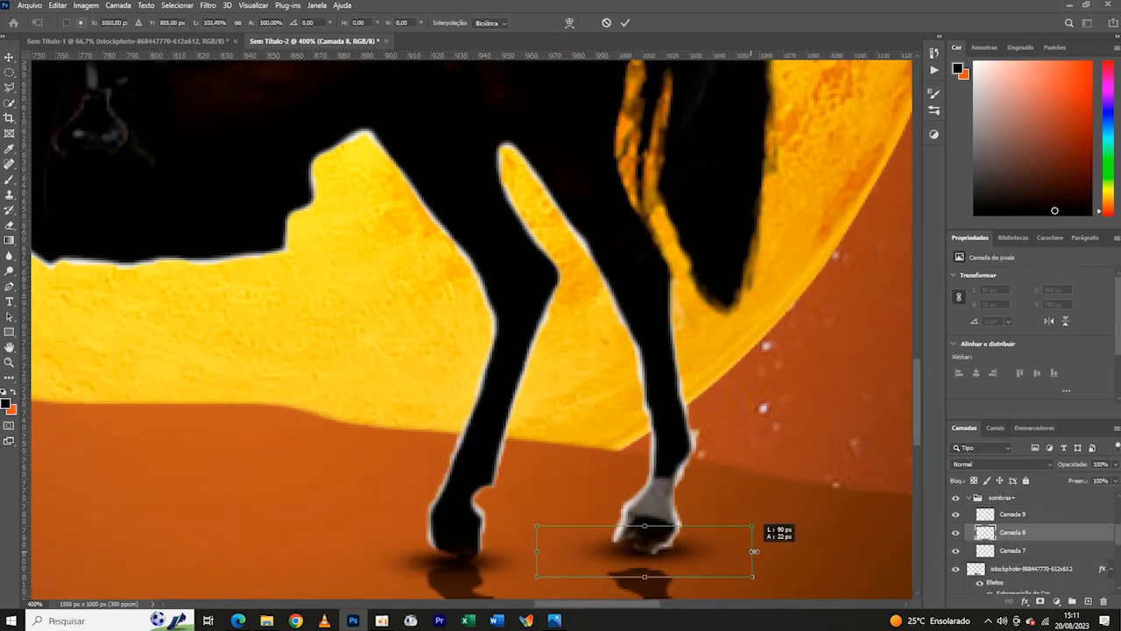
pyautogui.moveTo(536, 551); pyautogui.dragTo(521, 551)
pyautogui.moveTo(759, 551); pyautogui.dragTo(766, 551)
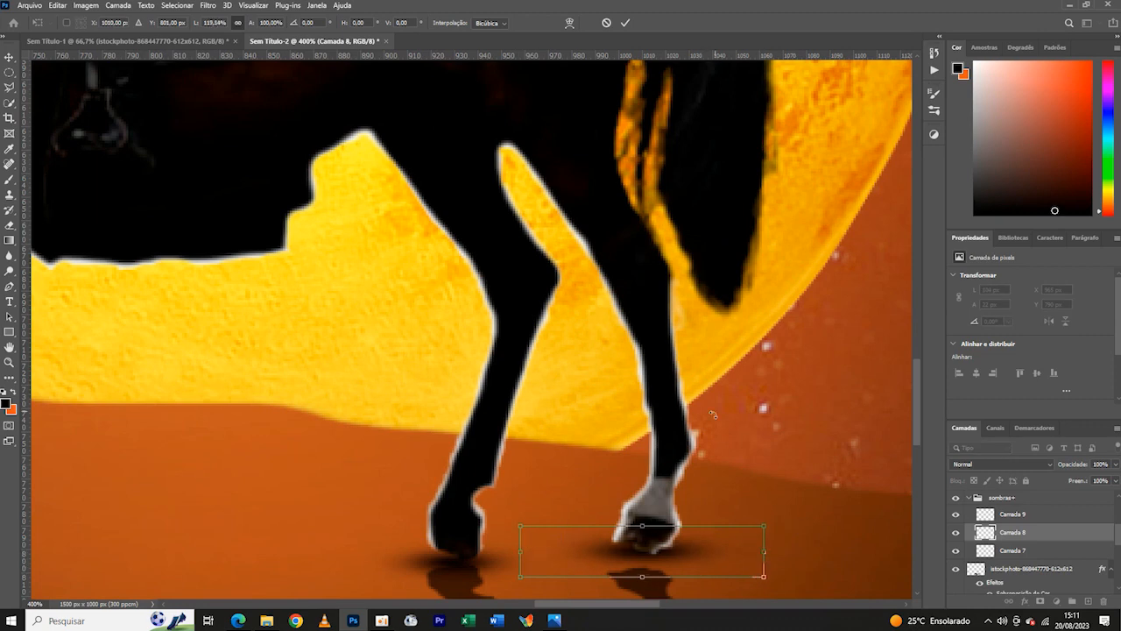
pyautogui.press('Down')
pyautogui.click(626, 23)
pyautogui.hotkey('ctrl', '-')
pyautogui.hotkey('ctrl', '-')
pyautogui.hotkey('ctrl', '-')
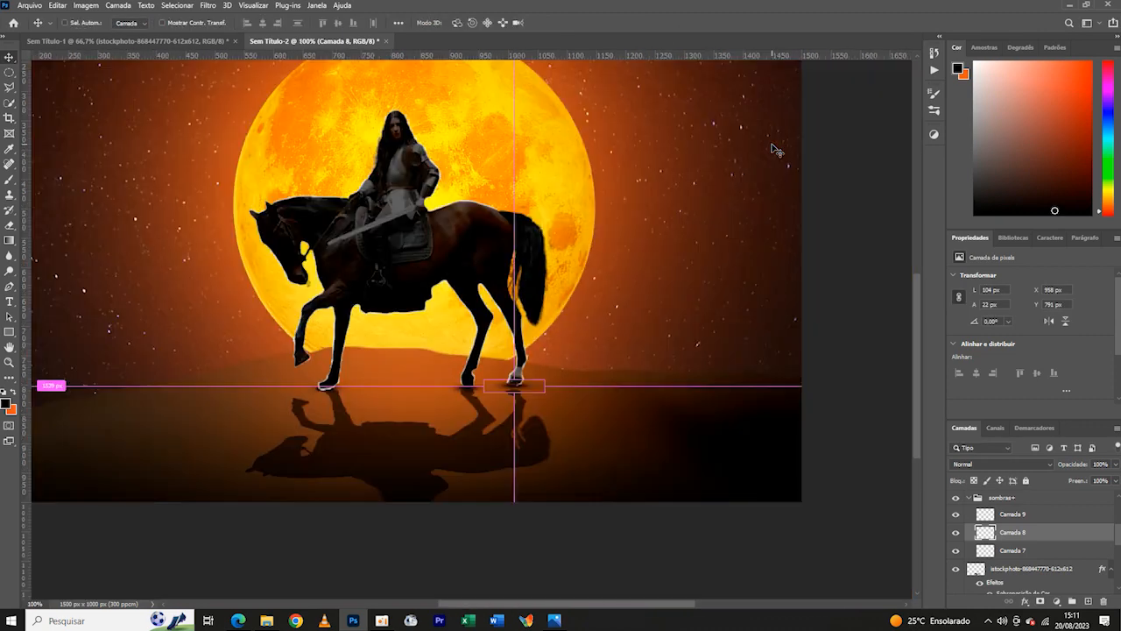
# - Stretch the rearmost hoof's contact shadow further sideways to about 119 px wide
pyautogui.hotkey('ctrl', '+')
pyautogui.hotkey('ctrl', '+')
pyautogui.hotkey('ctrl', '+')
pyautogui.hotkey('ctrl', 't')
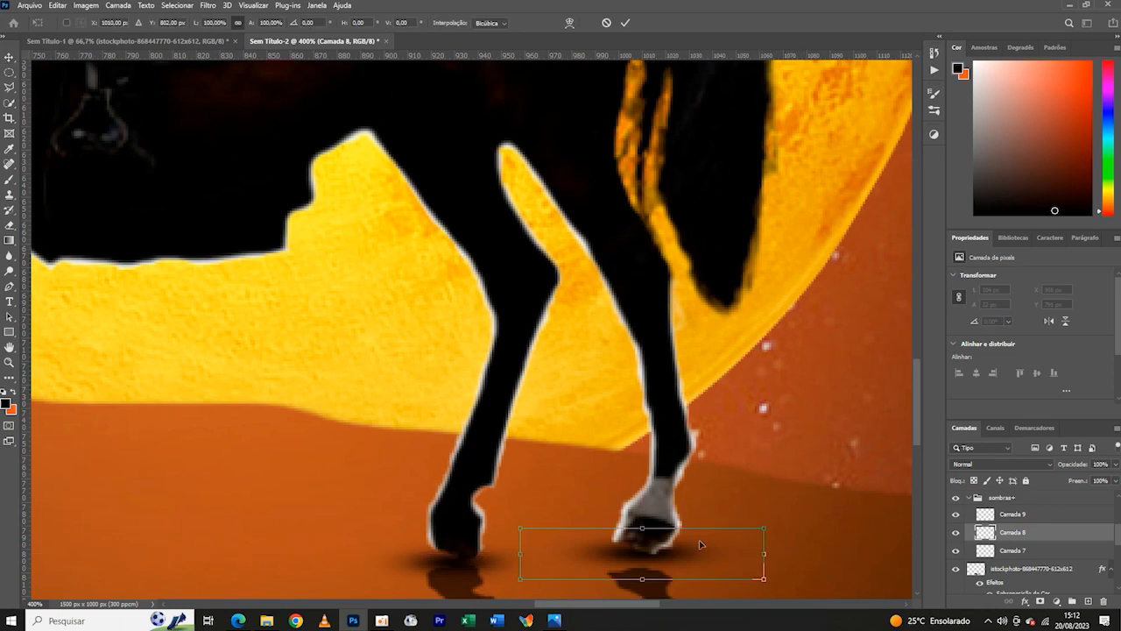
pyautogui.press('Return')
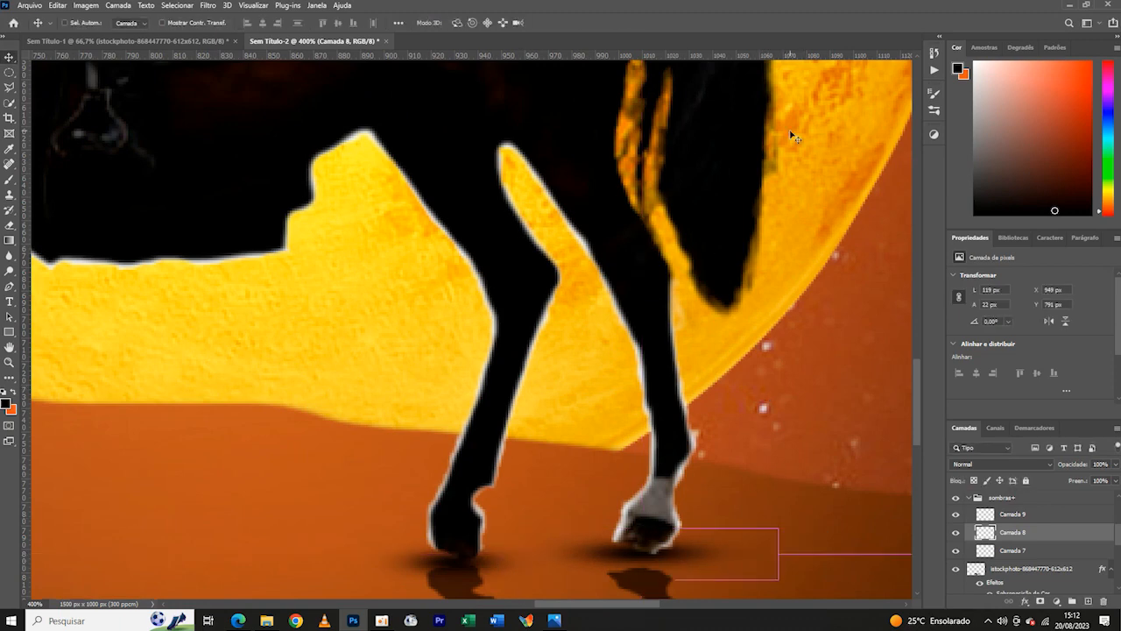
pyautogui.hotkey('ctrl', '-')
pyautogui.hotkey('ctrl', '-')
pyautogui.hotkey('ctrl', '-')
pyautogui.hotkey('ctrl', '-')
pyautogui.hotkey('ctrl', '-')
pyautogui.hotkey('ctrl', '+')
pyautogui.hotkey('ctrl', '+')
pyautogui.hotkey('ctrl', '+')
pyautogui.hotkey('ctrl', '+')
pyautogui.hotkey('ctrl', '+')
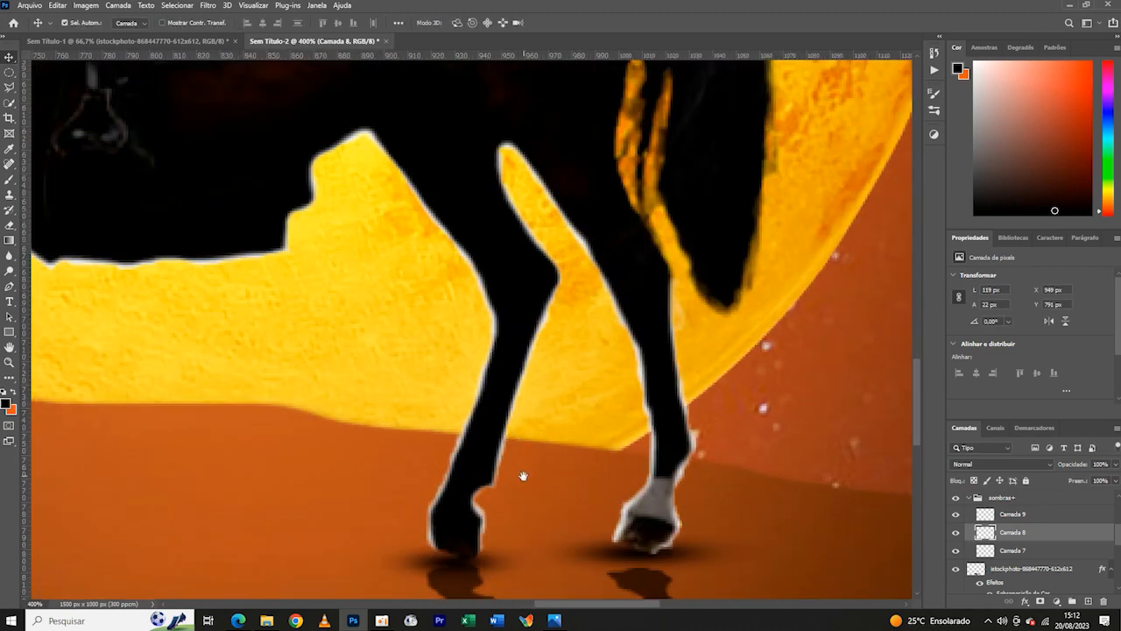
# - Widen the contact shadow under the other planted hind hoof on both sides to about 111 px
pyautogui.moveTo(523, 476); pyautogui.dragTo(648, 403)
pyautogui.hotkey('ctrl', 't')
pyautogui.click(629, 25)
pyautogui.click(1006, 551)
pyautogui.hotkey('ctrl', 't')
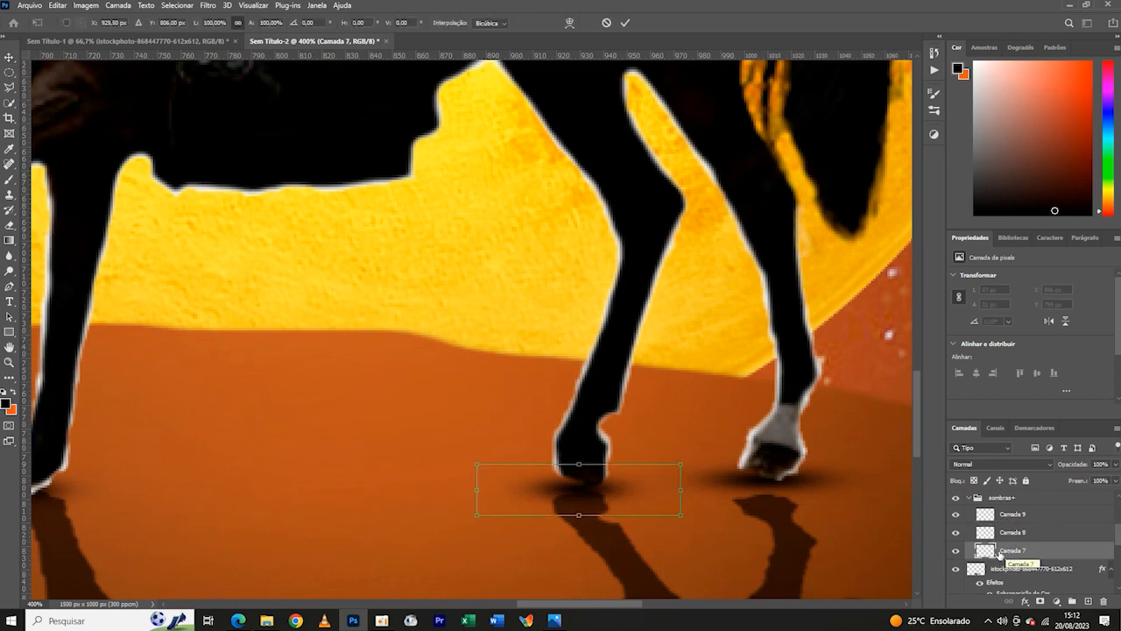
pyautogui.moveTo(682, 489); pyautogui.dragTo(706, 488)
pyautogui.moveTo(476, 489); pyautogui.dragTo(445, 488)
pyautogui.moveTo(706, 489); pyautogui.dragTo(706, 489)
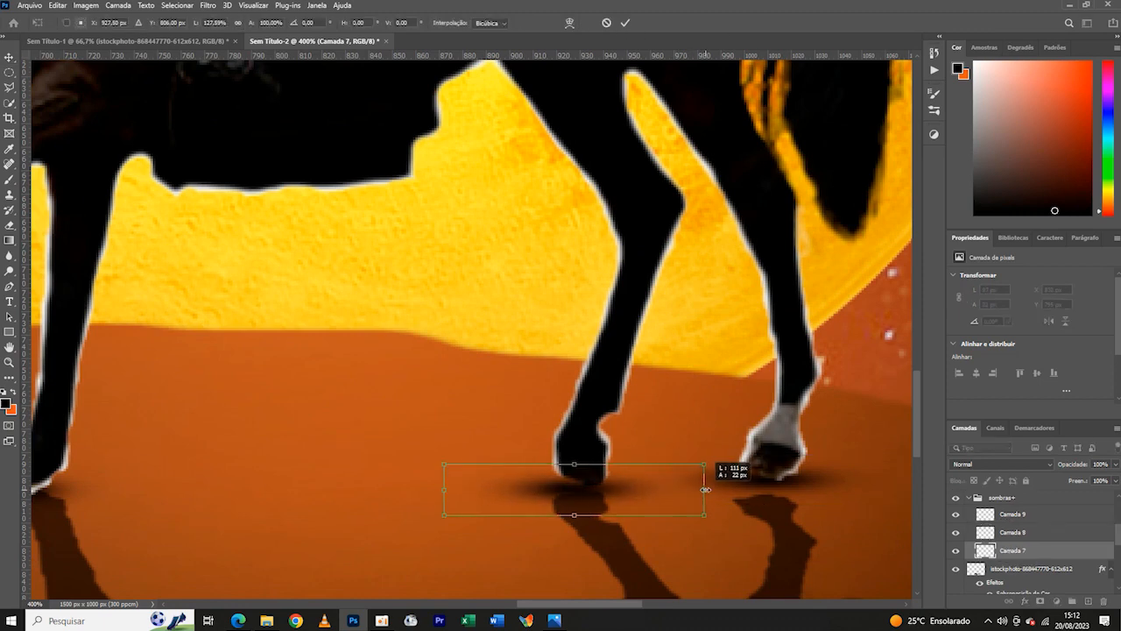
pyautogui.click(624, 23)
# - Stretch the contact shadow under the planted front hoof sideways on both sides to about 151% of its width
pyautogui.hotkey('ctrl', '-')
pyautogui.hotkey('ctrl', '-')
pyautogui.hotkey('ctrl', '-')
pyautogui.hotkey('ctrl', '-')
pyautogui.hotkey('ctrl', '-')
pyautogui.hotkey('ctrl', '+')
pyautogui.hotkey('ctrl', '+')
pyautogui.hotkey('ctrl', '+')
pyautogui.hotkey('ctrl', '+')
pyautogui.hotkey('ctrl', '+')
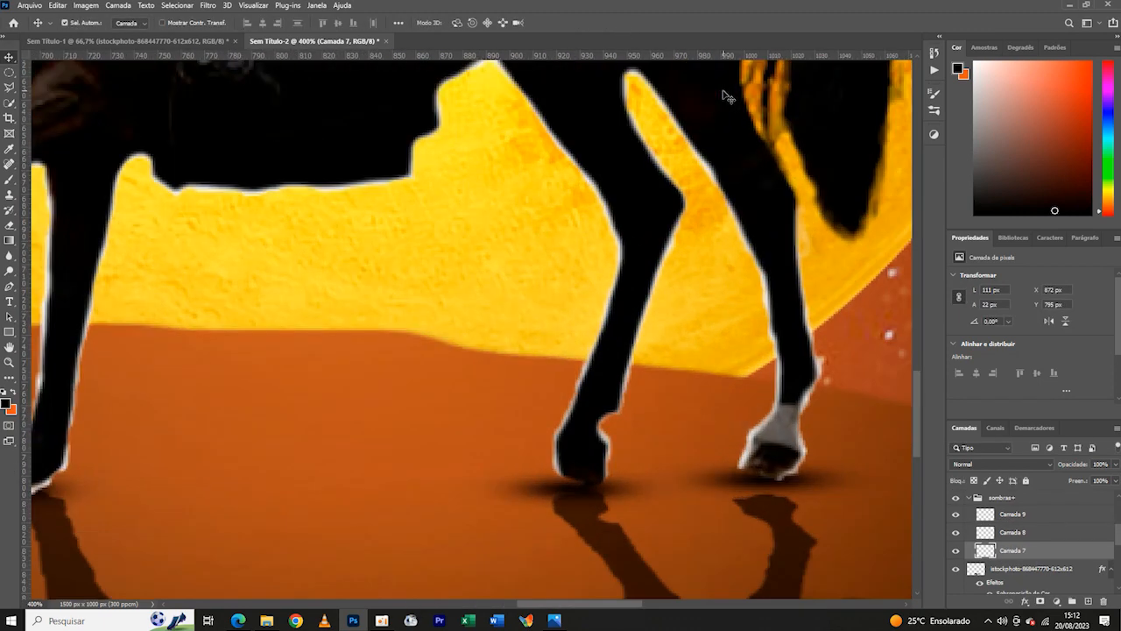
pyautogui.moveTo(161, 481); pyautogui.dragTo(651, 409)
pyautogui.click(1008, 514)
pyautogui.hotkey('ctrl', 't')
pyautogui.moveTo(391, 409); pyautogui.dragTo(343, 408)
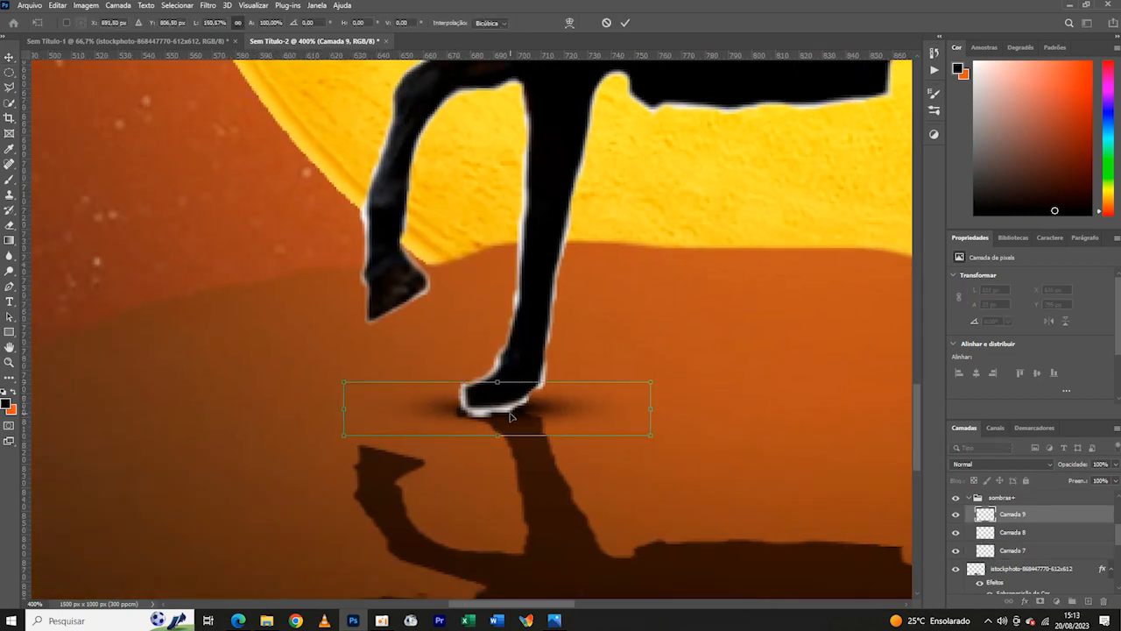
pyautogui.moveTo(512, 419); pyautogui.dragTo(512, 419)
pyautogui.click(626, 26)
# - Distort the flipped horse shadow by raising its upper corner on the hind-leg side slightly so it meets the rear hooves
pyautogui.click(582, 559)
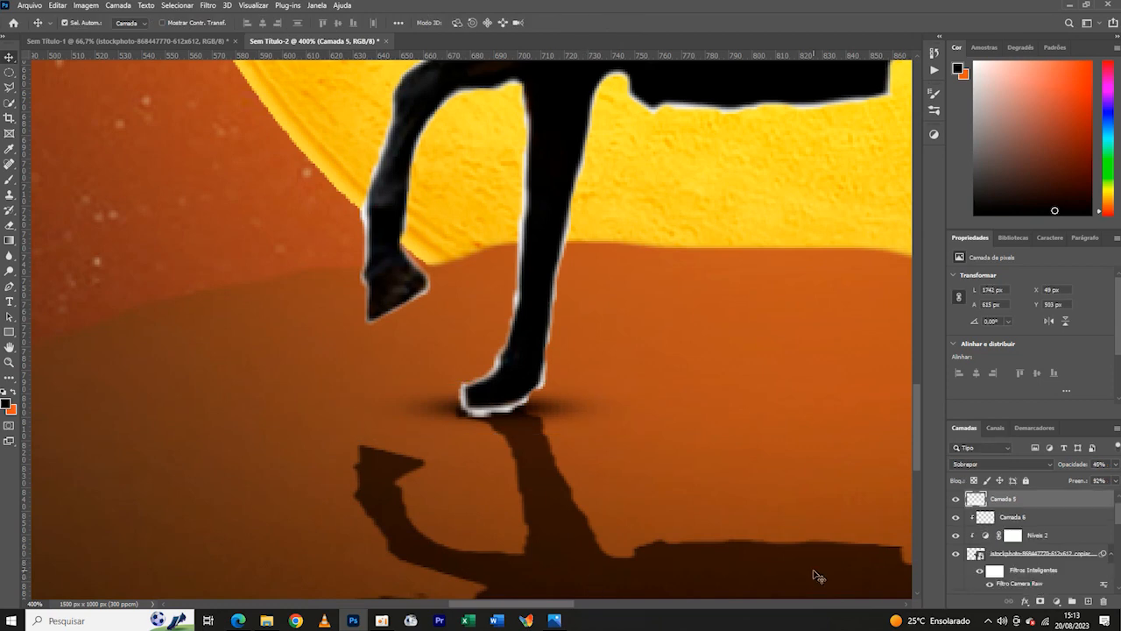
pyautogui.moveTo(1118, 521); pyautogui.dragTo(1117, 538)
pyautogui.click(956, 529)
pyautogui.click(957, 528)
pyautogui.click(995, 540)
pyautogui.hotkey('ctrl', 't')
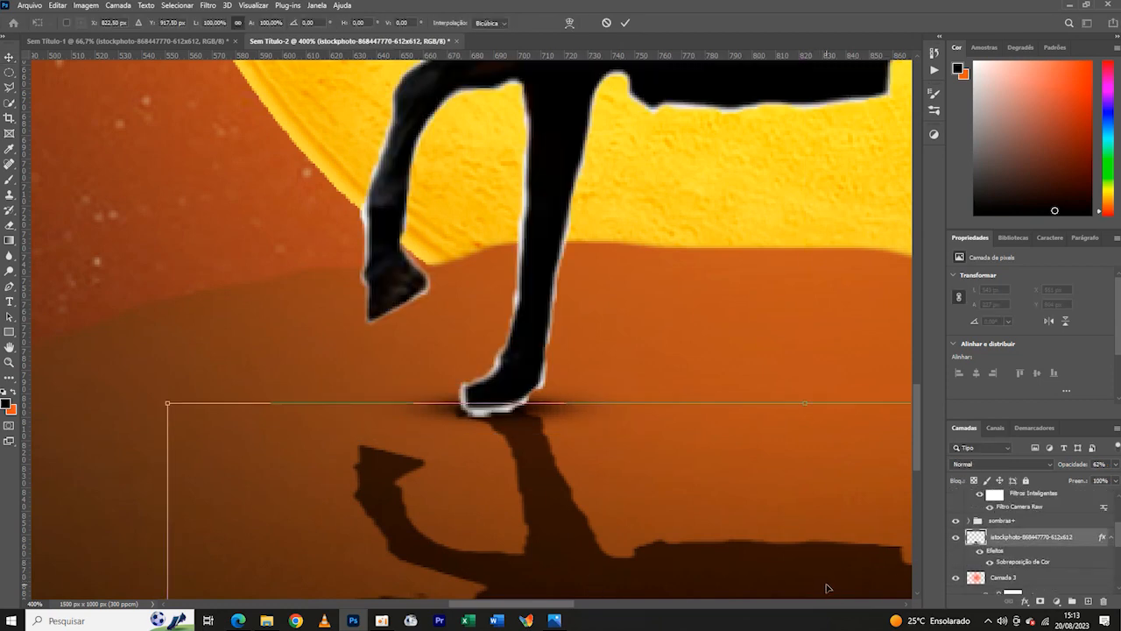
pyautogui.hotkey('ctrl', '-')
pyautogui.hotkey('ctrl', '-')
pyautogui.hotkey('ctrl', '-')
pyautogui.hotkey('ctrl', '+')
pyautogui.moveTo(579, 500); pyautogui.dragTo(356, 515)
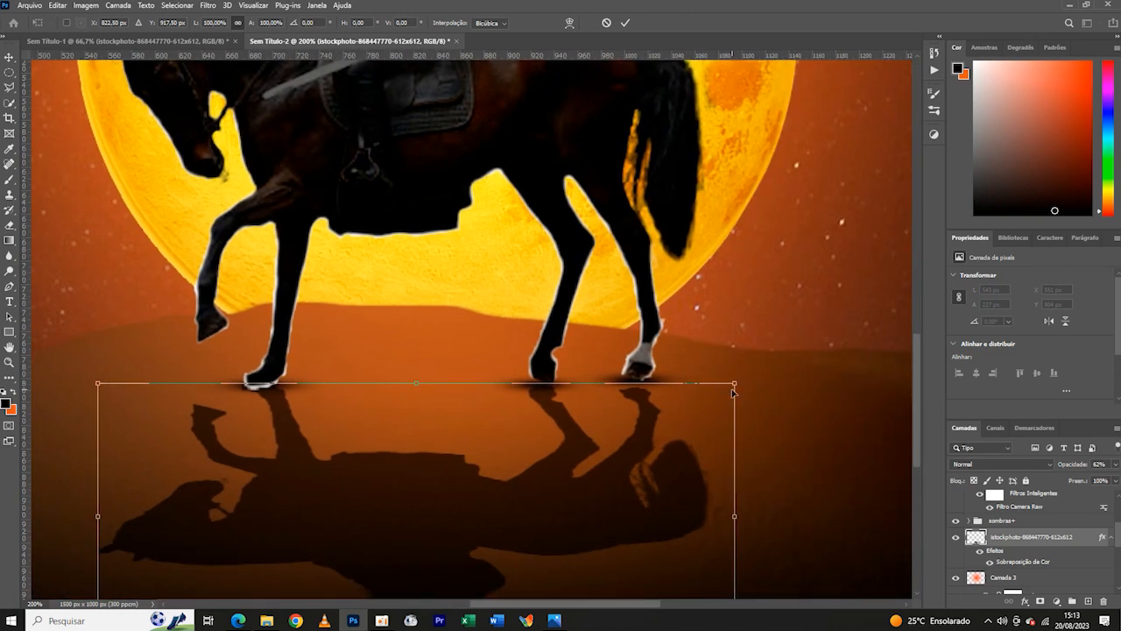
pyautogui.moveTo(733, 392); pyautogui.dragTo(742, 378)
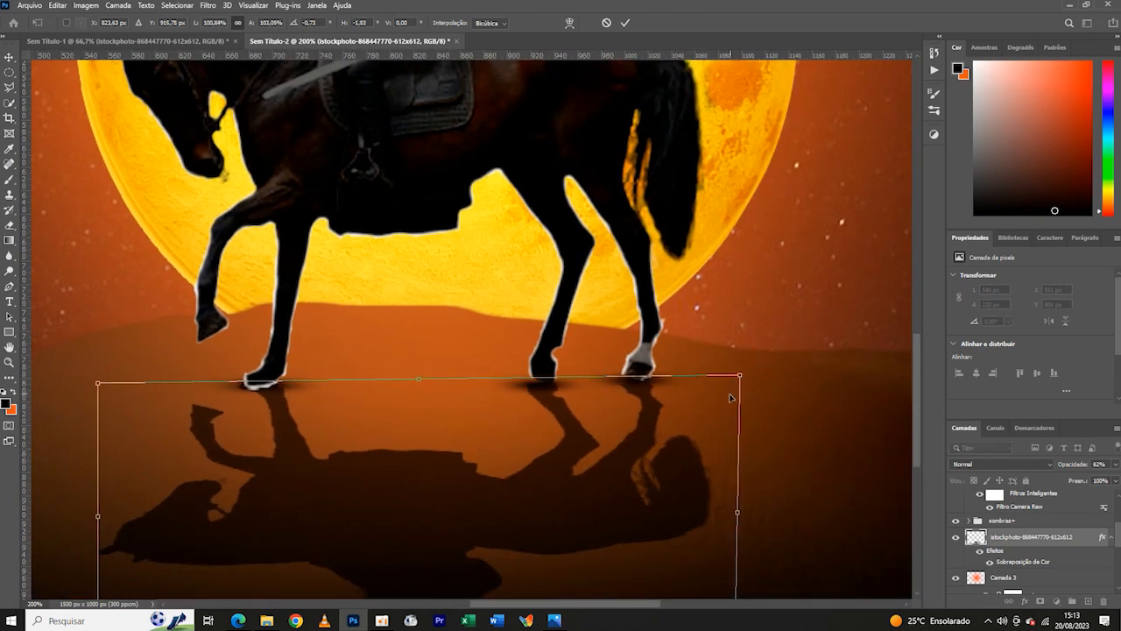
pyautogui.press('Return')
# - Add a solid colour fill in #9a4822, sampled from the sky, clipped to the rider above Níveis 2, and open its blend mode choices
pyautogui.hotkey('ctrl', '-')
pyautogui.hotkey('ctrl', '-')
pyautogui.hotkey('ctrl', '-')
pyautogui.hotkey('ctrl', '-')
pyautogui.hotkey('ctrl', '+')
pyautogui.hotkey('ctrl', '+')
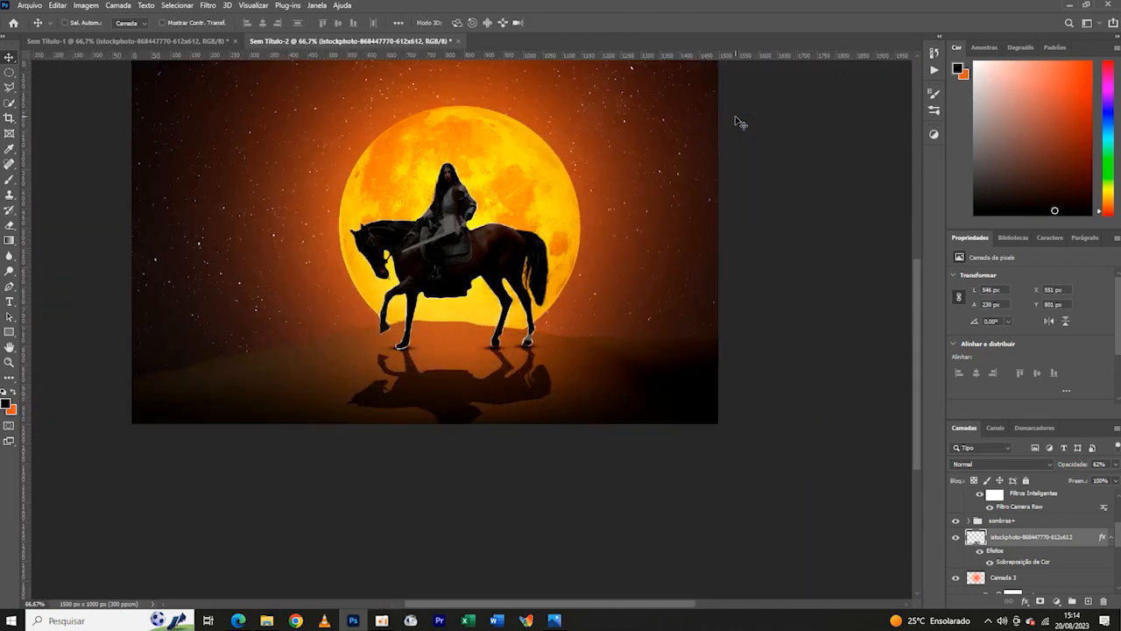
pyautogui.scroll(5, 1078, 538)
pyautogui.click(1034, 535)
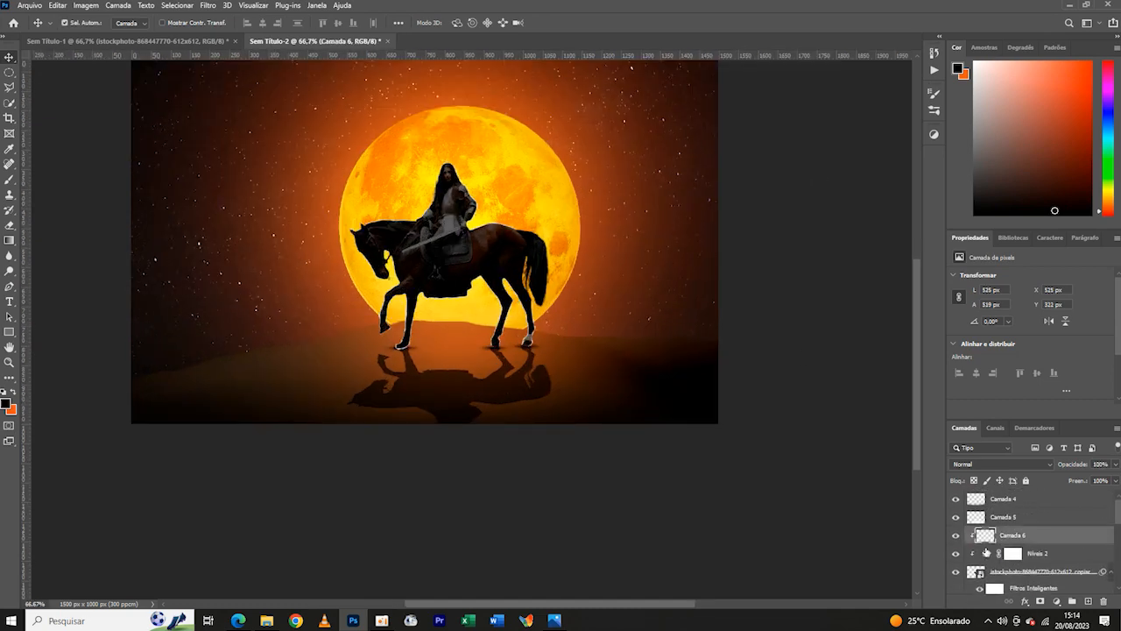
pyautogui.click(1035, 557)
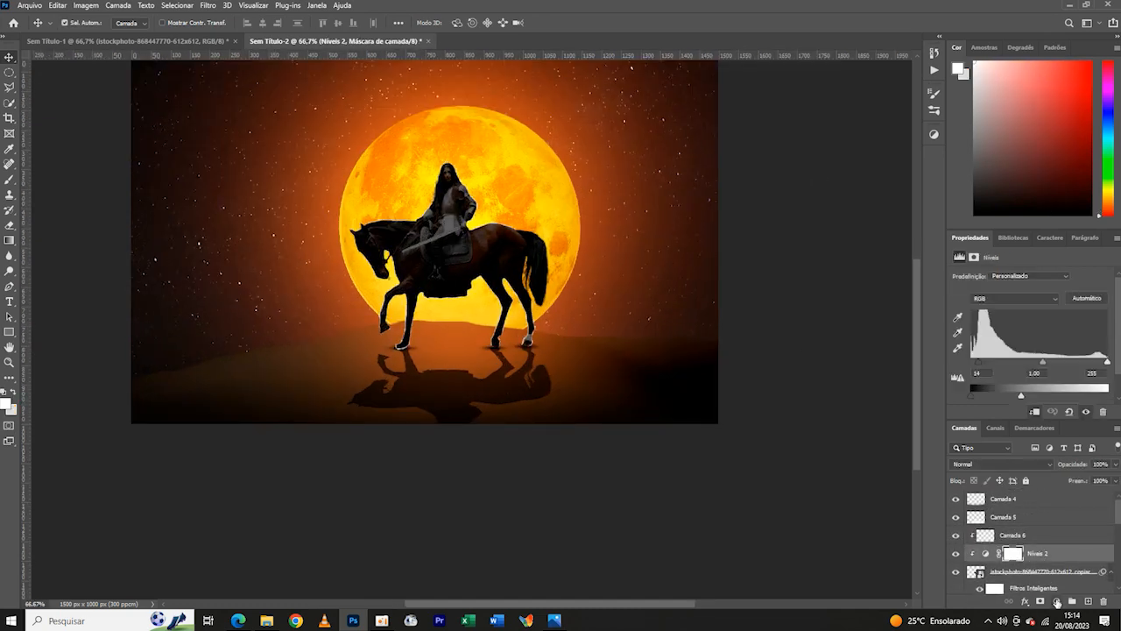
pyautogui.click(1057, 601)
pyautogui.click(1049, 395)
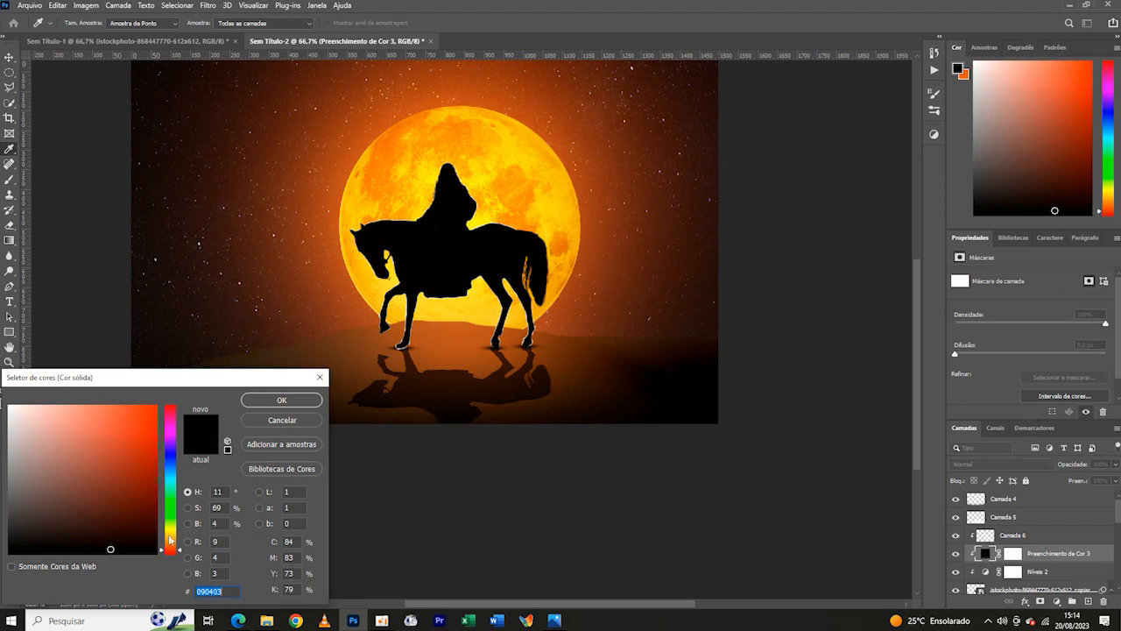
pyautogui.click(488, 172)
pyautogui.click(332, 237)
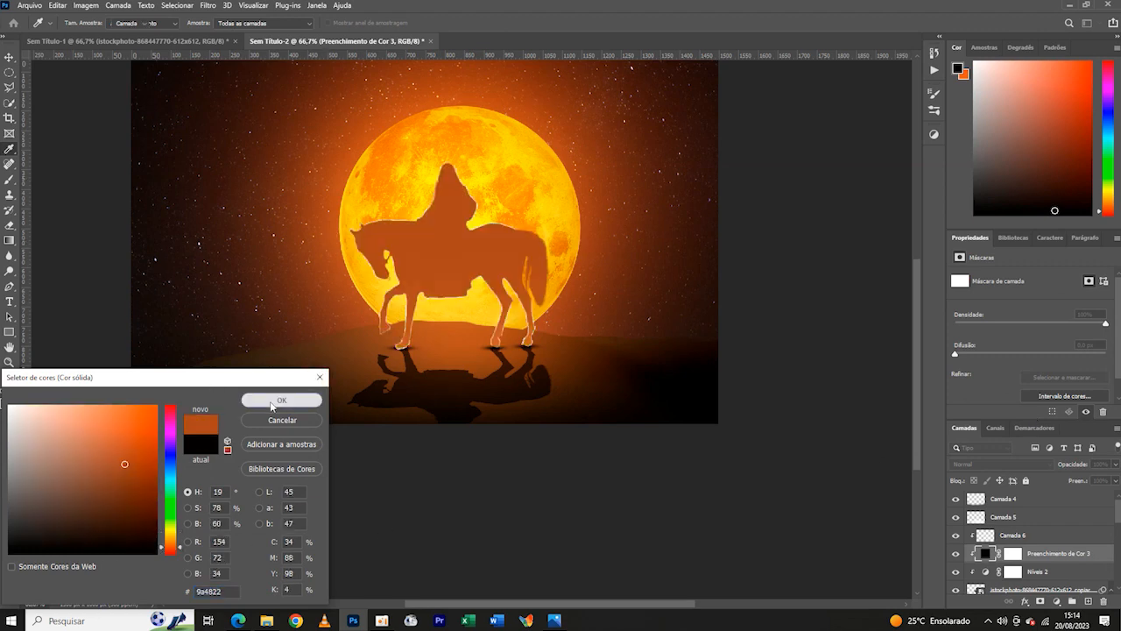
pyautogui.click(281, 399)
pyautogui.click(990, 464)
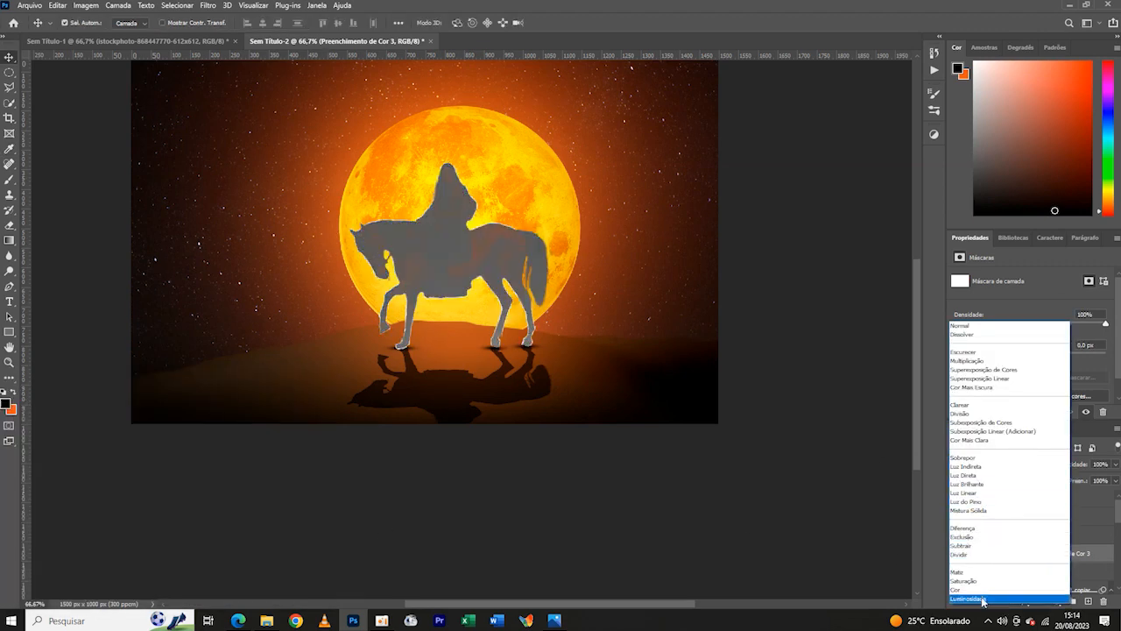
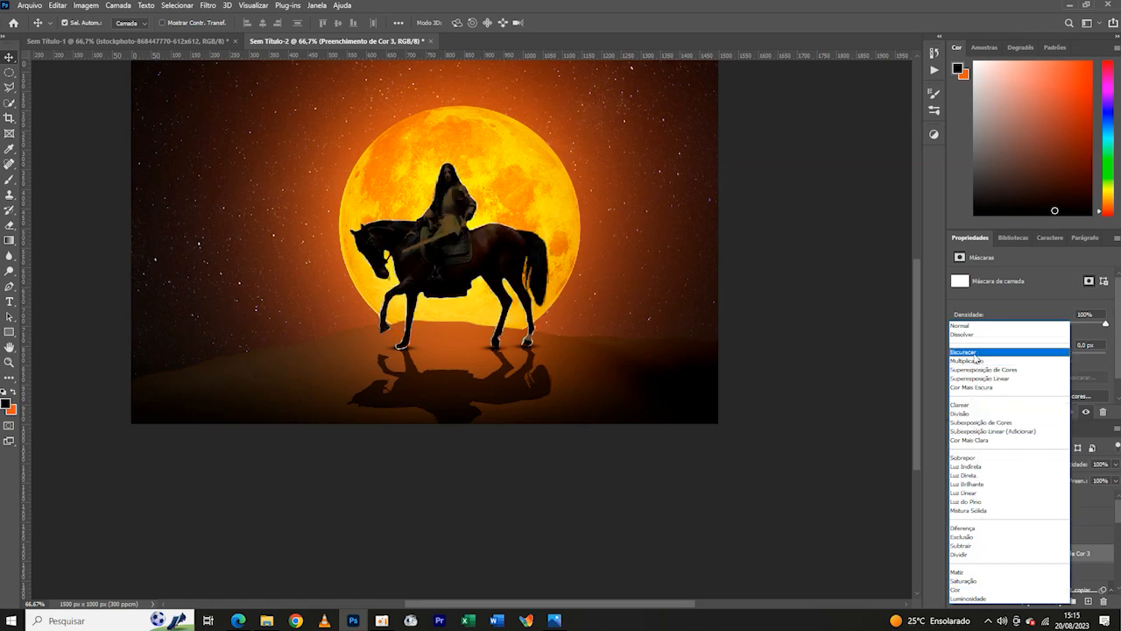
# - Blend the rider's colour fill as Subexposição de Cores and raise the underlying layer's black blending limit to 21
pyautogui.click(984, 423)
pyautogui.doubleClick(1106, 555)
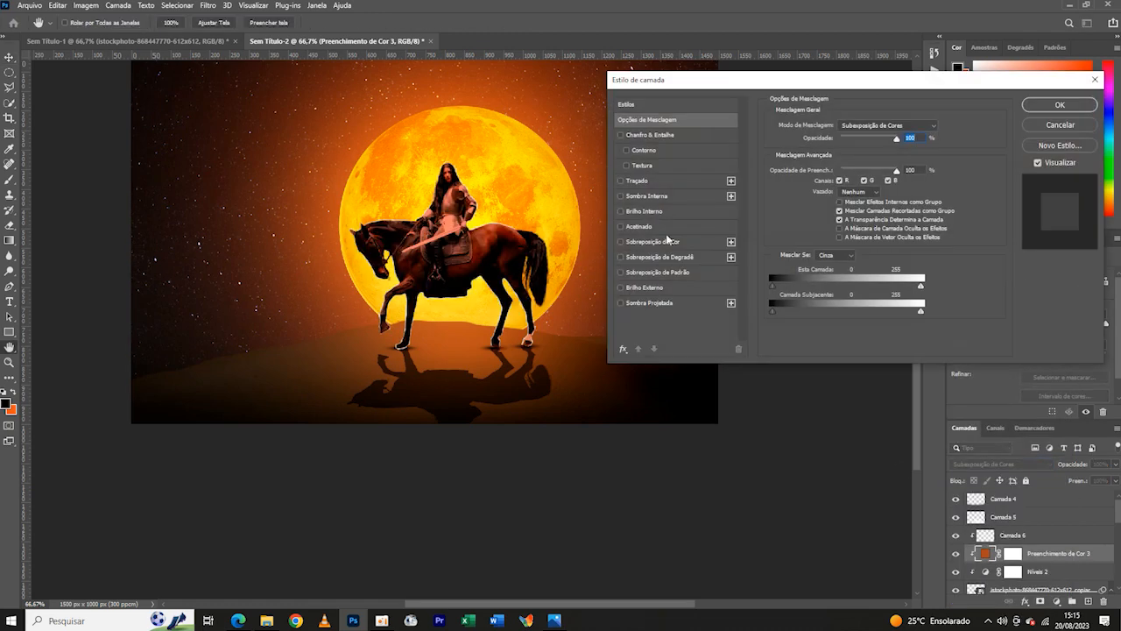
pyautogui.moveTo(772, 308)
pyautogui.mouseDown()
pyautogui.moveTo(797, 311)
pyautogui.moveTo(785, 311)
pyautogui.mouseUp()
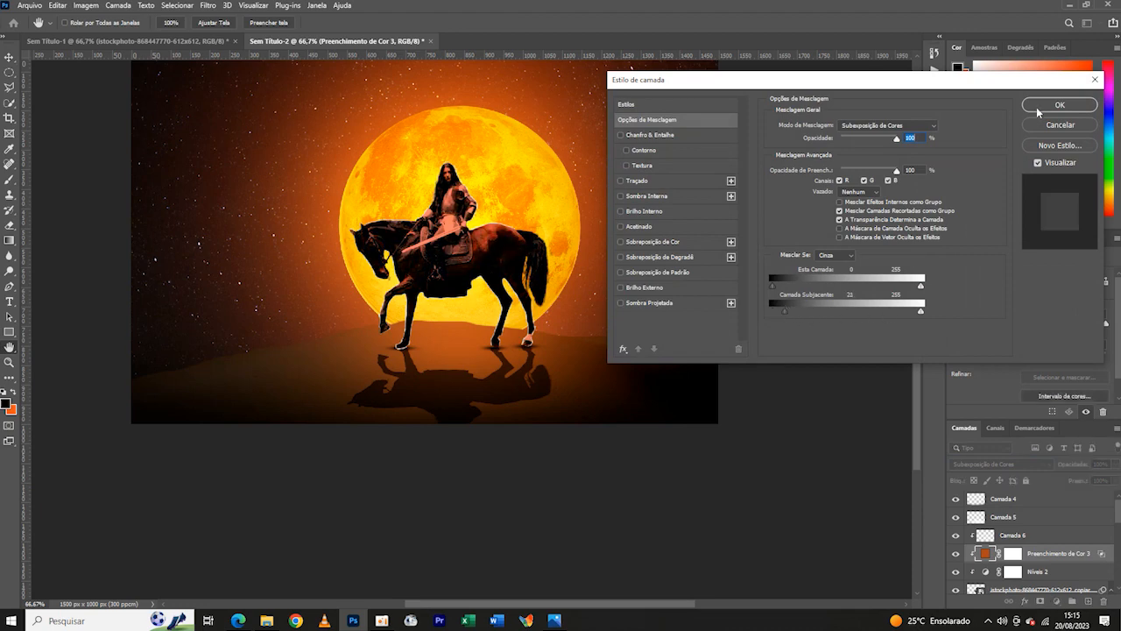
pyautogui.click(1038, 112)
# - Invert the mask of the #9a4822 fill to black so its colour is hidden on the rider
pyautogui.hotkey('ctrl', '-')
pyautogui.click(1012, 557)
pyautogui.hotkey('ctrl', 'i')
pyautogui.hotkey('ctrl', '+')
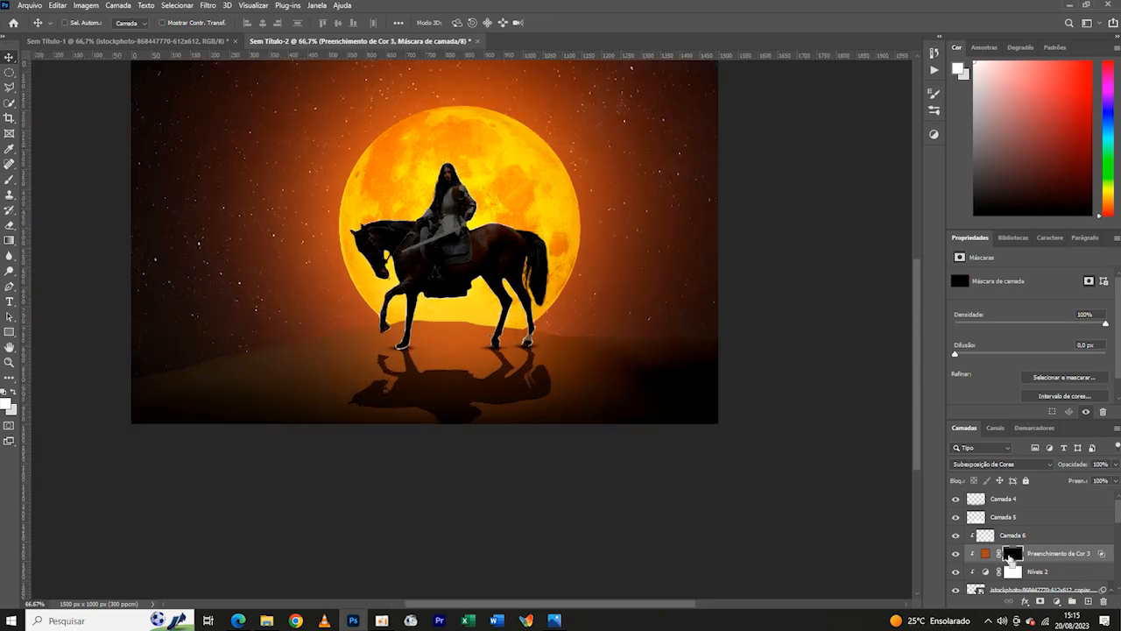
pyautogui.hotkey('ctrl', '+')
pyautogui.hotkey('ctrl', '+')
pyautogui.moveTo(651, 310); pyautogui.dragTo(536, 553)
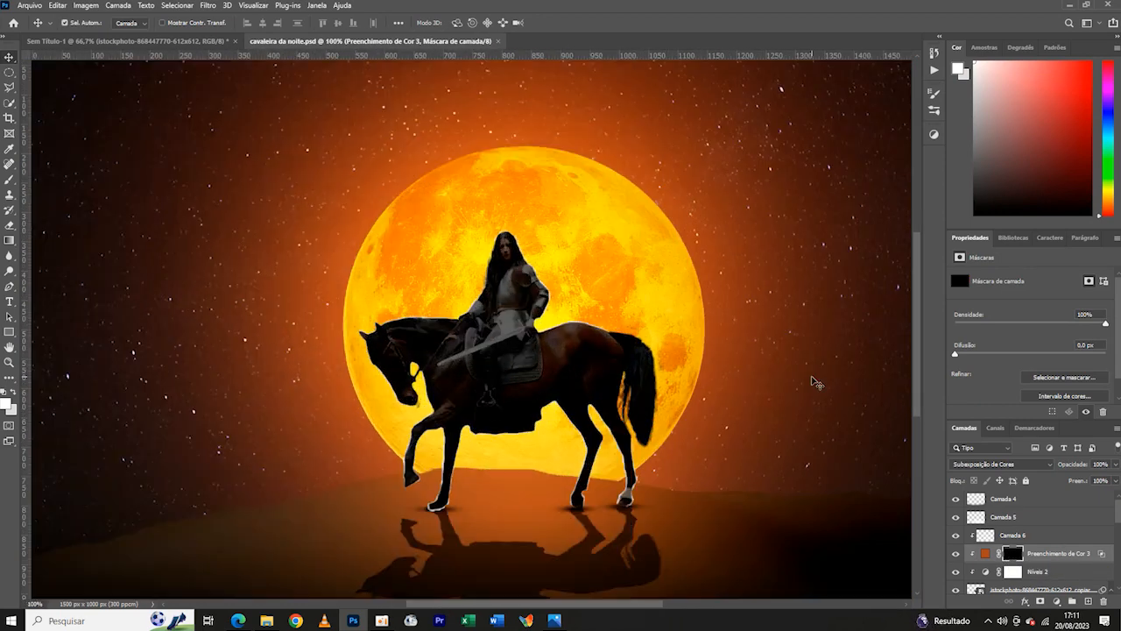
# - Add a layer mask to Camada 6 and set up a small soft round brush with 0% hardness and 22% opacity
pyautogui.click(970, 537)
pyautogui.click(1041, 602)
pyautogui.press('b')
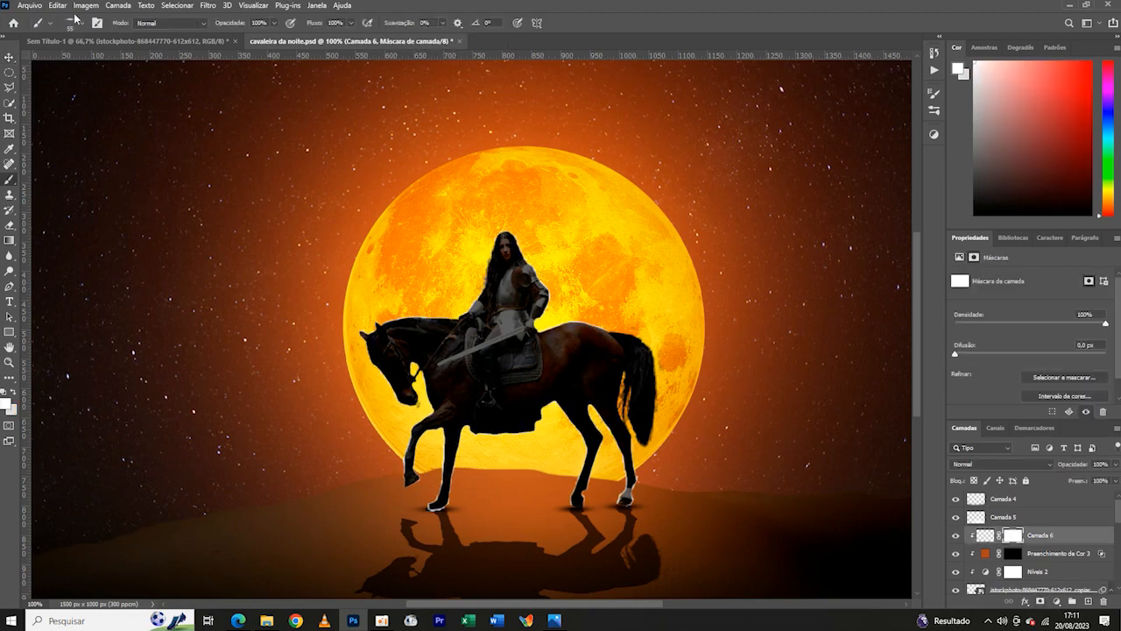
pyautogui.click(83, 24)
pyautogui.click(174, 26)
pyautogui.click(83, 24)
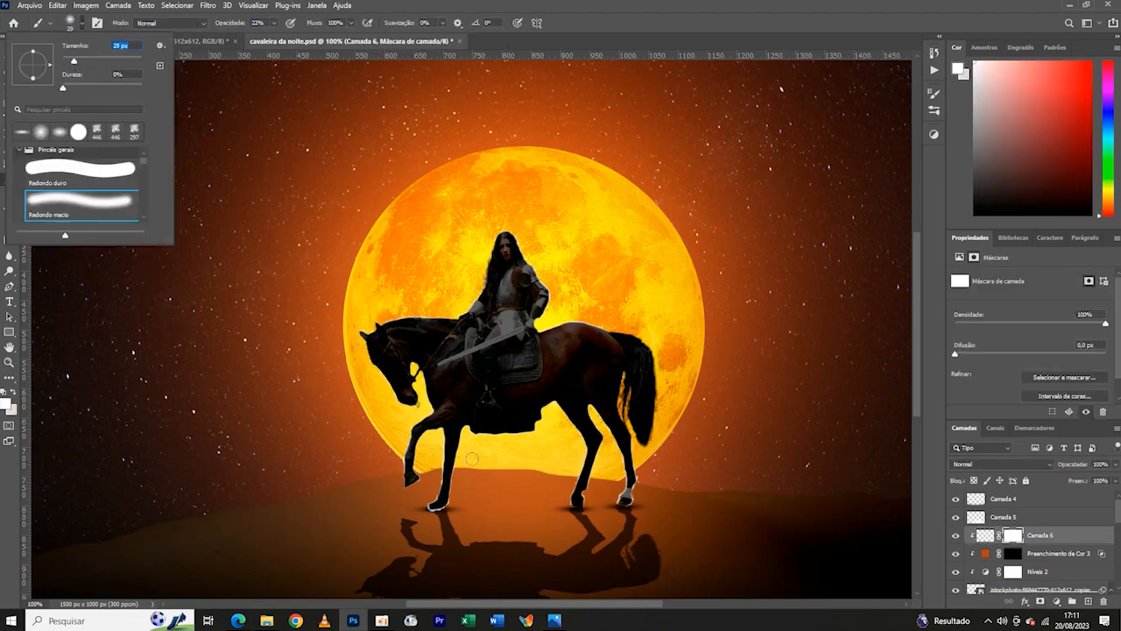
pyautogui.click(473, 459)
# - Paint black on the Camada 6 mask around the planted front hoof to clear its light outline
pyautogui.hotkey('ctrl', '+')
pyautogui.hotkey('ctrl', '+')
pyautogui.moveTo(374, 496); pyautogui.dragTo(486, 375)
pyautogui.click(13, 393)
pyautogui.click(6, 404)
pyautogui.moveTo(62, 534); pyautogui.dragTo(83, 557)
pyautogui.click(283, 400)
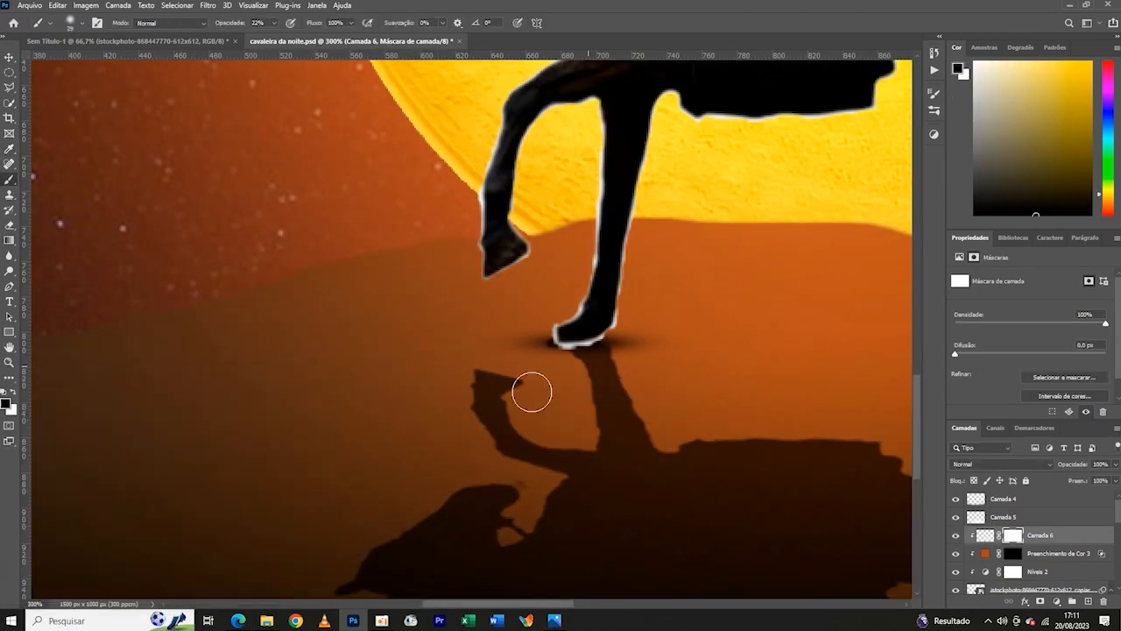
pyautogui.moveTo(532, 391)
pyautogui.mouseDown()
pyautogui.moveTo(601, 351)
pyautogui.moveTo(516, 375)
pyautogui.mouseUp()
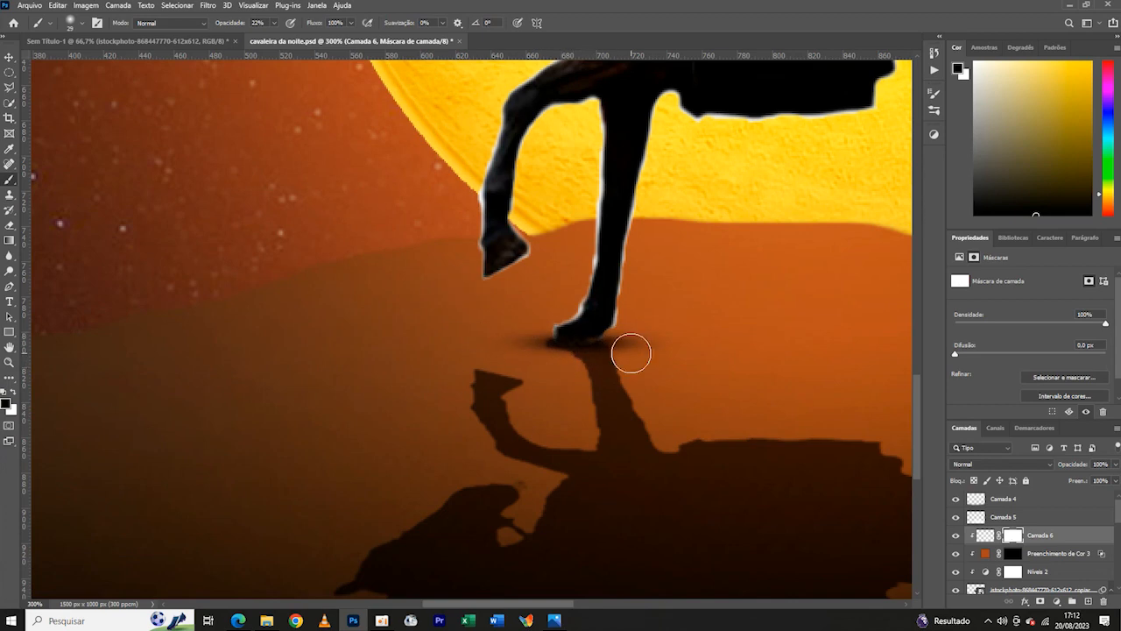
pyautogui.hotkey('ctrl', '-')
pyautogui.hotkey('ctrl', '-')
pyautogui.hotkey('ctrl', '-')
pyautogui.hotkey('ctrl', '+')
pyautogui.hotkey('ctrl', '+')
pyautogui.hotkey('ctrl', '+')
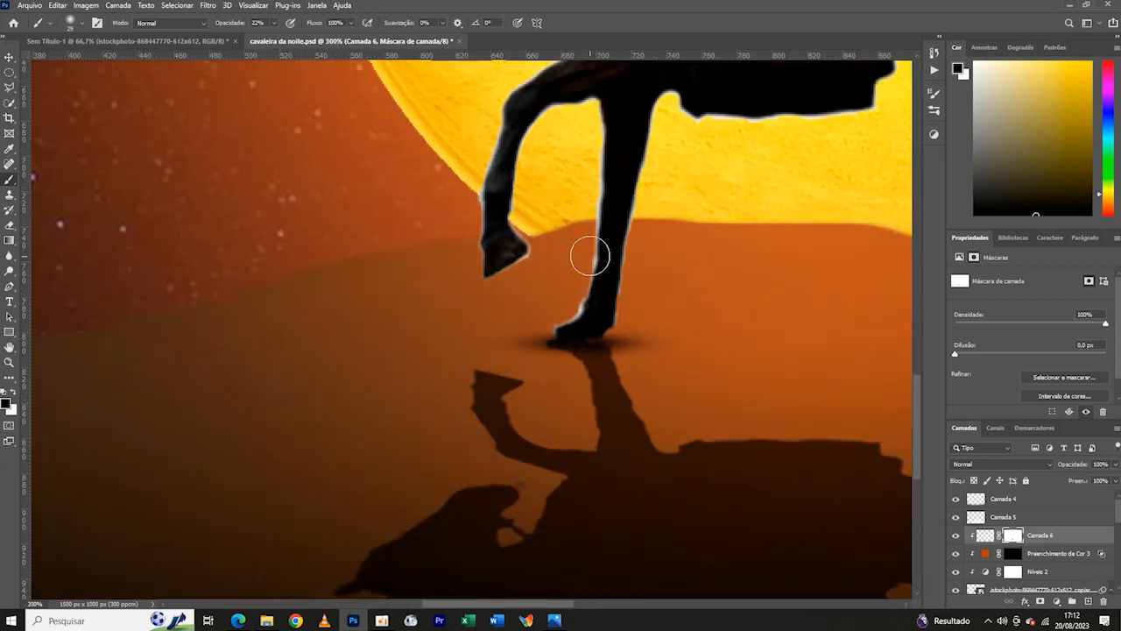
# - Paint black on the Camada 6 mask around the planted hind hooves to blend them into their contact shadows
pyautogui.hotkey('ctrl', '-')
pyautogui.hotkey('ctrl', '-')
pyautogui.hotkey('ctrl', '+')
pyautogui.hotkey('ctrl', '+')
pyautogui.moveTo(765, 366); pyautogui.dragTo(379, 424)
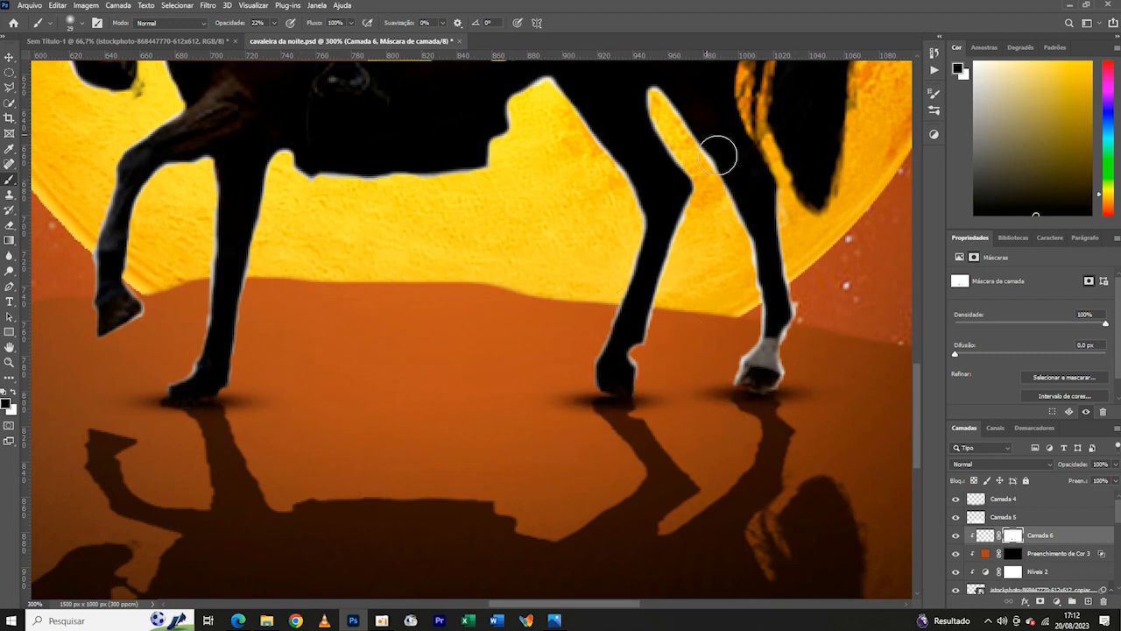
pyautogui.hotkey('ctrl', '-')
pyautogui.hotkey('ctrl', '-')
pyautogui.hotkey('ctrl', '+')
pyautogui.hotkey('ctrl', '+')
pyautogui.moveTo(151, 448); pyautogui.dragTo(513, 389)
pyautogui.hotkey('ctrl', '+')
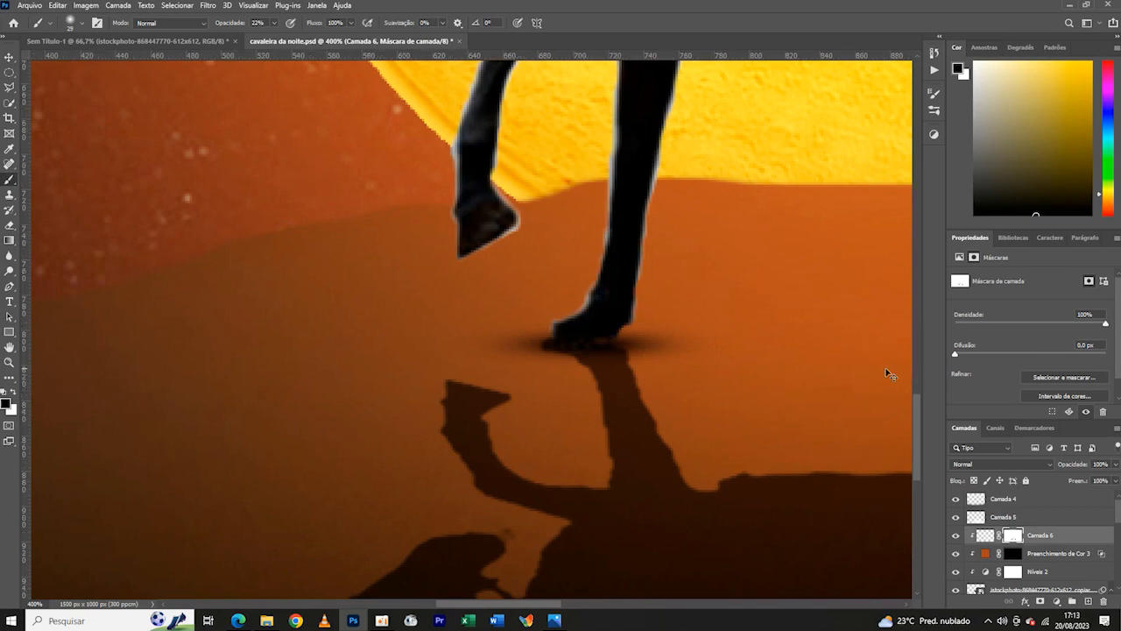
# - Examine the masked hooves close up and within the whole composition
pyautogui.hotkey('ctrl', '-')
pyautogui.hotkey('ctrl', '-')
pyautogui.hotkey('ctrl', '-')
pyautogui.hotkey('ctrl', '-')
pyautogui.hotkey('ctrl', '+')
pyautogui.hotkey('ctrl', '+')
pyautogui.moveTo(643, 208); pyautogui.dragTo(583, 405)
pyautogui.hotkey('ctrl', '-')
pyautogui.hotkey('ctrl', '-')
pyautogui.hotkey('ctrl', '-')
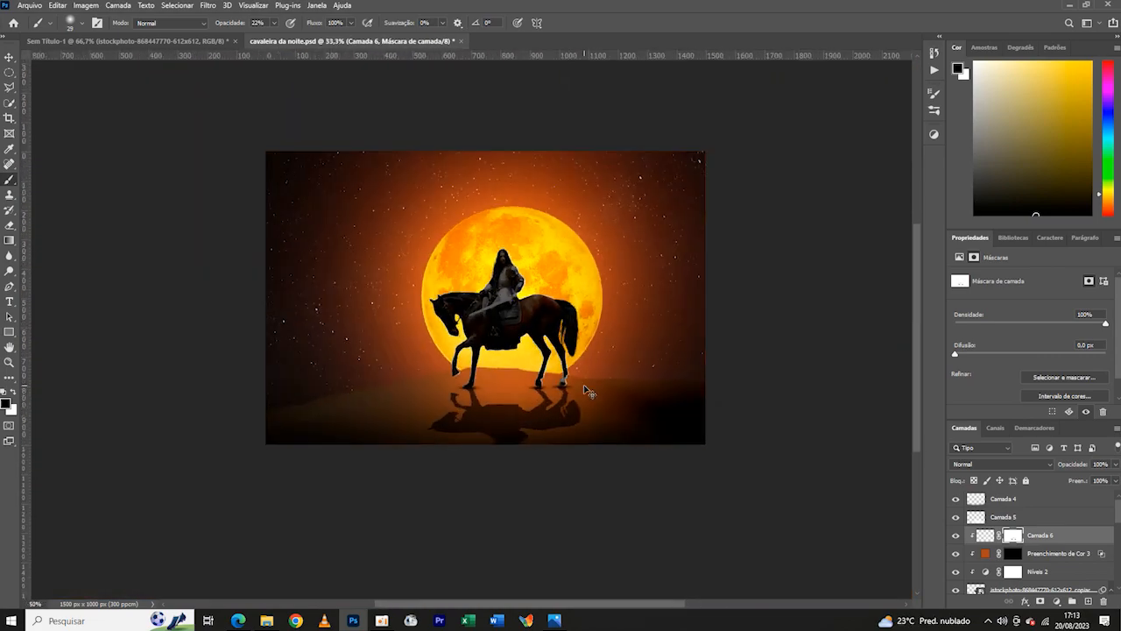
# - Add a new empty layer and place it between Camada 5 and Camada 6
pyautogui.hotkey('ctrl', '+')
pyautogui.hotkey('ctrl', '+')
pyautogui.click(1052, 518)
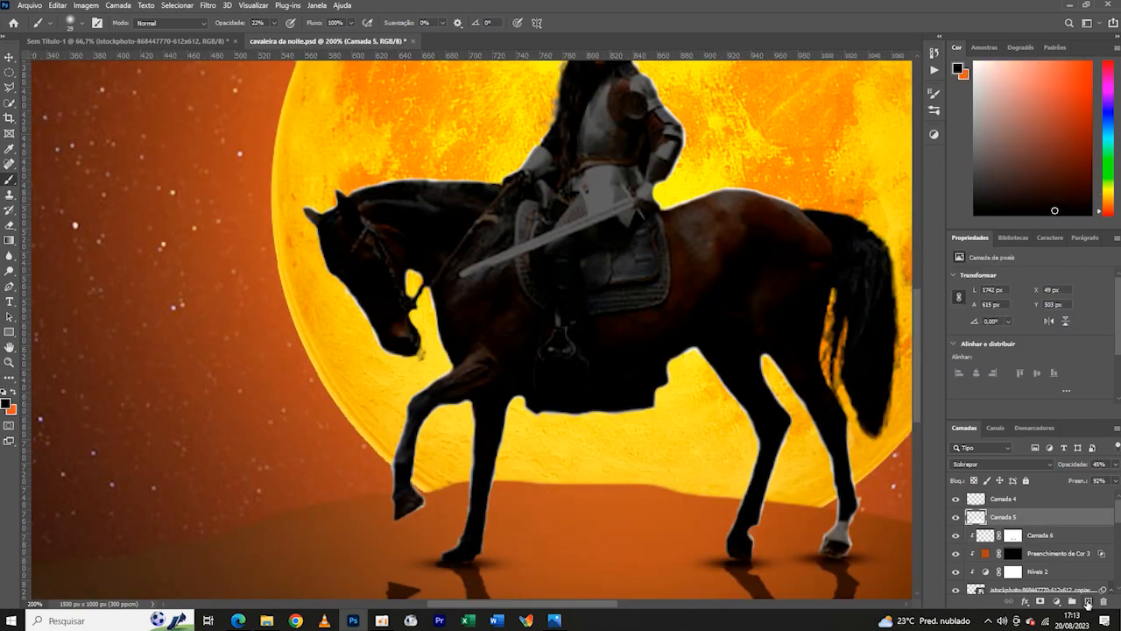
pyautogui.click(1088, 602)
pyautogui.rightClick(1040, 520)
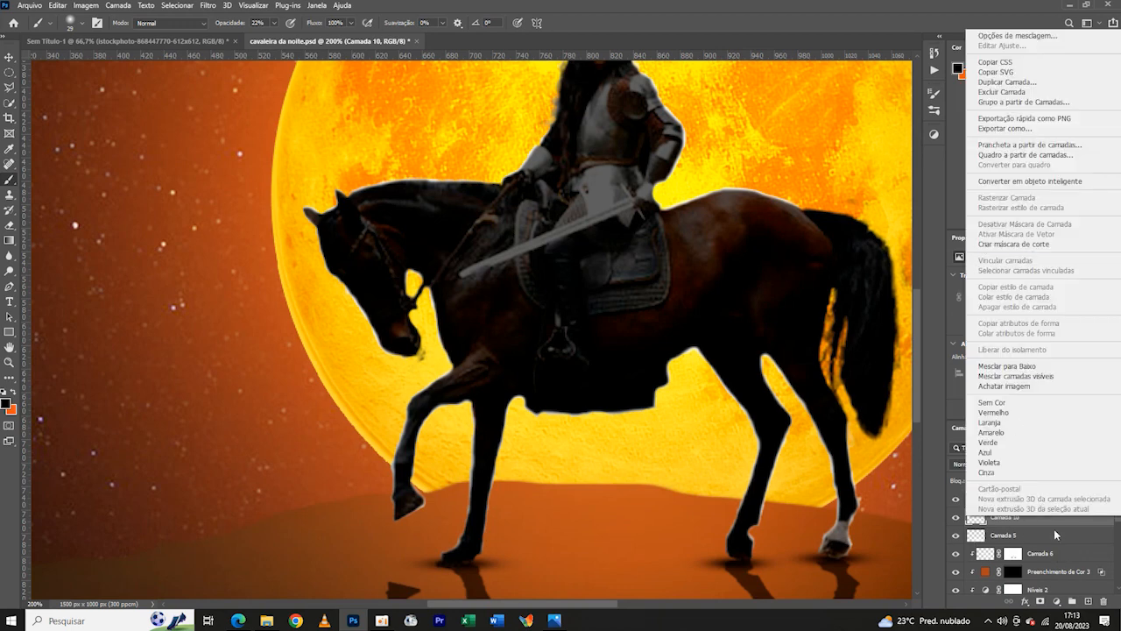
pyautogui.click(1044, 558)
pyautogui.moveTo(1026, 520); pyautogui.dragTo(1021, 542)
# - Toggle the visibility of the new layer and Camada 5 to compare their effect on the image
pyautogui.hotkey('ctrl', '-')
pyautogui.hotkey('ctrl', '-')
pyautogui.hotkey('ctrl', '-')
pyautogui.click(955, 536)
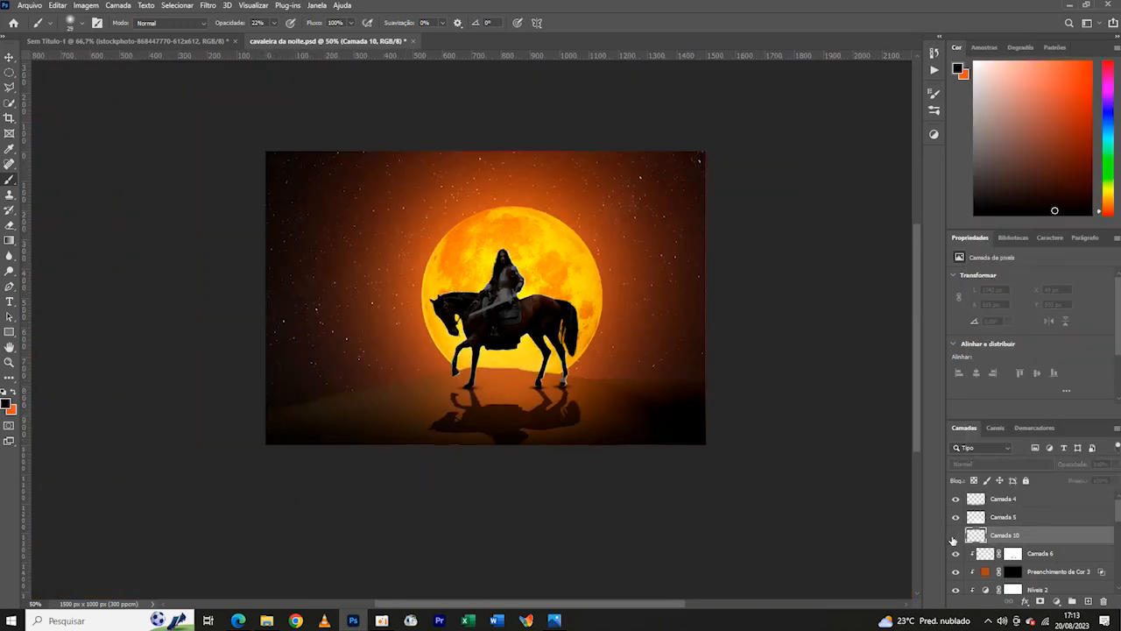
pyautogui.click(956, 536)
pyautogui.click(956, 518)
pyautogui.click(956, 519)
pyautogui.click(956, 519)
pyautogui.click(955, 518)
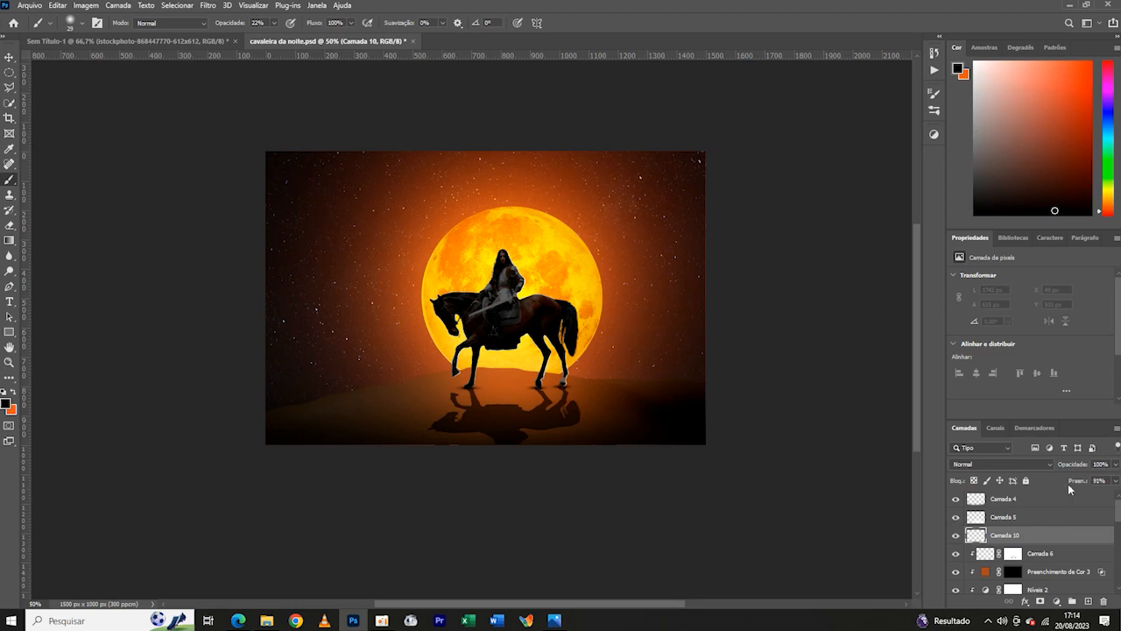
# - Set Camada 10 to 57% opacity and 91% fill, and clip it to the rider below
pyautogui.moveTo(1068, 469); pyautogui.dragTo(1060, 471)
pyautogui.hotkey('ctrl', '+')
pyautogui.rightClick(1008, 539)
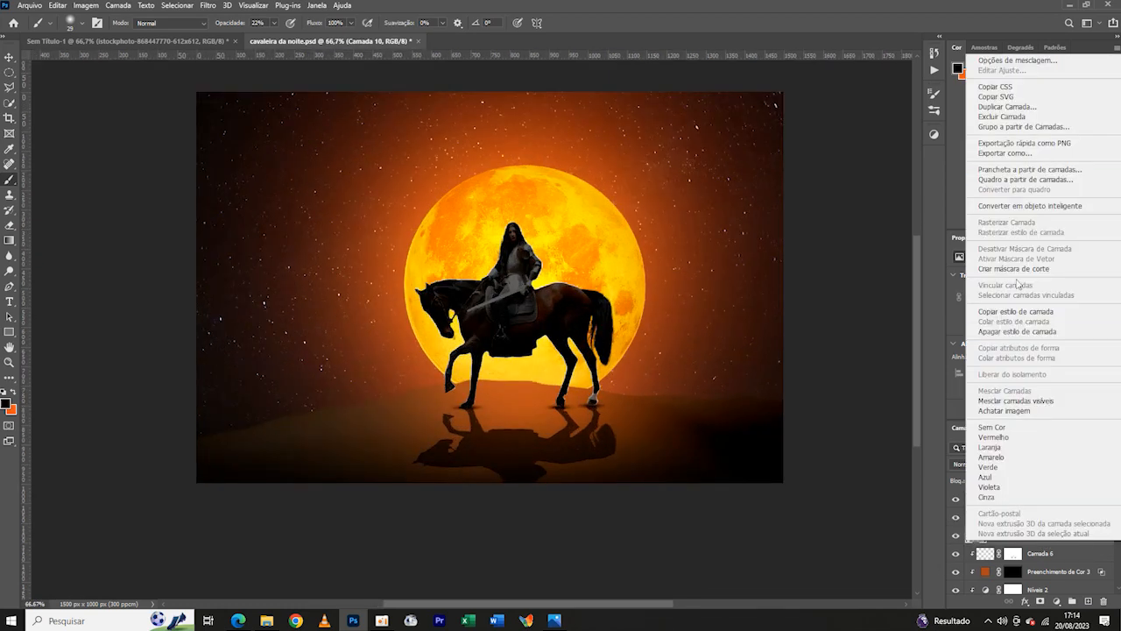
pyautogui.click(1014, 269)
# - Sample an orange from the moon as the foreground colour and reduce the soft brush to 13 px
pyautogui.click(7, 404)
pyautogui.click(544, 367)
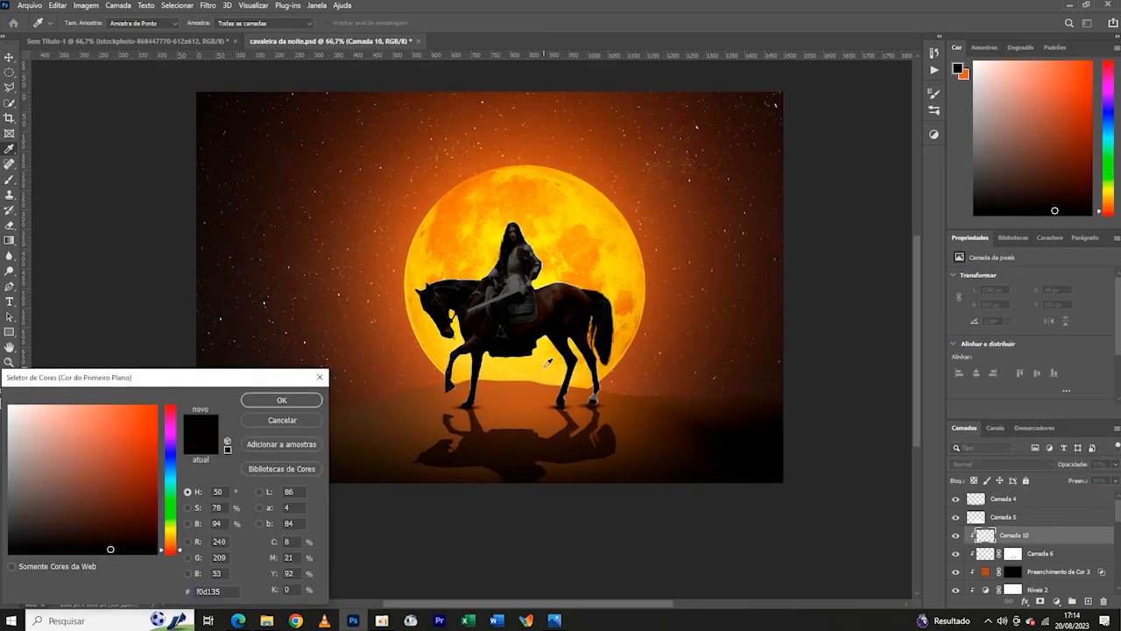
pyautogui.click(454, 251)
pyautogui.click(285, 403)
pyautogui.hotkey('ctrl', '+')
pyautogui.hotkey('ctrl', '+')
pyautogui.hotkey('ctrl', '+')
pyautogui.hotkey('ctrl', '+')
pyautogui.click(71, 21)
pyautogui.moveTo(71, 62); pyautogui.dragTo(68, 63)
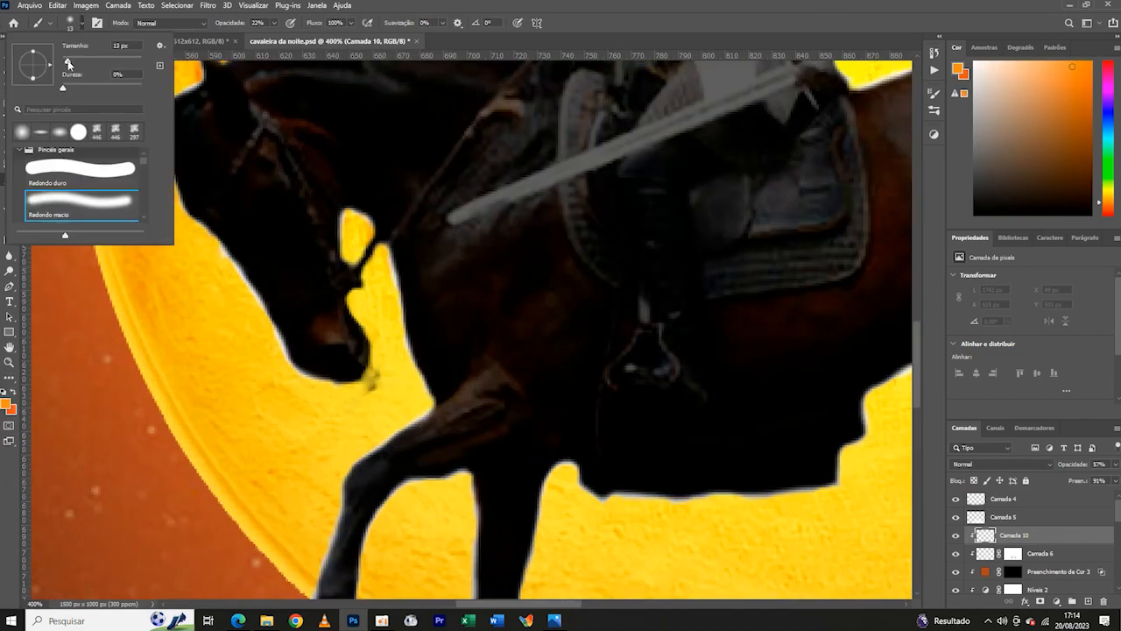
# - Add a solid colour fill in the sampled moon orange above Camada 6, clipped to the rider
pyautogui.hotkey('ctrl', '-')
pyautogui.hotkey('ctrl', '-')
pyautogui.hotkey('ctrl', '-')
pyautogui.hotkey('ctrl', '+')
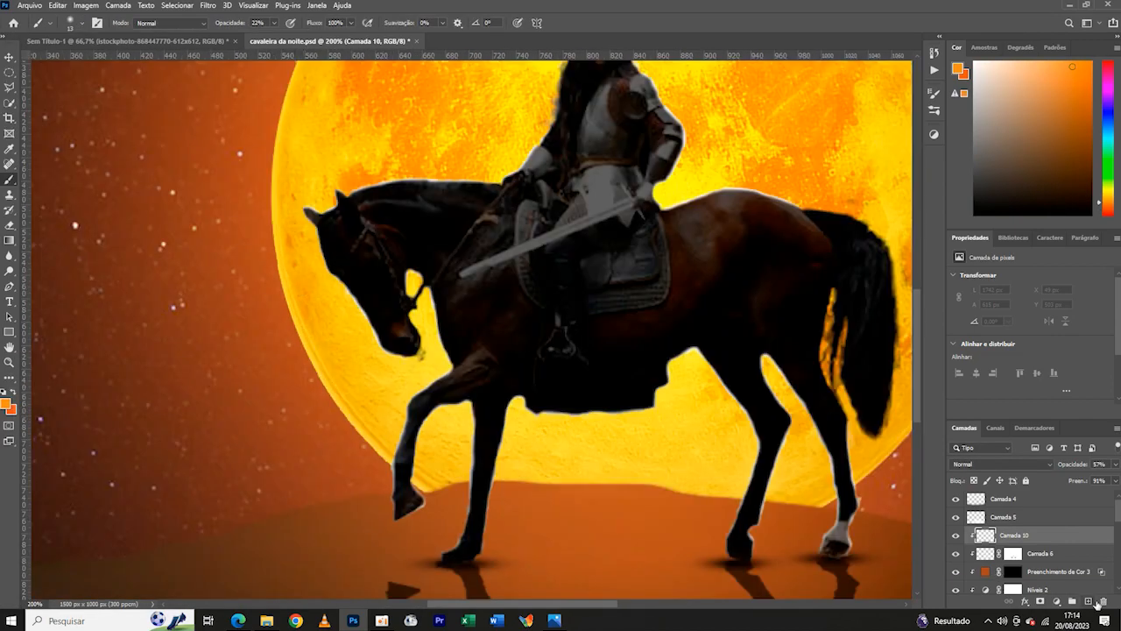
pyautogui.click(1056, 601)
pyautogui.click(1029, 398)
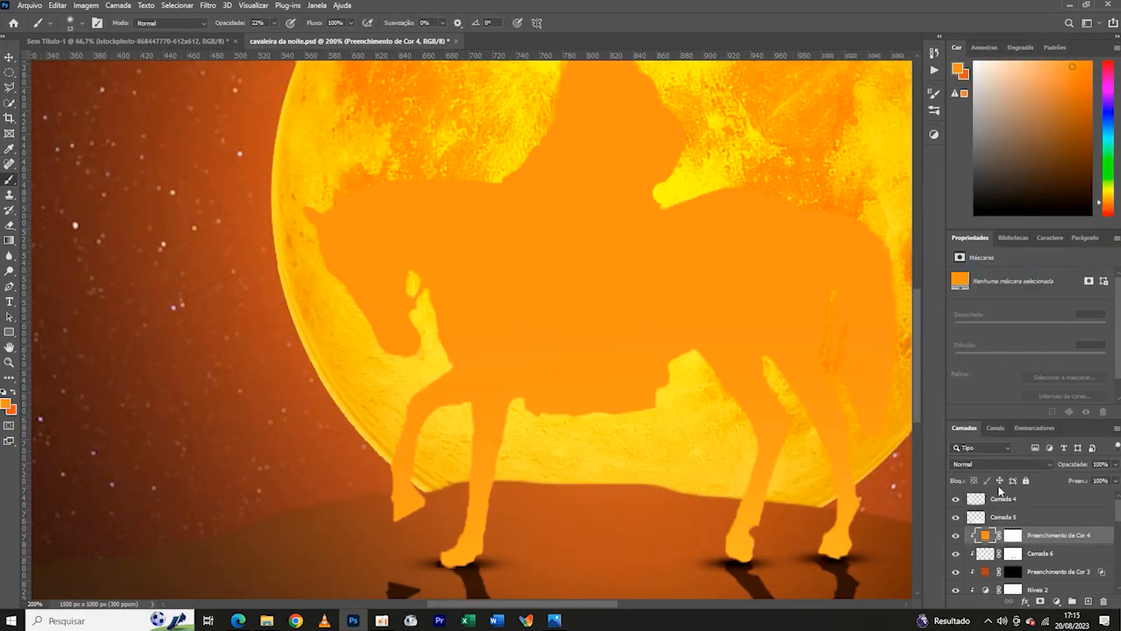
# - Blend the orange fill as Subexposição Linear (Adicionar) and invert its mask to black
pyautogui.click(1008, 537)
pyautogui.hotkey('ctrl', '-')
pyautogui.click(1040, 466)
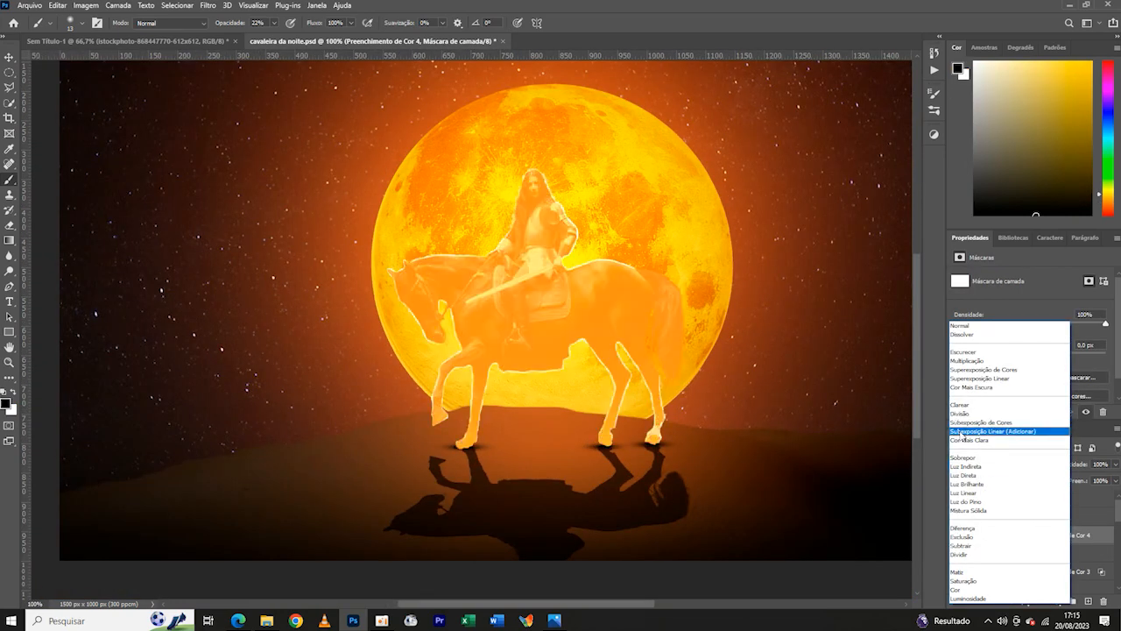
pyautogui.click(963, 431)
pyautogui.hotkey('ctrl', 'i')
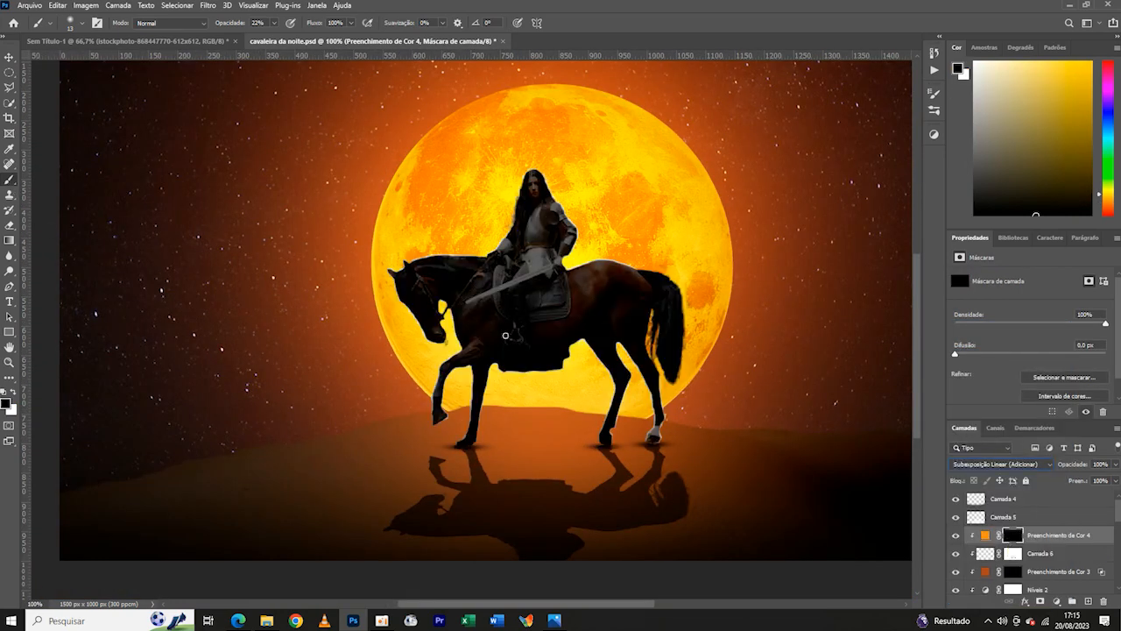
# - Paint white on the orange fill's mask along the horse's back and rump to add a warm rim light
pyautogui.press('x')
pyautogui.hotkey('ctrl', '+')
pyautogui.hotkey('ctrl', '+')
pyautogui.hotkey('ctrl', '+')
pyautogui.moveTo(815, 132); pyautogui.dragTo(282, 391)
pyautogui.moveTo(321, 347)
pyautogui.mouseDown()
pyautogui.moveTo(616, 356)
pyautogui.moveTo(699, 370)
pyautogui.mouseUp()
pyautogui.moveTo(353, 231); pyautogui.dragTo(314, 343)
pyautogui.moveTo(294, 97); pyautogui.dragTo(408, 263)
pyautogui.moveTo(354, 161)
pyautogui.mouseDown()
pyautogui.moveTo(469, 367)
pyautogui.moveTo(464, 415)
pyautogui.mouseUp()
pyautogui.moveTo(512, 509); pyautogui.dragTo(280, 463)
pyautogui.moveTo(560, 487); pyautogui.dragTo(350, 432)
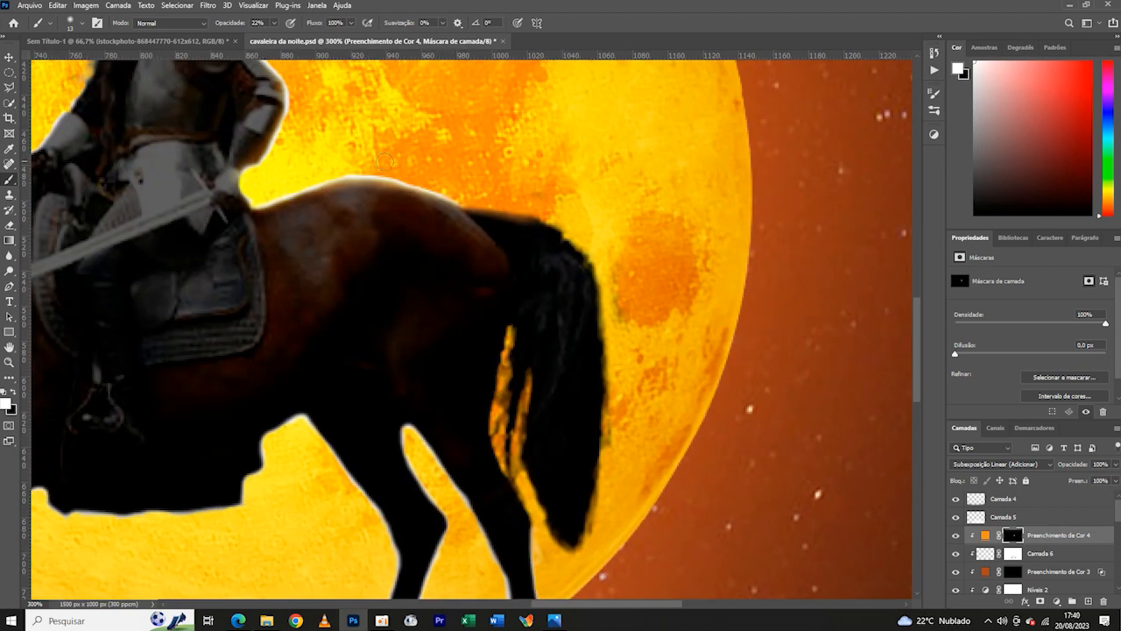
# - Paint the orange rim light along the front-facing edges of both hind legs
pyautogui.moveTo(464, 198); pyautogui.dragTo(565, 82)
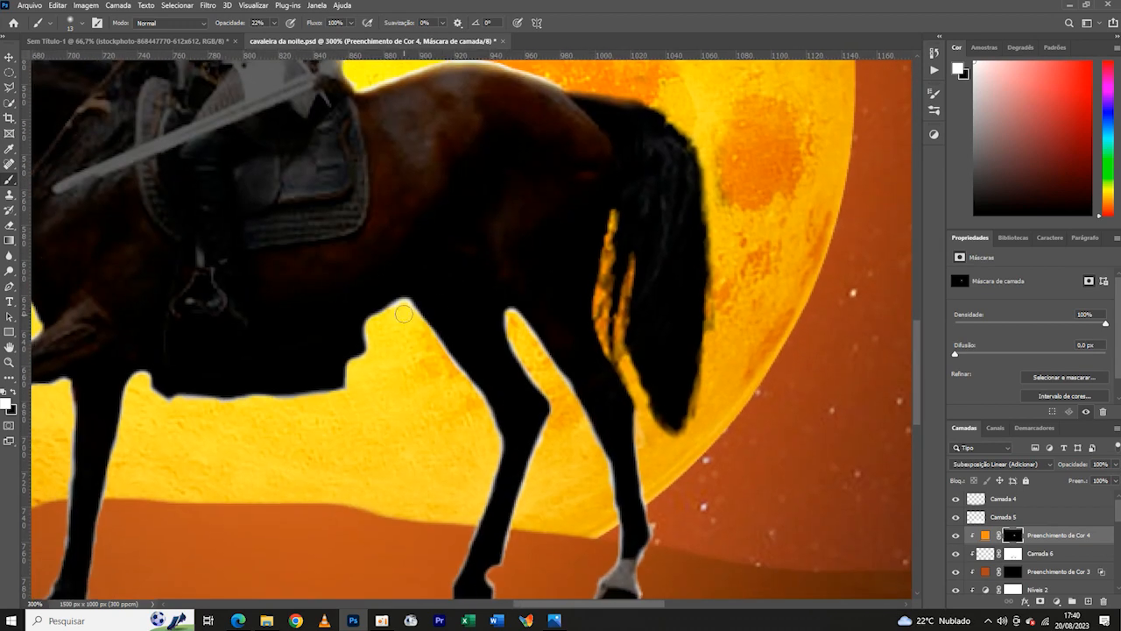
pyautogui.moveTo(490, 442); pyautogui.dragTo(487, 453)
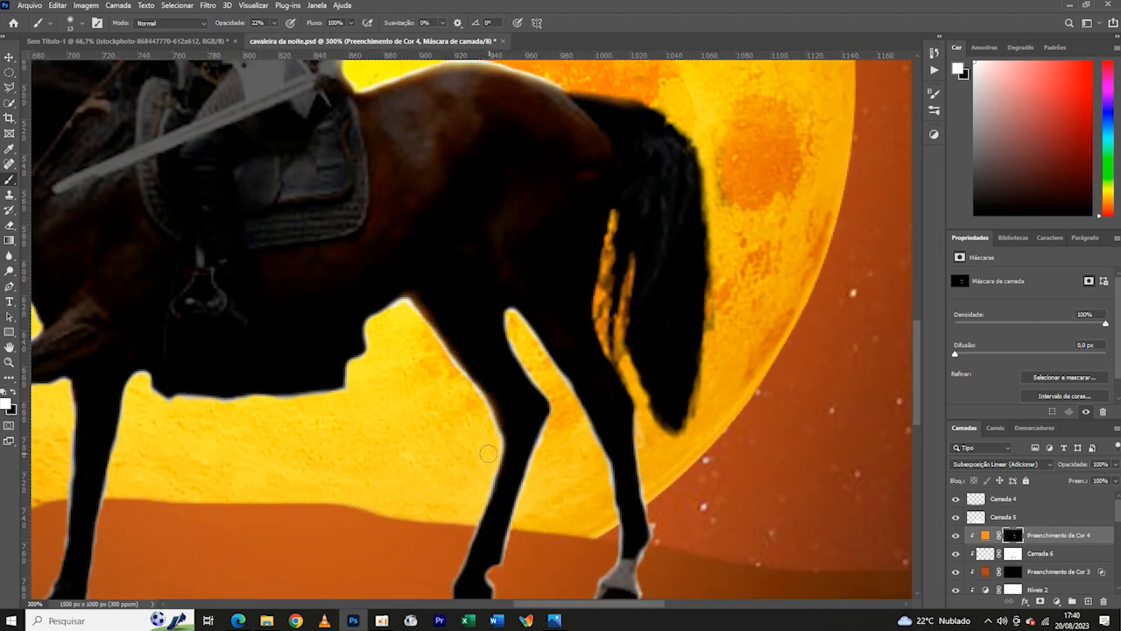
pyautogui.moveTo(490, 502); pyautogui.dragTo(463, 579)
pyautogui.moveTo(534, 500); pyautogui.dragTo(555, 315)
pyautogui.moveTo(479, 401); pyautogui.dragTo(502, 330)
pyautogui.moveTo(501, 208); pyautogui.dragTo(471, 163)
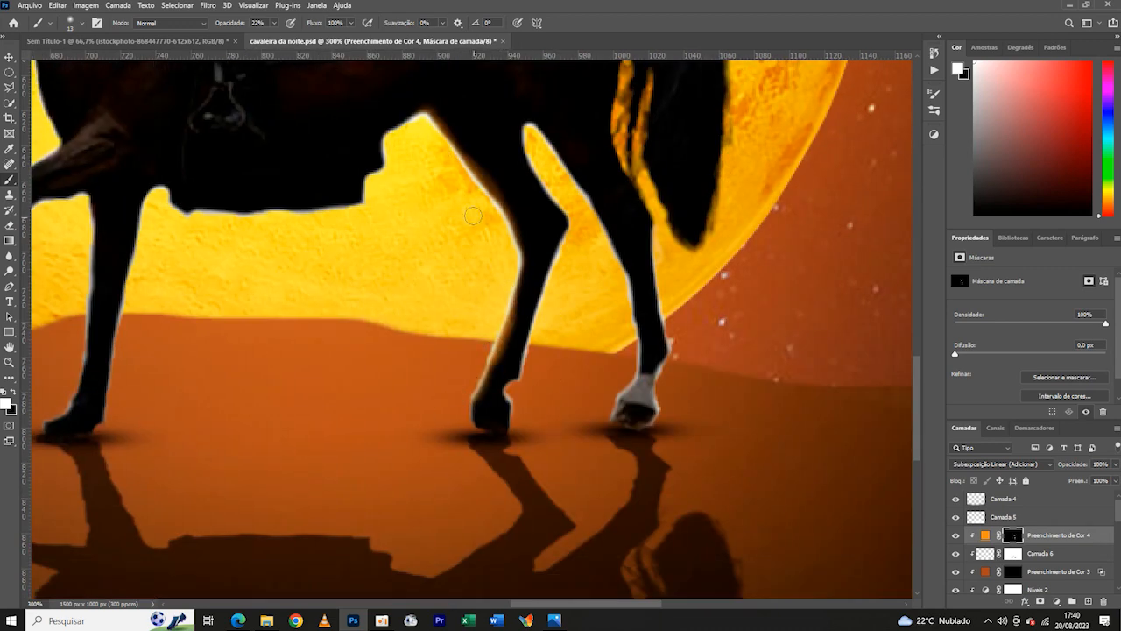
pyautogui.moveTo(534, 127)
pyautogui.mouseDown()
pyautogui.moveTo(579, 194)
pyautogui.moveTo(618, 281)
pyautogui.mouseUp()
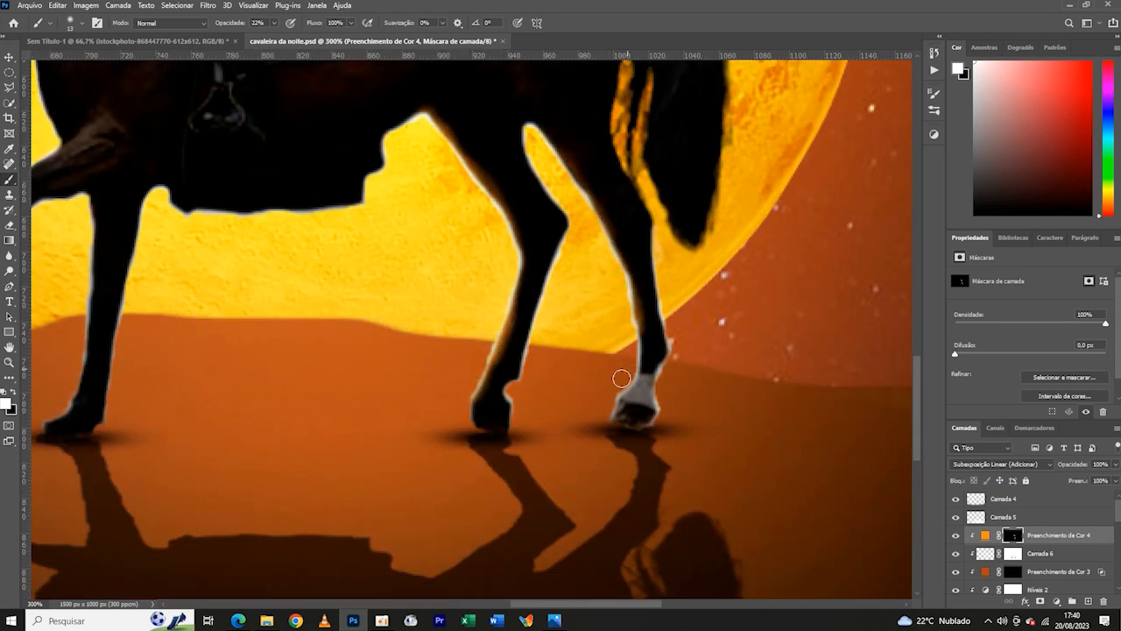
# - Paint the orange rim light along the horse's underside and the lower edge of the dark cloth
pyautogui.hotkey('ctrl', '-')
pyautogui.hotkey('ctrl', '-')
pyautogui.hotkey('ctrl', '+')
pyautogui.hotkey('ctrl', '+')
pyautogui.moveTo(425, 115); pyautogui.dragTo(454, 214)
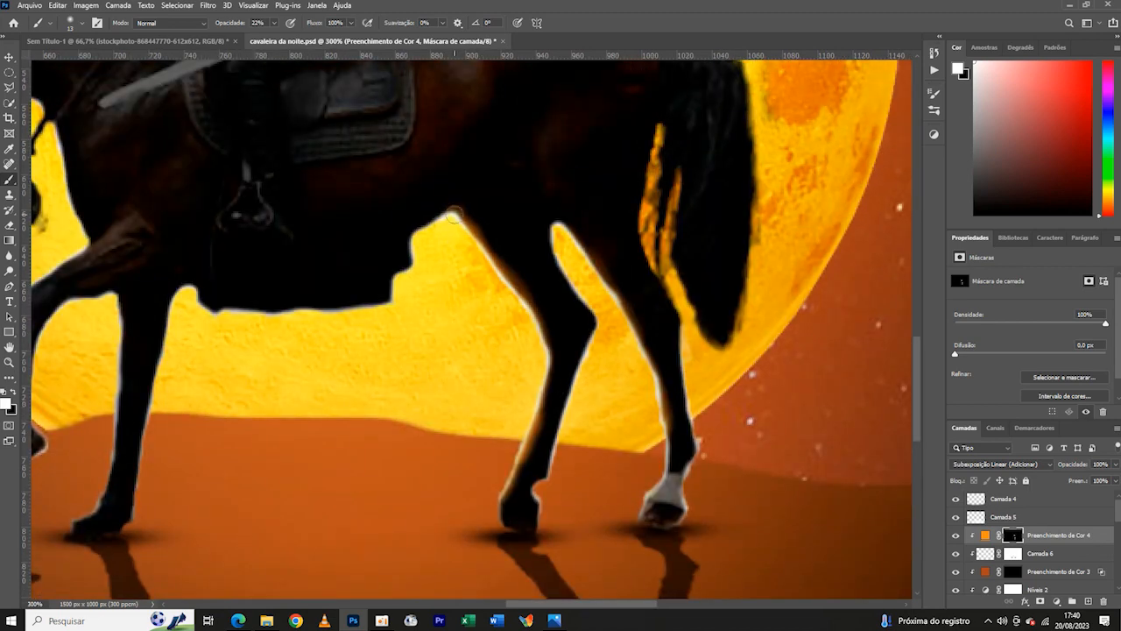
pyautogui.moveTo(372, 311)
pyautogui.mouseDown()
pyautogui.moveTo(291, 312)
pyautogui.moveTo(187, 292)
pyautogui.mouseUp()
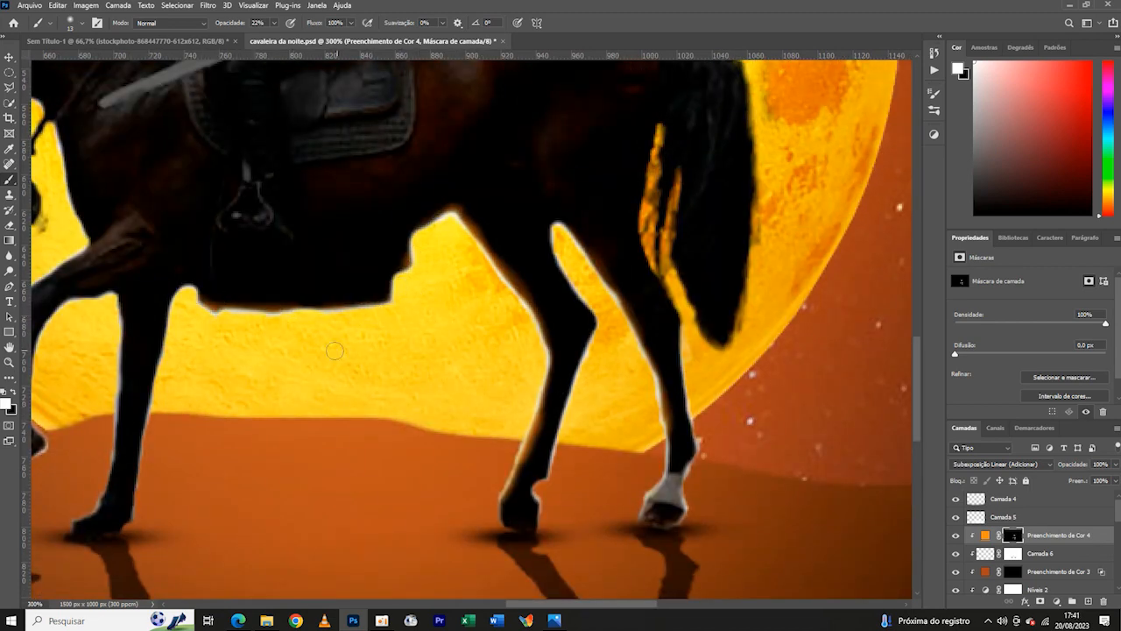
# - Paint the orange rim light along the edges of the planted and raised front legs
pyautogui.moveTo(216, 395); pyautogui.dragTo(346, 290)
pyautogui.moveTo(308, 175); pyautogui.dragTo(268, 423)
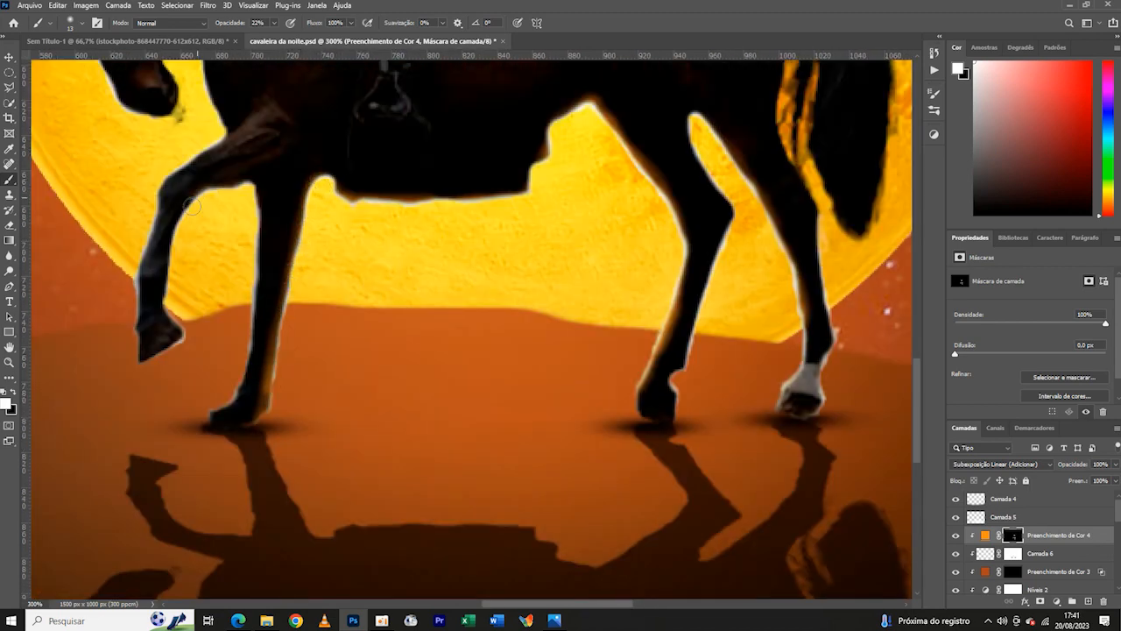
pyautogui.moveTo(176, 263); pyautogui.dragTo(179, 332)
pyautogui.moveTo(209, 145)
pyautogui.mouseDown()
pyautogui.moveTo(156, 171)
pyautogui.moveTo(132, 247)
pyautogui.moveTo(119, 312)
pyautogui.moveTo(142, 358)
pyautogui.mouseUp()
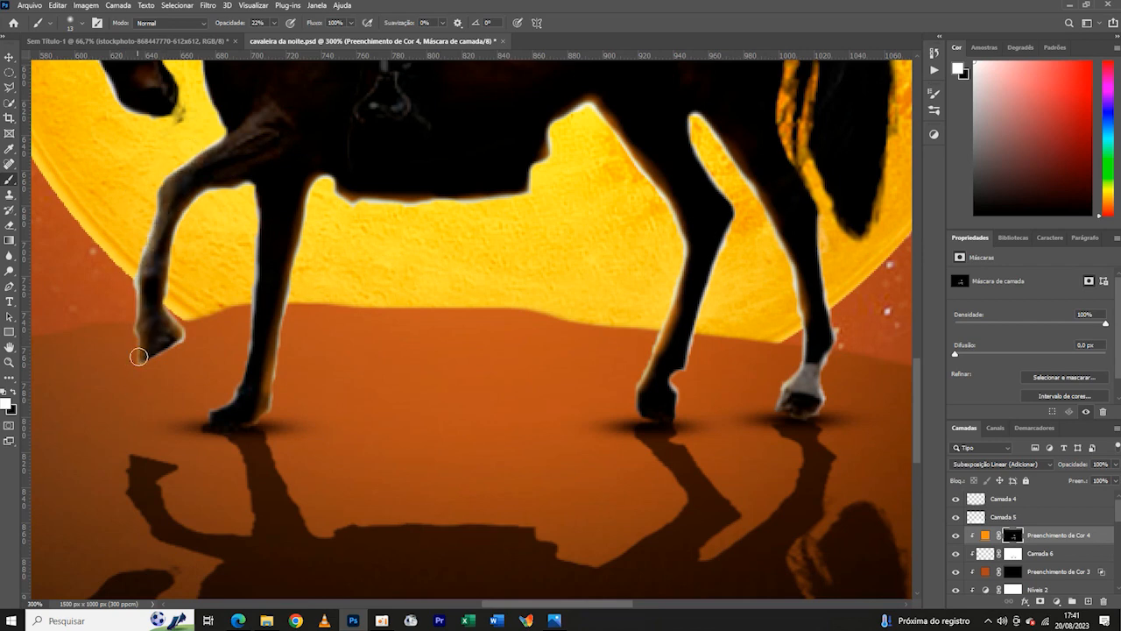
# - Paint the orange rim light along the horse's head and neck, and check the whole composition
pyautogui.hotkey('ctrl', '-')
pyautogui.hotkey('ctrl', '+')
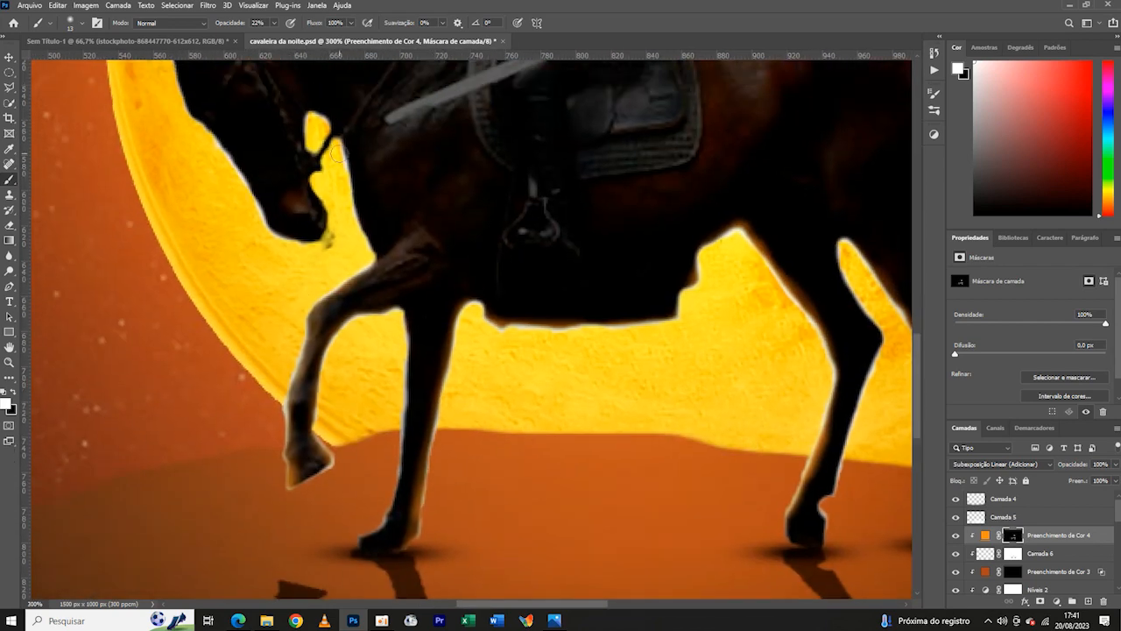
pyautogui.moveTo(224, 156); pyautogui.dragTo(328, 257)
pyautogui.moveTo(183, 95); pyautogui.dragTo(271, 307)
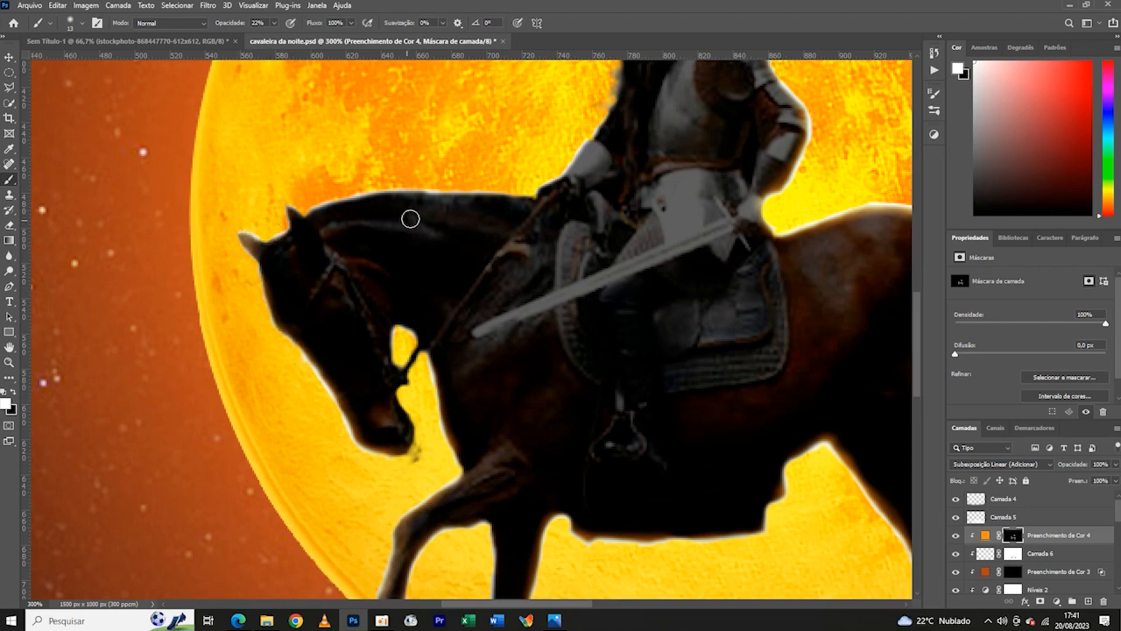
pyautogui.moveTo(490, 196); pyautogui.dragTo(382, 194)
pyautogui.moveTo(411, 303); pyautogui.dragTo(367, 413)
pyautogui.moveTo(364, 304); pyautogui.dragTo(244, 324)
pyautogui.moveTo(571, 201); pyautogui.dragTo(458, 338)
pyautogui.moveTo(426, 385)
pyautogui.mouseDown()
pyautogui.moveTo(347, 435)
pyautogui.moveTo(211, 442)
pyautogui.mouseUp()
pyautogui.hotkey('ctrl', '0')
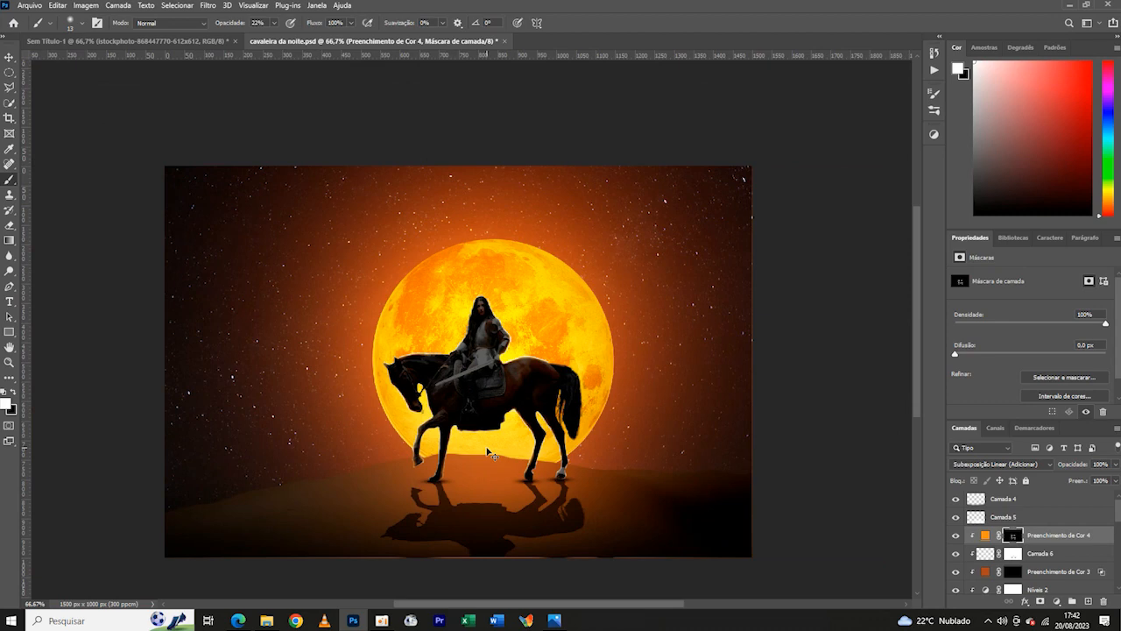
# - On Camada 6, paint with a smaller soft brush along the edge of the rider's hair
pyautogui.click(1048, 555)
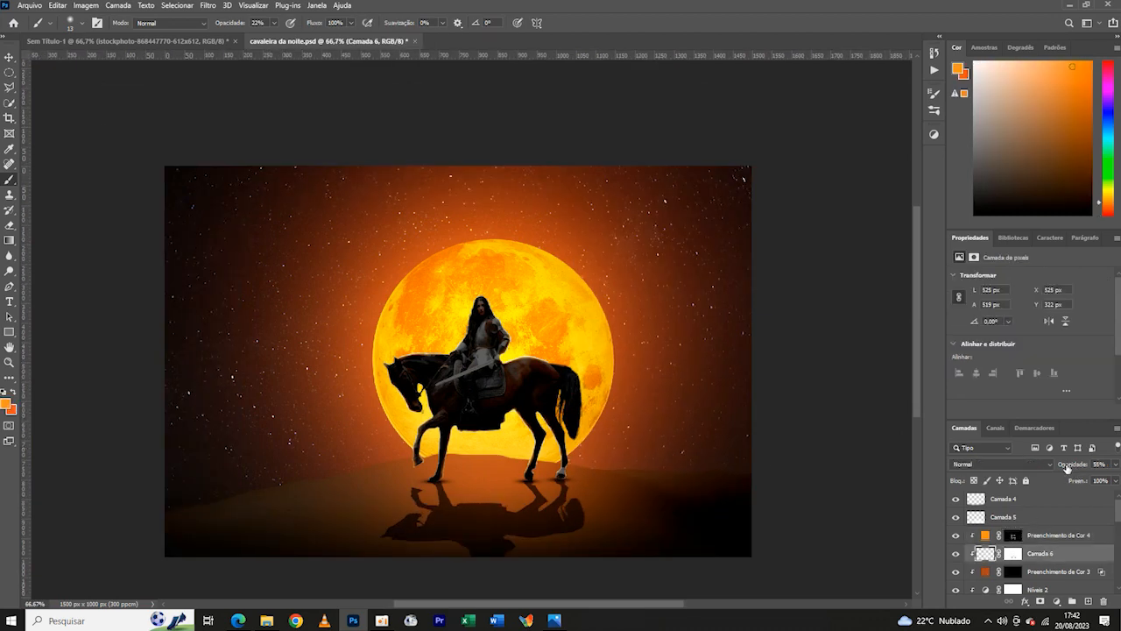
pyautogui.hotkey('ctrl', '+')
pyautogui.hotkey('ctrl', '+')
pyautogui.hotkey('ctrl', '+')
pyautogui.hotkey('ctrl', '+')
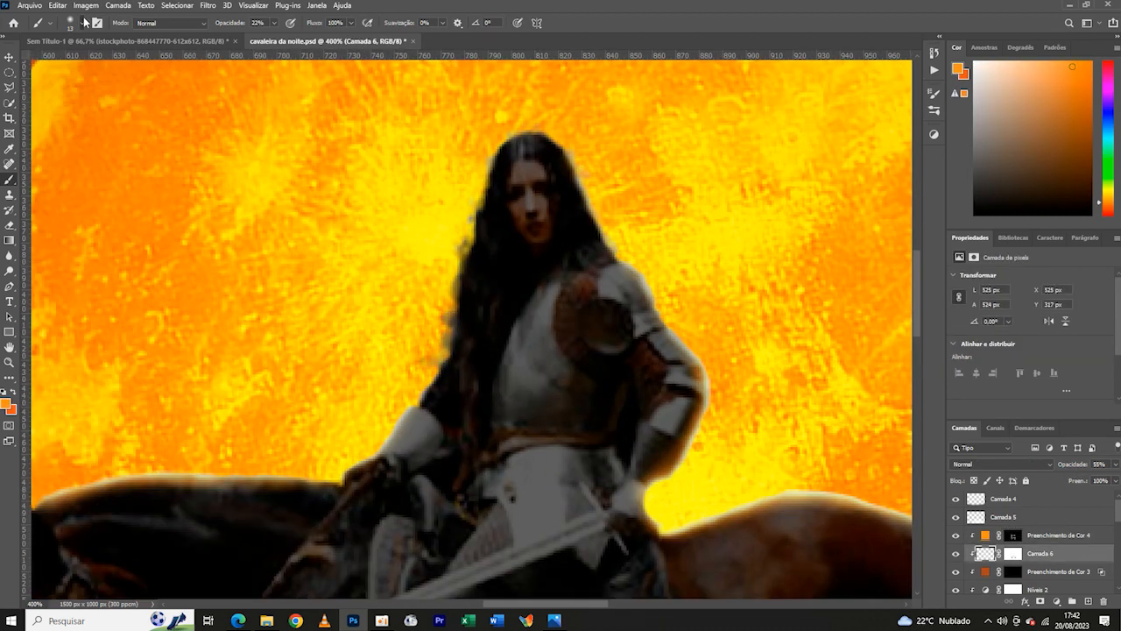
pyautogui.click(85, 22)
pyautogui.click(66, 62)
pyautogui.moveTo(504, 150); pyautogui.dragTo(488, 188)
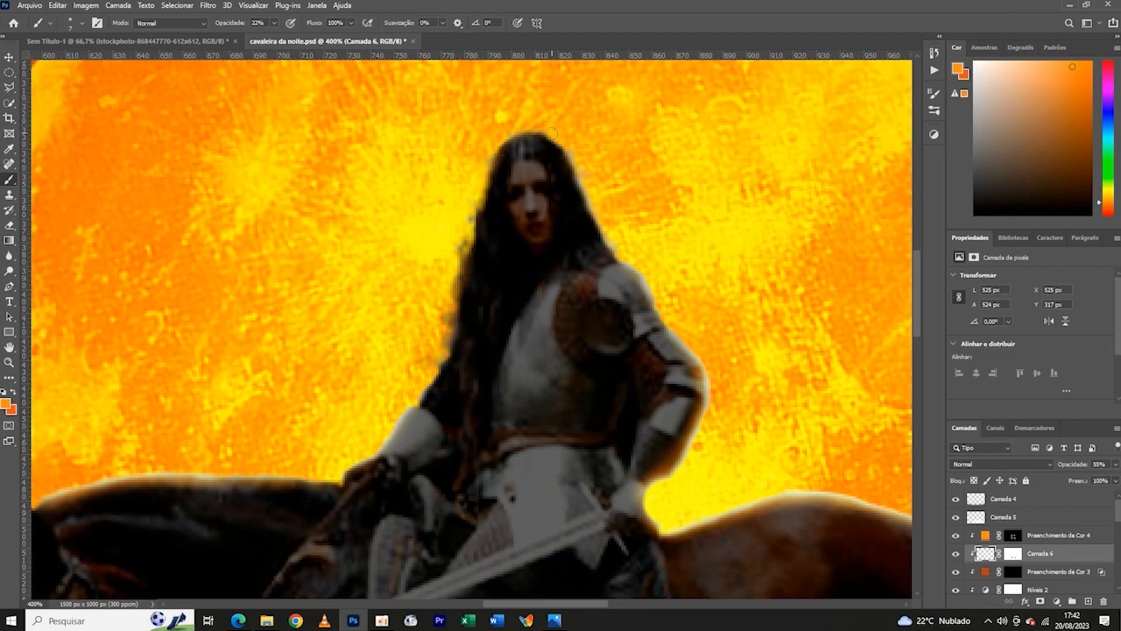
pyautogui.moveTo(431, 221); pyautogui.dragTo(301, 229)
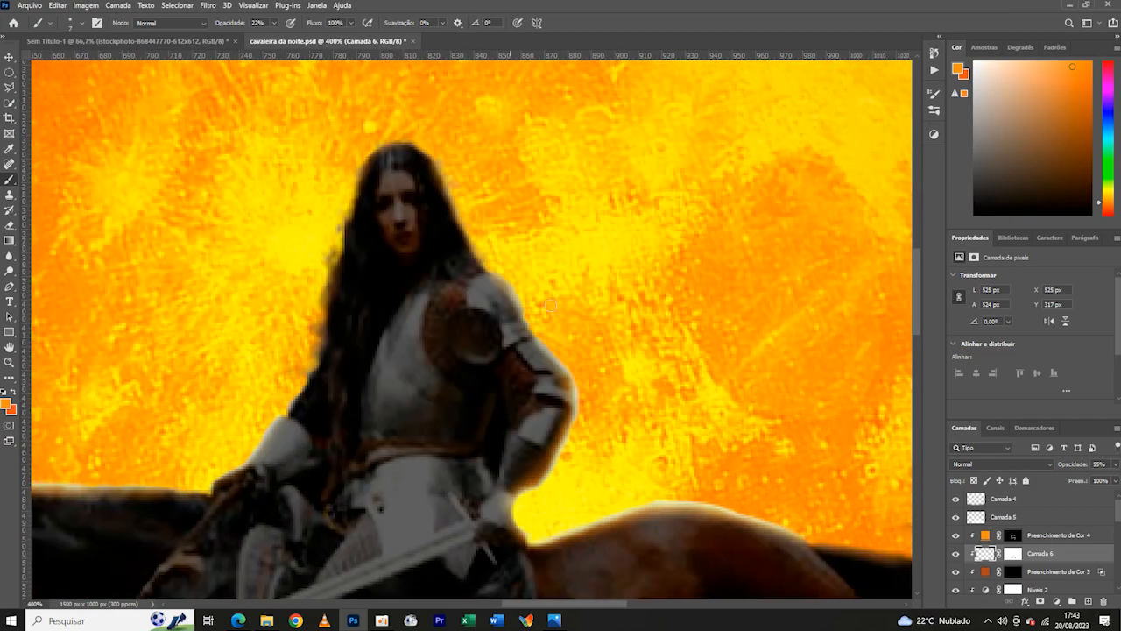
pyautogui.moveTo(578, 371); pyautogui.dragTo(527, 255)
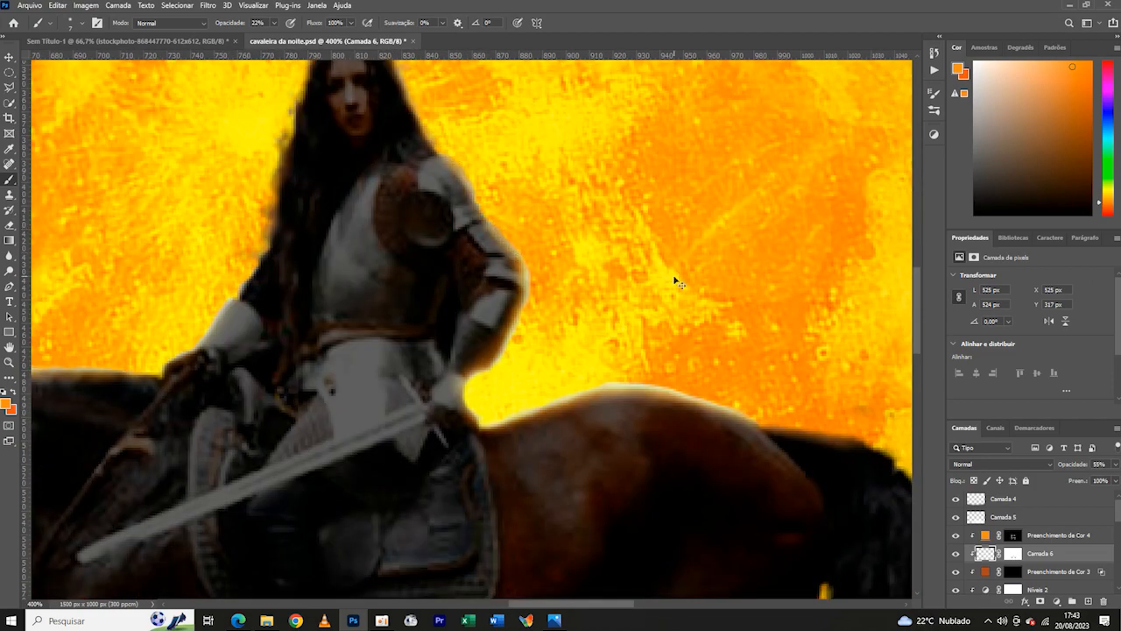
pyautogui.hotkey('ctrl', '0')
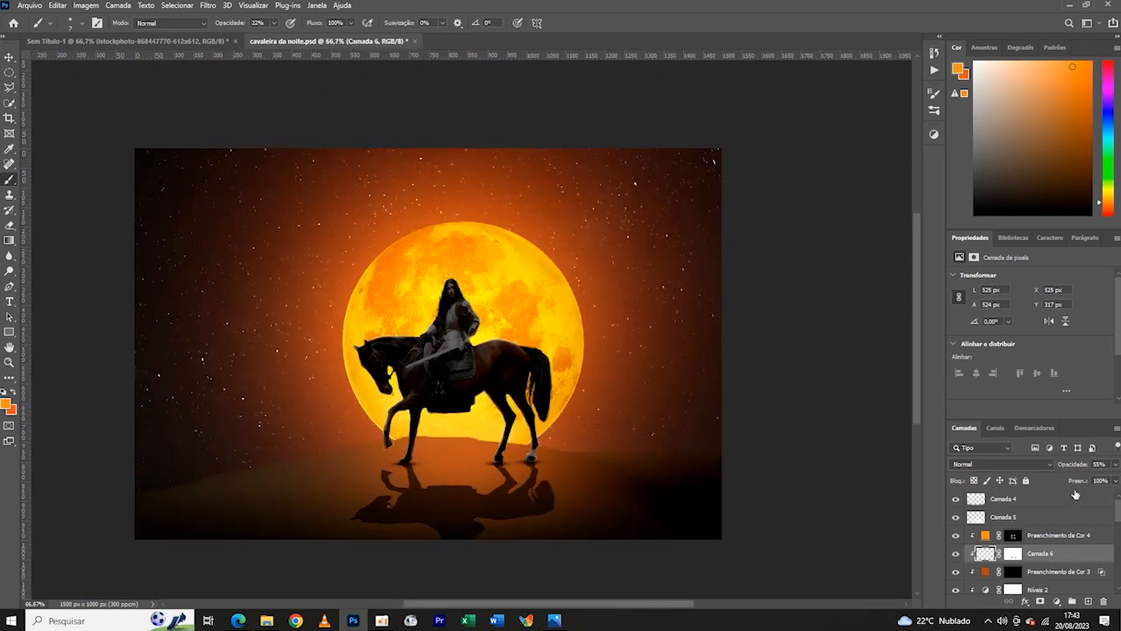
# - On the Preenchimento de Cor 4 mask, paint the orange rim light along the top of the horse's rump and tail
pyautogui.scroll(1, 1049, 483)
pyautogui.click(1013, 535)
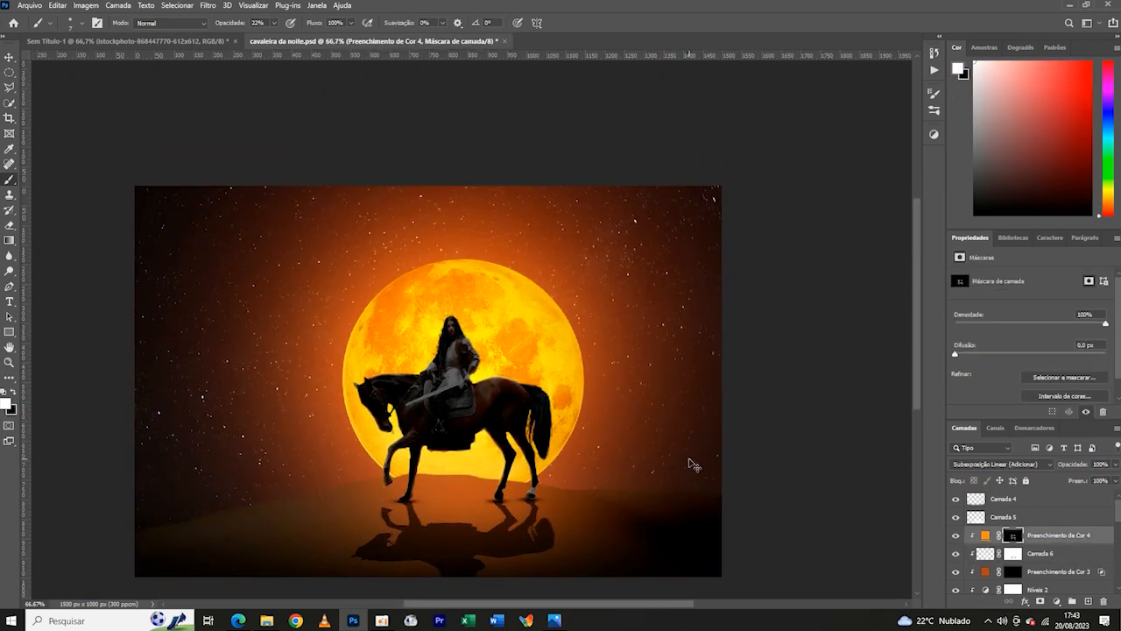
pyautogui.hotkey('ctrl', '+')
pyautogui.hotkey('ctrl', '+')
pyautogui.hotkey('ctrl', '+')
pyautogui.scroll(-3, 464, 191)
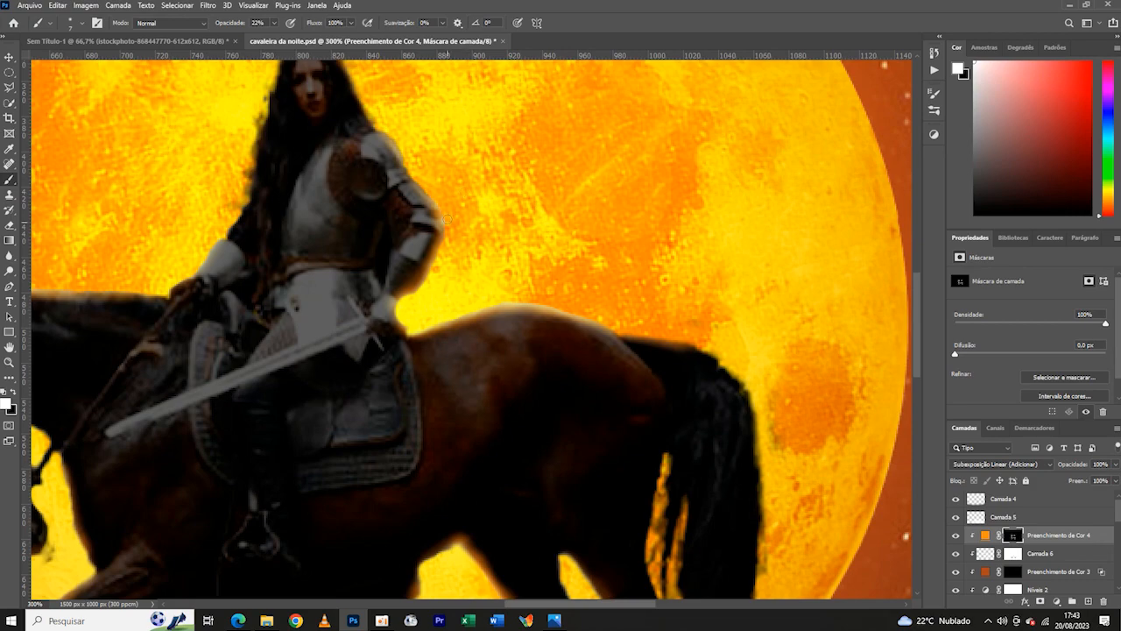
pyautogui.moveTo(616, 332); pyautogui.dragTo(712, 352)
pyautogui.hotkey('ctrl', '-')
pyautogui.hotkey('ctrl', '-')
pyautogui.hotkey('ctrl', '-')
pyautogui.hotkey('ctrl', '+')
pyautogui.hotkey('ctrl', '+')
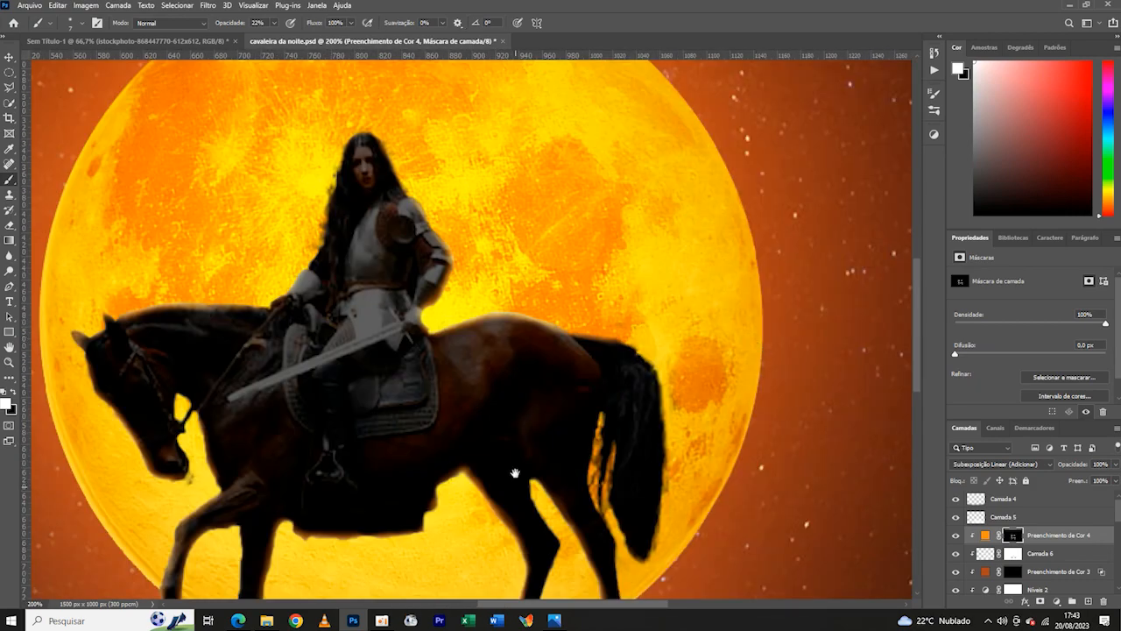
# - Set the opacity of Camada 6 to 100% and its fill to 61%
pyautogui.moveTo(516, 470); pyautogui.dragTo(566, 323)
pyautogui.click(989, 557)
pyautogui.click(985, 554)
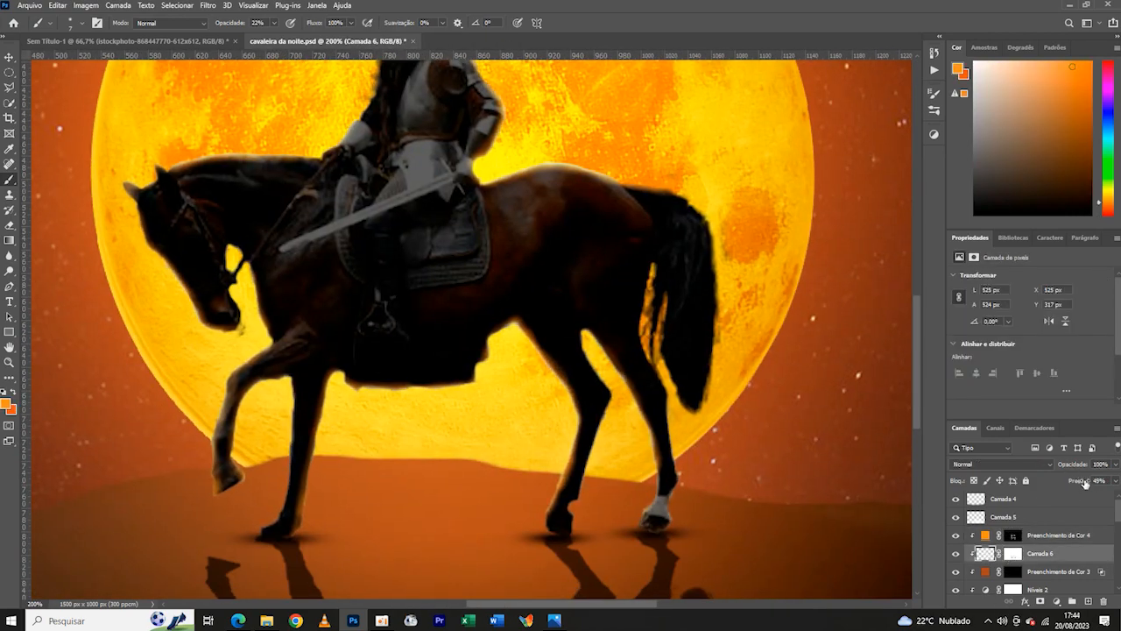
pyautogui.moveTo(1073, 484); pyautogui.dragTo(1088, 484)
pyautogui.hotkey('ctrl', '-')
pyautogui.hotkey('ctrl', '-')
pyautogui.hotkey('ctrl', '+')
pyautogui.hotkey('ctrl', '+')
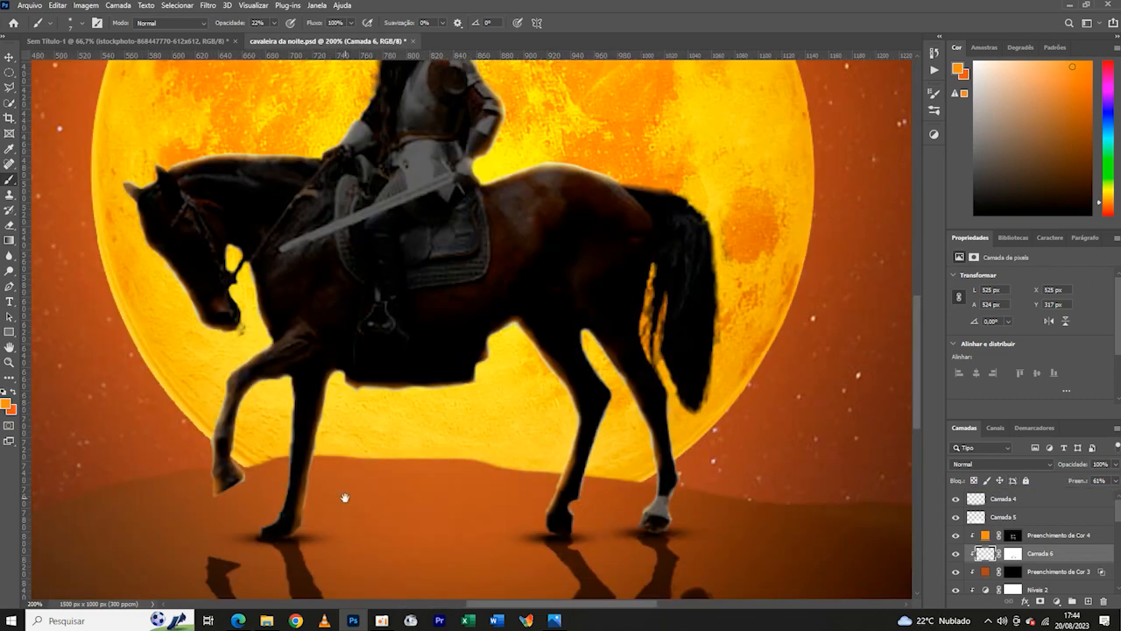
# - On the Preenchimento de Cor 4 mask, paint rim light along the horse's chest with the brush at 17% opacity
pyautogui.scroll(-3, 148, 200)
pyautogui.click(1013, 535)
pyautogui.hotkey('ctrl', '+')
pyautogui.hotkey('ctrl', '+')
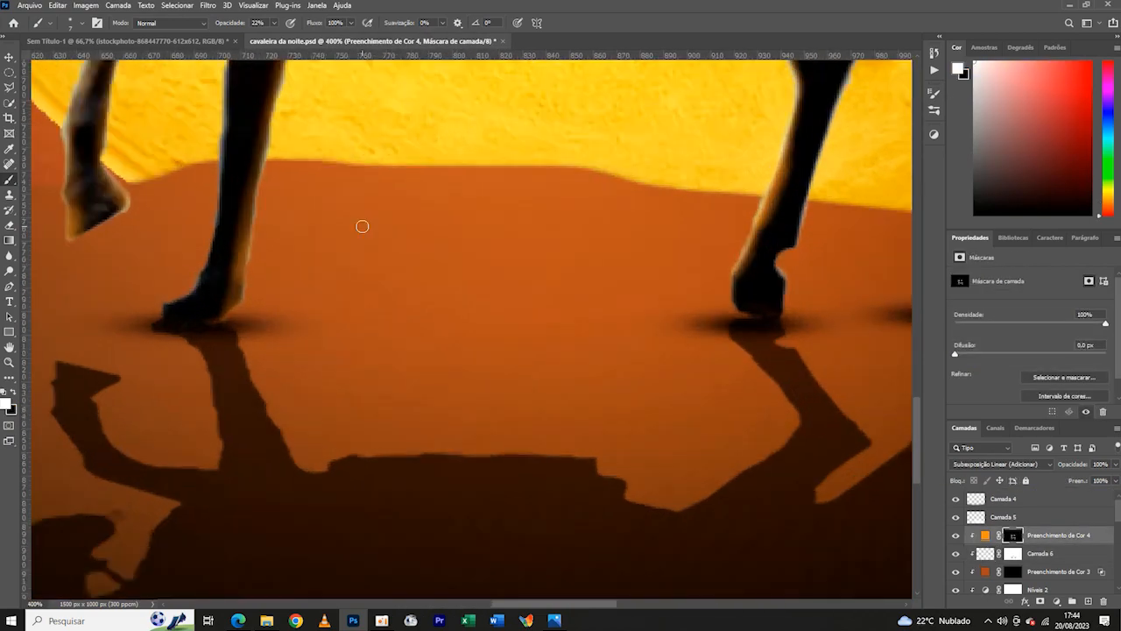
pyautogui.moveTo(363, 225); pyautogui.dragTo(579, 595)
pyautogui.moveTo(364, 149); pyautogui.dragTo(406, 297)
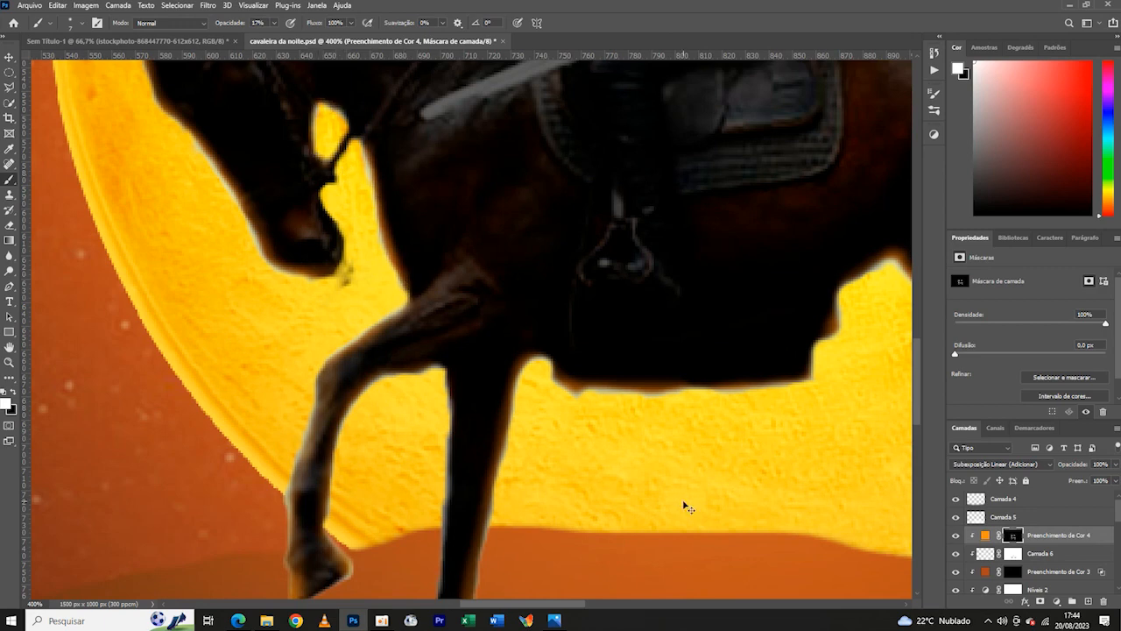
pyautogui.hotkey('ctrl', '-')
pyautogui.hotkey('ctrl', '-')
pyautogui.hotkey('ctrl', '-')
pyautogui.hotkey('ctrl', '-')
pyautogui.hotkey('ctrl', '-')
pyautogui.hotkey('ctrl', '+')
pyautogui.hotkey('ctrl', '+')
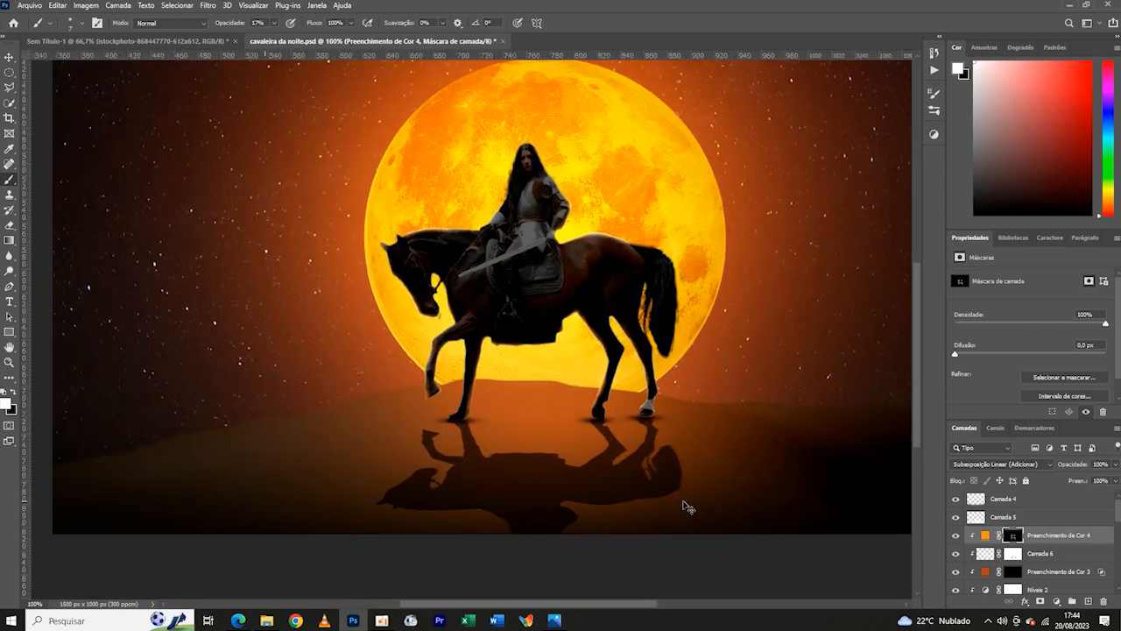
# - Examine the rim light along the horse's head and neck and around the rider
pyautogui.hotkey('ctrl', '+')
pyautogui.hotkey('ctrl', '+')
pyautogui.scroll(1, 283, 205)
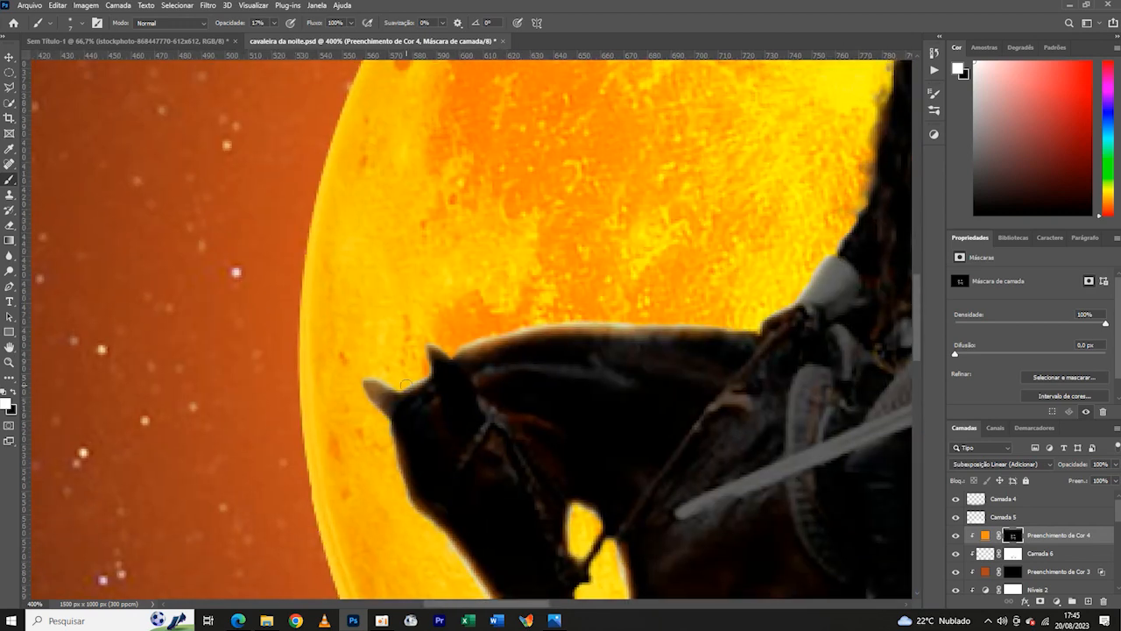
pyautogui.hotkey('ctrl', '-')
pyautogui.hotkey('ctrl', '-')
pyautogui.hotkey('ctrl', '+')
pyautogui.hotkey('ctrl', '+')
pyautogui.moveTo(800, 181); pyautogui.dragTo(503, 292)
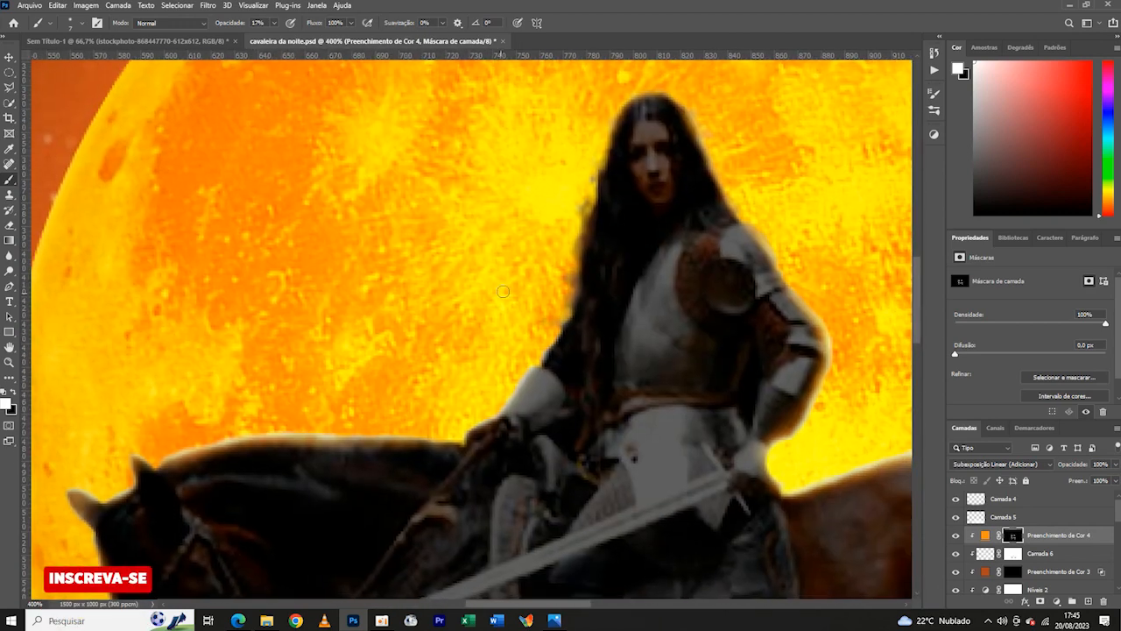
# - Set the brush to 1 px and 100% opacity for fine detail on the rider's hair
pyautogui.click(77, 25)
pyautogui.moveTo(67, 63); pyautogui.dragTo(63, 63)
pyautogui.click(623, 114)
pyautogui.press('0')
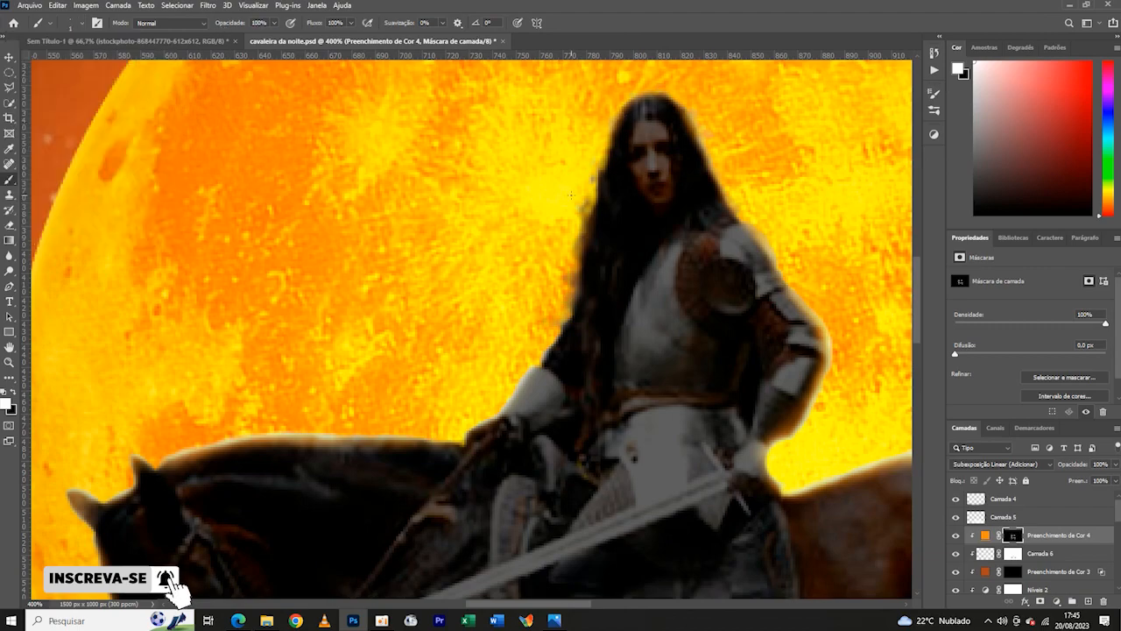
# - Try to paint thin rim light along the rider's hair on the Preenchimento de Cor 4 mask
pyautogui.hotkey('ctrl', '+')
pyautogui.hotkey('ctrl', '-')
pyautogui.hotkey('ctrl', '-')
pyautogui.hotkey('ctrl', '+')
pyautogui.hotkey('ctrl', '+')
pyautogui.hotkey('ctrl', '+')
pyautogui.hotkey('ctrl', '+')
pyautogui.moveTo(474, 138); pyautogui.dragTo(186, 549)
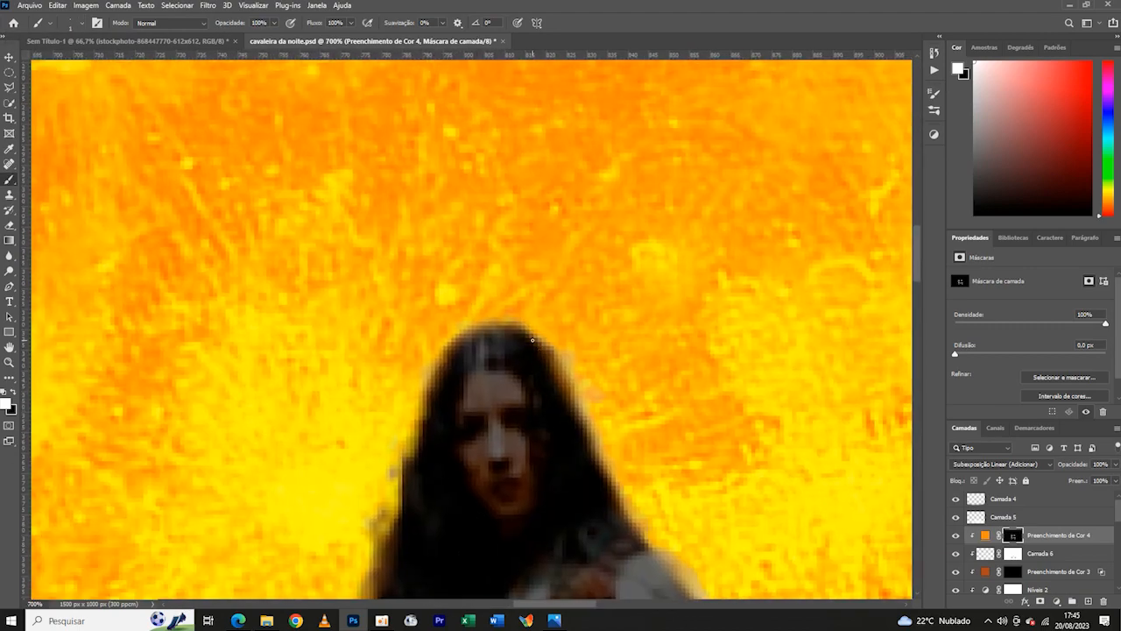
pyautogui.hotkey('ctrl', 'z')
pyautogui.hotkey('ctrl', '-')
pyautogui.hotkey('ctrl', '-')
pyautogui.hotkey('ctrl', '-')
pyautogui.hotkey('ctrl', '-')
pyautogui.hotkey('ctrl', '-')
pyautogui.hotkey('ctrl', '-')
pyautogui.hotkey('ctrl', '+')
pyautogui.hotkey('ctrl', '+')
pyautogui.hotkey('ctrl', '+')
pyautogui.hotkey('ctrl', '+')
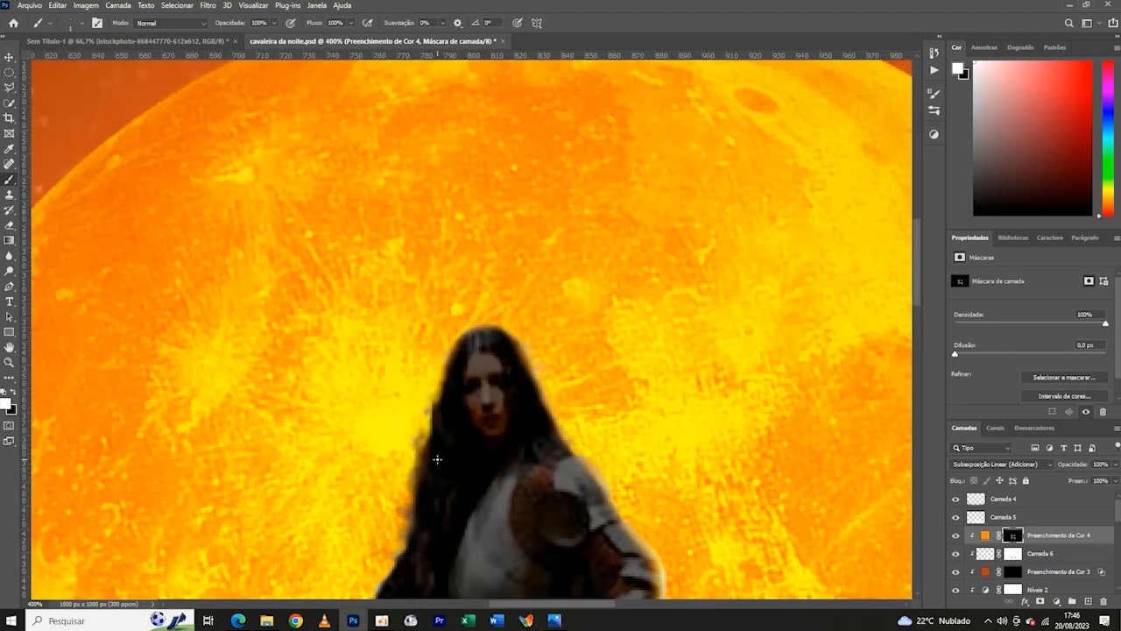
pyautogui.moveTo(438, 358); pyautogui.dragTo(476, 166)
pyautogui.hotkey('ctrl', '-')
pyautogui.hotkey('ctrl', '-')
pyautogui.hotkey('ctrl', '-')
pyautogui.hotkey('ctrl', '-')
pyautogui.hotkey('ctrl', '-')
pyautogui.hotkey('ctrl', '-')
pyautogui.hotkey('ctrl', '-')
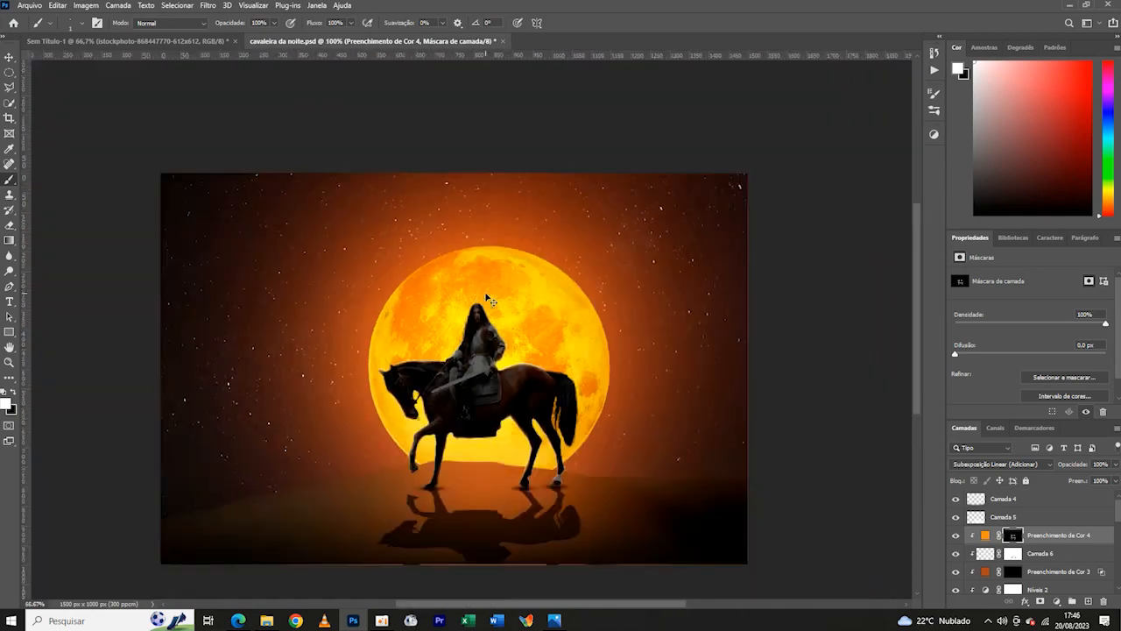
# - Add a new layer above Camada 4 and dab an orange glow at the horse's muzzle with a 118 px soft brush
pyautogui.hotkey('ctrl', '+')
pyautogui.hotkey('ctrl', '+')
pyautogui.click(1041, 500)
pyautogui.click(1088, 601)
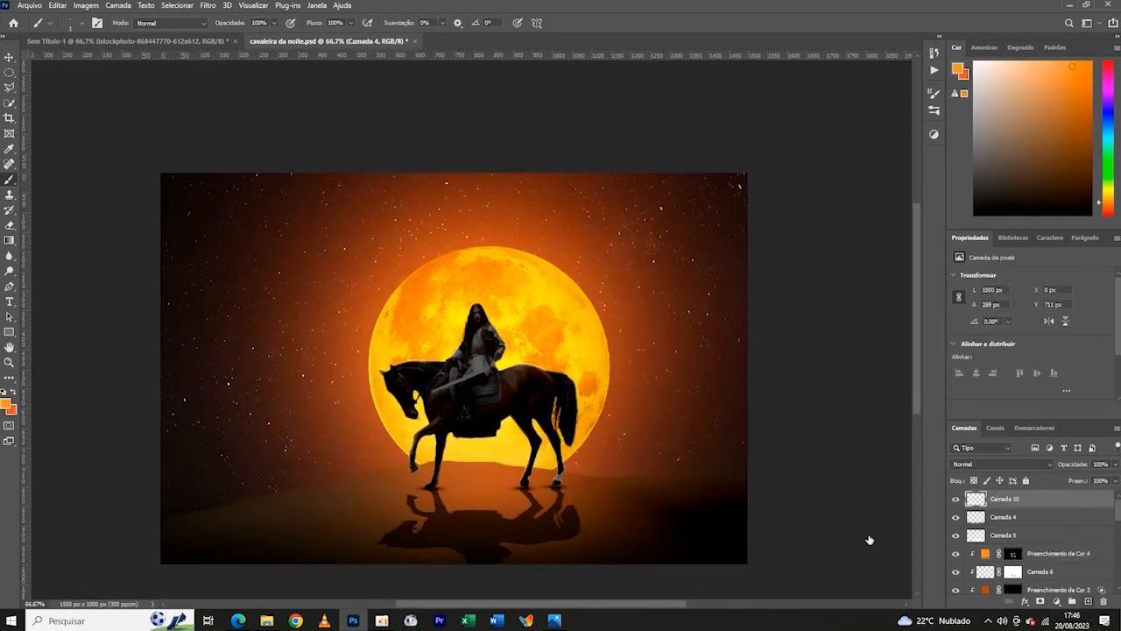
pyautogui.click(80, 23)
pyautogui.click(418, 416)
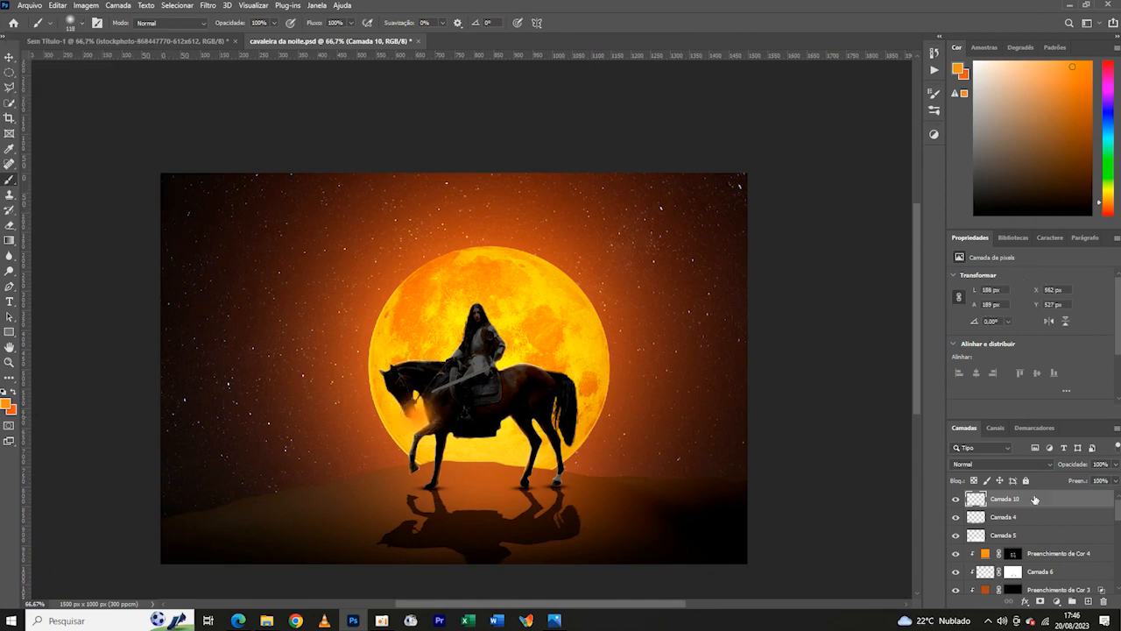
# - Blend the glow layer as Subexposição Linear (Adicionar) and enlarge it to about 293 px wide around the horse's muzzle
pyautogui.click(1008, 465)
pyautogui.click(999, 432)
pyautogui.hotkey('ctrl', 't')
pyautogui.hotkey('ctrl', '+')
pyautogui.hotkey('ctrl', '+')
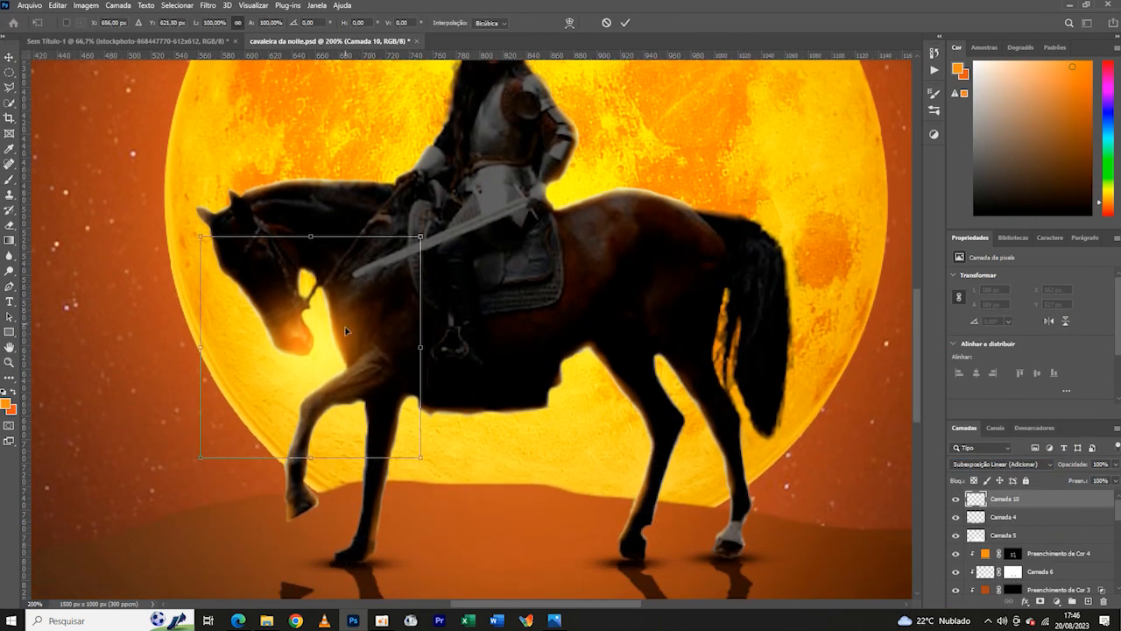
pyautogui.moveTo(326, 314); pyautogui.dragTo(313, 342)
pyautogui.moveTo(408, 265); pyautogui.dragTo(533, 138)
pyautogui.moveTo(374, 305); pyautogui.dragTo(298, 367)
pyautogui.click(626, 23)
# - Lower the fill of the muzzle glow layer to 78%
pyautogui.hotkey('ctrl', '-')
pyautogui.hotkey('ctrl', '-')
pyautogui.hotkey('ctrl', '-')
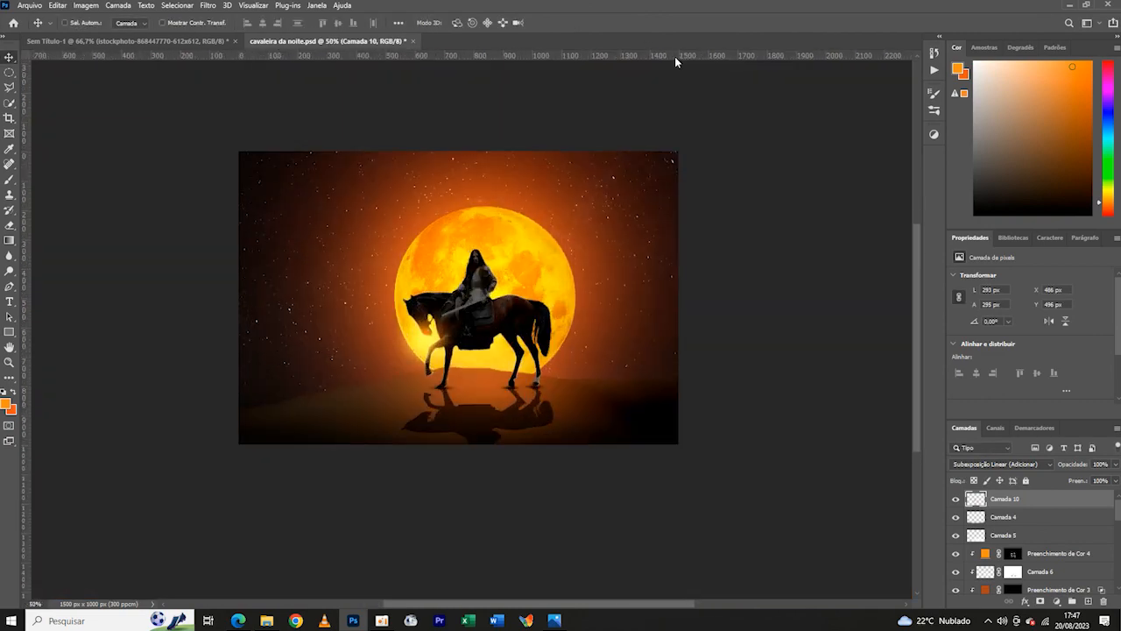
pyautogui.hotkey('ctrl', '+')
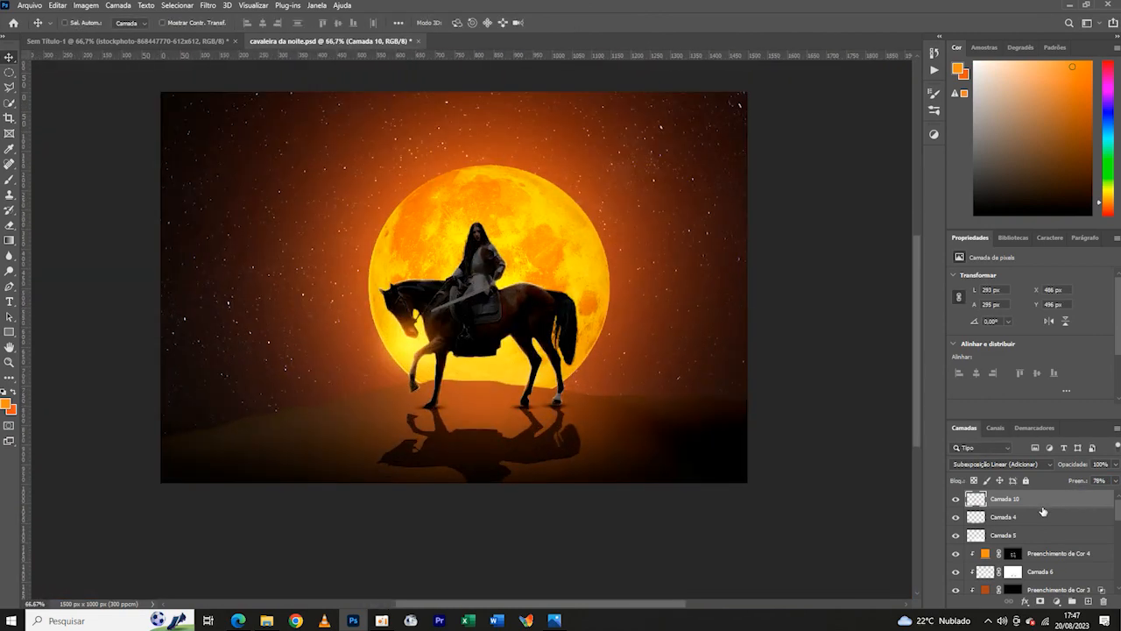
pyautogui.hotkey('ctrl', '+')
pyautogui.hotkey('ctrl', '+')
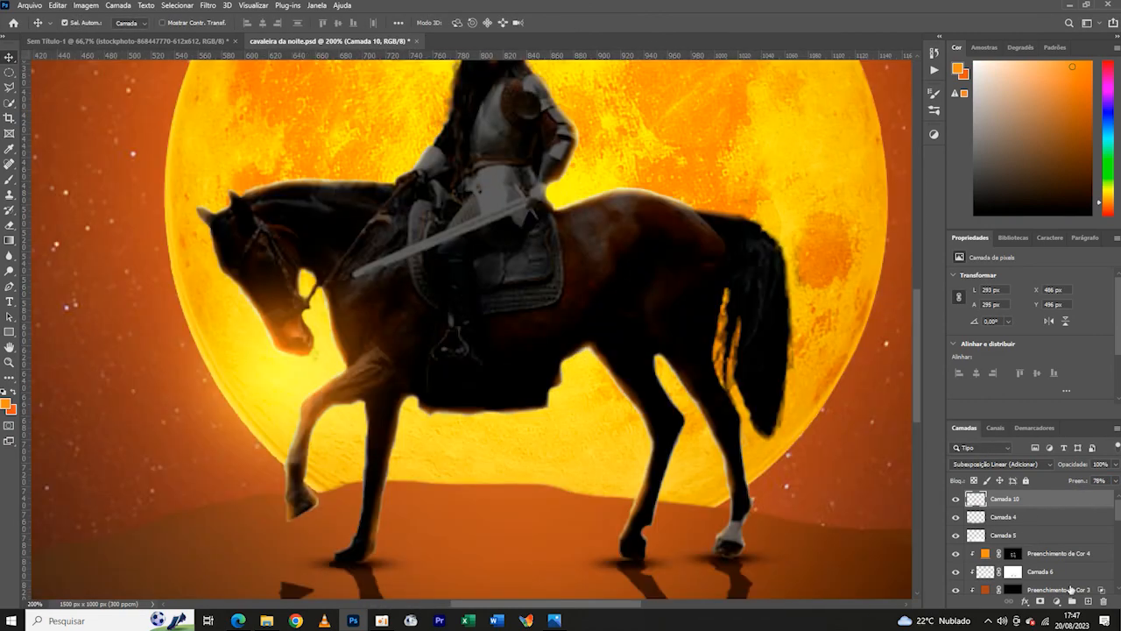
# - Add a new layer above Camada 10 and set the soft round brush to 2 px for the rider's hair
pyautogui.click(1088, 601)
pyautogui.click(8, 179)
pyautogui.click(82, 23)
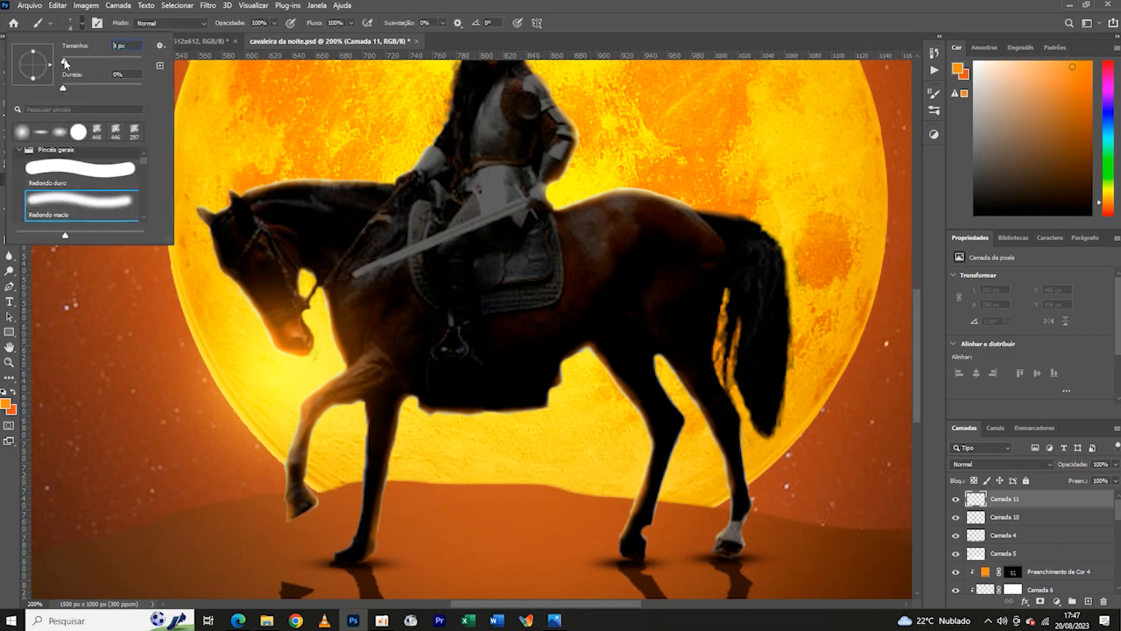
pyautogui.hotkey('ctrl', '+')
pyautogui.hotkey('ctrl', '+')
pyautogui.moveTo(418, 192); pyautogui.dragTo(459, 320)
pyautogui.hotkey('ctrl', '+')
pyautogui.click(82, 24)
pyautogui.moveTo(65, 62); pyautogui.dragTo(63, 63)
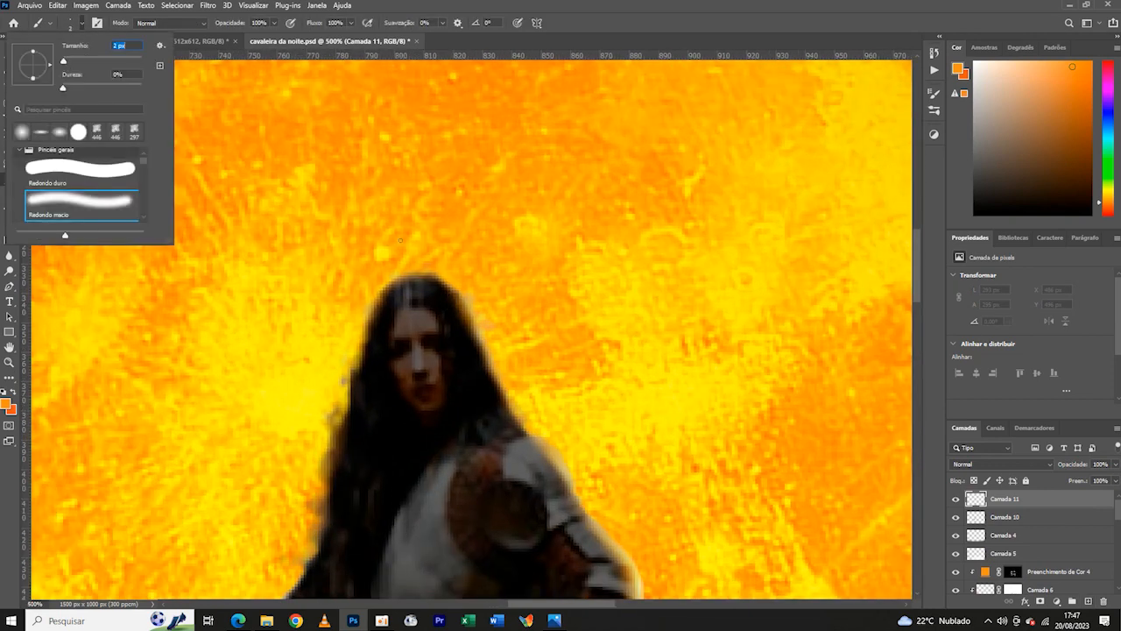
# - Paint fine orange strands along both sides of the rider's hair, redoing the first stroke
pyautogui.moveTo(437, 282); pyautogui.dragTo(540, 372)
pyautogui.hotkey('ctrl', 'z')
pyautogui.moveTo(445, 286); pyautogui.dragTo(467, 321)
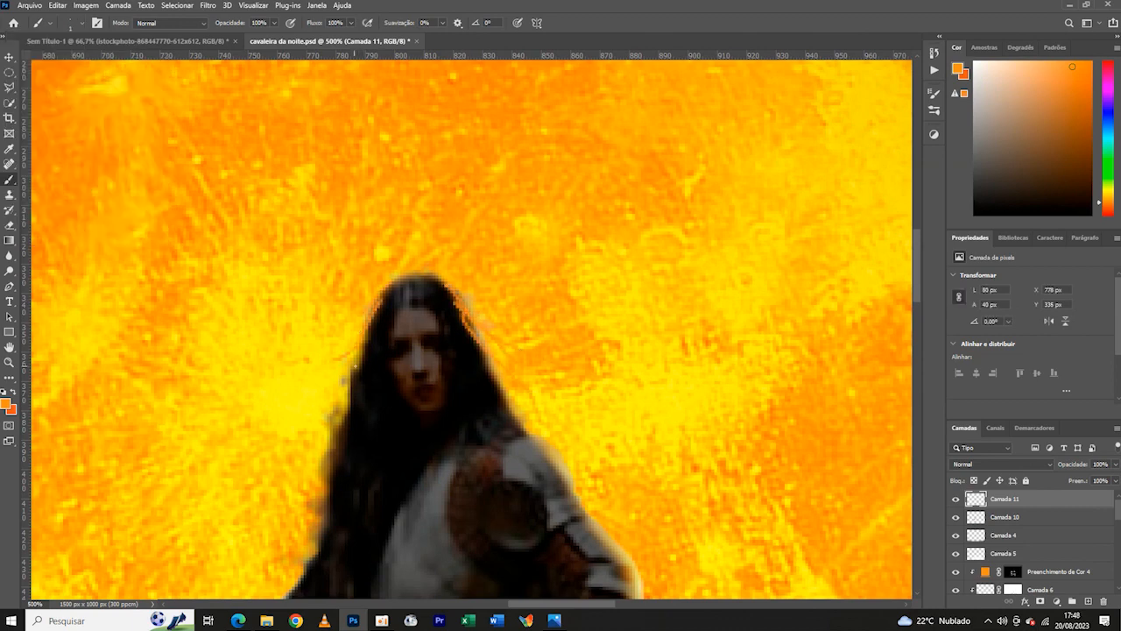
pyautogui.moveTo(355, 366); pyautogui.dragTo(300, 452)
pyautogui.hotkey('ctrl', '-')
pyautogui.hotkey('ctrl', '-')
pyautogui.hotkey('ctrl', '-')
# - Blend the hair strand layer as Subexposição Linear (Adicionar) and reduce its fill
pyautogui.click(1000, 464)
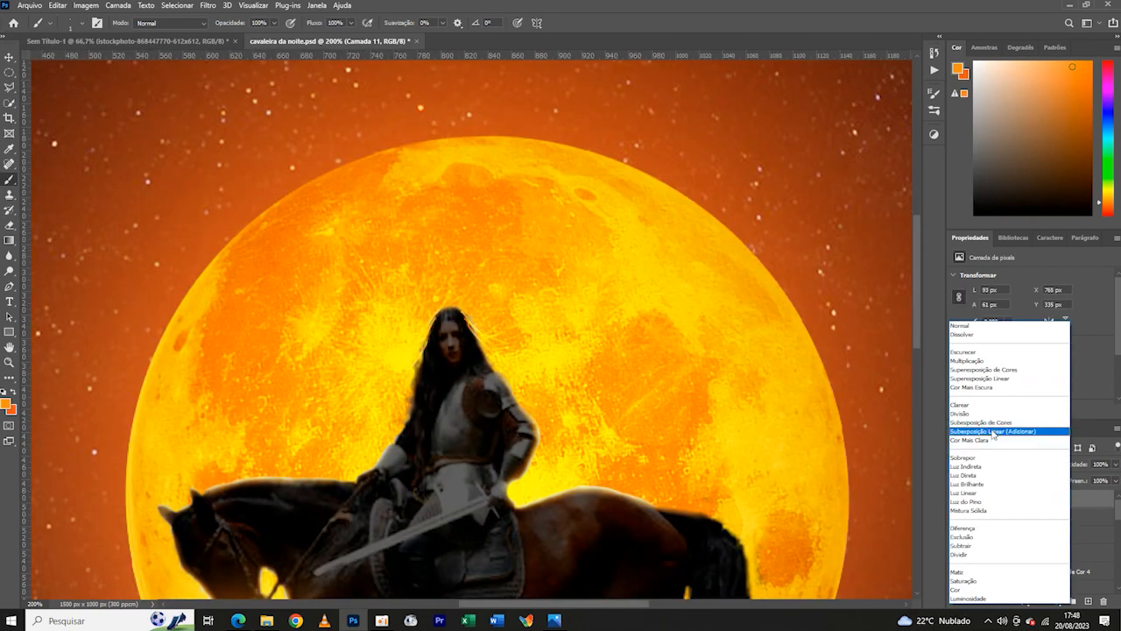
pyautogui.click(993, 432)
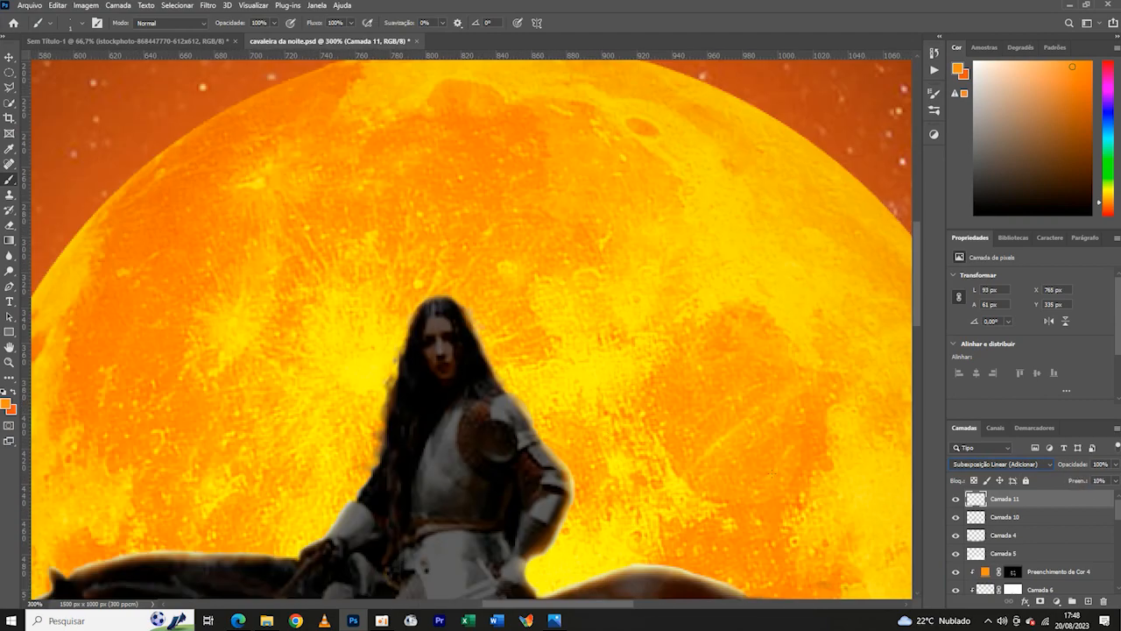
pyautogui.hotkey('ctrl', '-')
pyautogui.hotkey('ctrl', '-')
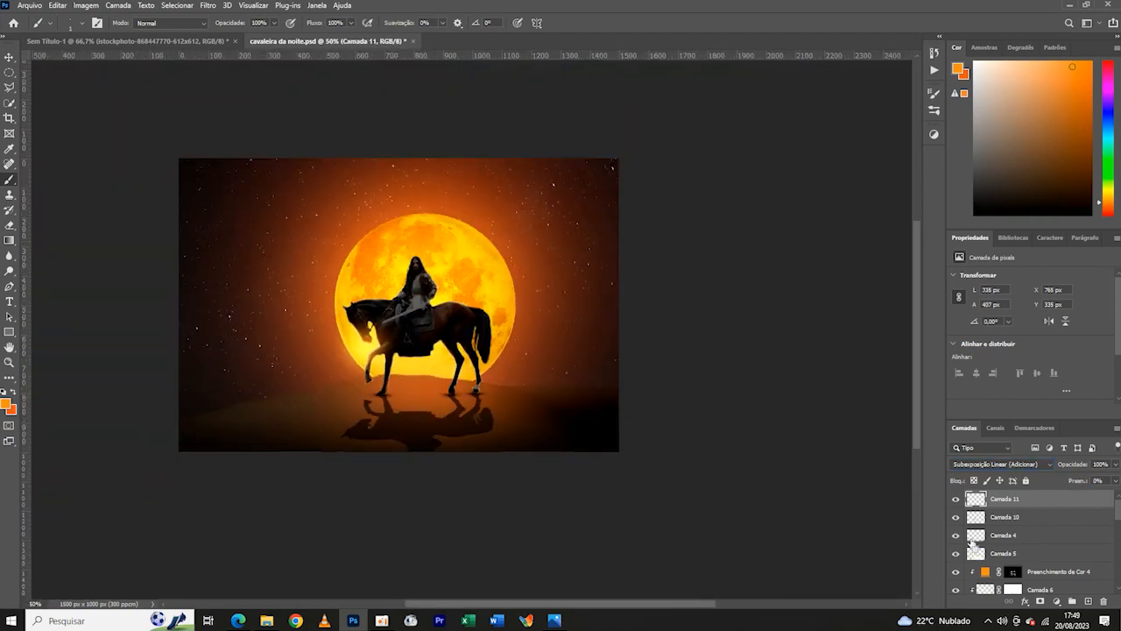
# - On a new layer above Camada 11, dab an orange glow behind the rider's waist with a 41 px soft brush
pyautogui.hotkey('ctrl', '1')
pyautogui.click(83, 23)
pyautogui.moveTo(63, 61); pyautogui.dragTo(78, 61)
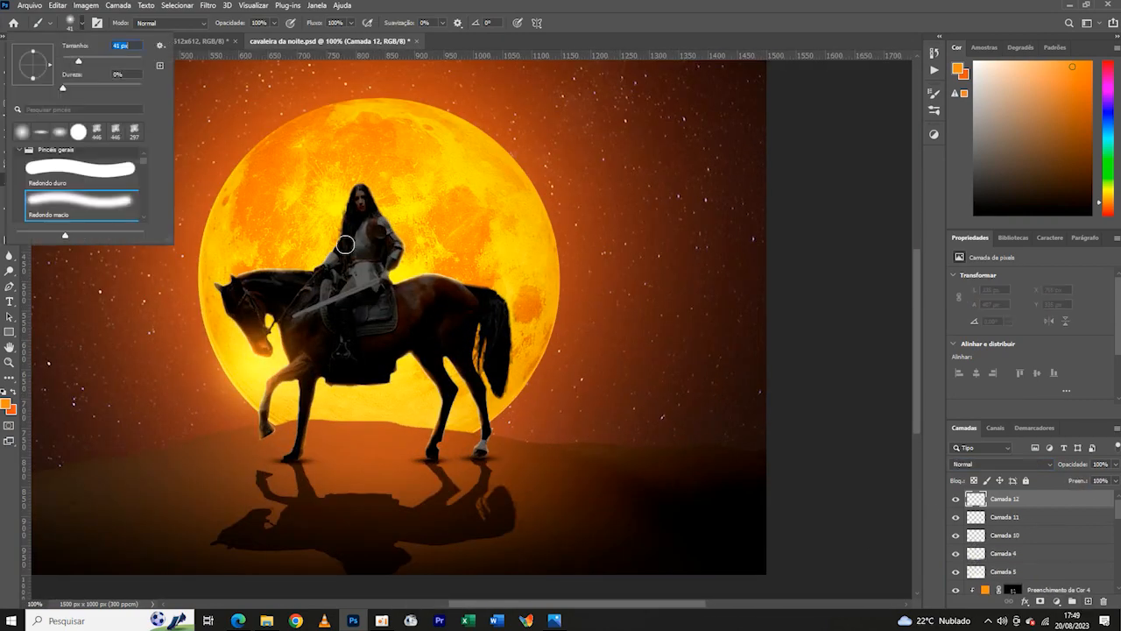
pyautogui.click(411, 264)
# - Blend the waist glow layer as Subexposição Linear (Adicionar), enlarge it to about 185 px, and position it behind the rider's waist
pyautogui.click(1033, 464)
pyautogui.click(990, 430)
pyautogui.click(9, 58)
pyautogui.hotkey('ctrl', 't')
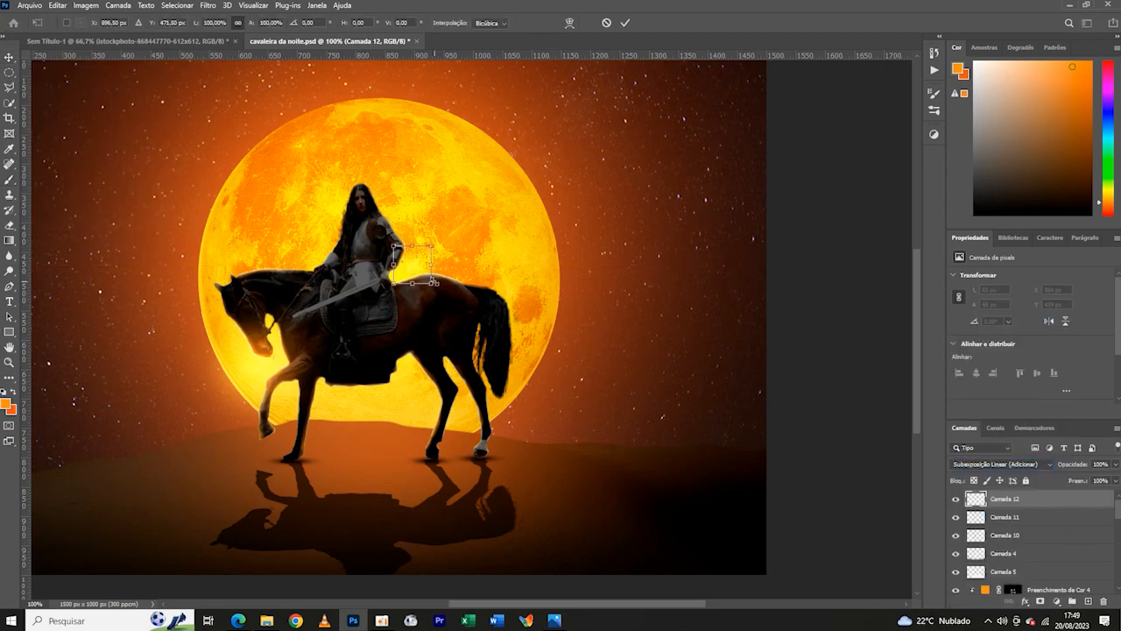
pyautogui.moveTo(433, 283); pyautogui.dragTo(488, 321)
pyautogui.moveTo(431, 271); pyautogui.dragTo(414, 246)
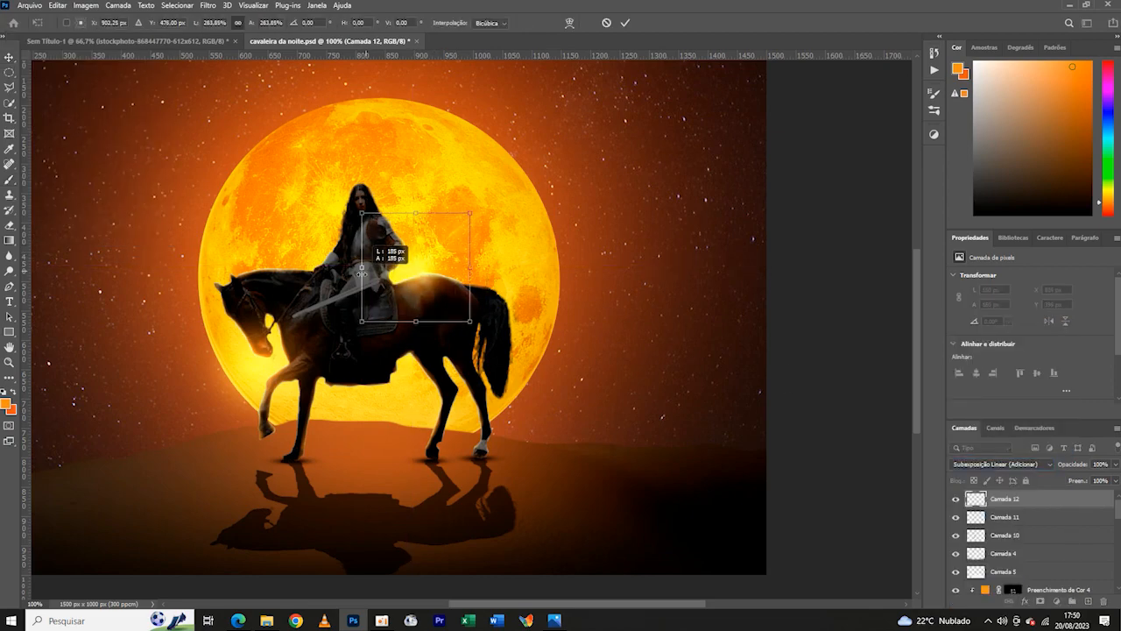
pyautogui.click(624, 23)
# - On a new layer above Camada 12, dab an orange glow beside the rider's hair and blend it as Subexposição Linear (Adicionar)
pyautogui.hotkey('ctrl', 'shift', 'alt', 'n')
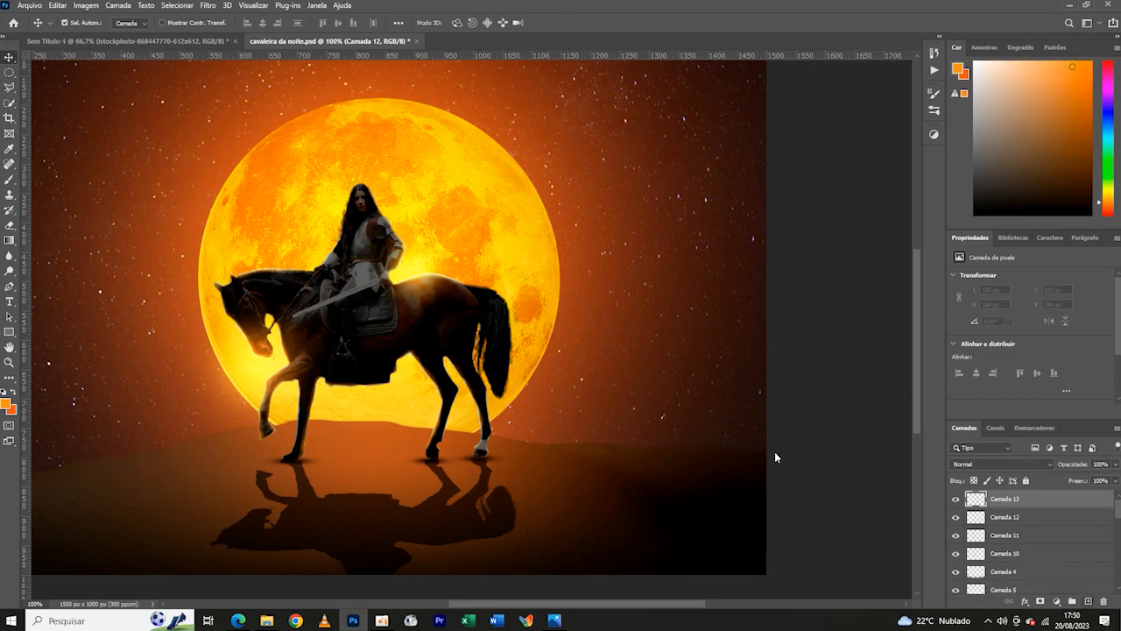
pyautogui.press('b')
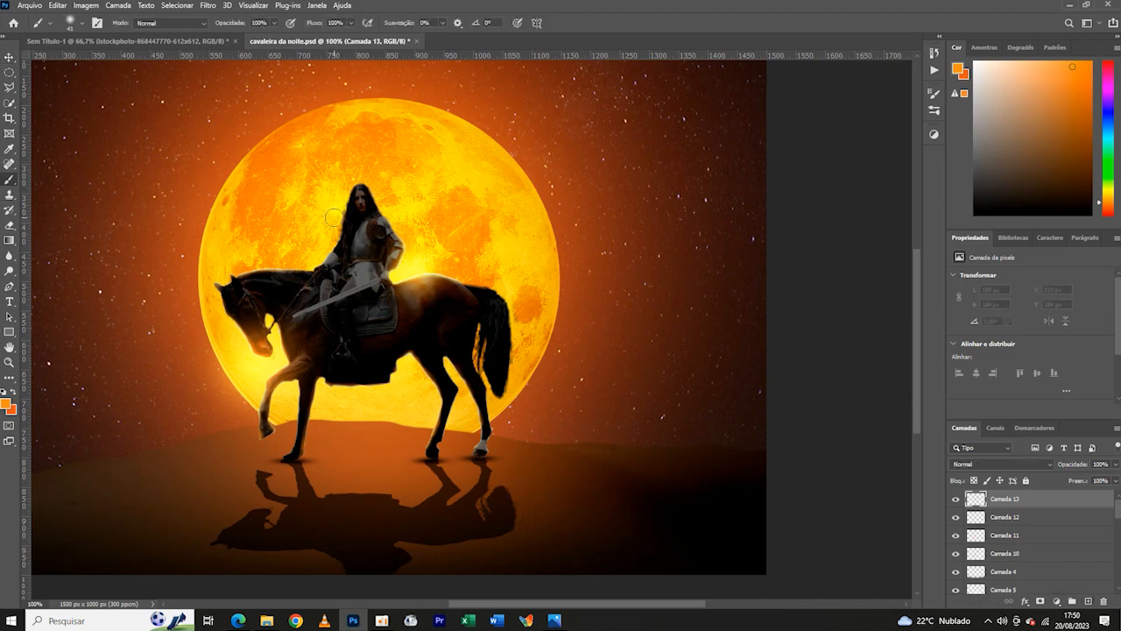
pyautogui.click(1048, 467)
pyautogui.click(993, 431)
pyautogui.press('v')
# - Enlarge the hair-side glow to about 269 px square and position it over the rider's hair and the horse's neck
pyautogui.hotkey('ctrl', 't')
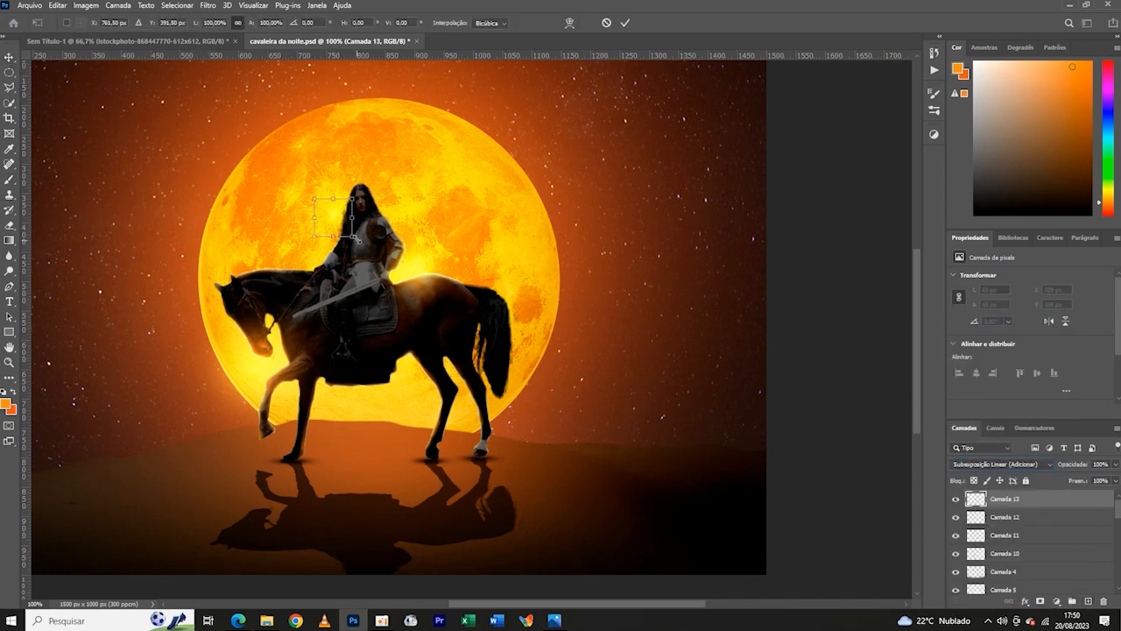
pyautogui.moveTo(354, 237); pyautogui.dragTo(453, 338)
pyautogui.moveTo(418, 276)
pyautogui.mouseDown()
pyautogui.moveTo(372, 232)
pyautogui.moveTo(366, 239)
pyautogui.mouseUp()
pyautogui.moveTo(261, 226); pyautogui.dragTo(241, 224)
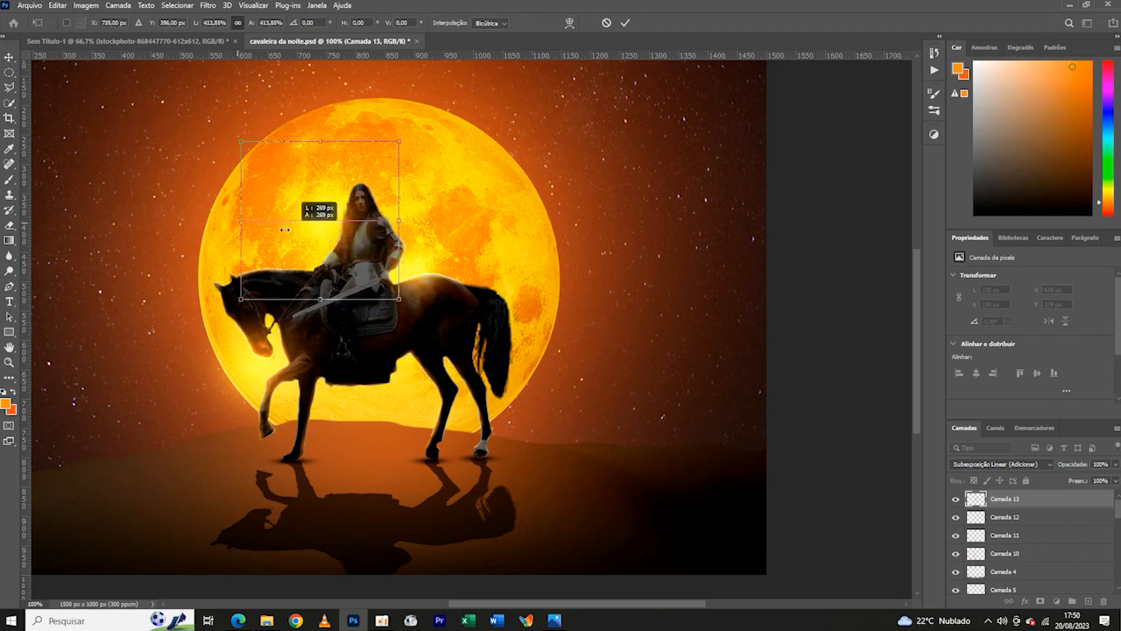
pyautogui.moveTo(337, 225); pyautogui.dragTo(344, 231)
pyautogui.click(625, 22)
# - Add a new layer directly above Preenchimento de Cor 4 and clip it to the horse and rider
pyautogui.hotkey('ctrl', '-')
pyautogui.hotkey('ctrl', '-')
pyautogui.hotkey('ctrl', '-')
pyautogui.hotkey('ctrl', '-')
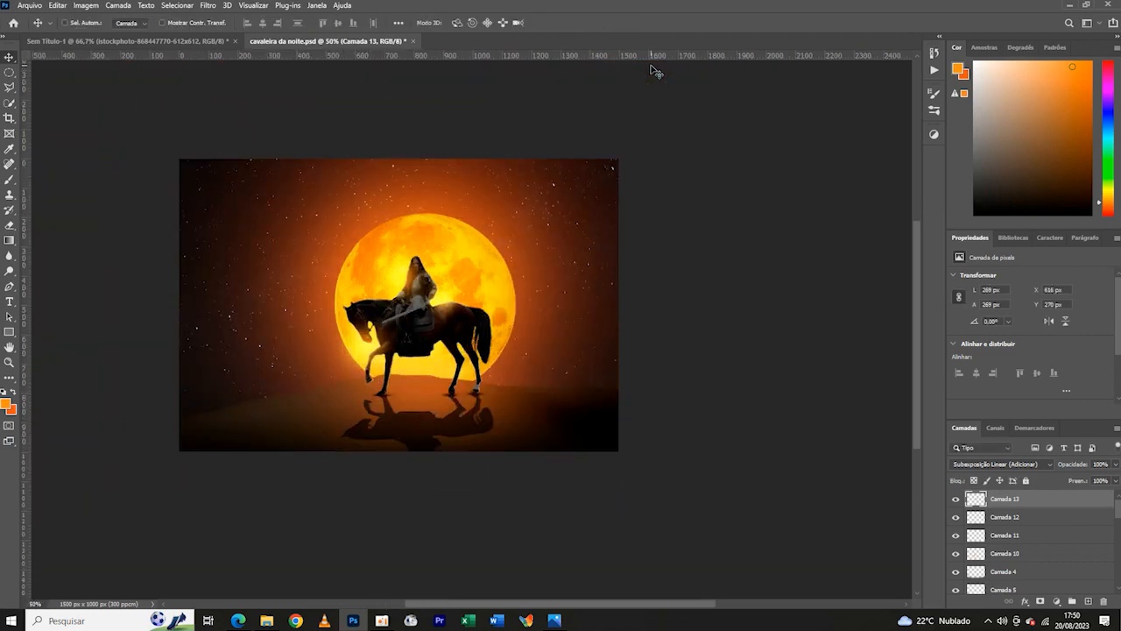
pyautogui.hotkey('ctrl', '+')
pyautogui.hotkey('ctrl', '+')
pyautogui.hotkey('ctrl', '+')
pyautogui.hotkey('ctrl', '+')
pyautogui.hotkey('ctrl', '+')
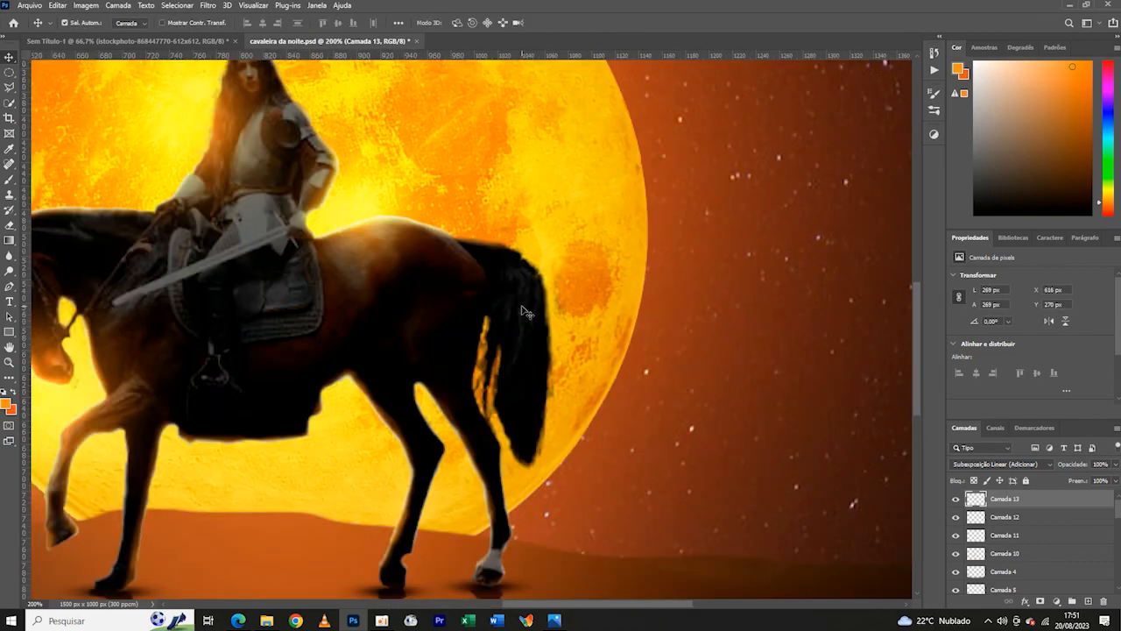
pyautogui.scroll(-3, 1025, 525)
pyautogui.click(1060, 524)
pyautogui.click(1088, 602)
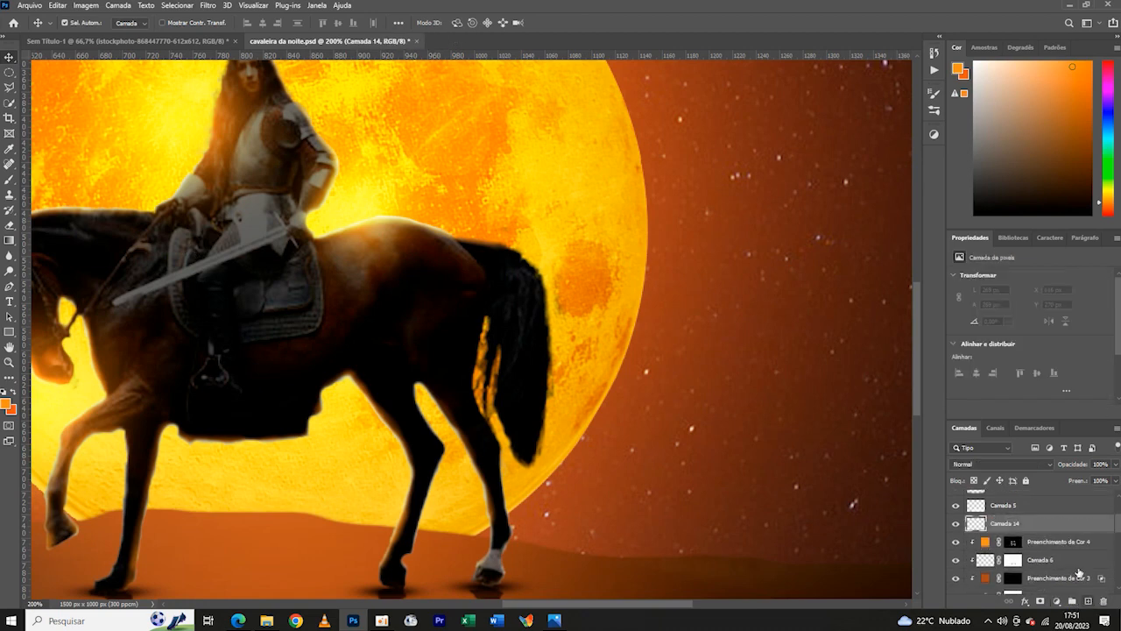
pyautogui.rightClick(1062, 525)
pyautogui.click(986, 251)
# - Brush faint orange light along the tail's outer edge at 11% opacity and blend the layer as Subexposição Linear (Adicionar)
pyautogui.press('b')
pyautogui.moveTo(534, 259); pyautogui.dragTo(547, 375)
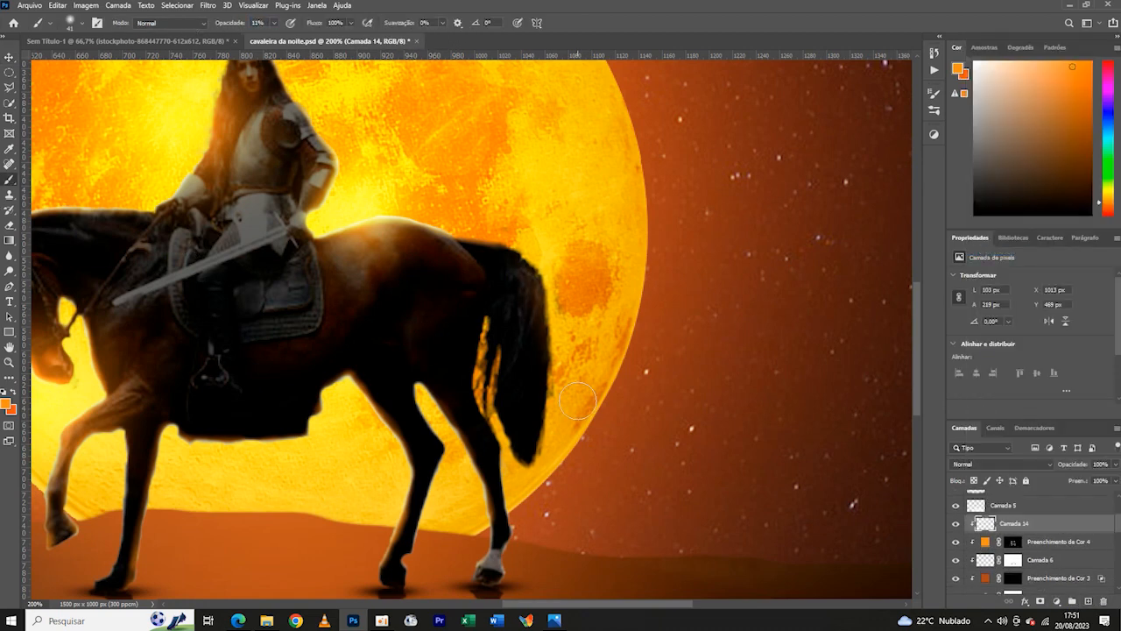
pyautogui.hotkey('ctrl', '0')
pyautogui.click(999, 463)
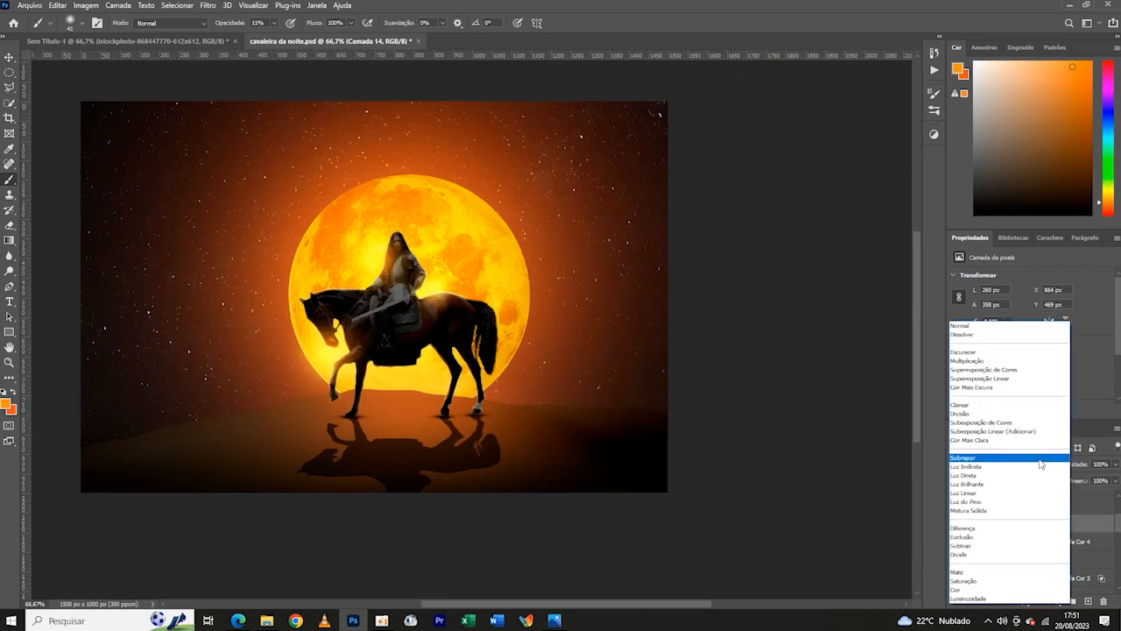
pyautogui.click(998, 425)
# - Paint soft orange rim light along the edges of the horse's legs with the 41 px brush
pyautogui.hotkey('ctrl', '+')
pyautogui.hotkey('ctrl', '+')
pyautogui.hotkey('ctrl', '+')
pyautogui.hotkey('ctrl', '+')
pyautogui.moveTo(173, 555); pyautogui.dragTo(645, 163)
pyautogui.moveTo(321, 153); pyautogui.dragTo(272, 458)
pyautogui.moveTo(390, 188); pyautogui.dragTo(391, 285)
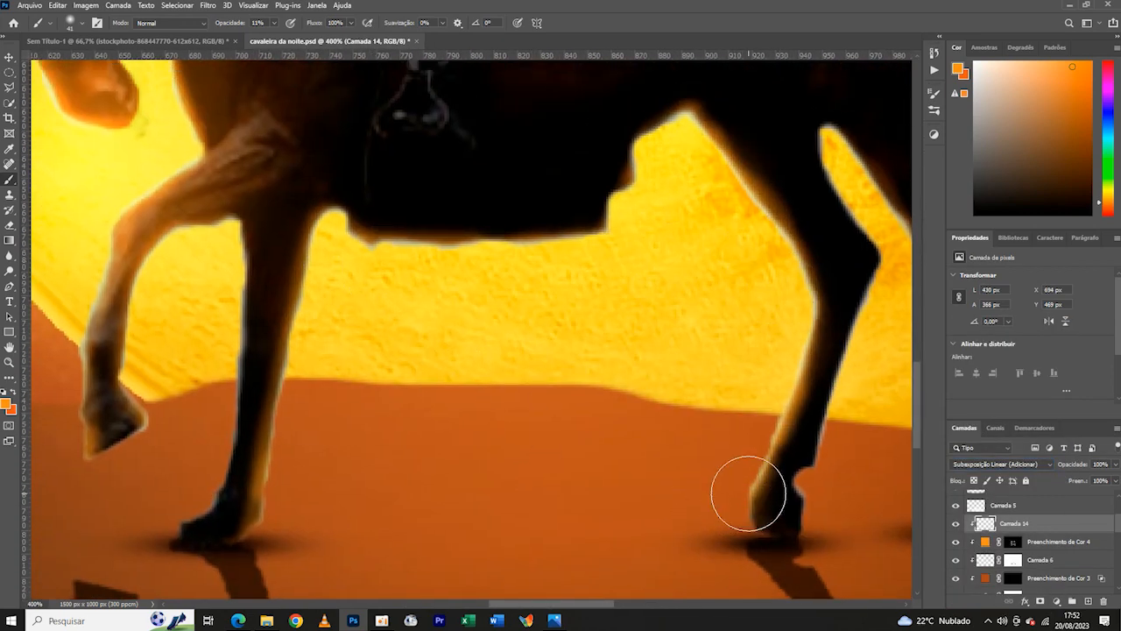
# - Reduce the soft brush to 20 px and paint finer rim light along the horse's standing front leg
pyautogui.hotkey('ctrl', '-')
pyautogui.click(77, 23)
pyautogui.moveTo(38, 60); pyautogui.dragTo(26, 60)
pyautogui.moveTo(286, 254); pyautogui.dragTo(283, 329)
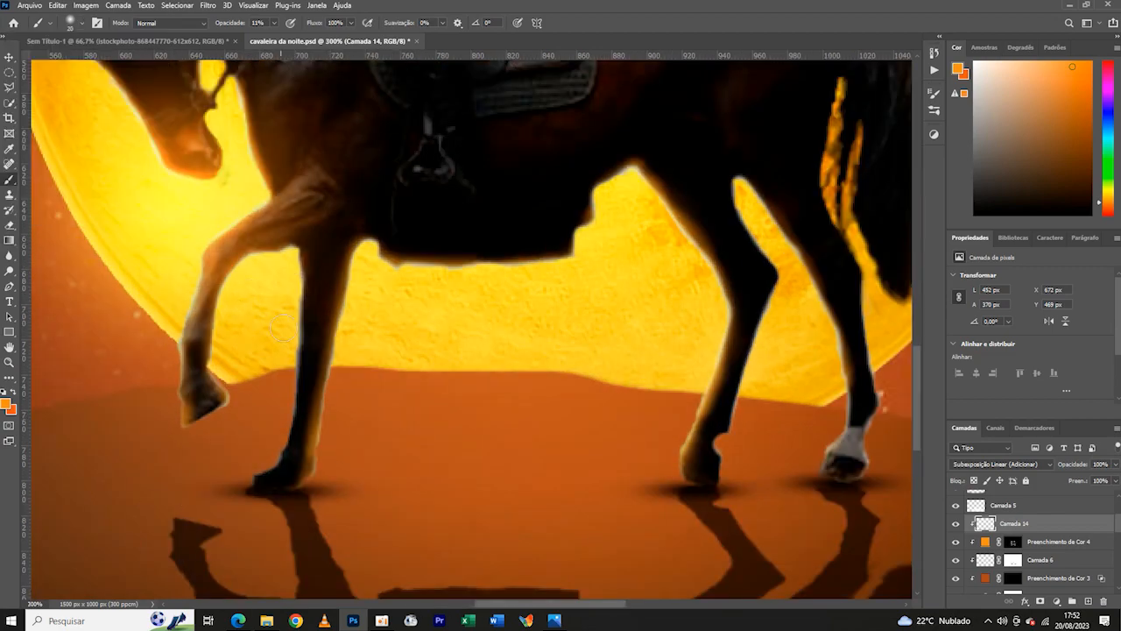
# - Paint faint orange rim light along the horse's neck and the rider's forearm with the 20 px brush
pyautogui.hotkey('ctrl', '-')
pyautogui.hotkey('ctrl', '-')
pyautogui.hotkey('ctrl', '-')
pyautogui.hotkey('ctrl', '+')
pyautogui.hotkey('ctrl', '+')
pyautogui.hotkey('ctrl', '+')
pyautogui.hotkey('ctrl', '+')
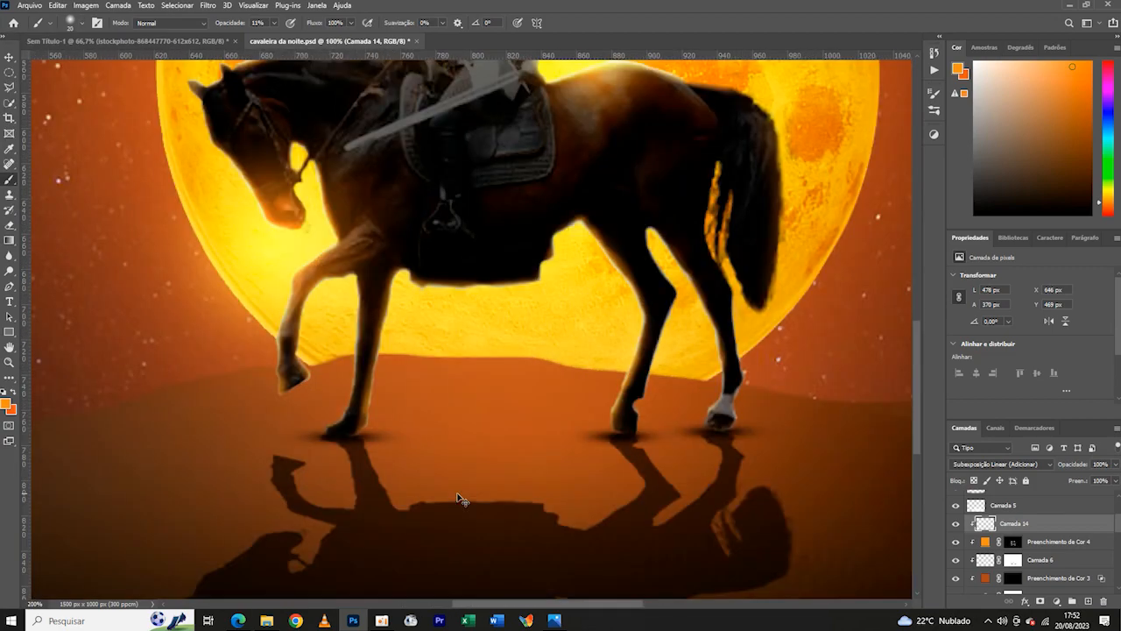
pyautogui.moveTo(263, 83)
pyautogui.mouseDown()
pyautogui.moveTo(641, 546)
pyautogui.moveTo(659, 594)
pyautogui.mouseUp()
pyautogui.moveTo(425, 299)
pyautogui.mouseDown()
pyautogui.moveTo(466, 279)
pyautogui.moveTo(743, 271)
pyautogui.mouseUp()
pyautogui.hotkey('ctrl', '-')
pyautogui.hotkey('ctrl', '-')
pyautogui.hotkey('ctrl', '-')
pyautogui.hotkey('ctrl', '-')
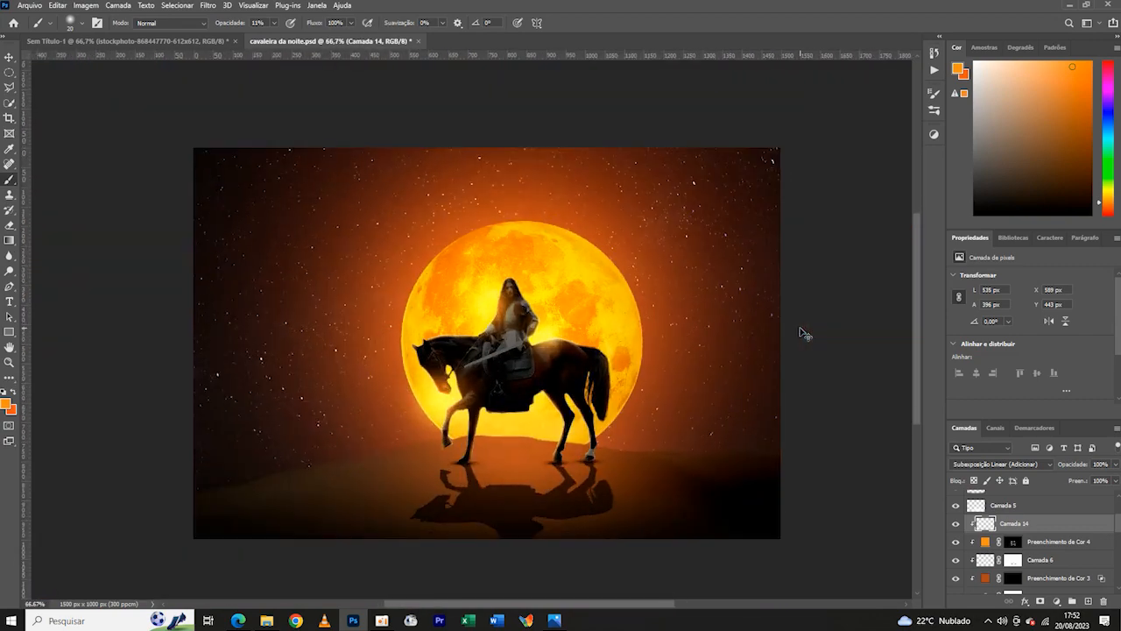
# - Brush more faint orange light down the outer edge of the horse's tail
pyautogui.hotkey('ctrl', '+')
pyautogui.hotkey('ctrl', '+')
pyautogui.hotkey('ctrl', '+')
pyautogui.moveTo(800, 331); pyautogui.dragTo(313, 301)
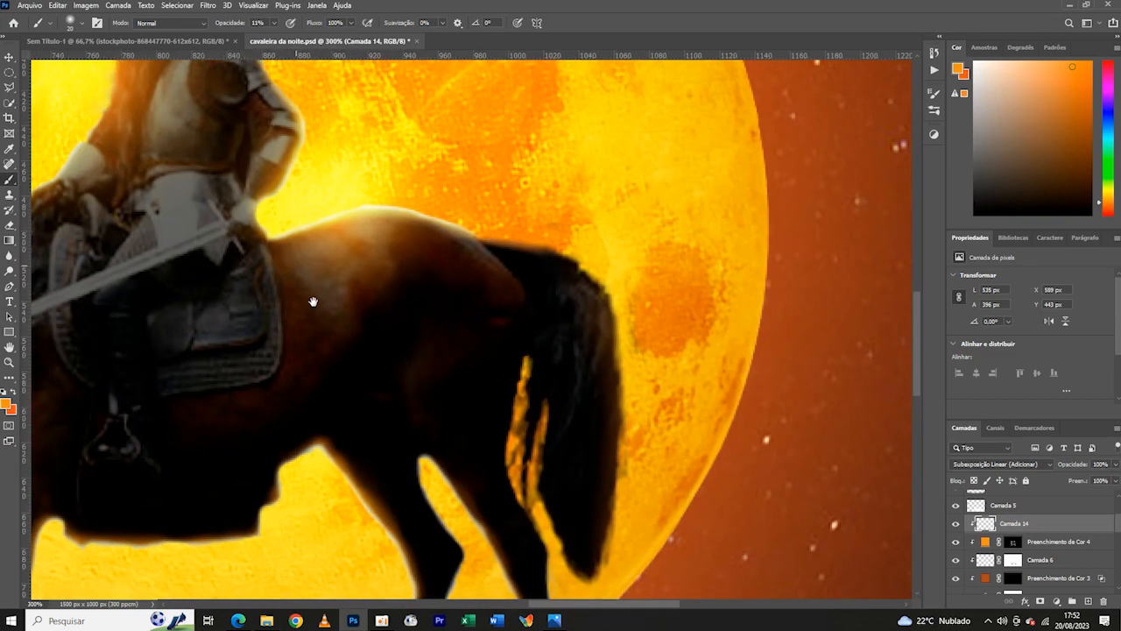
pyautogui.moveTo(621, 274); pyautogui.dragTo(641, 452)
pyautogui.hotkey('ctrl', '-')
pyautogui.hotkey('ctrl', '-')
pyautogui.hotkey('ctrl', '-')
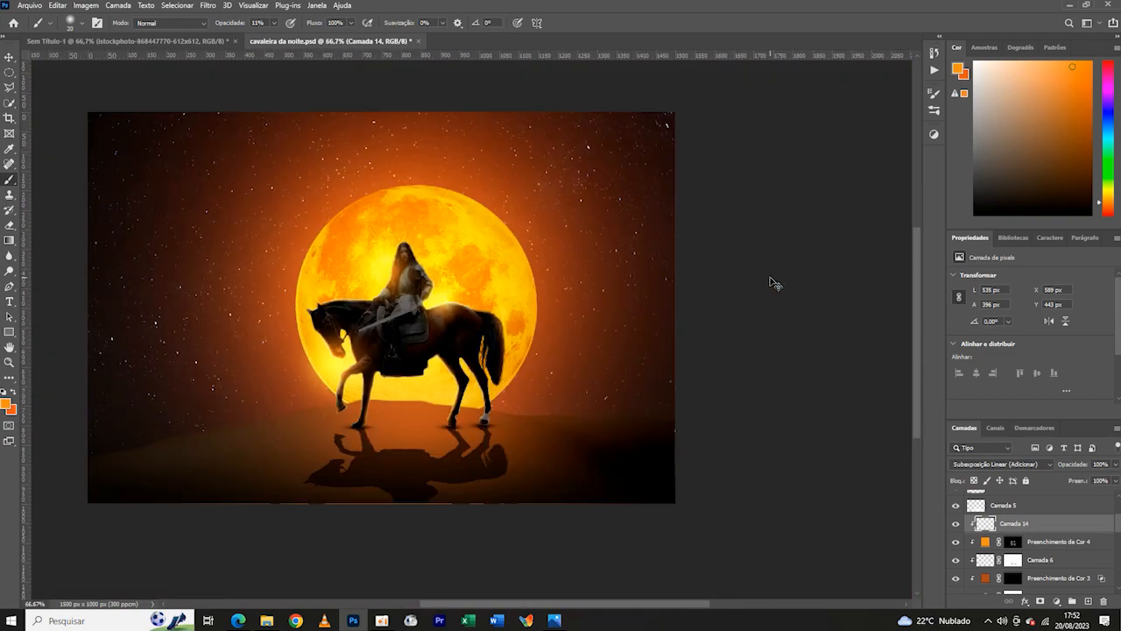
# - Paint faint orange rim light down the edges of both hind legs of the horse
pyautogui.hotkey('ctrl', '+')
pyautogui.hotkey('ctrl', '+')
pyautogui.hotkey('ctrl', '+')
pyautogui.hotkey('ctrl', '+')
pyautogui.moveTo(554, 379); pyautogui.dragTo(570, 6)
pyautogui.moveTo(417, 113)
pyautogui.mouseDown()
pyautogui.moveTo(452, 138)
pyautogui.moveTo(523, 283)
pyautogui.moveTo(548, 414)
pyautogui.mouseUp()
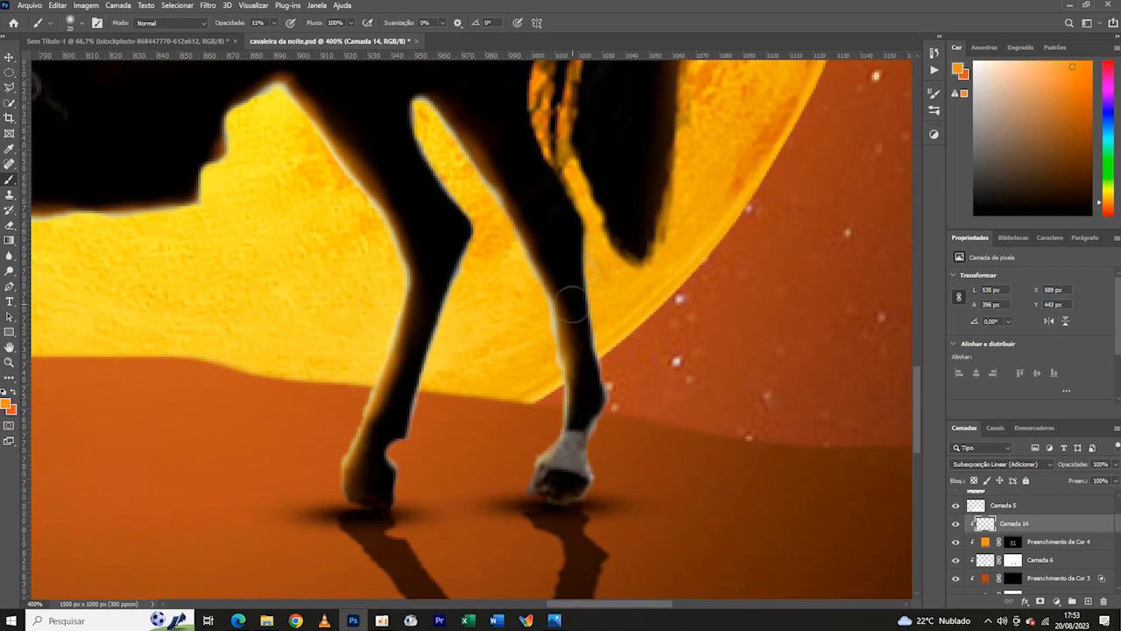
pyautogui.moveTo(589, 269); pyautogui.dragTo(600, 458)
pyautogui.moveTo(423, 137)
pyautogui.mouseDown()
pyautogui.moveTo(451, 360)
pyautogui.moveTo(420, 425)
pyautogui.mouseUp()
# - Paint faint orange rim light around the top of the rider's head and hair
pyautogui.hotkey('ctrl', '-')
pyautogui.hotkey('ctrl', '-')
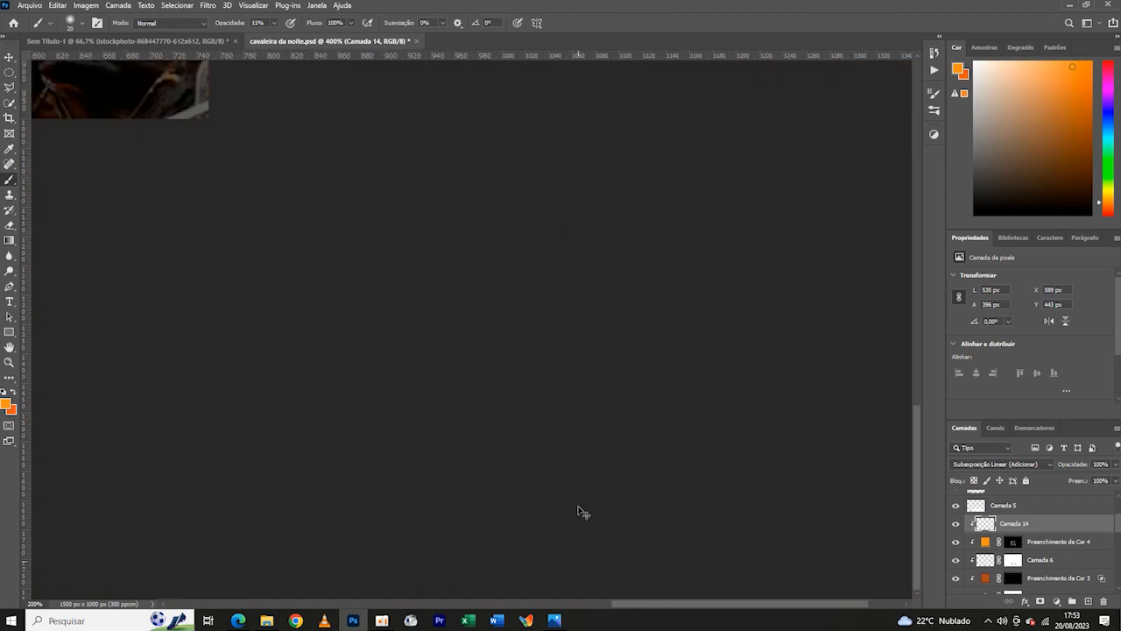
pyautogui.hotkey('ctrl', '-')
pyautogui.hotkey('ctrl', '-')
pyautogui.moveTo(517, 295); pyautogui.dragTo(617, 413)
pyautogui.hotkey('ctrl', '-')
pyautogui.hotkey('ctrl', '-')
pyautogui.hotkey('ctrl', '+')
pyautogui.hotkey('ctrl', '+')
pyautogui.hotkey('ctrl', '+')
pyautogui.hotkey('ctrl', '+')
pyautogui.hotkey('ctrl', '+')
pyautogui.moveTo(635, 176); pyautogui.dragTo(523, 203)
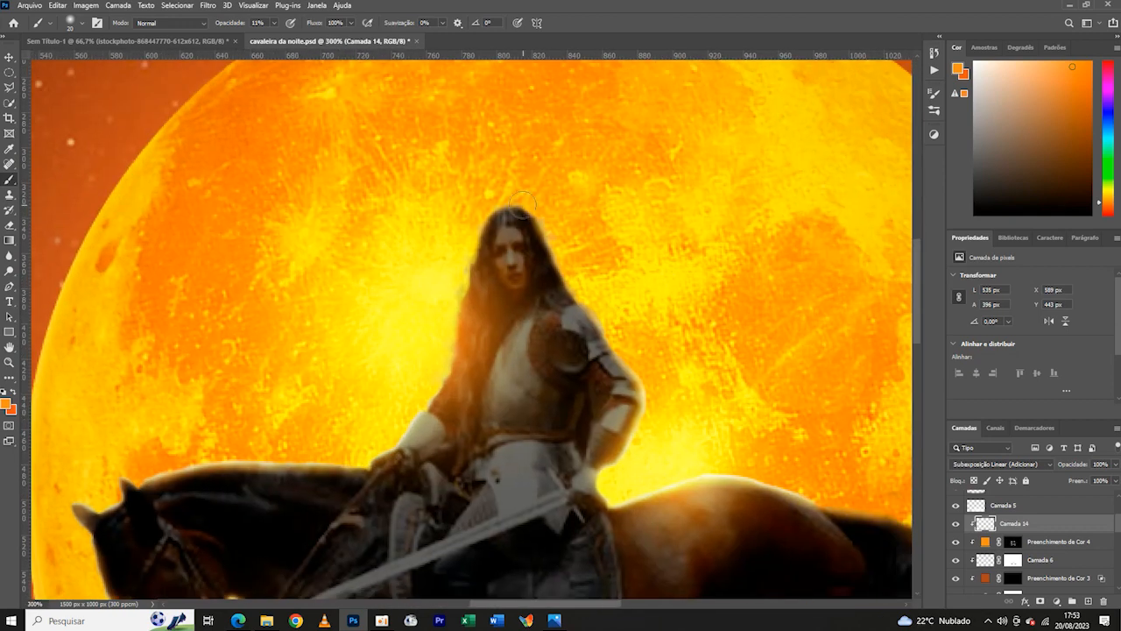
pyautogui.hotkey('ctrl', '-')
pyautogui.hotkey('ctrl', '-')
pyautogui.hotkey('ctrl', '-')
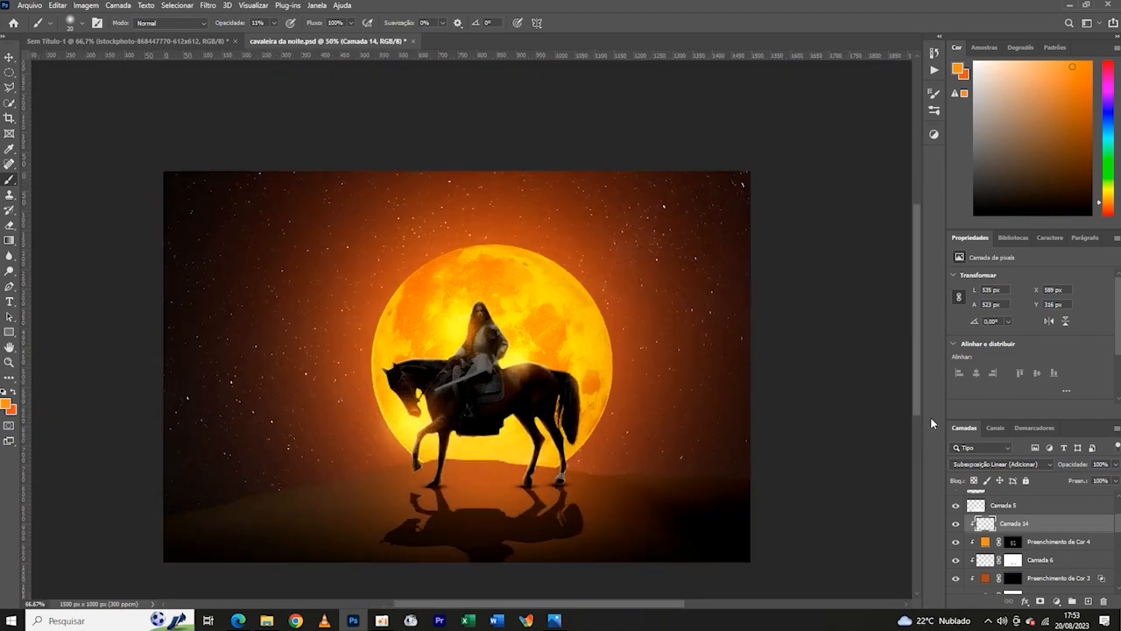
# - On a new layer above Camada 14, dab a full-opacity orange glow under the horse's belly and blend it as Subexposição Linear (Adicionar)
pyautogui.hotkey('ctrl', '+')
pyautogui.hotkey('ctrl', '+')
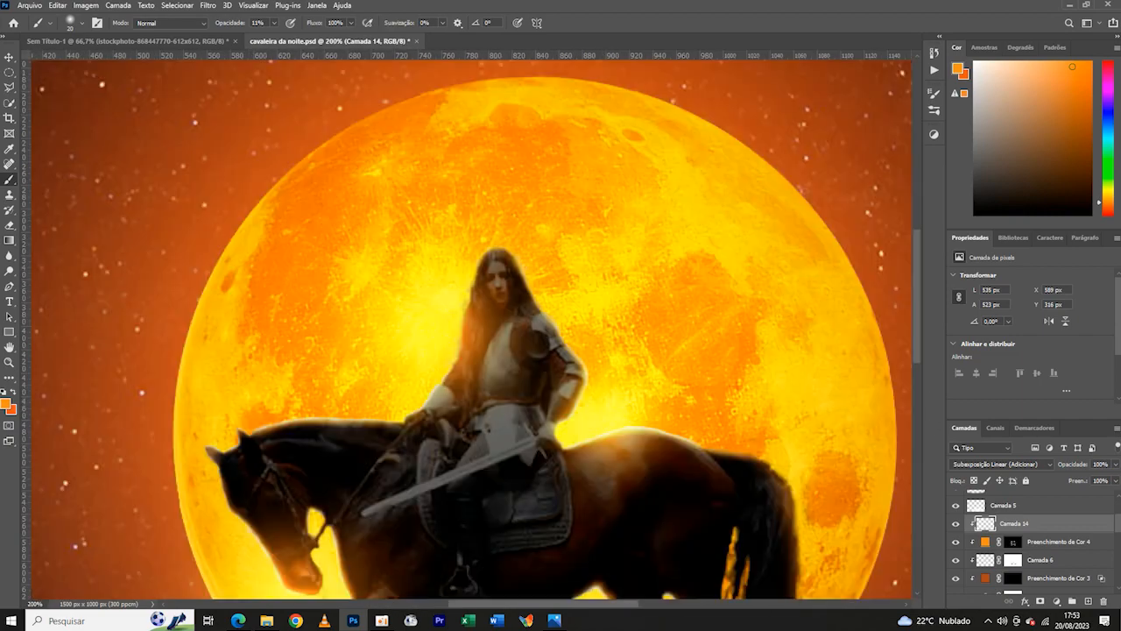
pyautogui.click(1088, 601)
pyautogui.moveTo(618, 451); pyautogui.dragTo(493, 188)
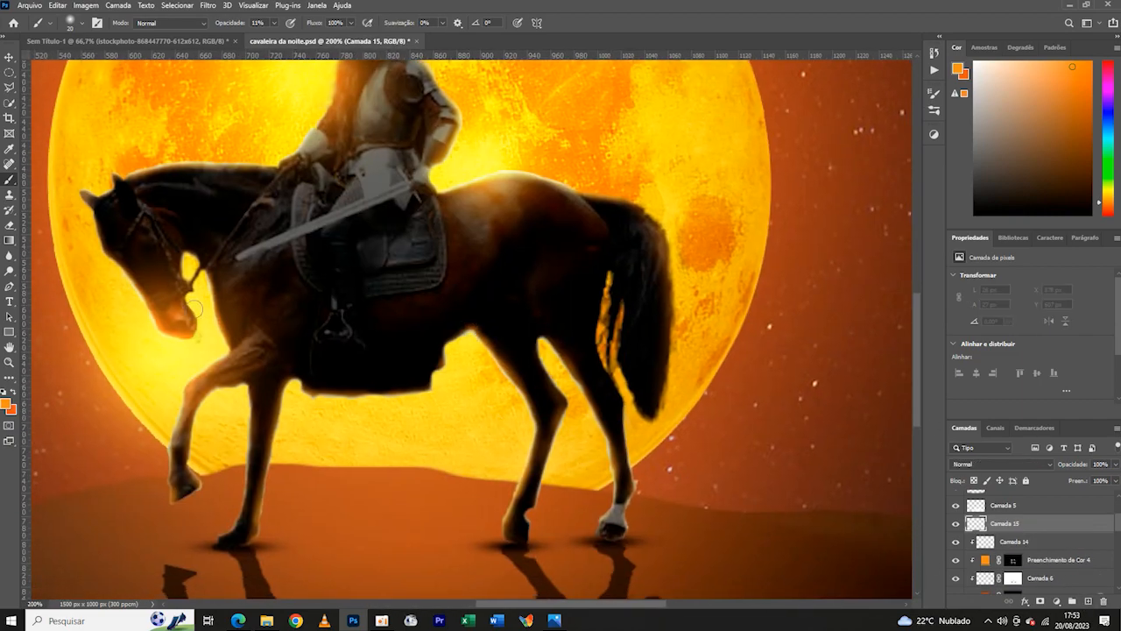
pyautogui.click(1001, 464)
pyautogui.click(994, 431)
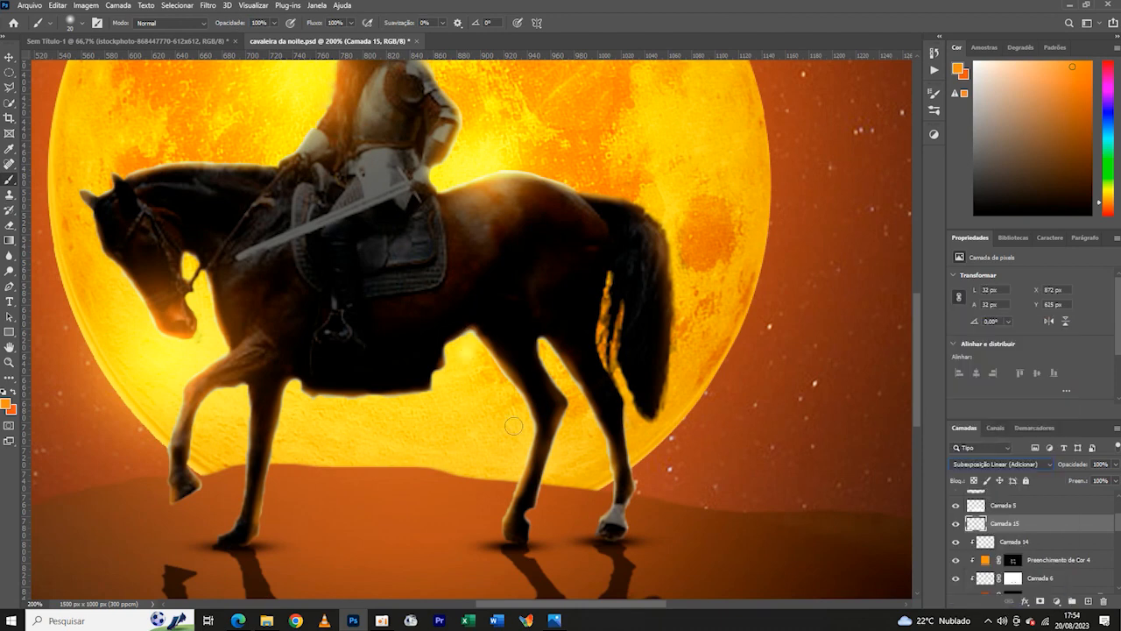
# - Enlarge the belly glow to about 125 px square and center it in the gap before the hind legs
pyautogui.hotkey('ctrl', 't')
pyautogui.moveTo(486, 373); pyautogui.dragTo(583, 470)
pyautogui.moveTo(509, 432); pyautogui.dragTo(465, 392)
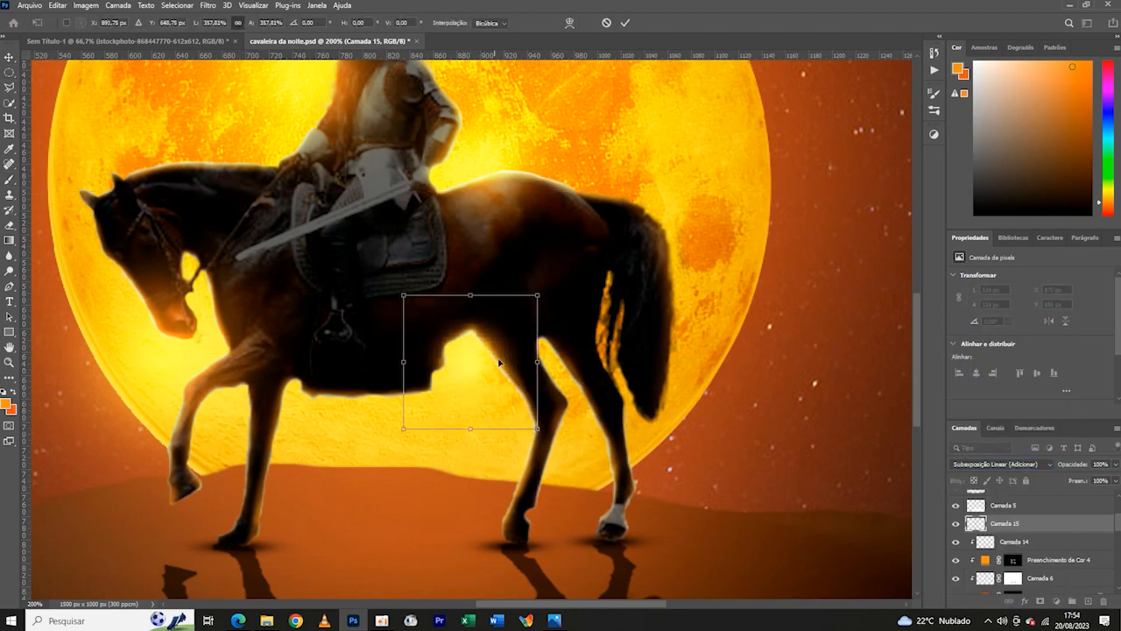
pyautogui.moveTo(538, 295); pyautogui.dragTo(545, 288)
pyautogui.moveTo(402, 430); pyautogui.dragTo(396, 437)
pyautogui.click(625, 24)
# - Examine the lighting on the horse and rider in the full composite and up close
pyautogui.hotkey('ctrl', '-')
pyautogui.hotkey('ctrl', '-')
pyautogui.hotkey('ctrl', '-')
pyautogui.hotkey('ctrl', '-')
pyautogui.hotkey('ctrl', '+')
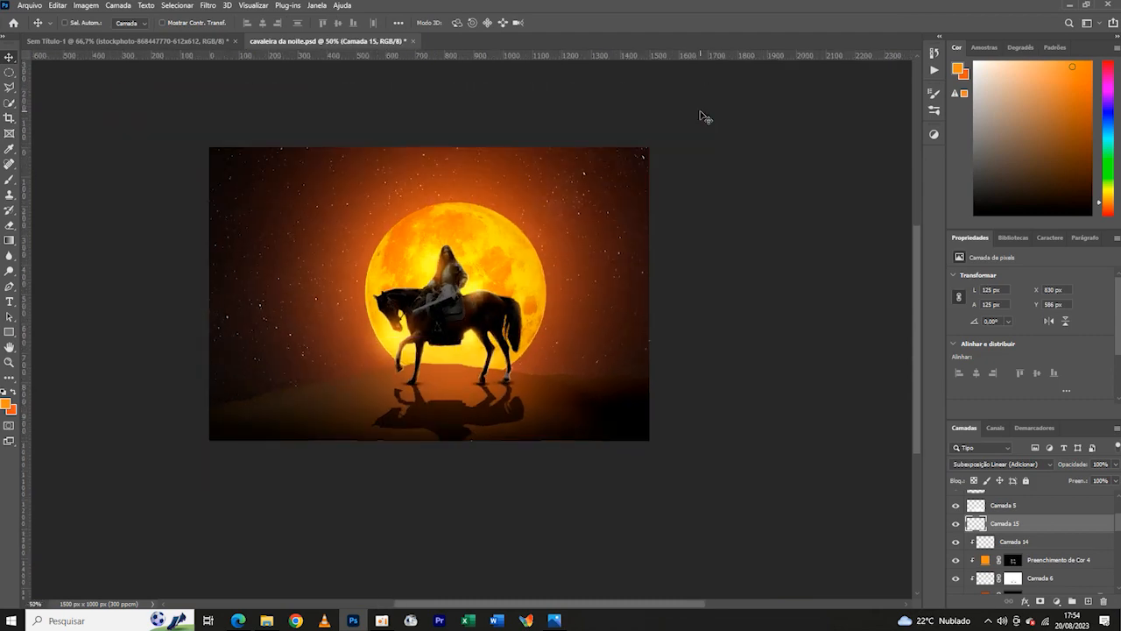
pyautogui.hotkey('ctrl', '+')
pyautogui.hotkey('ctrl', '+')
pyautogui.hotkey('ctrl', '+')
pyautogui.moveTo(384, 312); pyautogui.dragTo(496, 368)
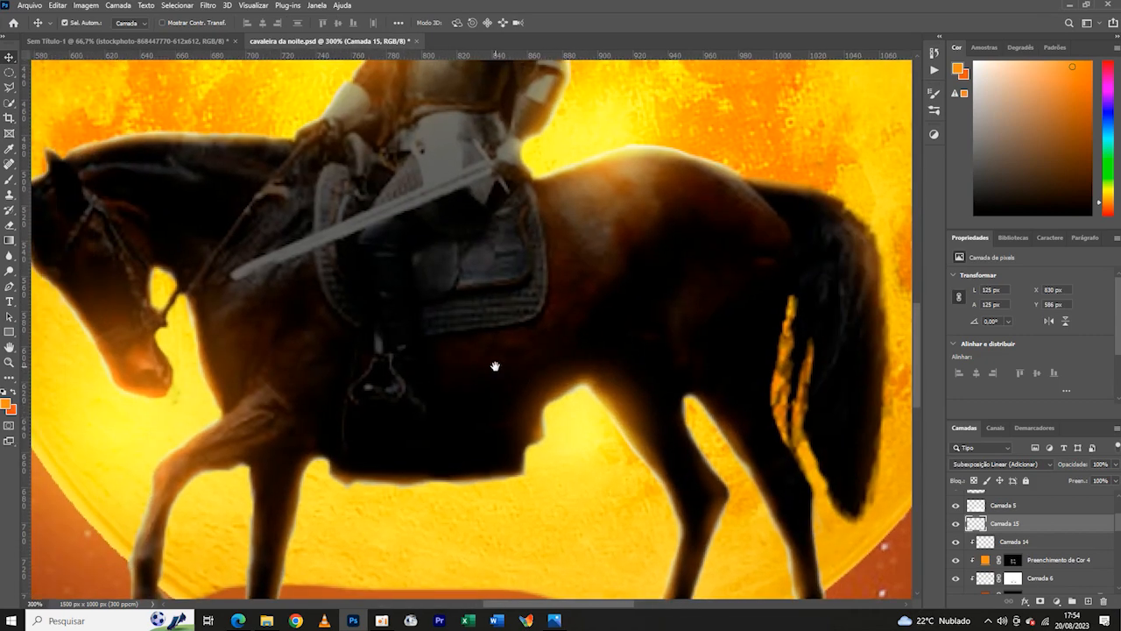
pyautogui.hotkey('ctrl', '-')
pyautogui.hotkey('ctrl', '-')
pyautogui.hotkey('ctrl', '+')
pyautogui.hotkey('ctrl', '+')
# - Add a new layer above Camada 14 and outline the rider's sword blade with a Polygonal Lasso selection
pyautogui.click(391, 452)
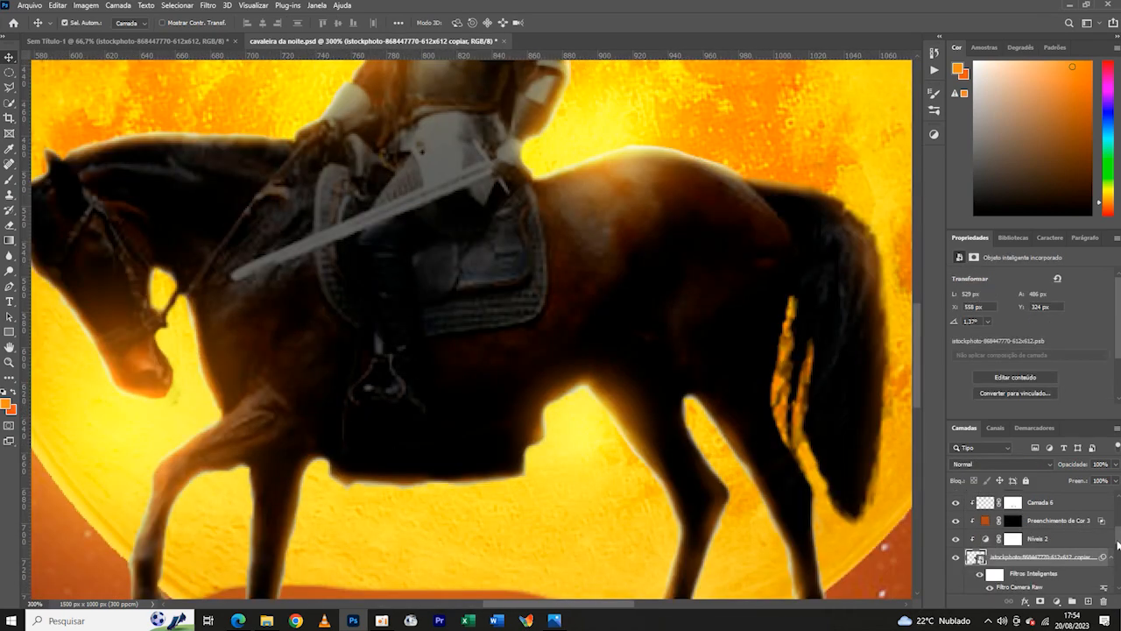
pyautogui.scroll(-1, 1115, 533)
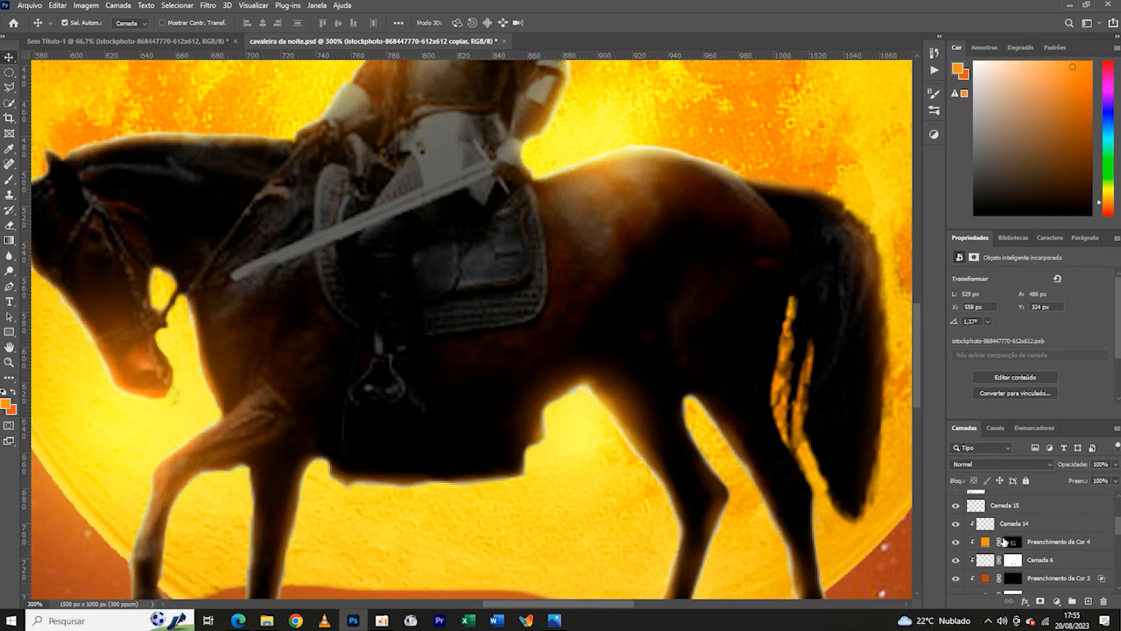
pyautogui.hotkey('ctrl', 'shift', 'alt', 'n')
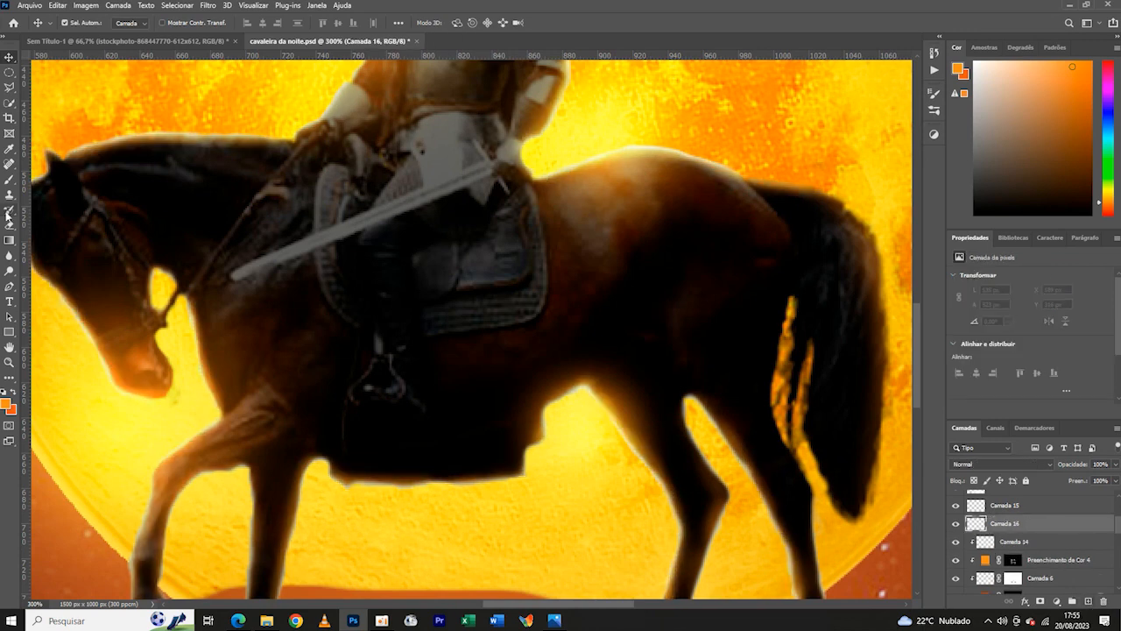
pyautogui.press('l')
pyautogui.hotkey('ctrl', '+')
pyautogui.hotkey('ctrl', '+')
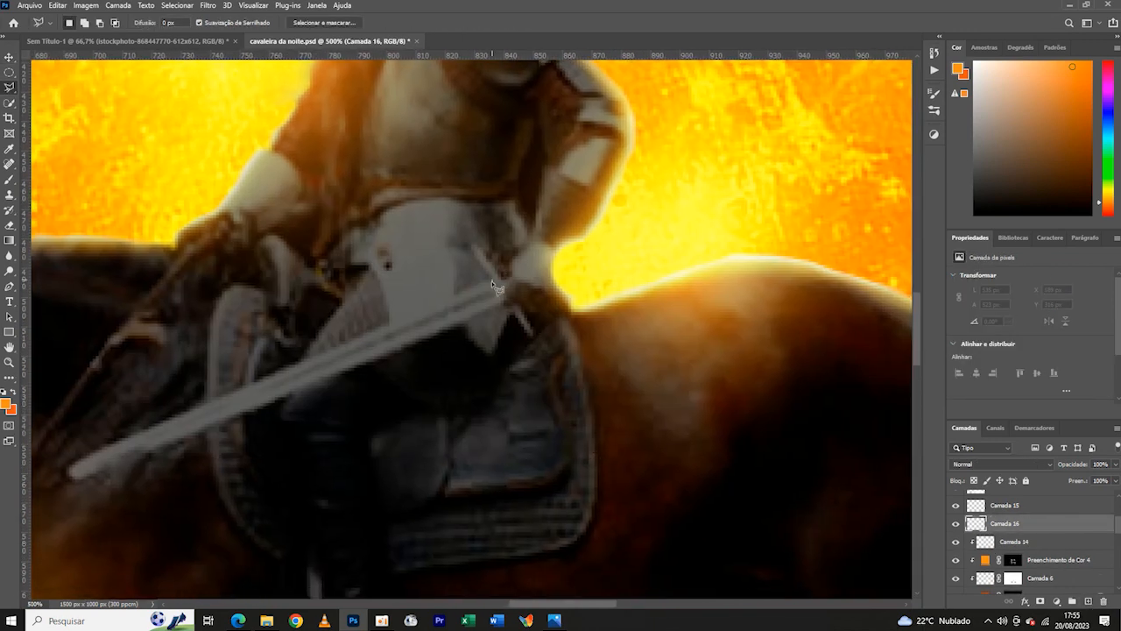
pyautogui.click(493, 280)
pyautogui.click(506, 301)
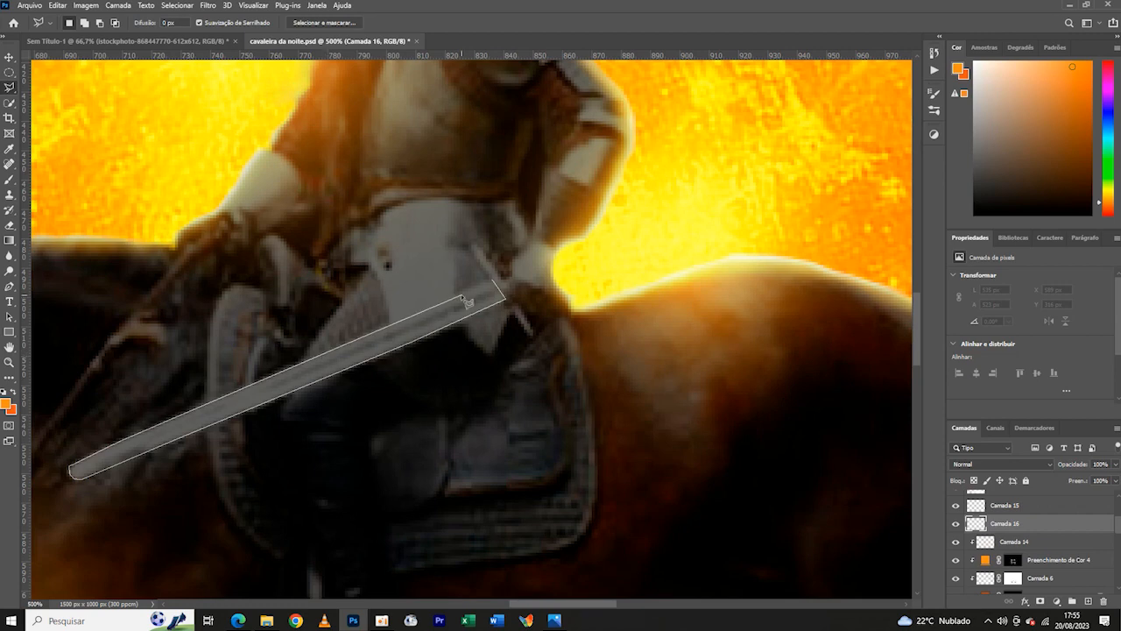
pyautogui.click(494, 282)
# - Swap to the redder orange, paint the selected sword blade solid with the brush, and clear the selection
pyautogui.click(13, 391)
pyautogui.click(9, 180)
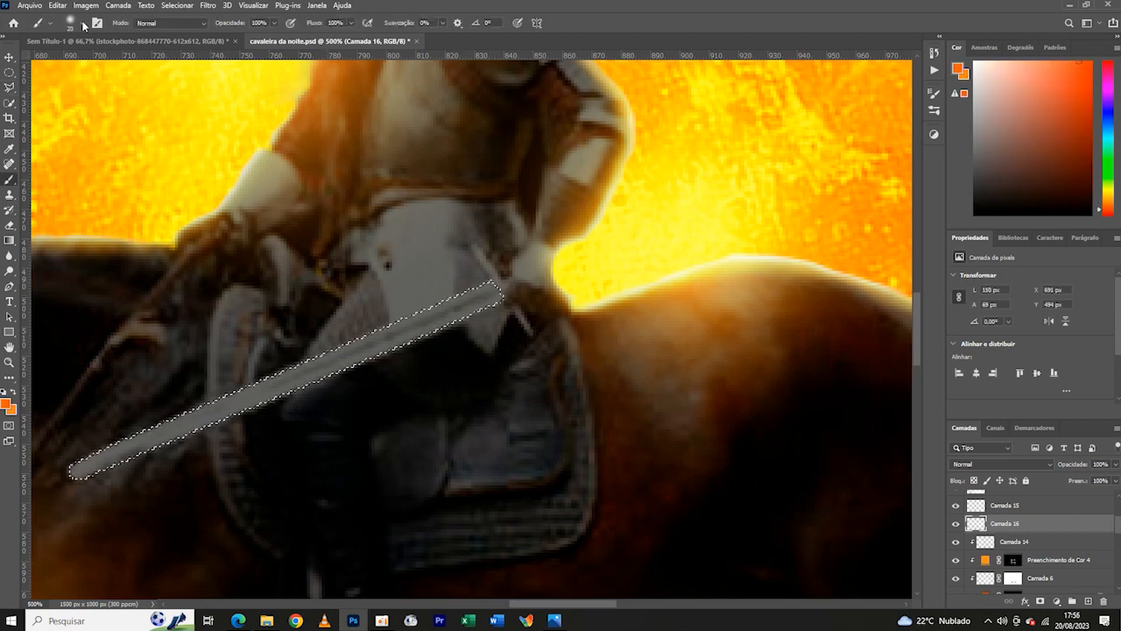
pyautogui.moveTo(487, 294); pyautogui.dragTo(93, 462)
pyautogui.press('v')
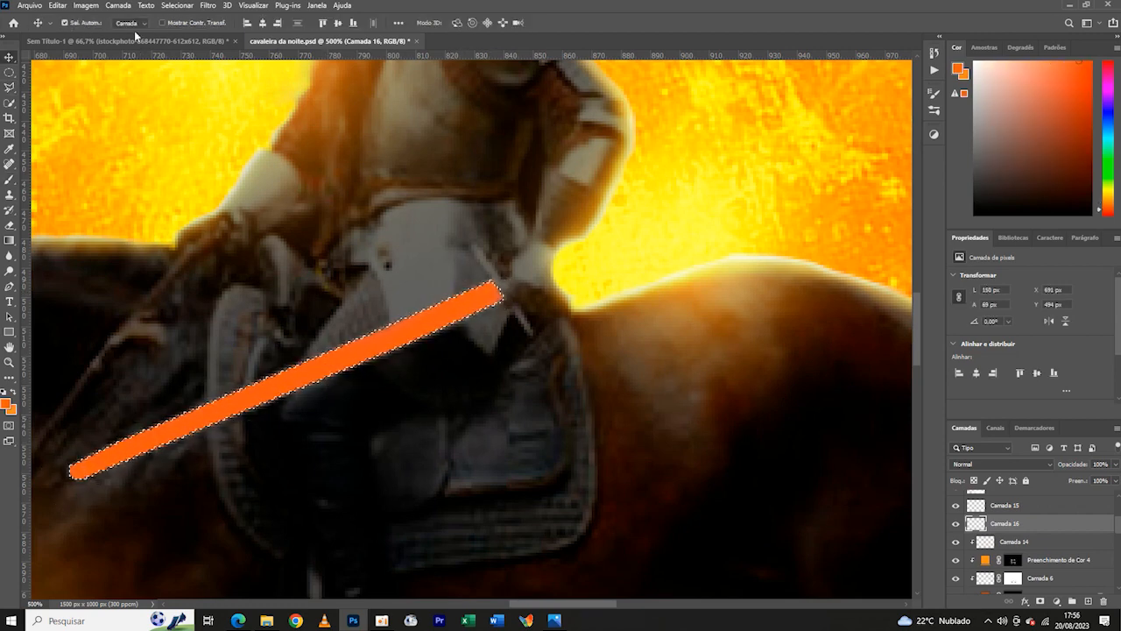
pyautogui.hotkey('ctrl', 'd')
# - Try alternative blend modes for the redder orange sword blade in the full composite
pyautogui.hotkey('ctrl', '0')
pyautogui.hotkey('ctrl', '1')
pyautogui.click(1001, 464)
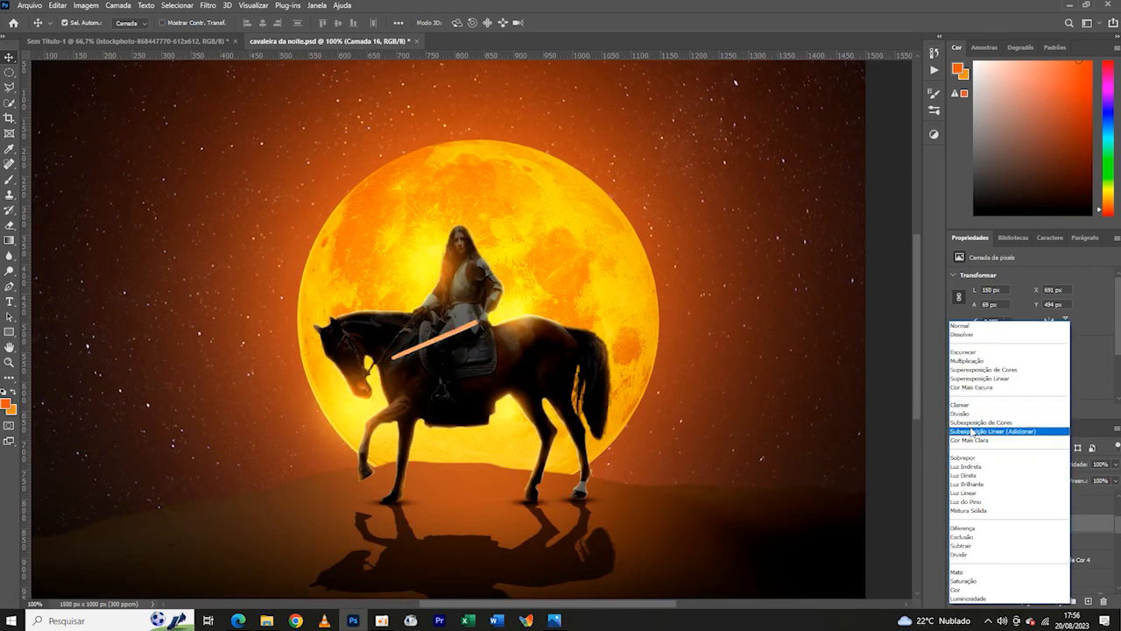
pyautogui.click(784, 413)
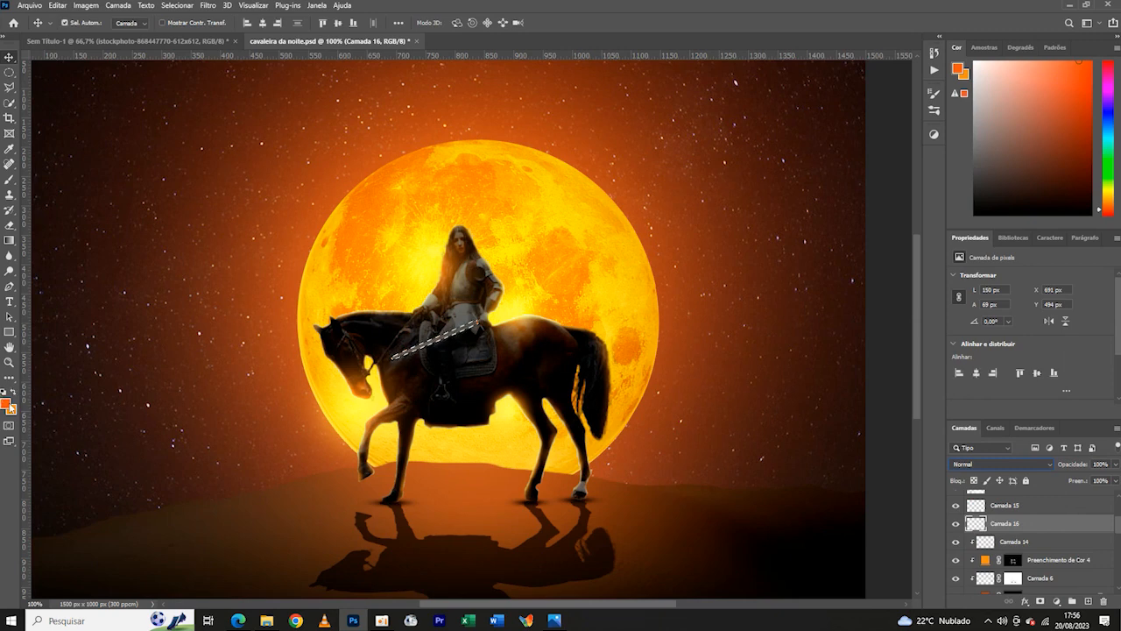
# - Try painting the selected sword blade with the lighter orange and comparing blend modes
pyautogui.press('b')
pyautogui.hotkey('ctrl', '+')
pyautogui.moveTo(482, 315); pyautogui.dragTo(429, 333)
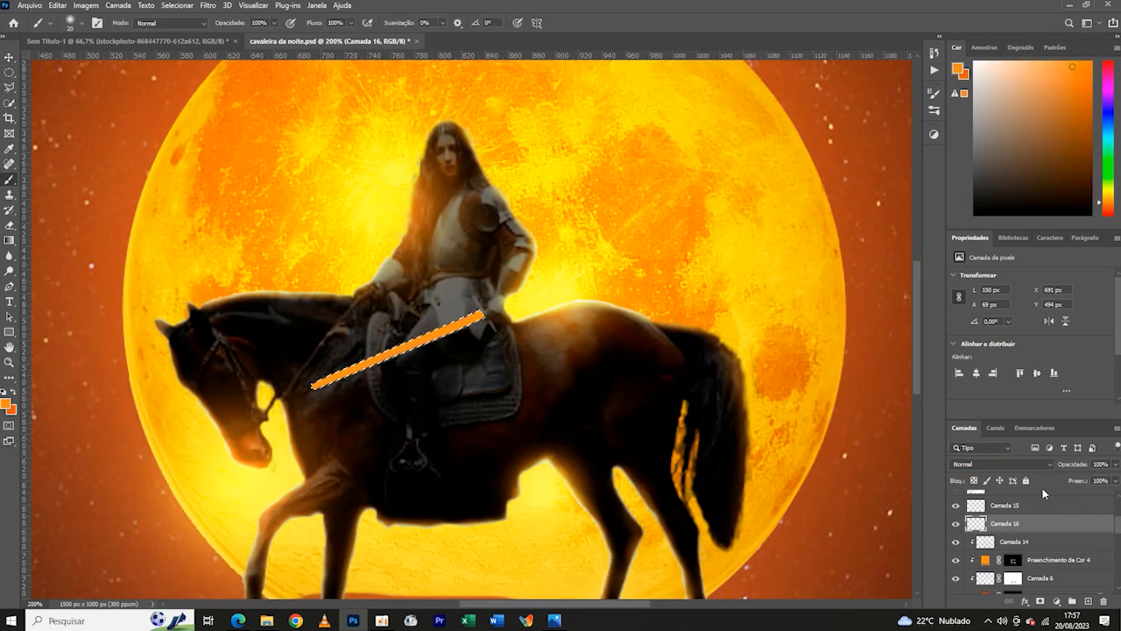
pyautogui.click(1004, 465)
pyautogui.click(905, 438)
pyautogui.press('v')
pyautogui.hotkey('ctrl', 'z')
# - Swap the color swatches and set the foreground color to white
pyautogui.click(14, 392)
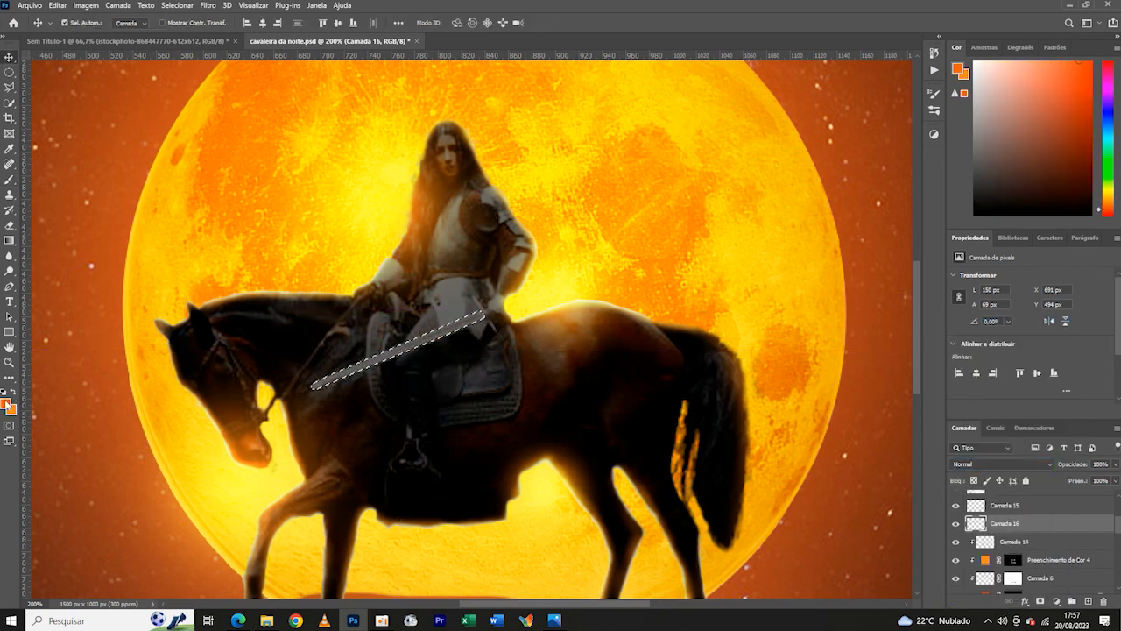
pyautogui.click(6, 404)
pyautogui.click(14, 408)
pyautogui.click(278, 403)
# - Paint the selected sword blade solid white and clear the selection
pyautogui.press('b')
pyautogui.click(208, 6)
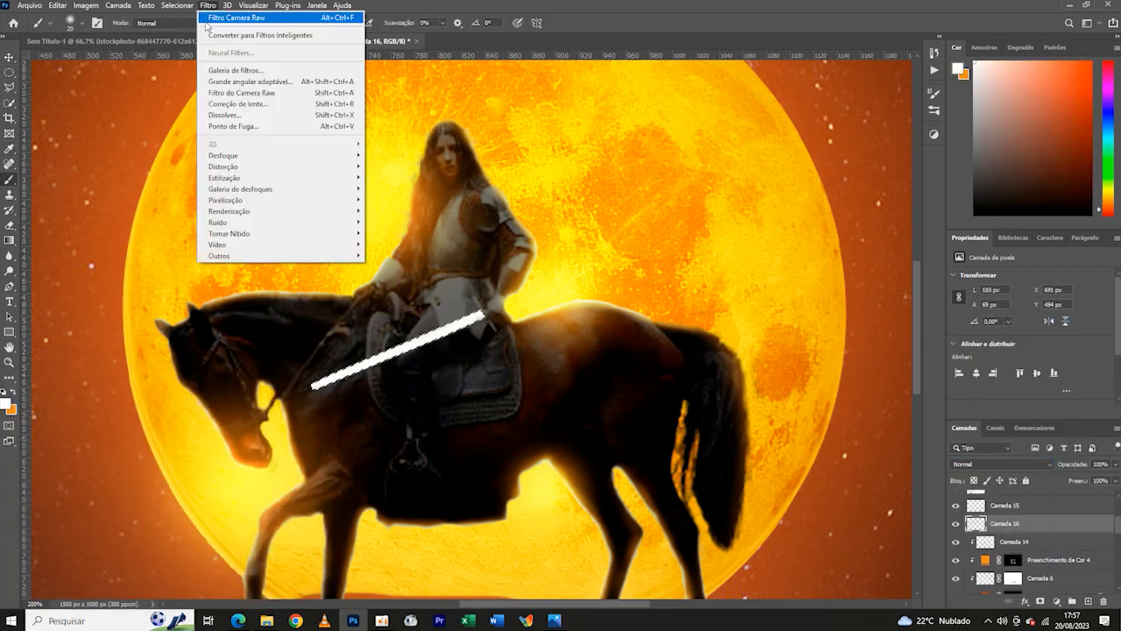
pyautogui.moveTo(177, 5)
pyautogui.click(198, 29)
pyautogui.hotkey('ctrl', '-')
pyautogui.hotkey('ctrl', '-')
pyautogui.hotkey('ctrl', '+')
pyautogui.hotkey('ctrl', '+')
pyautogui.hotkey('ctrl', '+')
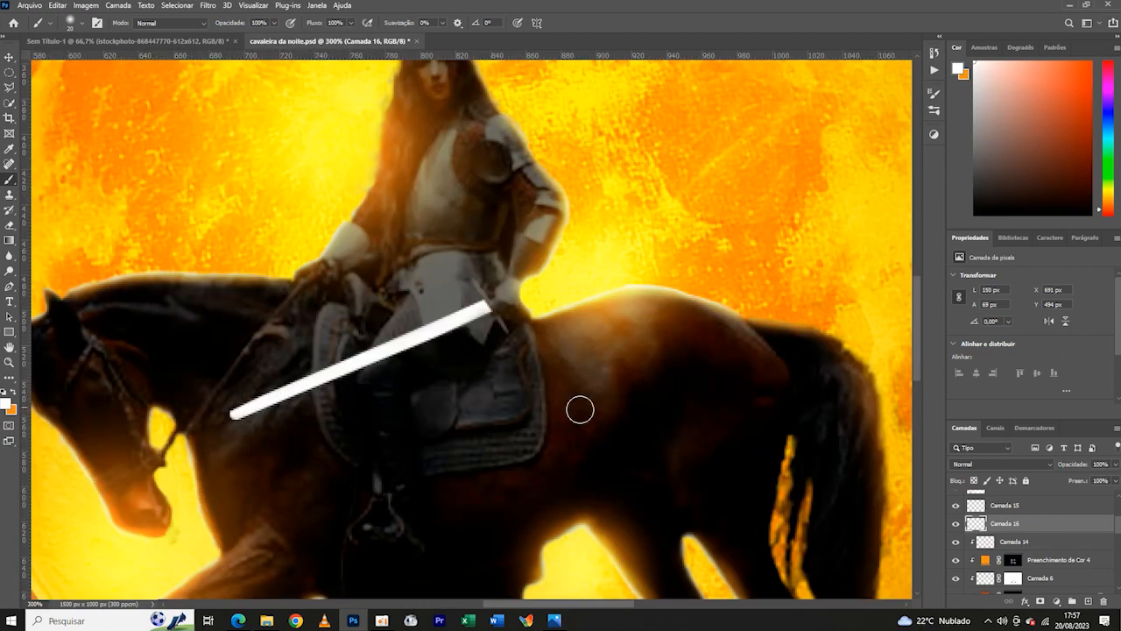
# - Add a new layer clipped to the sword blade layer and brush the lighter orange along the blade
pyautogui.click(1089, 603)
pyautogui.rightClick(1048, 525)
pyautogui.click(1015, 243)
pyautogui.press('x')
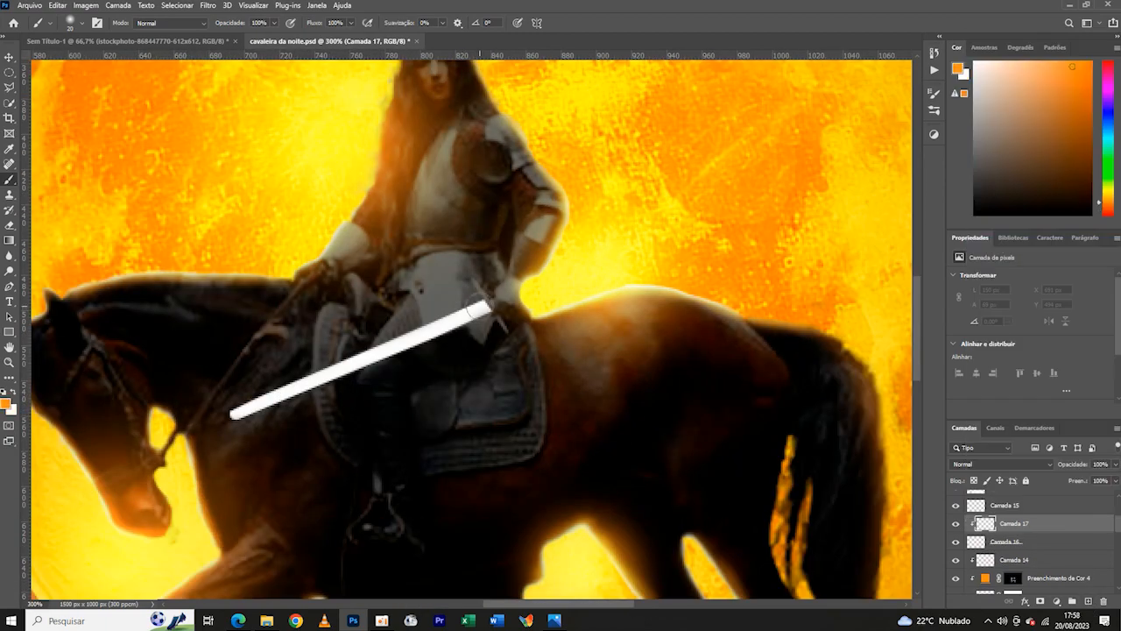
pyautogui.moveTo(489, 305); pyautogui.dragTo(201, 426)
pyautogui.click(1001, 463)
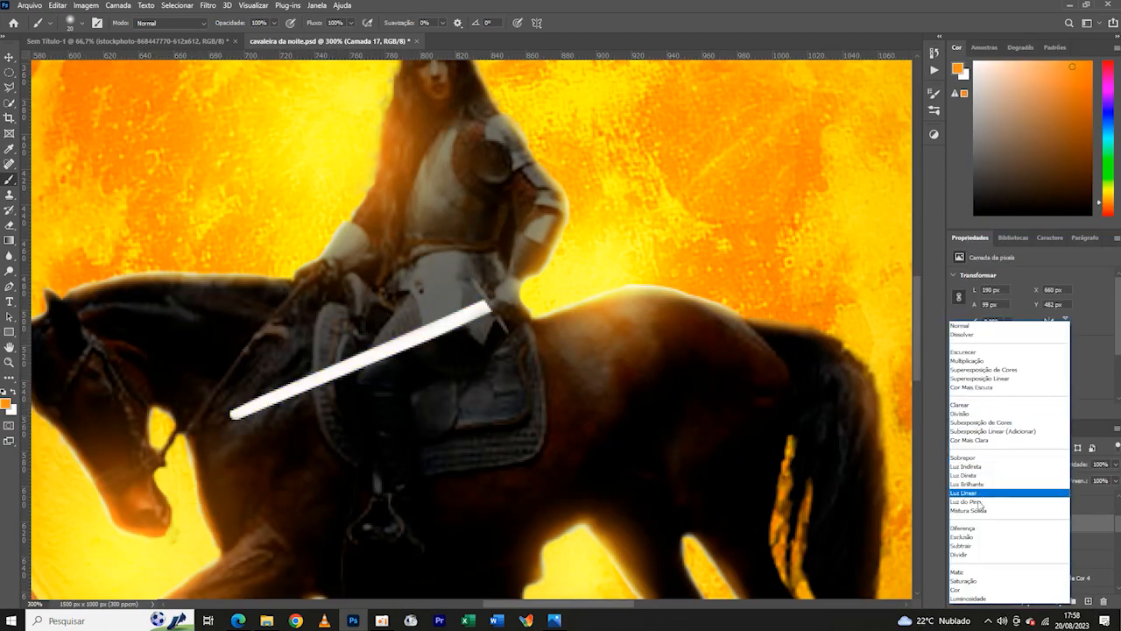
pyautogui.click(1115, 345)
# - Undo the clipped orange layer and the white blade fill, back to the active blade selection
pyautogui.hotkey('ctrl', 'z')
pyautogui.hotkey('ctrl', 'z')
pyautogui.hotkey('ctrl', 'z')
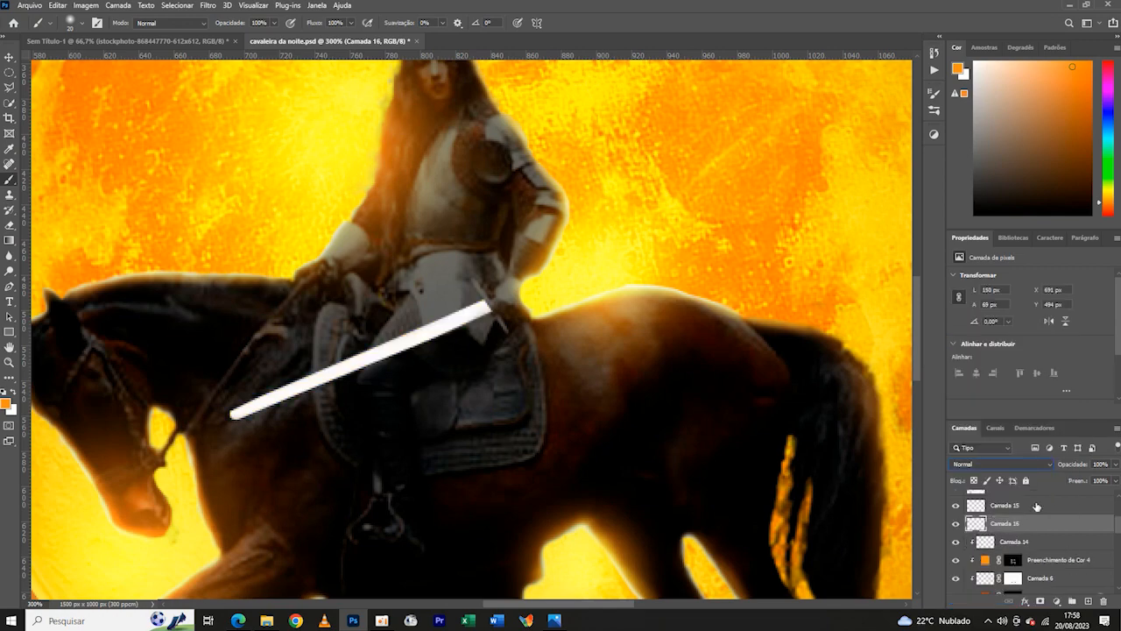
pyautogui.hotkey('ctrl', 'z')
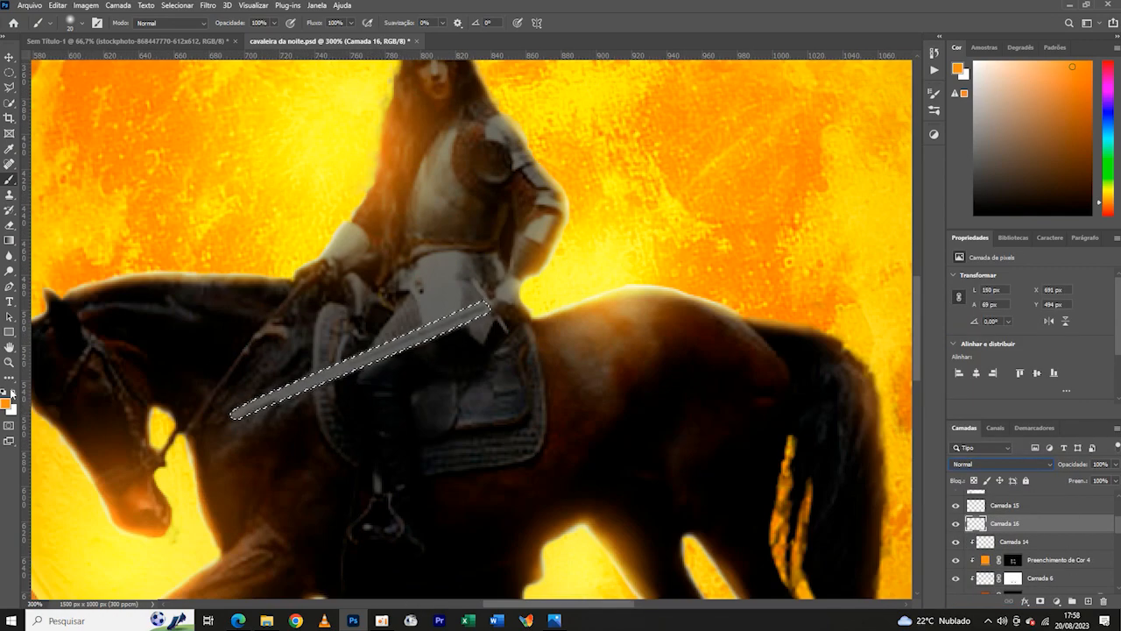
# - Paint the selected sword blade with the lighter orange and set its layer's blend mode to Subexposição de Cores
pyautogui.moveTo(488, 313); pyautogui.dragTo(235, 412)
pyautogui.click(1001, 463)
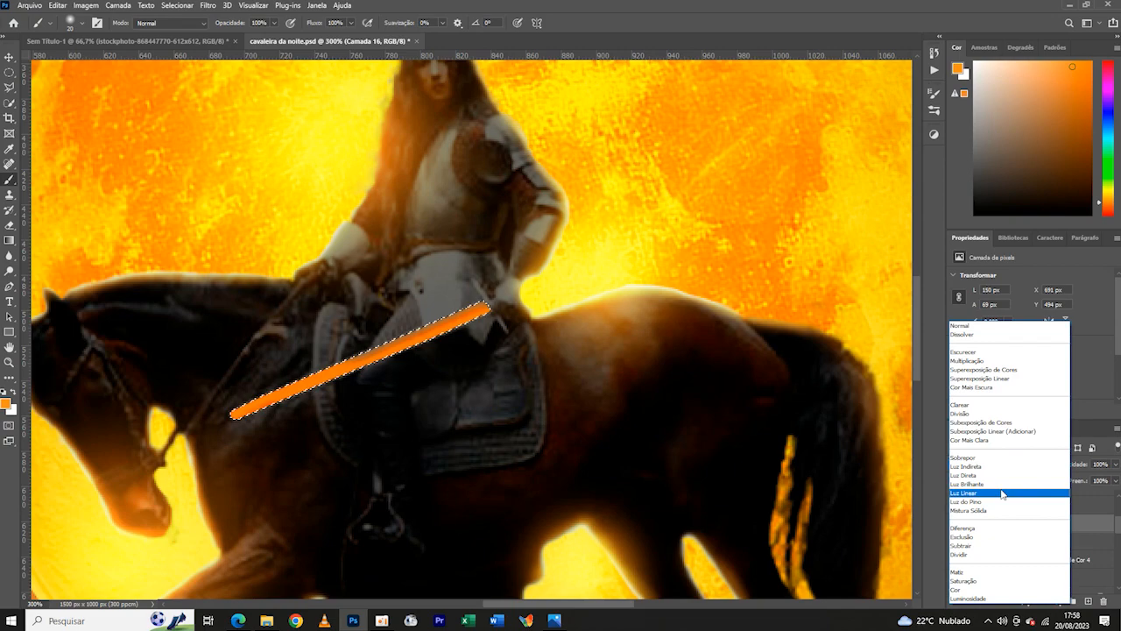
pyautogui.click(1004, 424)
pyautogui.hotkey('ctrl', '1')
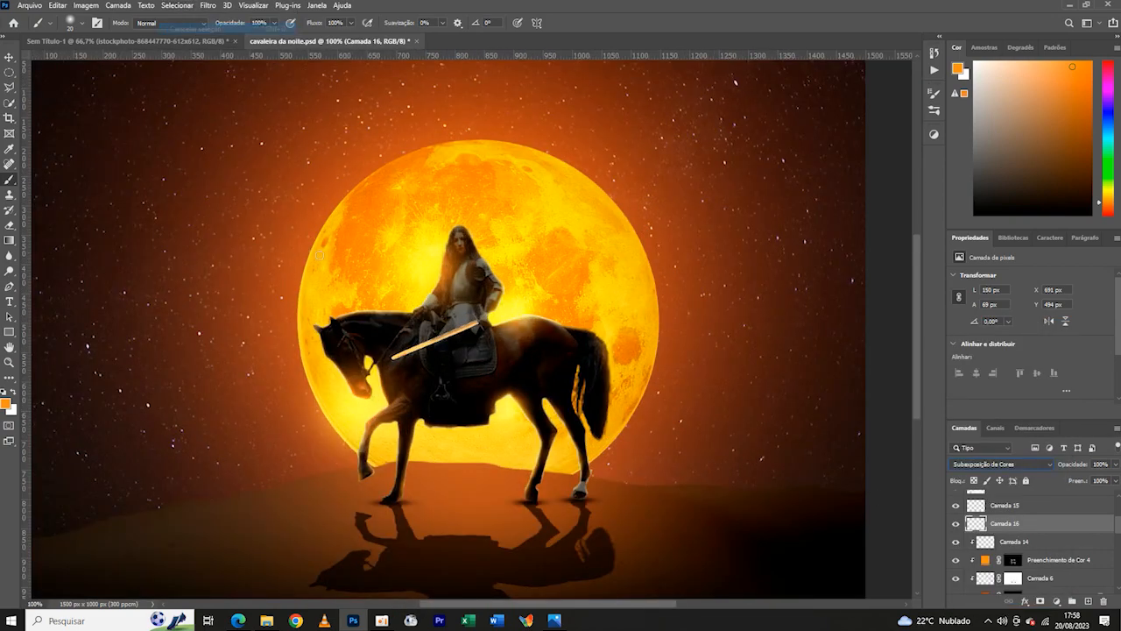
pyautogui.hotkey('ctrl', '+')
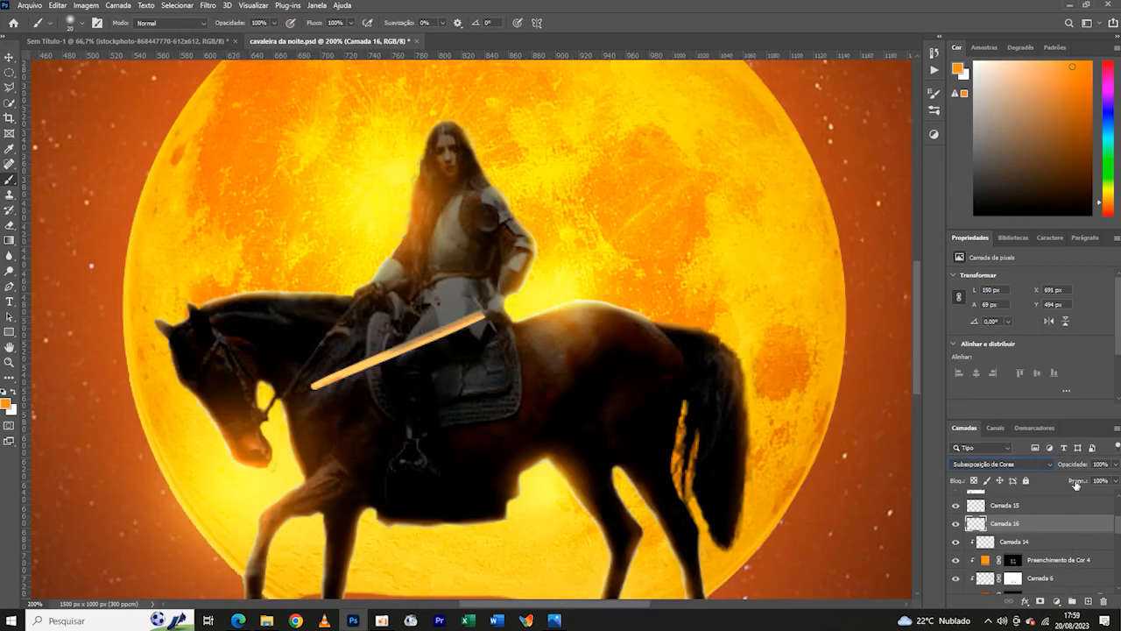
# - Lower the sword blade layer's opacity to 52%
pyautogui.moveTo(1060, 491)
pyautogui.mouseDown()
pyautogui.moveTo(1080, 477)
pyautogui.moveTo(1051, 486)
pyautogui.mouseUp()
pyautogui.hotkey('ctrl', '-')
pyautogui.hotkey('ctrl', '-')
pyautogui.hotkey('ctrl', '+')
pyautogui.hotkey('ctrl', '+')
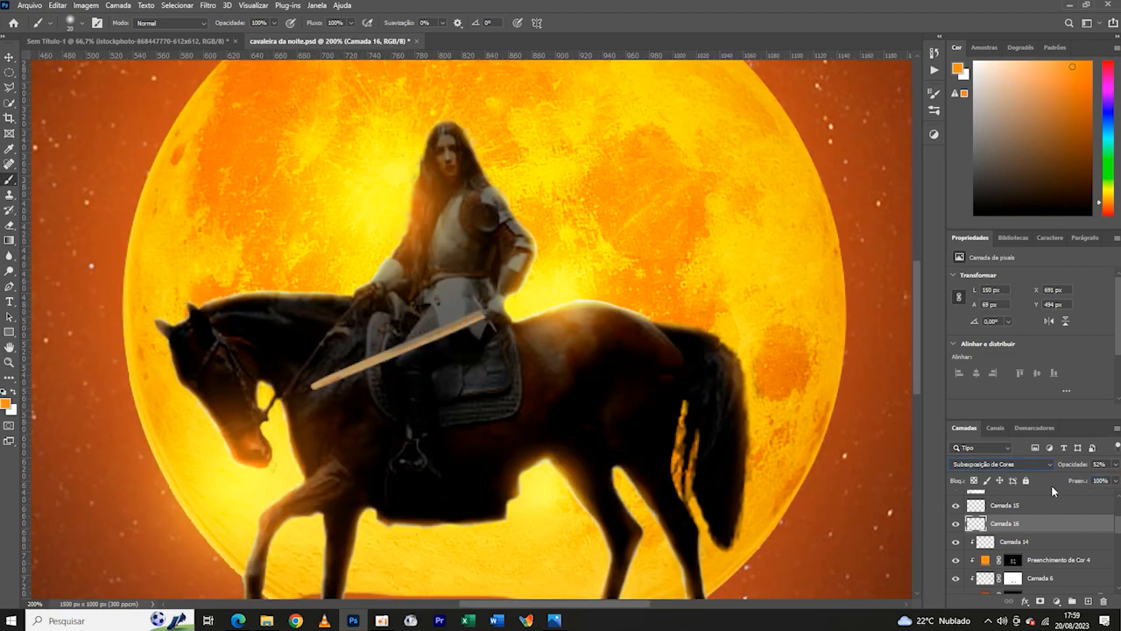
# - Add a new layer clipped to the sword blade and set up a 16 px white brush at 23% opacity
pyautogui.click(1088, 600)
pyautogui.hotkey('ctrl', 'alt', 'g')
pyautogui.click(12, 392)
pyautogui.moveTo(230, 24); pyautogui.dragTo(202, 30)
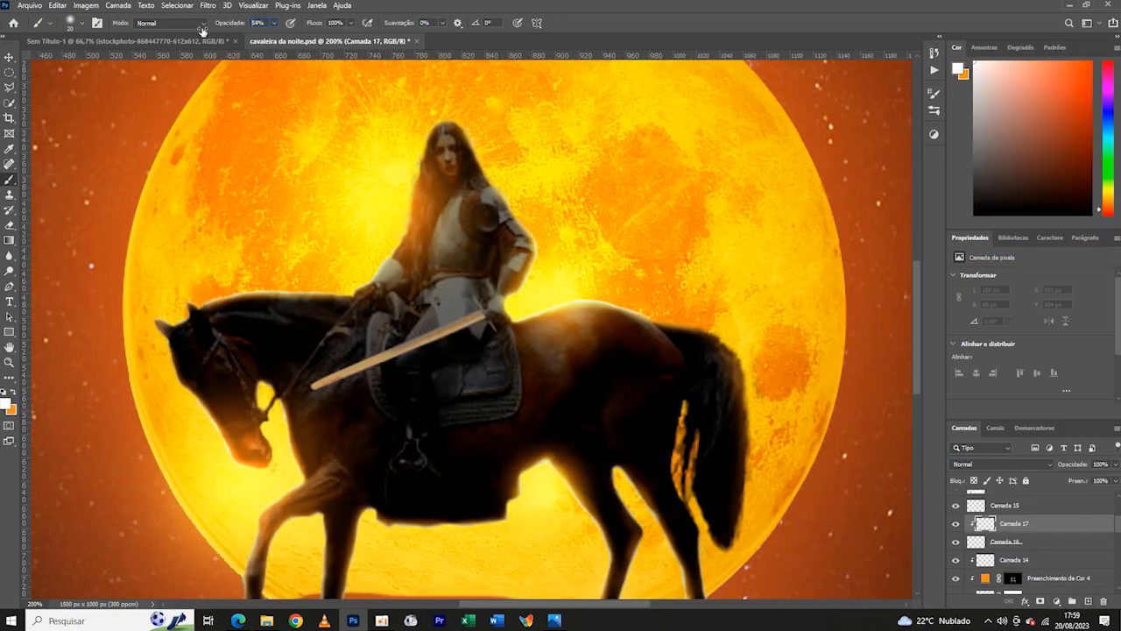
pyautogui.click(84, 28)
pyautogui.click(83, 28)
pyautogui.hotkey('ctrl', '+')
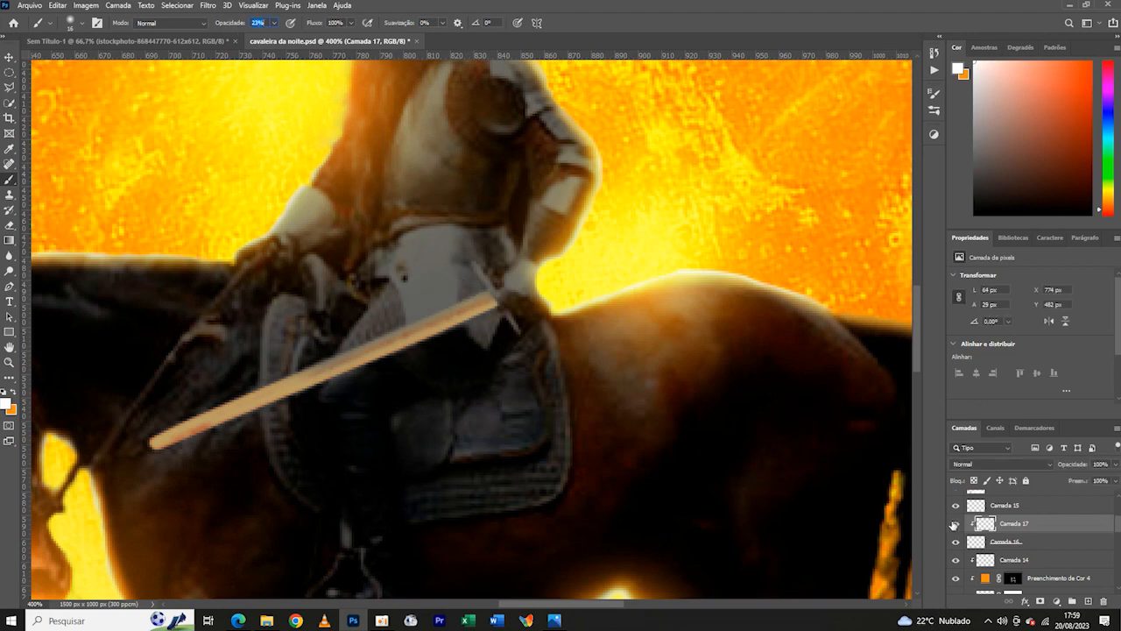
# - Brush soft white highlights along the full length of the sword blade
pyautogui.moveTo(403, 378); pyautogui.dragTo(594, 299)
pyautogui.moveTo(563, 253); pyautogui.dragTo(272, 379)
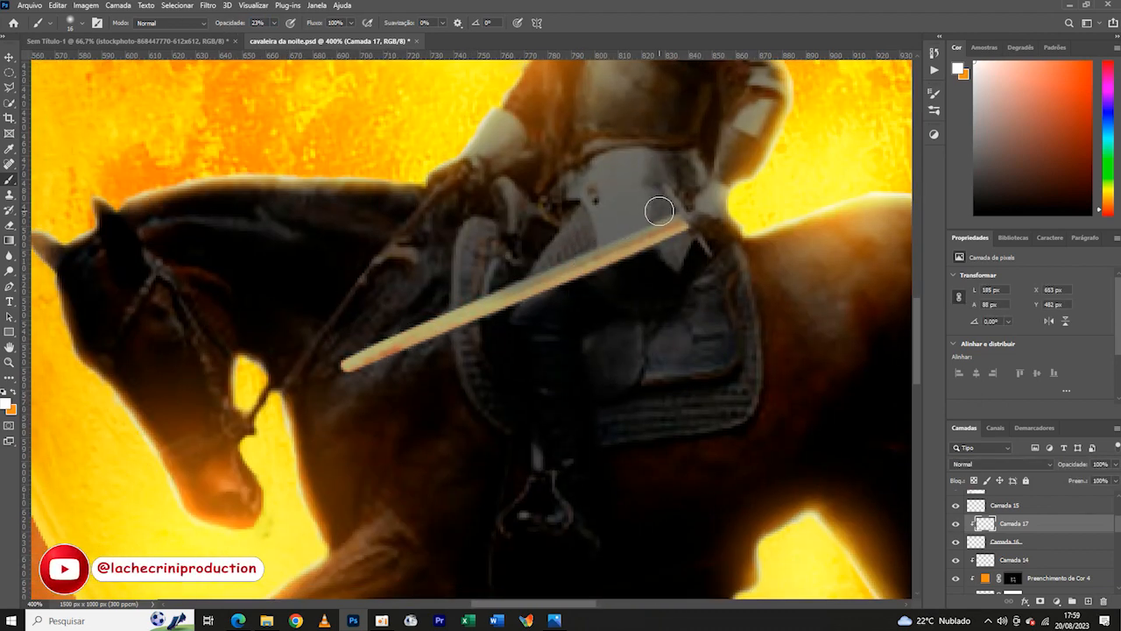
pyautogui.hotkey('ctrl', '-')
pyautogui.hotkey('ctrl', '-')
pyautogui.hotkey('ctrl', '-')
pyautogui.hotkey('ctrl', '-')
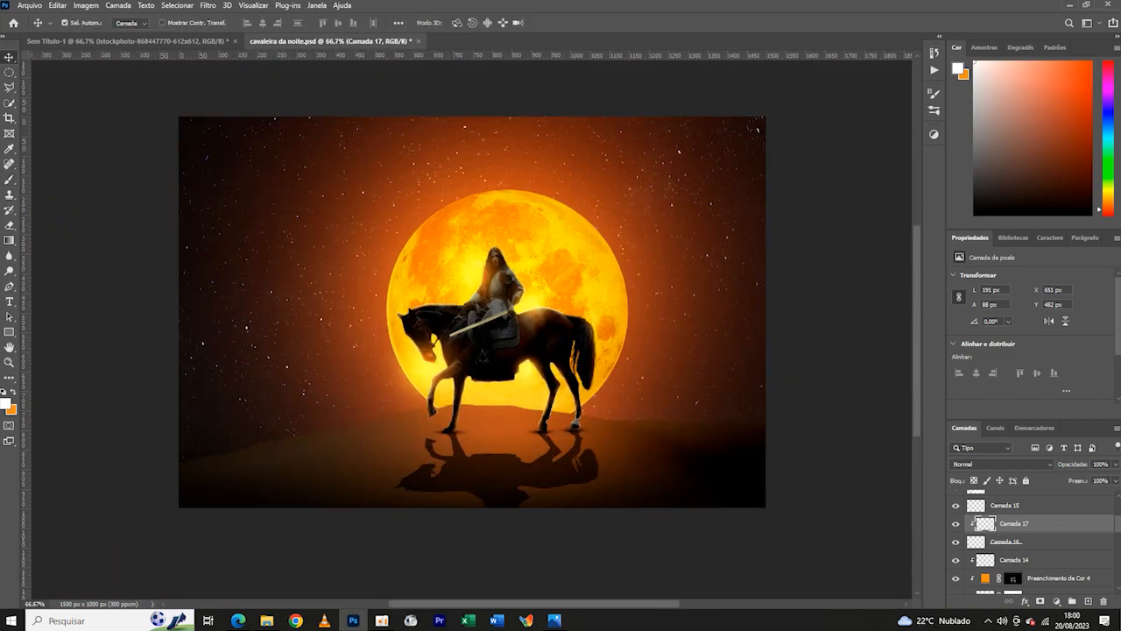
# - Add a new layer at the top of the stack and set up a large black brush at 100% opacity
pyautogui.hotkey('ctrl', 'shift', 'alt', 'n')
pyautogui.click(82, 23)
pyautogui.moveTo(70, 61); pyautogui.dragTo(132, 62)
pyautogui.moveTo(232, 24); pyautogui.dragTo(315, 25)
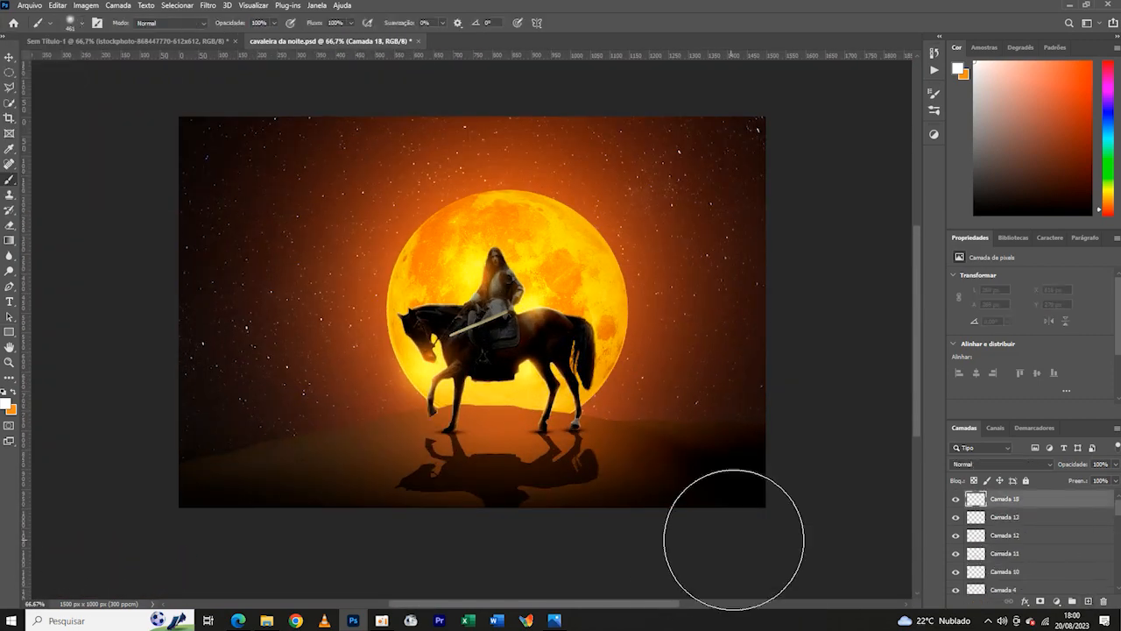
pyautogui.moveTo(734, 540); pyautogui.dragTo(666, 566)
pyautogui.hotkey('ctrl', 'z')
pyautogui.click(5, 404)
pyautogui.click(109, 553)
pyautogui.click(280, 401)
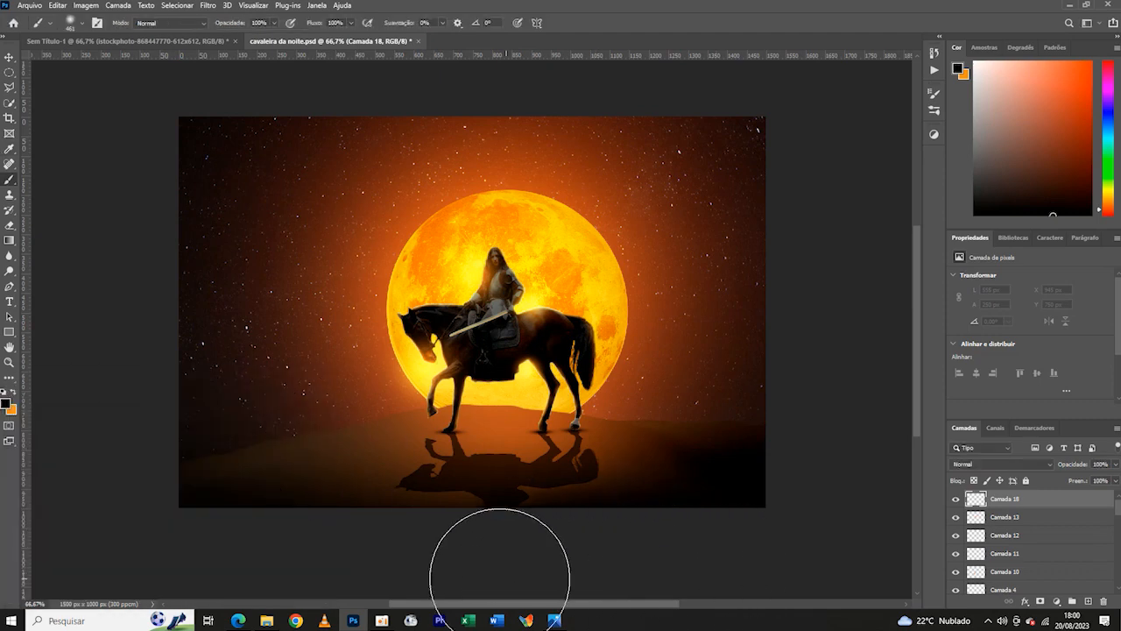
# - Darken the dune along the image's lower edge with black strokes, then set the layer to 63% opacity and 60% fill
pyautogui.moveTo(500, 578); pyautogui.dragTo(140, 519)
pyautogui.moveTo(726, 541); pyautogui.dragTo(149, 487)
pyautogui.moveTo(1079, 482); pyautogui.dragTo(1074, 484)
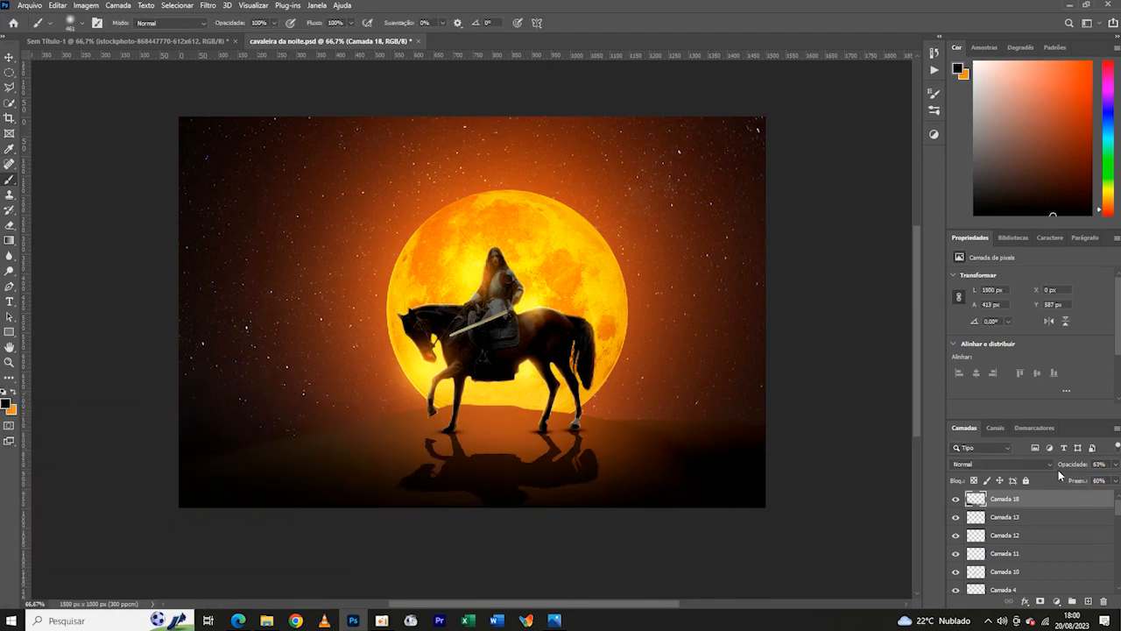
pyautogui.press('v')
pyautogui.hotkey('ctrl', '-')
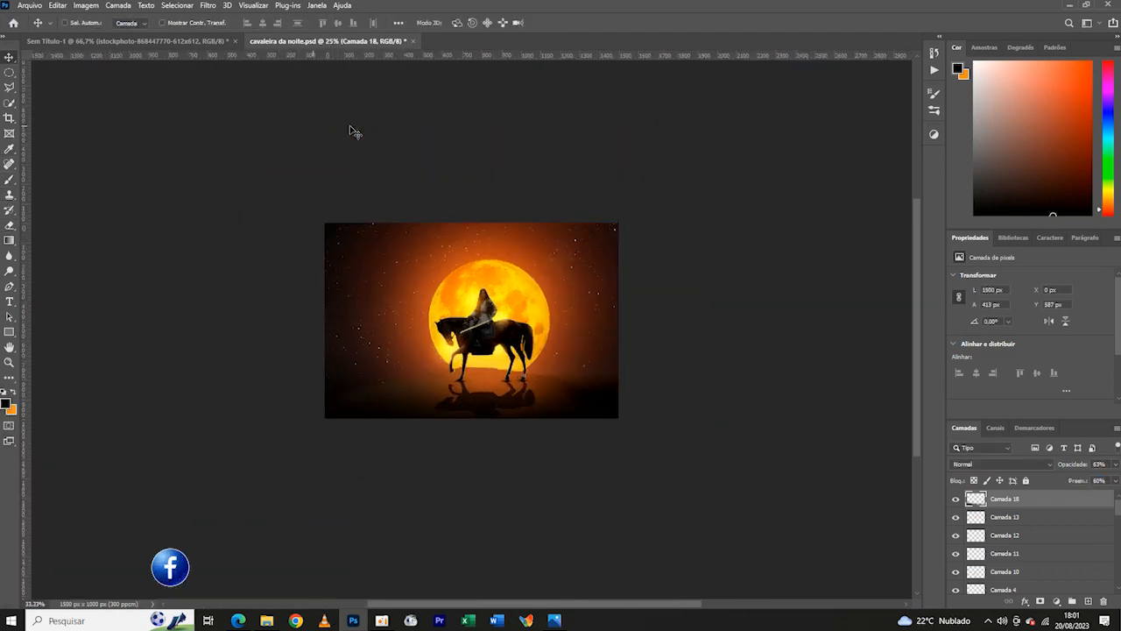
# - Add a new top layer and stamp a soft orange glow about 297 px wide over the horse's rump
pyautogui.hotkey('ctrl', '+')
pyautogui.hotkey('ctrl', '+')
pyautogui.click(12, 395)
pyautogui.press('b')
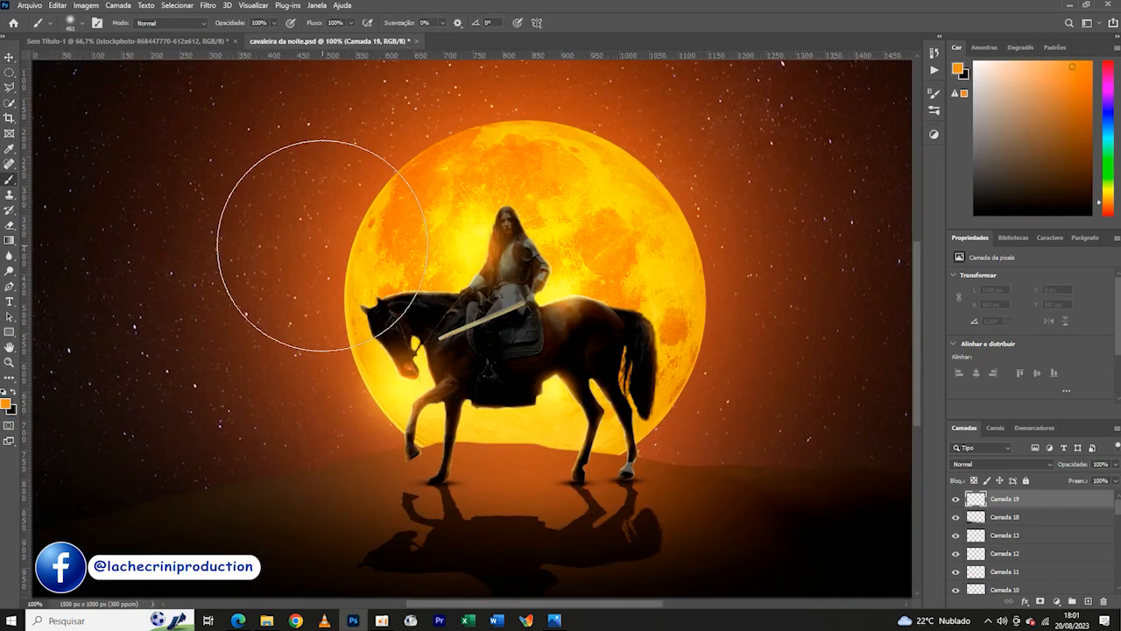
pyautogui.rightClick(120, 60)
pyautogui.click(593, 298)
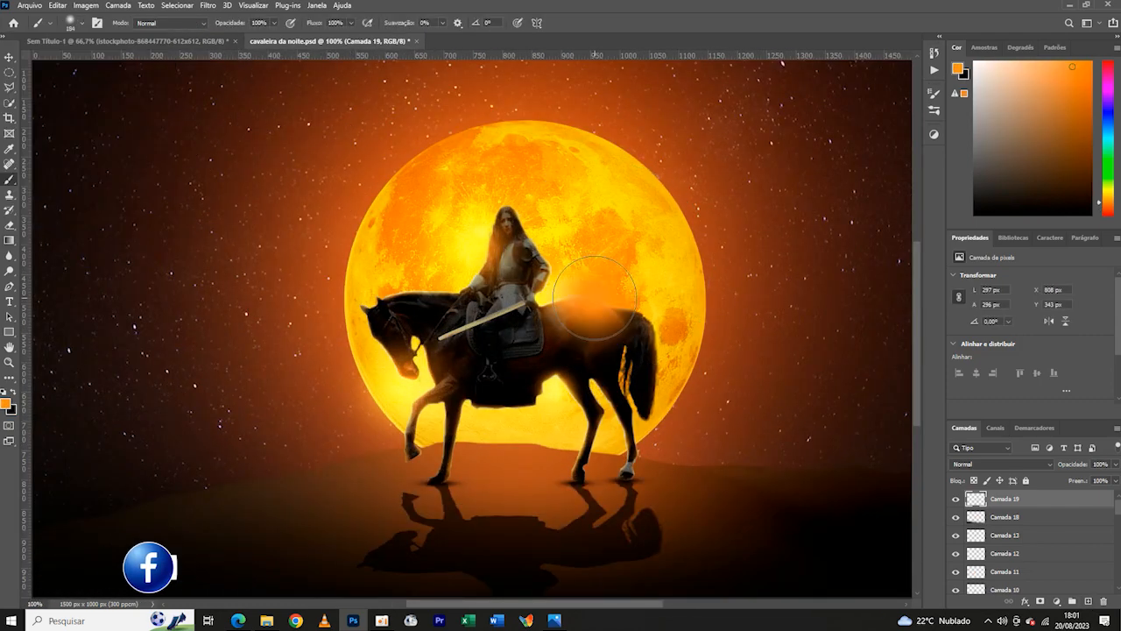
# - Set the glow layer to Subexposição Linear (Adicionar) and enlarge it to about 552 px square behind the rider's back
pyautogui.click(995, 464)
pyautogui.click(989, 433)
pyautogui.click(10, 57)
pyautogui.hotkey('ctrl', 't')
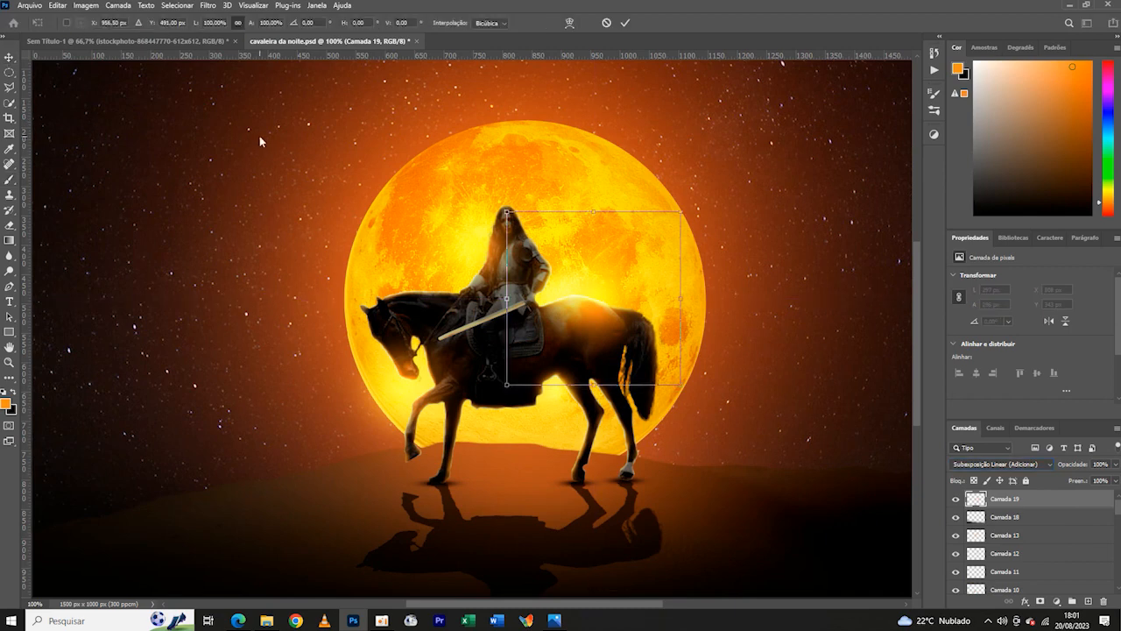
pyautogui.moveTo(508, 298); pyautogui.dragTo(357, 246)
pyautogui.moveTo(535, 304); pyautogui.dragTo(584, 272)
pyautogui.press('Return')
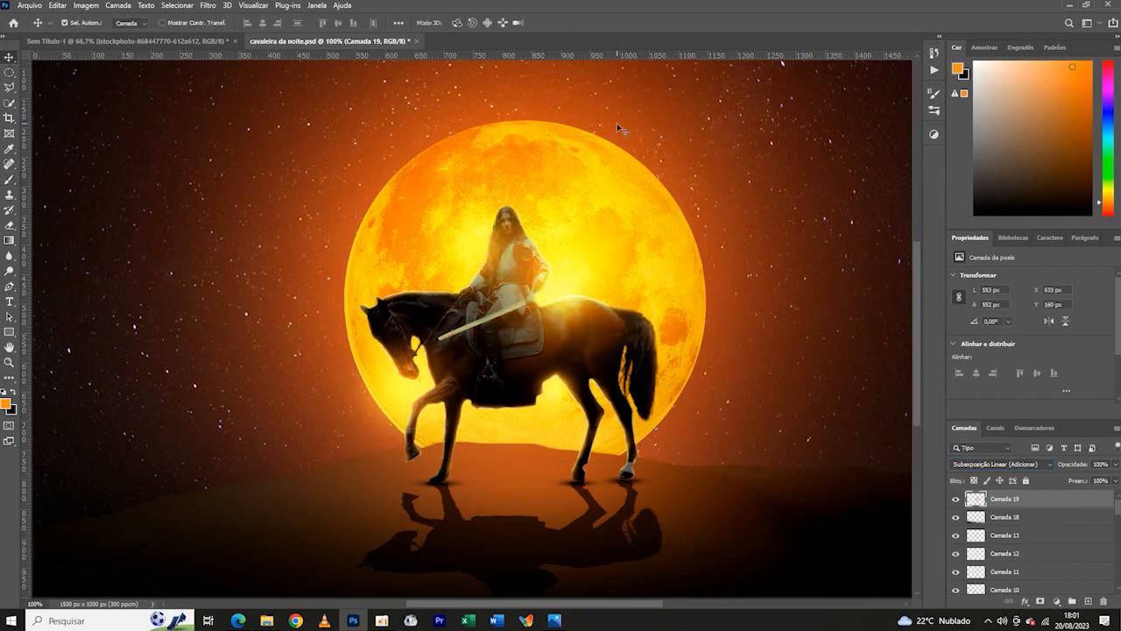
# - Examine the full composite at several zoom levels to judge the new glow
pyautogui.hotkey('ctrl', '-')
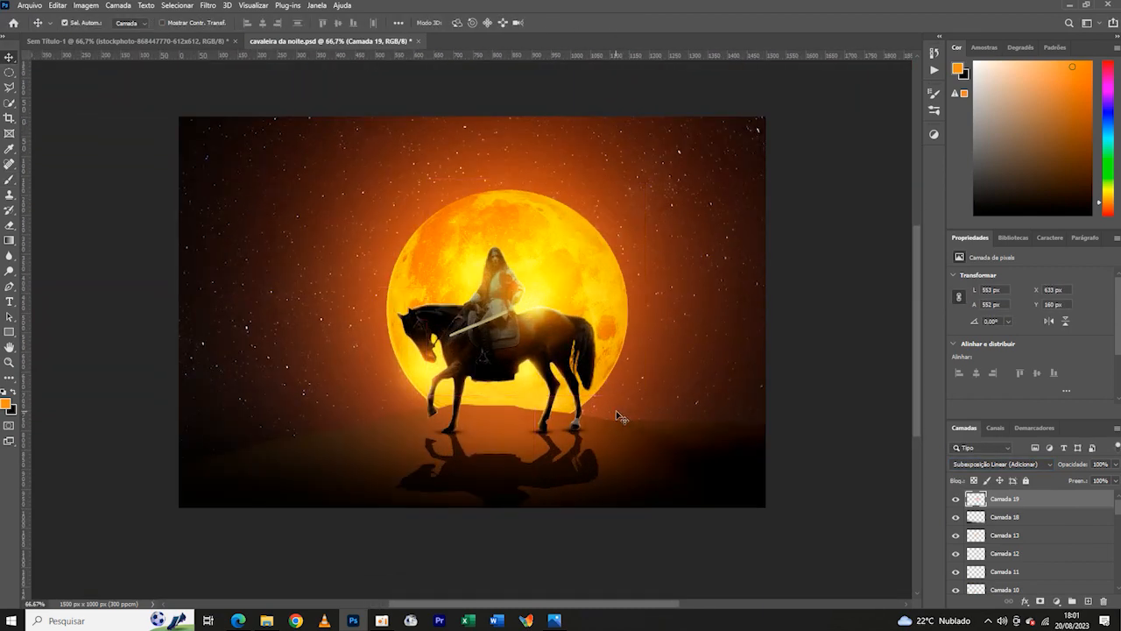
pyautogui.hotkey('ctrl', '-')
pyautogui.hotkey('ctrl', '-')
pyautogui.hotkey('ctrl', '+')
pyautogui.hotkey('ctrl', '+')
pyautogui.hotkey('ctrl', '+')
pyautogui.hotkey('ctrl', '-')
pyautogui.hotkey('ctrl', '-')
pyautogui.hotkey('ctrl', '+')
# - Add a text box in the sky above the moon containing the author's website address
pyautogui.rightClick(9, 302)
pyautogui.click(79, 301)
pyautogui.moveTo(306, 153); pyautogui.dragTo(578, 172)
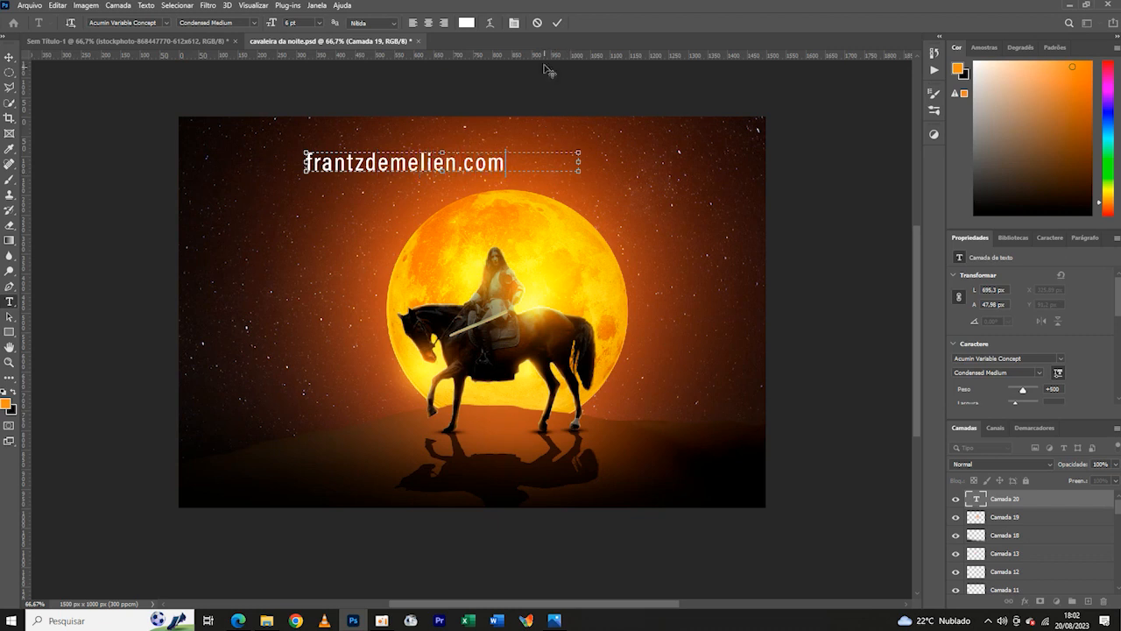
# - Move the website text down onto the dark dune below the horse's reflection and set its size to 3 pt
pyautogui.moveTo(451, 129); pyautogui.dragTo(533, 452)
pyautogui.hotkey('ctrl', 'a')
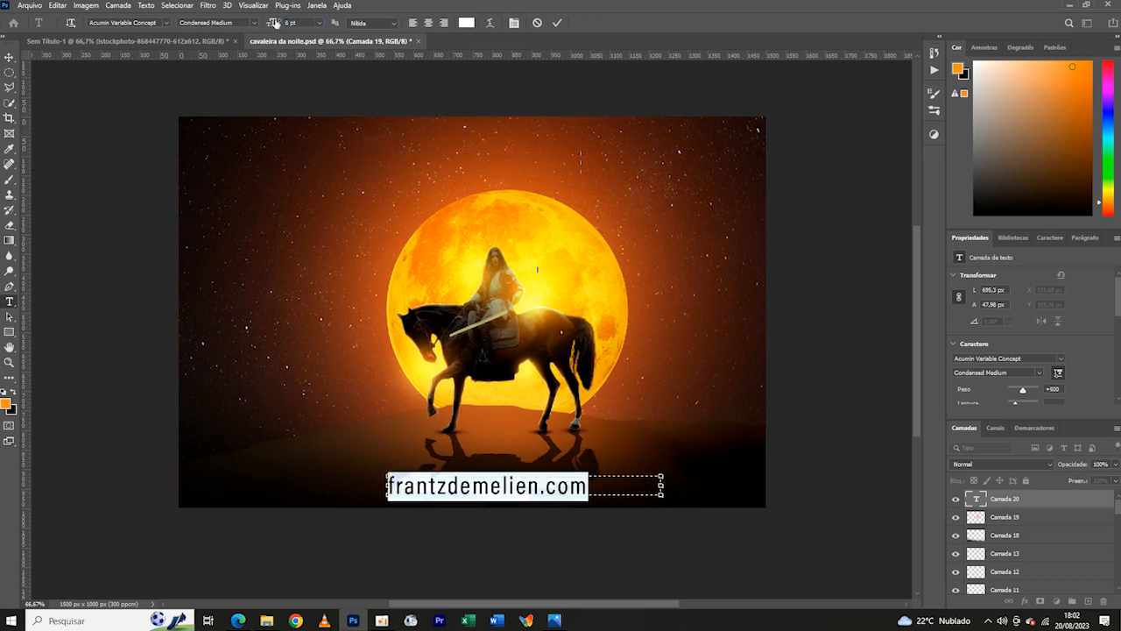
pyautogui.moveTo(276, 23); pyautogui.dragTo(272, 24)
pyautogui.moveTo(471, 463); pyautogui.dragTo(531, 469)
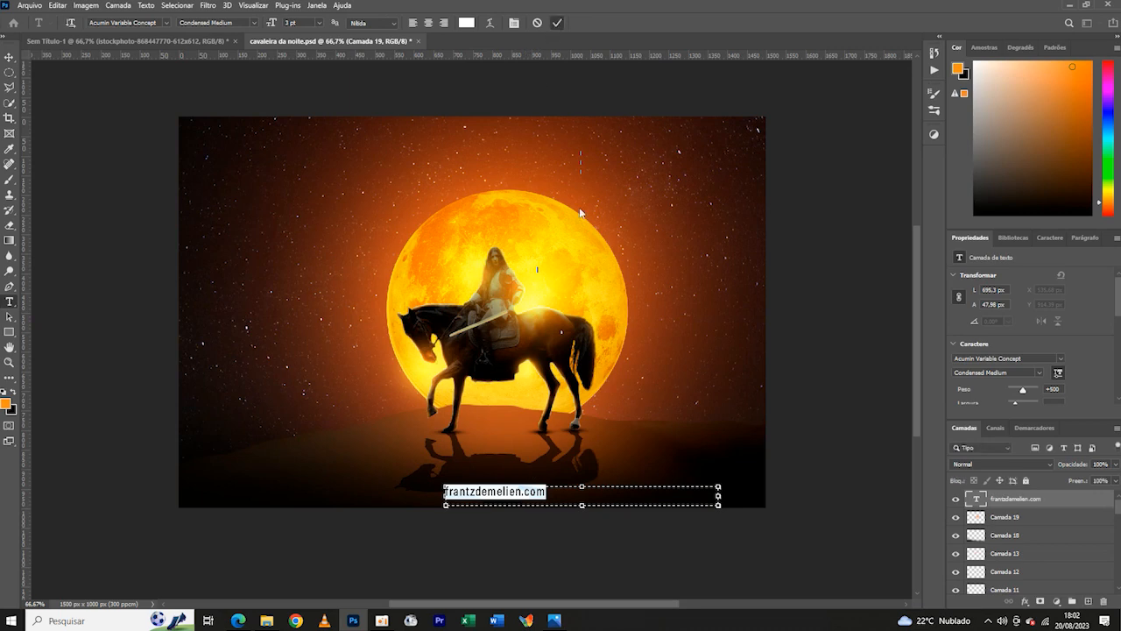
# - Reduce the website text size further and nudge it about 9 px to the right
pyautogui.hotkey('ctrl', 'Return')
pyautogui.click(544, 493)
pyautogui.hotkey('ctrl', 'a')
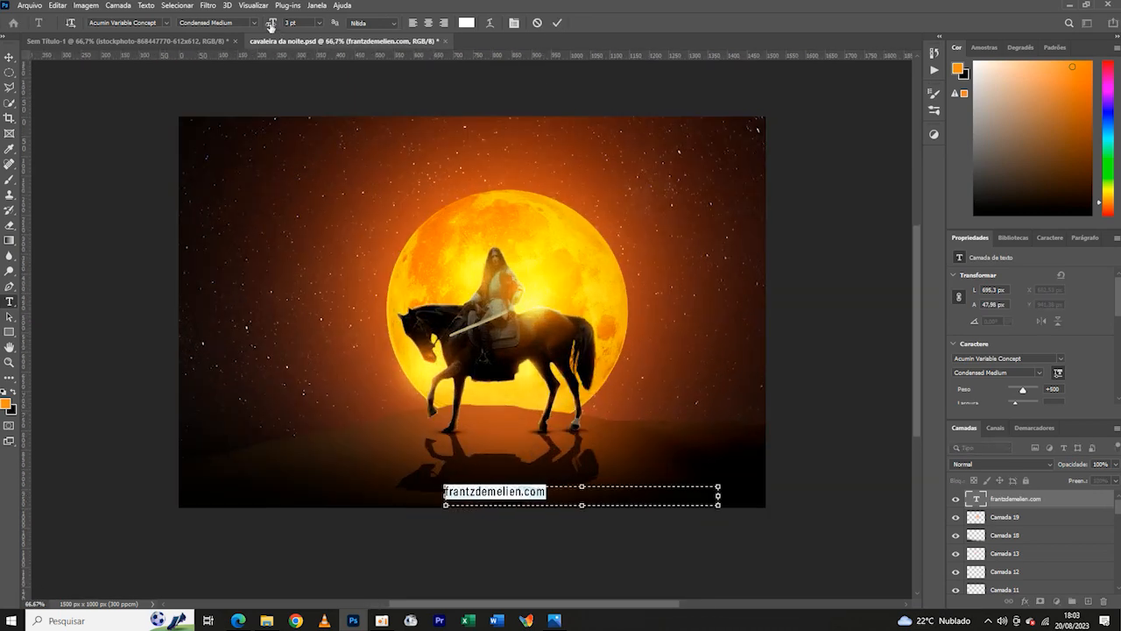
pyautogui.moveTo(270, 27); pyautogui.dragTo(269, 27)
pyautogui.click(557, 23)
pyautogui.click(9, 57)
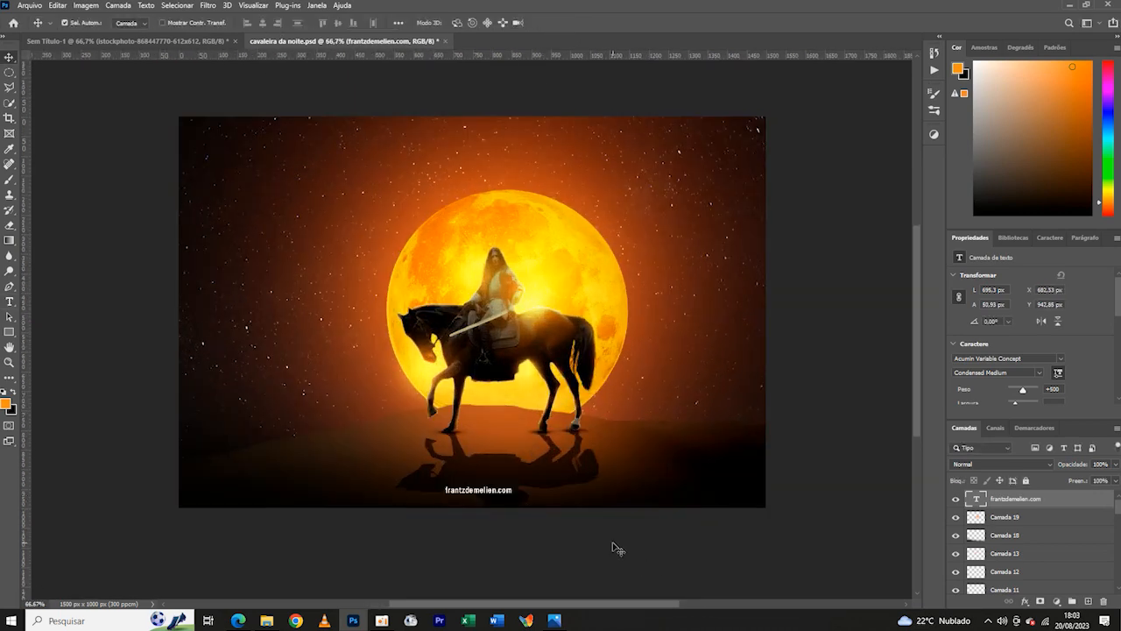
pyautogui.hotkey('ctrl', '-')
pyautogui.hotkey('ctrl', '-')
pyautogui.hotkey('ctrl', '+')
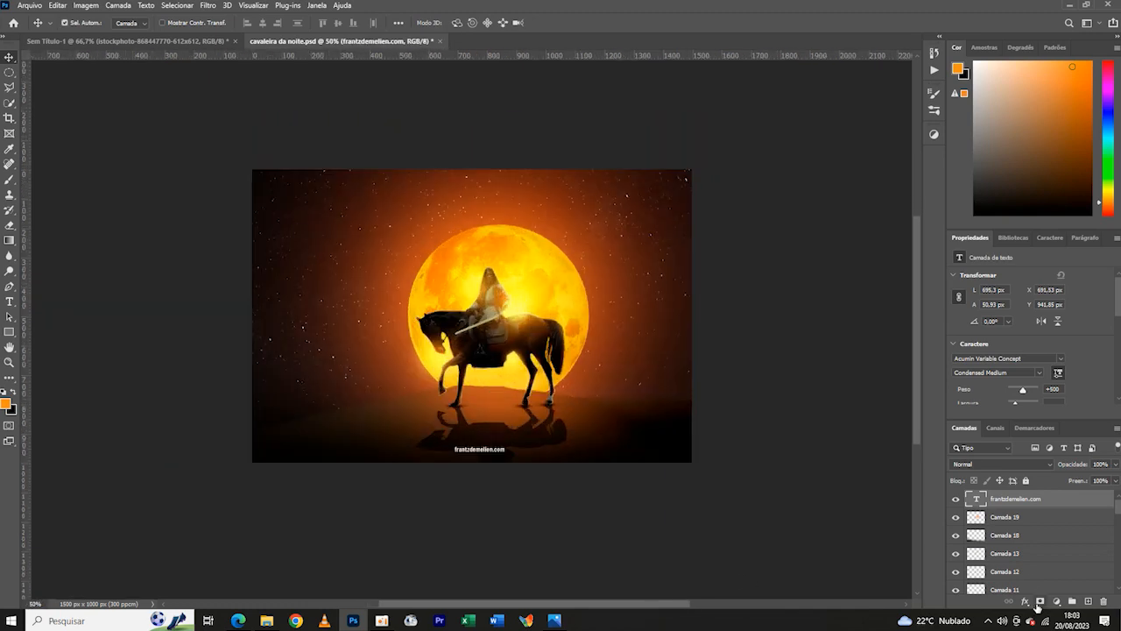
# - Stamp the visible layers into a new smart object and set Camera Raw temperature +7, exposure +0.25, contrast +4, texture +5 and clarity +5
pyautogui.hotkey('ctrl', 'alt', 'shift', 'e')
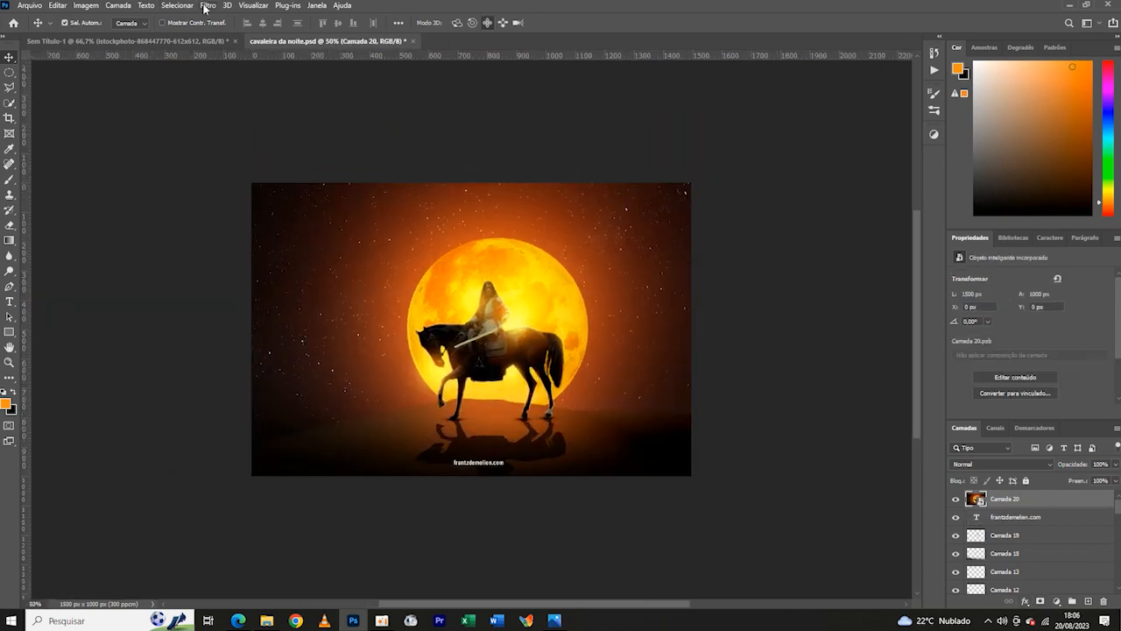
pyautogui.click(209, 6)
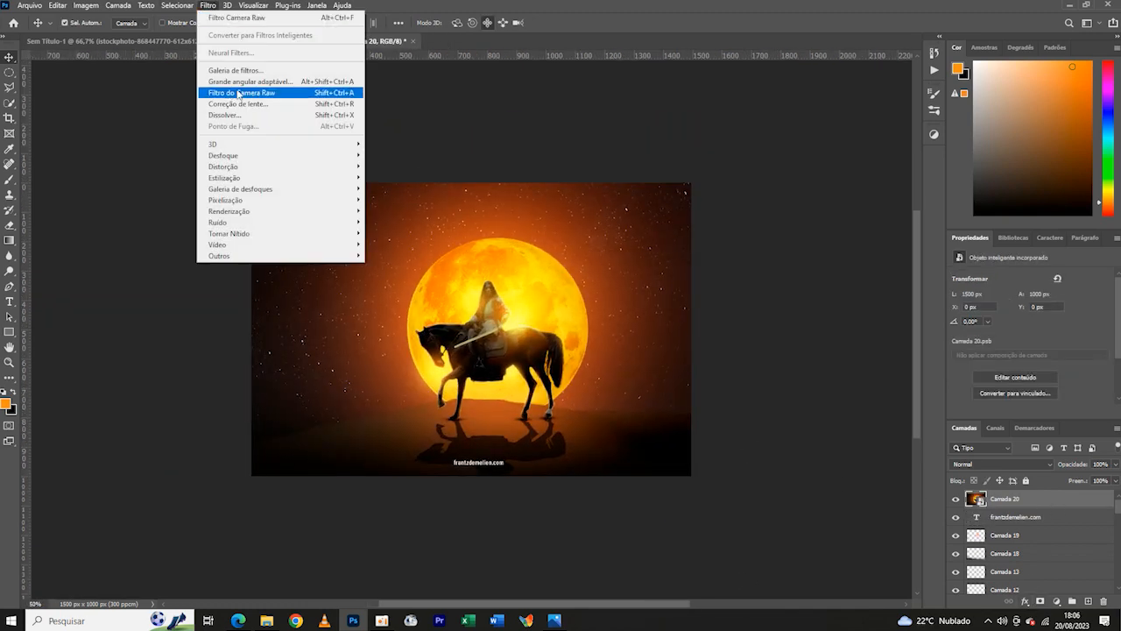
pyautogui.click(241, 94)
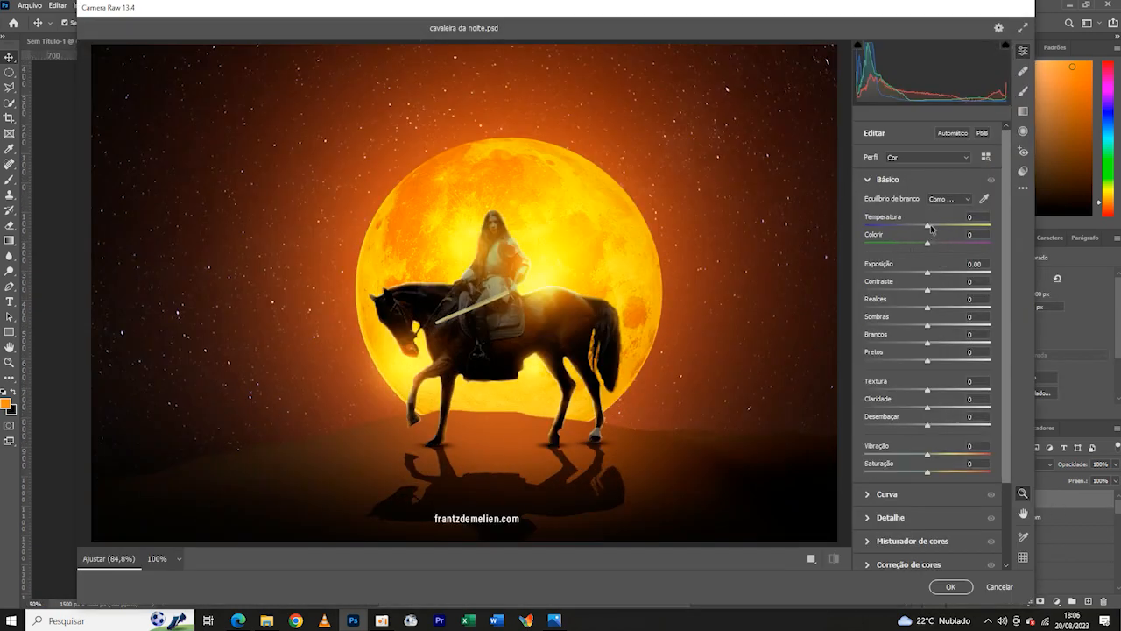
pyautogui.moveTo(930, 276); pyautogui.dragTo(932, 276)
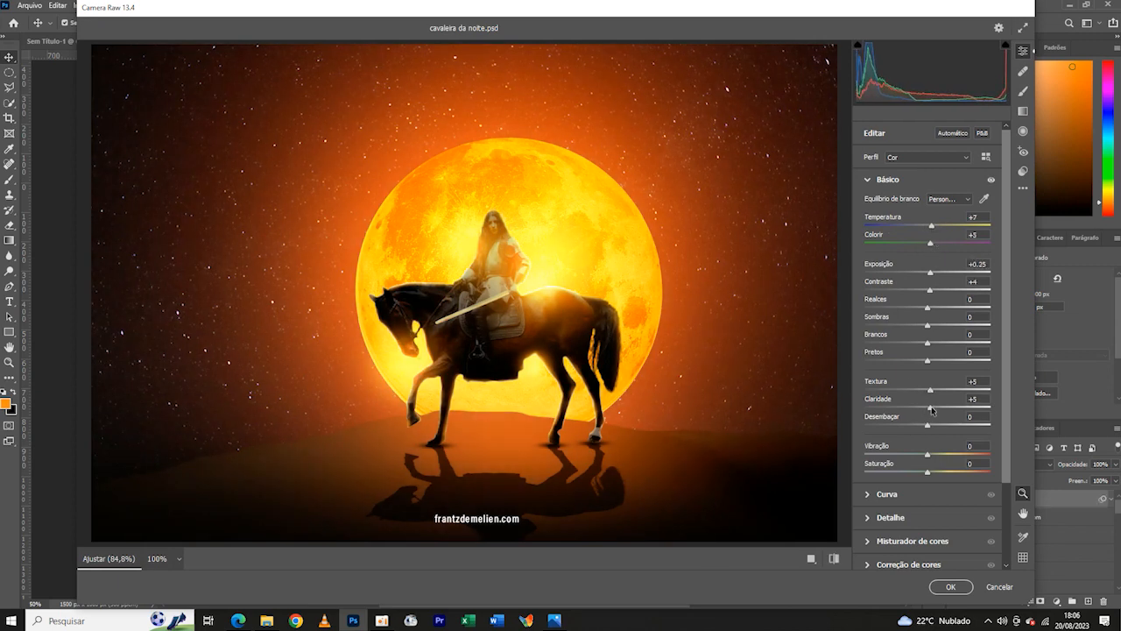
# - Set Camera Raw sharpening to 8, grain to 9 and vignette to -17, and apply the filter to the merged layer
pyautogui.click(891, 517)
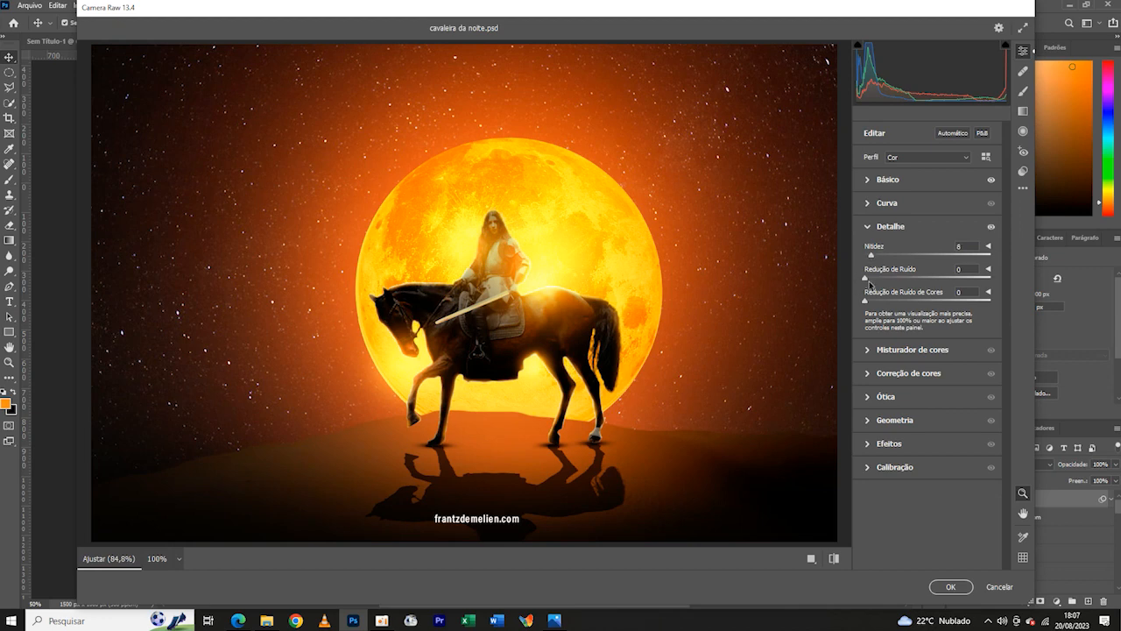
pyautogui.click(889, 445)
pyautogui.moveTo(927, 394); pyautogui.dragTo(902, 397)
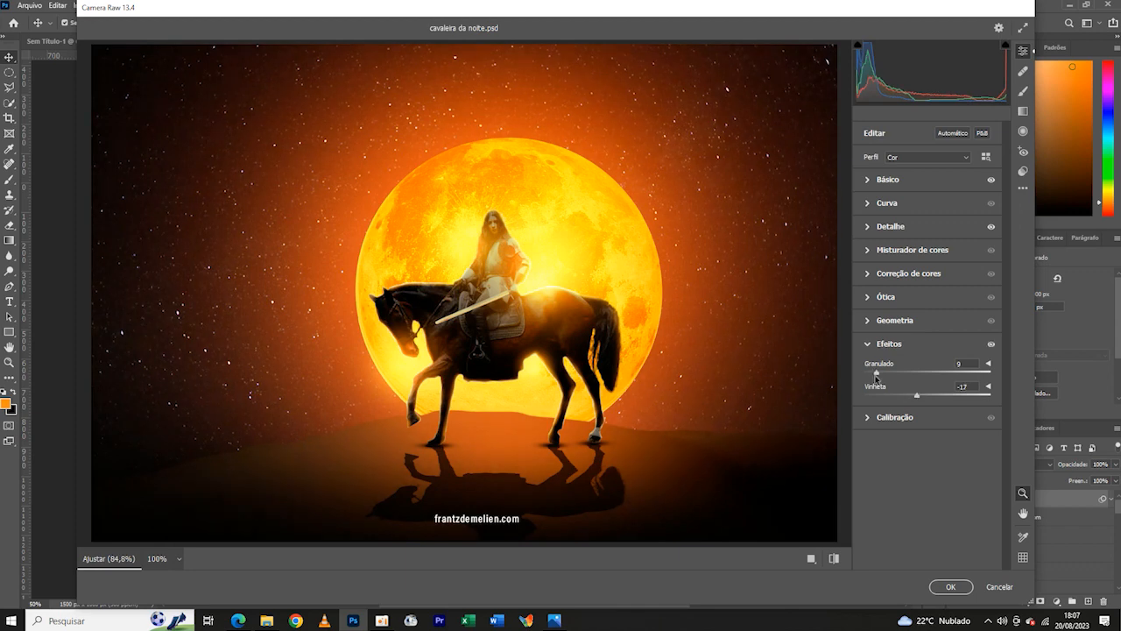
pyautogui.press('Return')
pyautogui.hotkey('ctrl', '-')
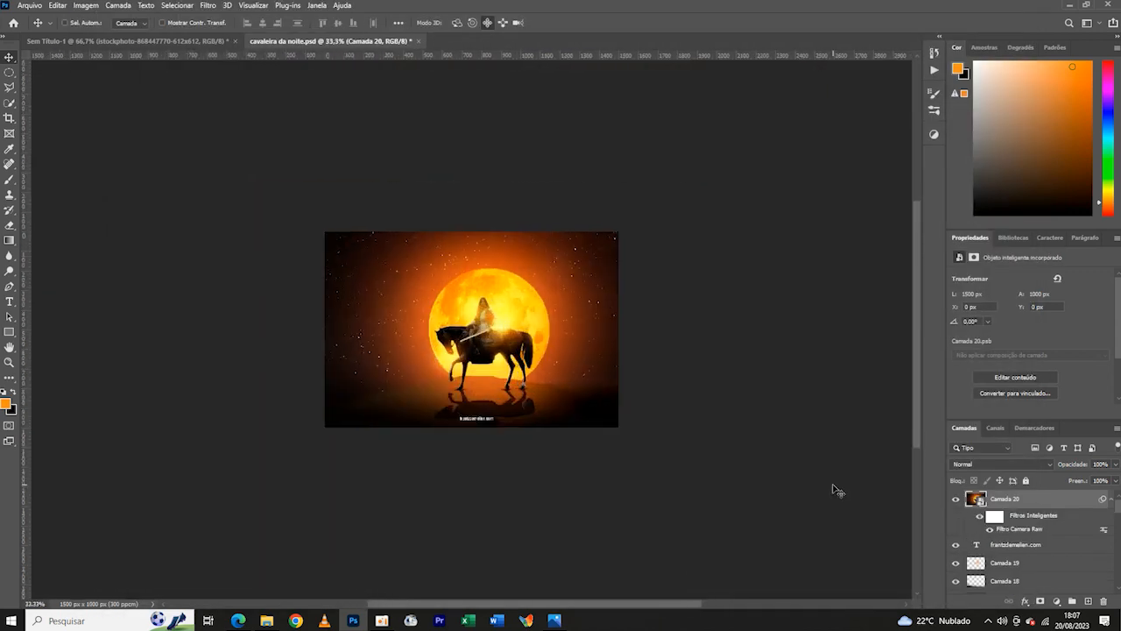
pyautogui.hotkey('ctrl', '+')
pyautogui.hotkey('ctrl', '+')
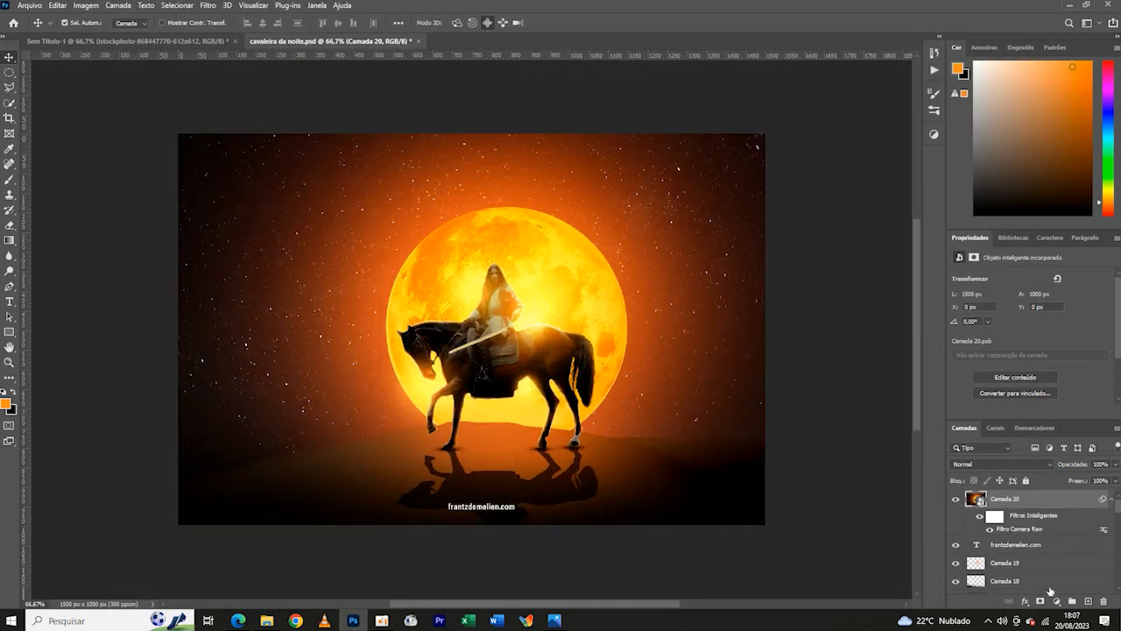
# - Add an adjustment layer above the merged, color-graded layer
pyautogui.click(1056, 600)
pyautogui.click(999, 529)
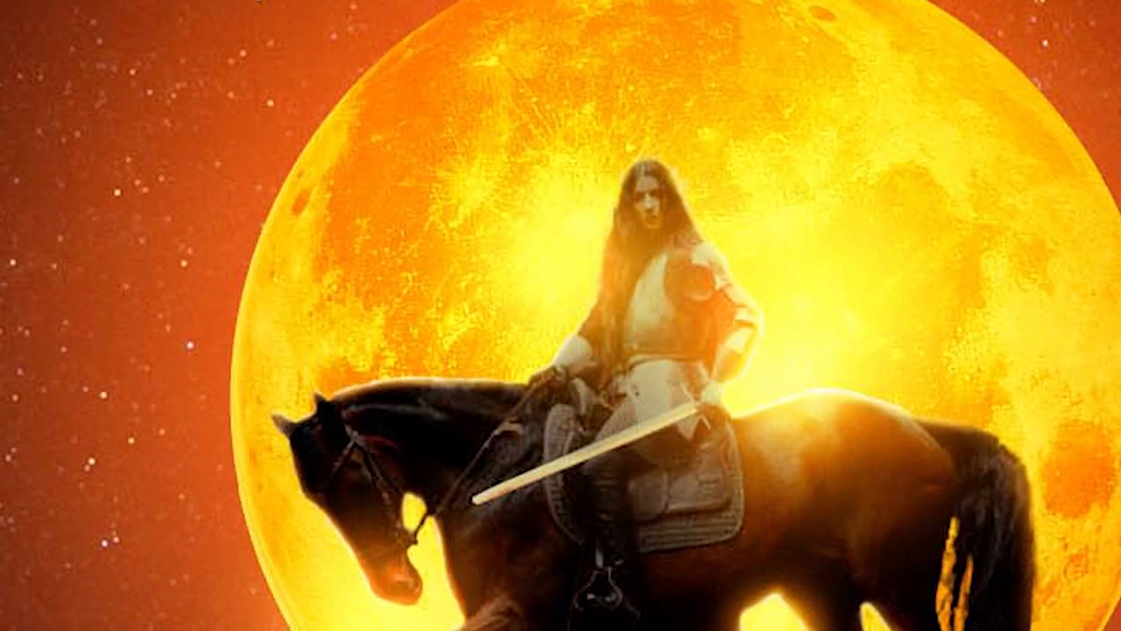